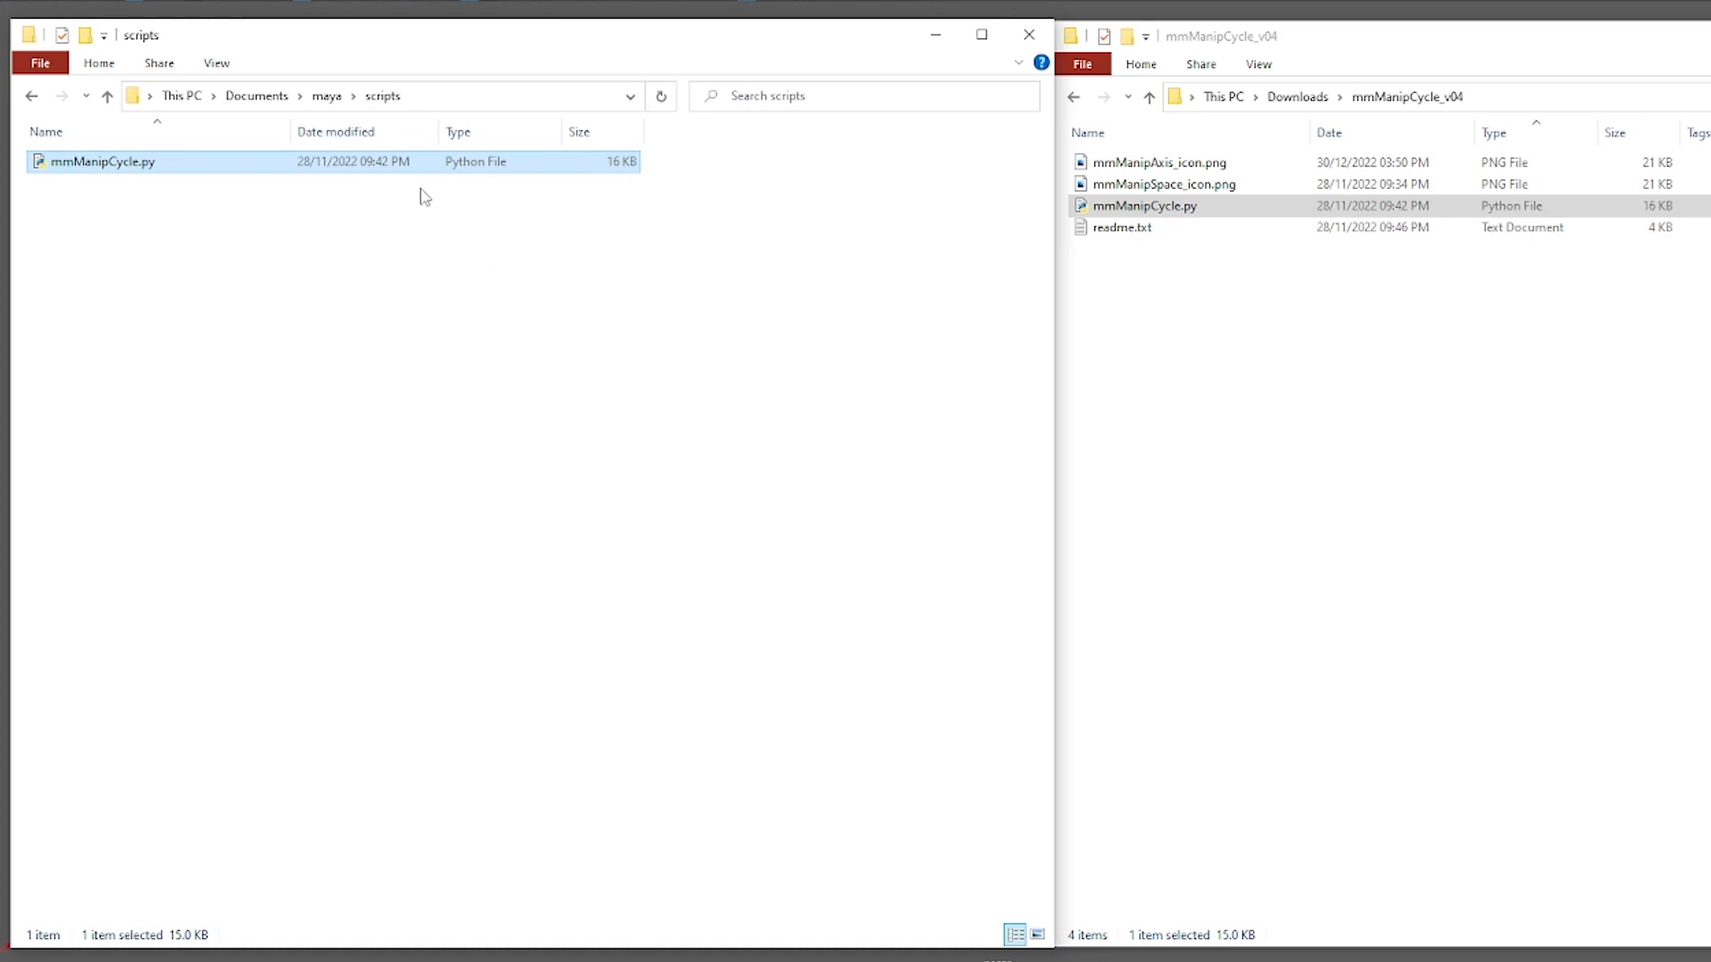
Step: Copy mmManipAxis_icon.png and mmManipSpace_icon.png from mmManipCycle_v04 into the Documents > maya > 2020 > prefs > icons folder
left_click(328, 96)
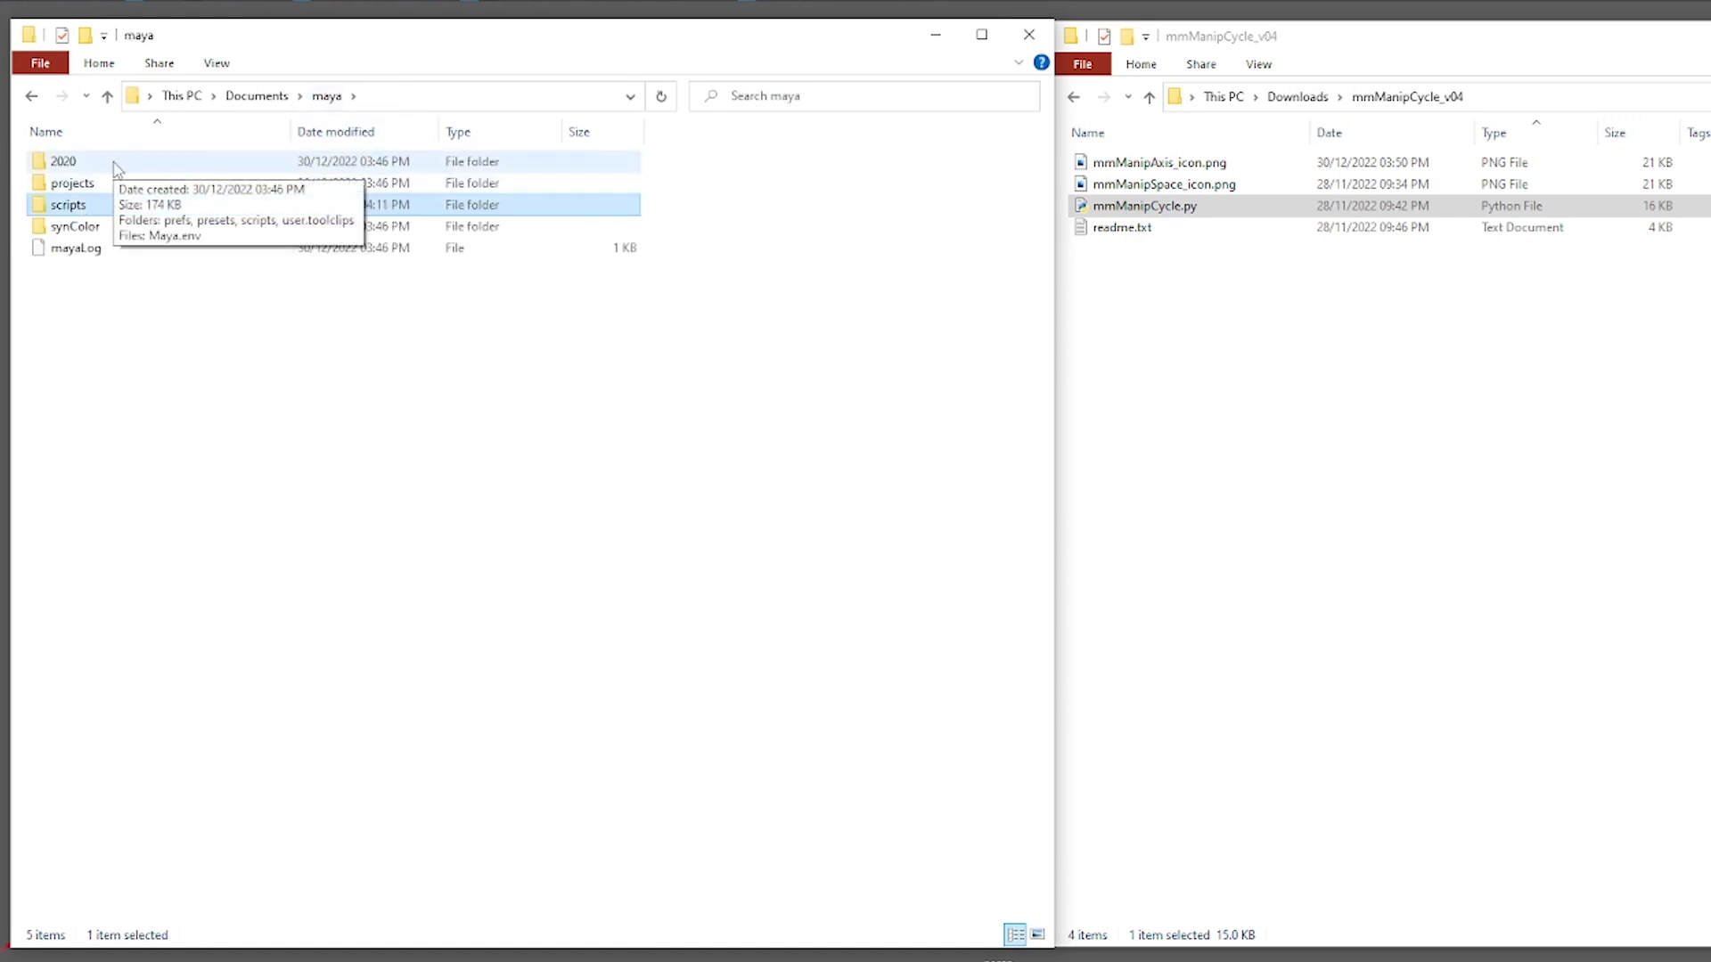
double_click(74, 162)
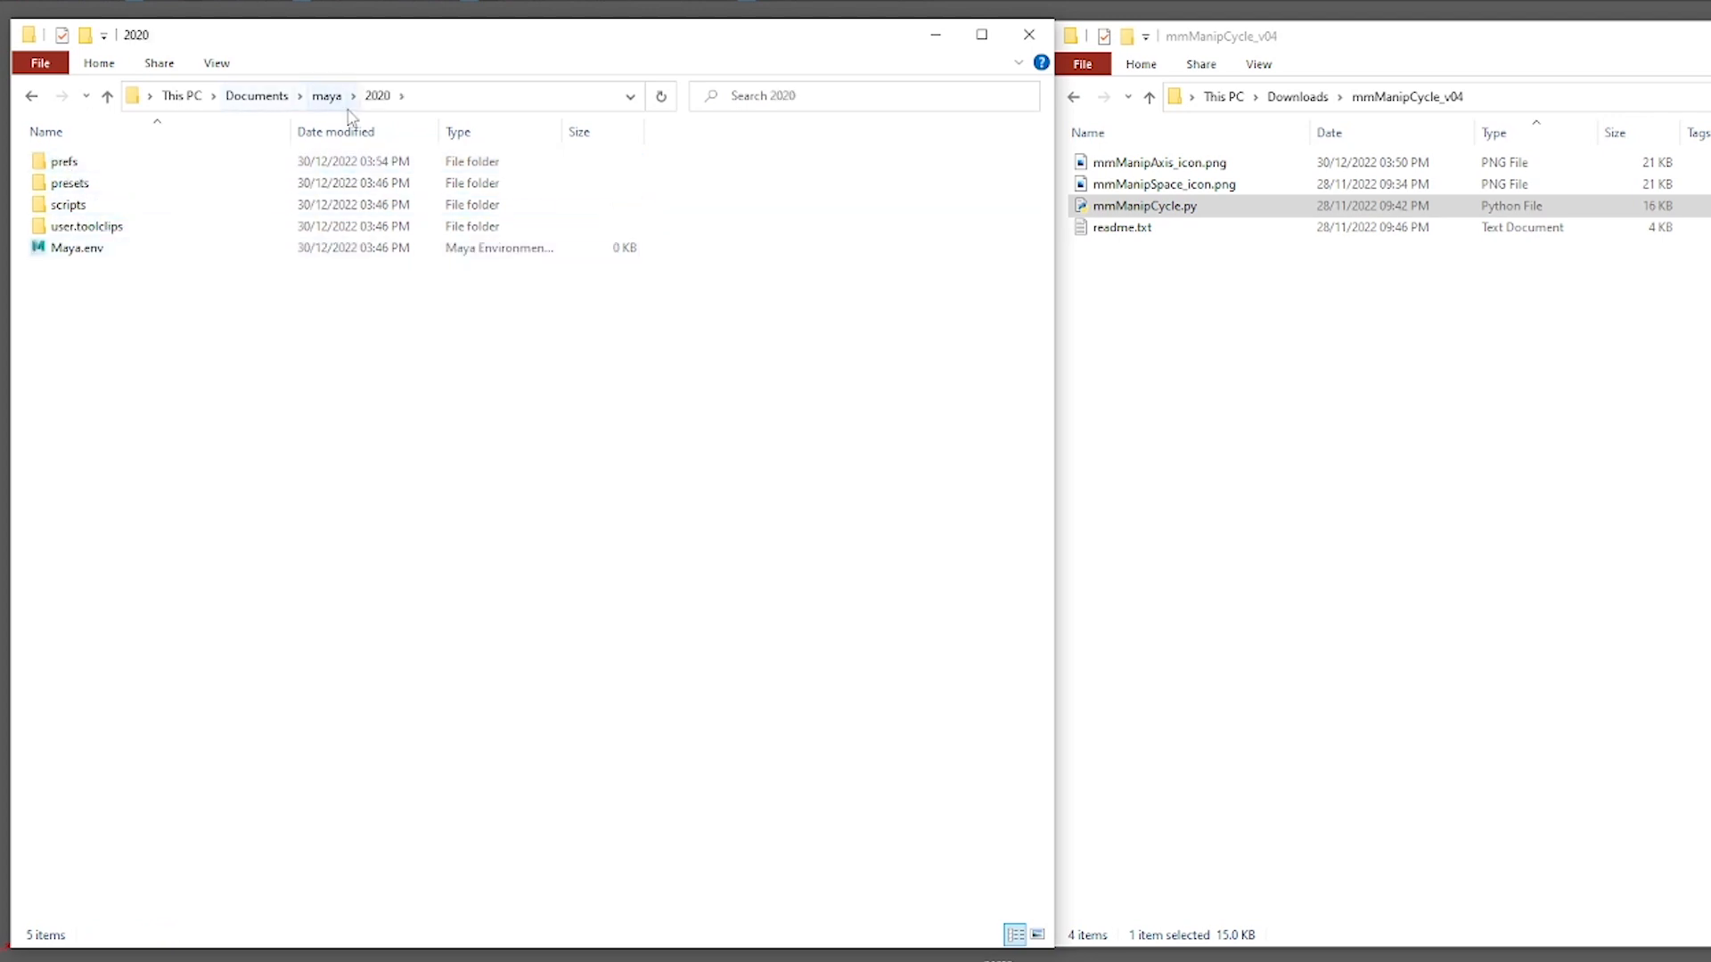
double_click(65, 162)
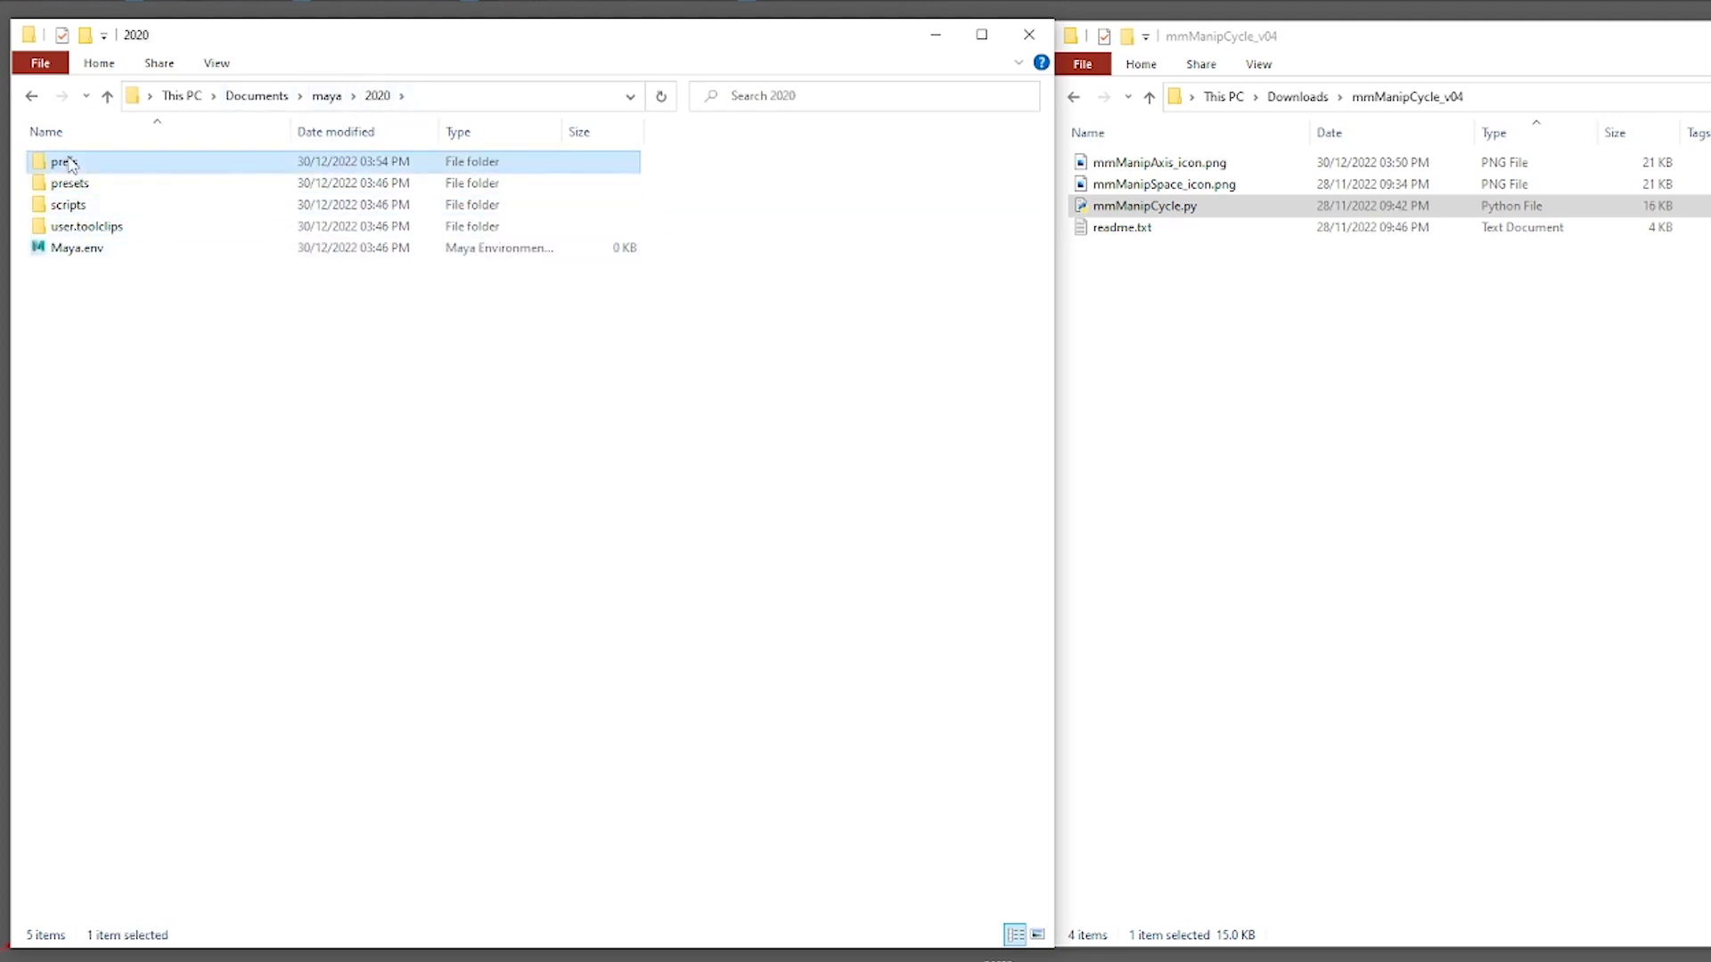
left_click(66, 184)
double_click(66, 184)
left_click(1163, 184)
left_click(1158, 162, "shift")
left_click(390, 428)
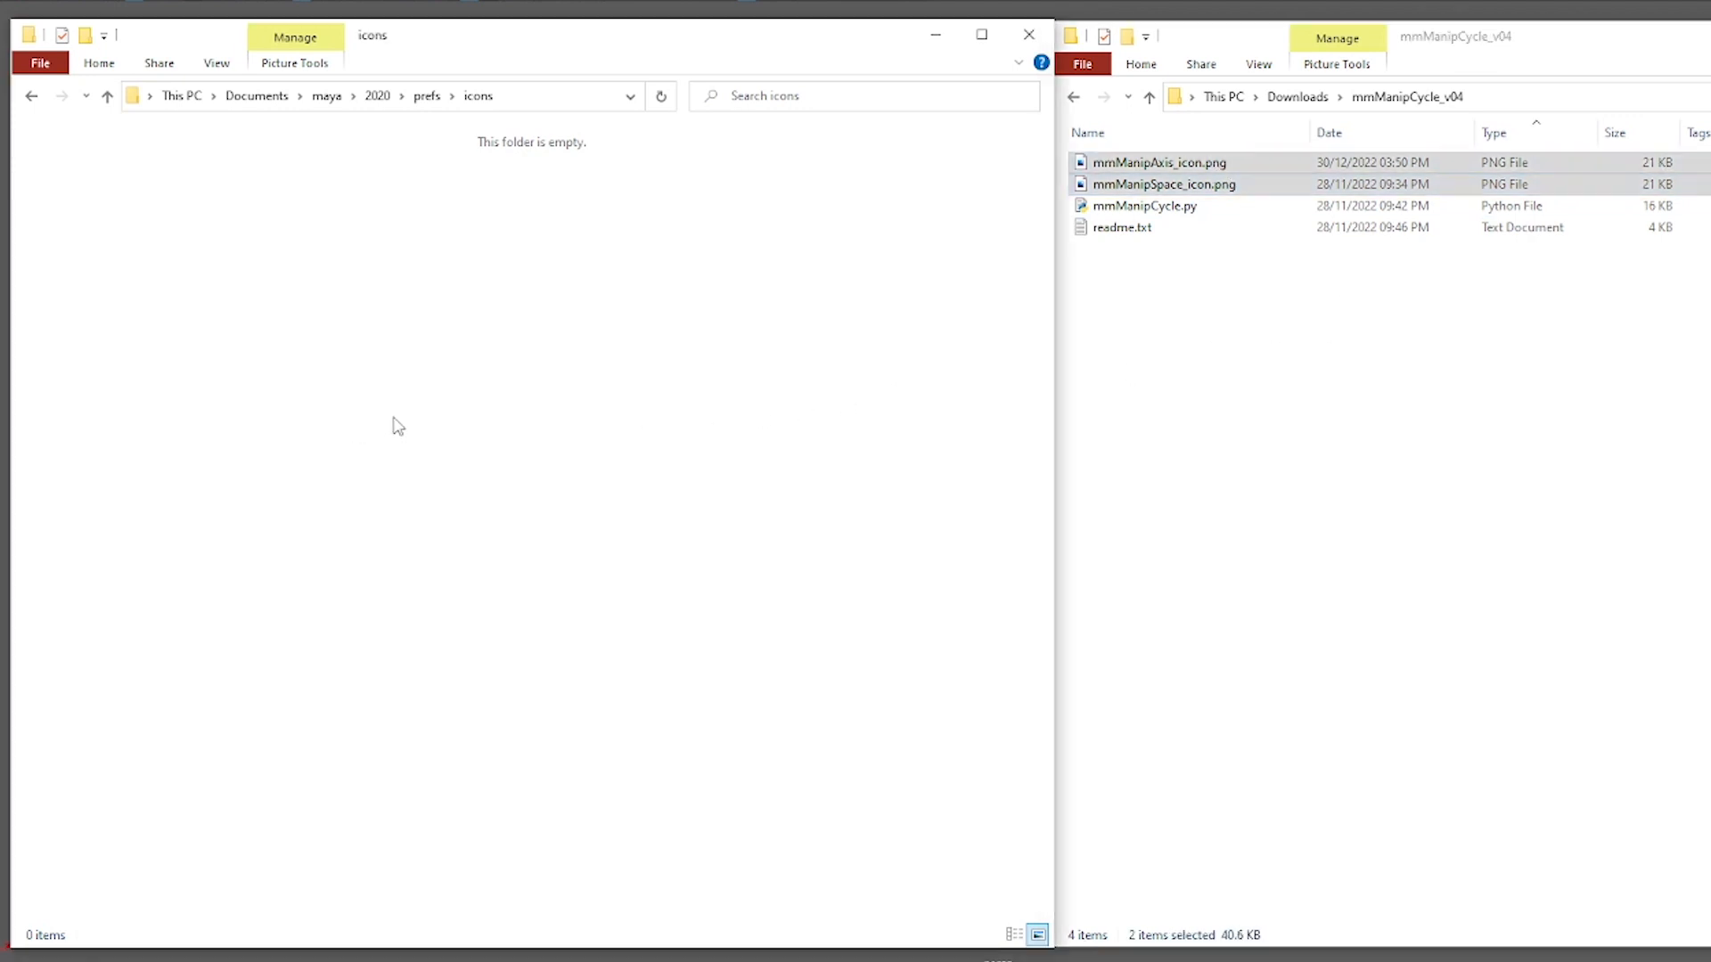
key("ctrl+v")
left_click(1290, 463)
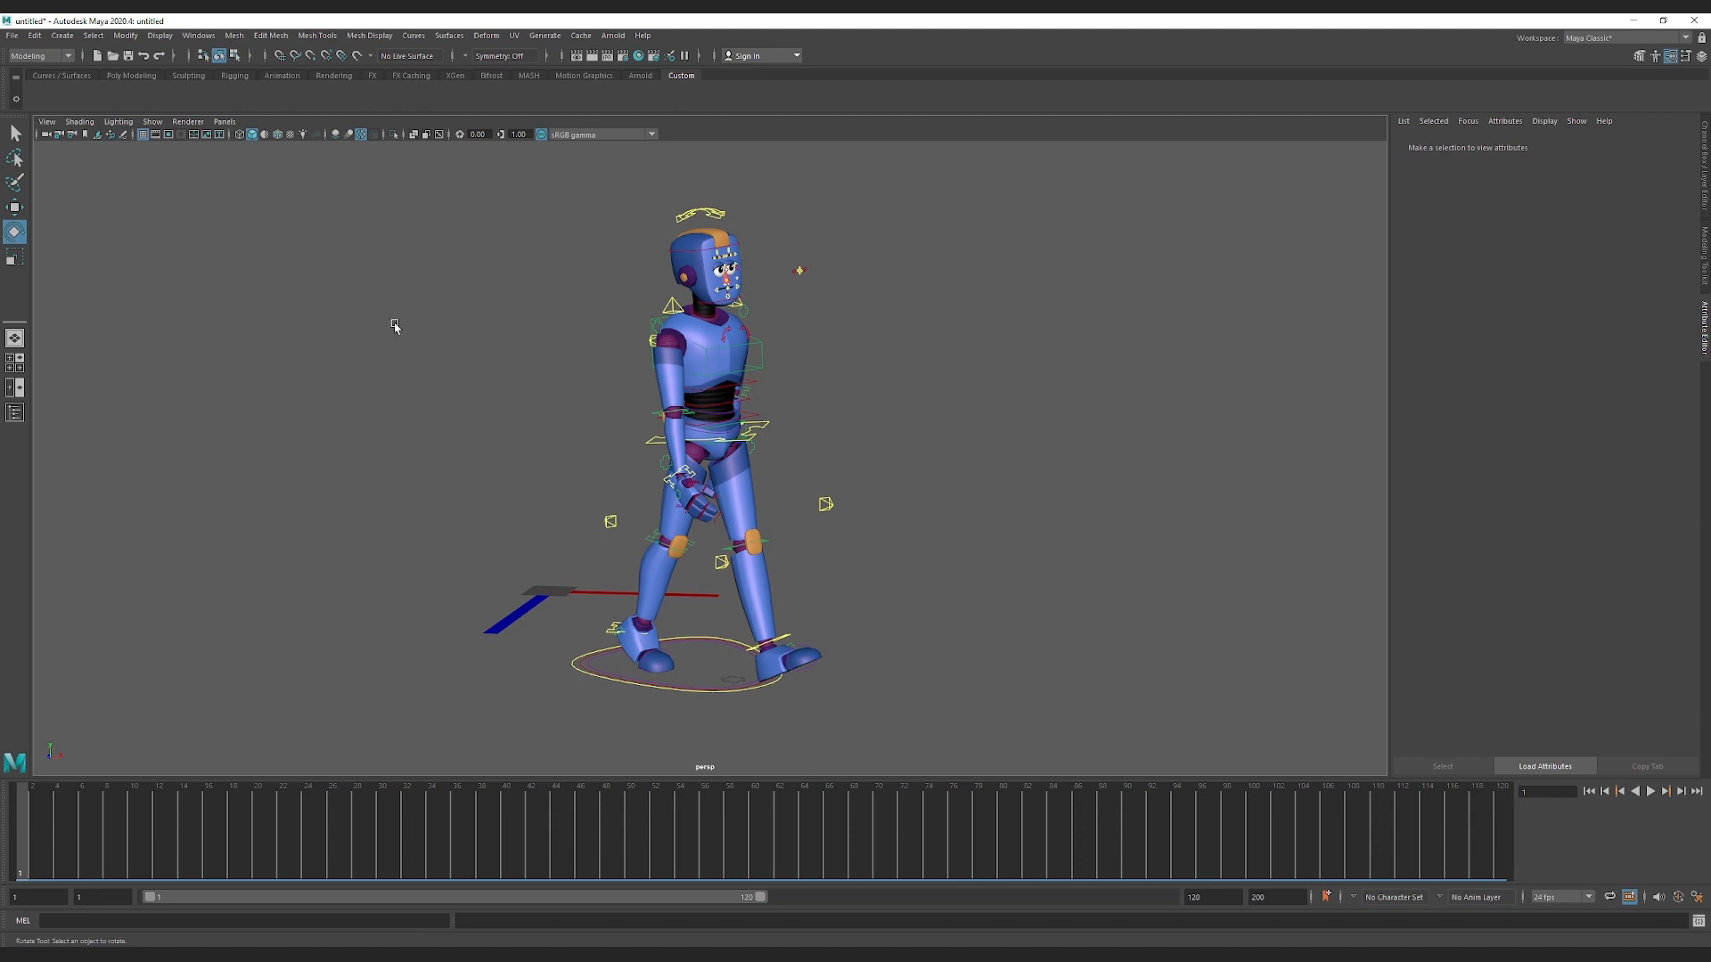
Step: In Maya, open the Hotkey Editor for the Custom Scripts category and show its Runtime Command Editor
left_click(197, 35)
mouse_move(227, 168)
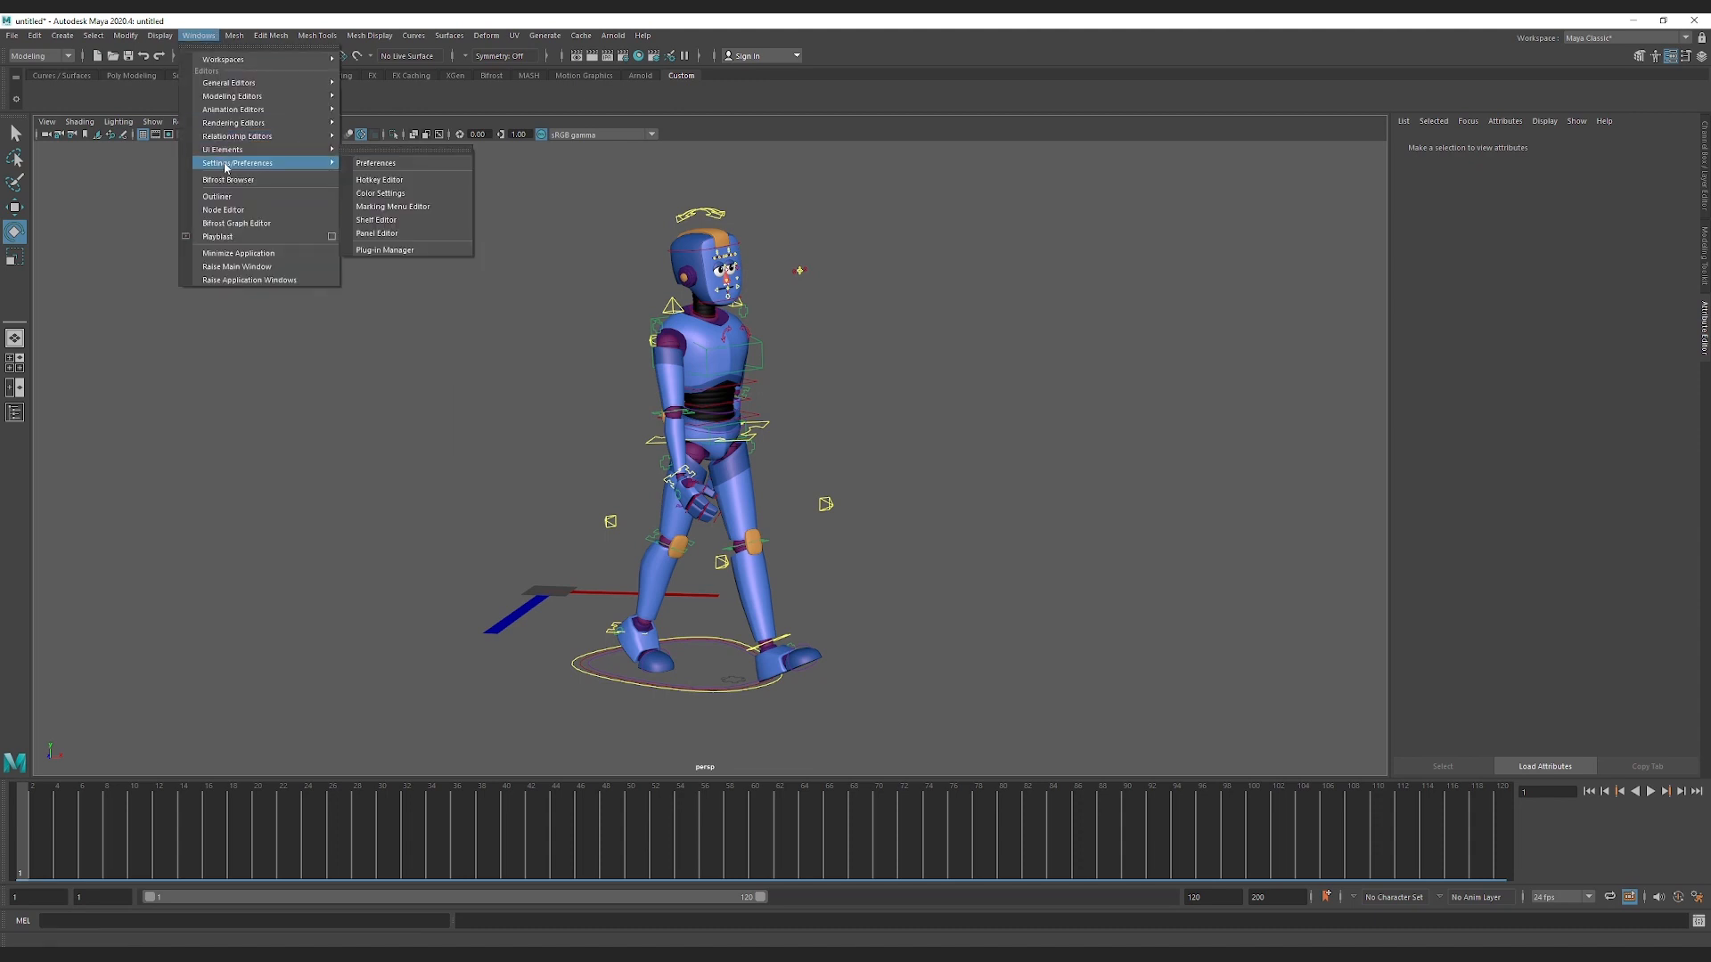
left_click(383, 179)
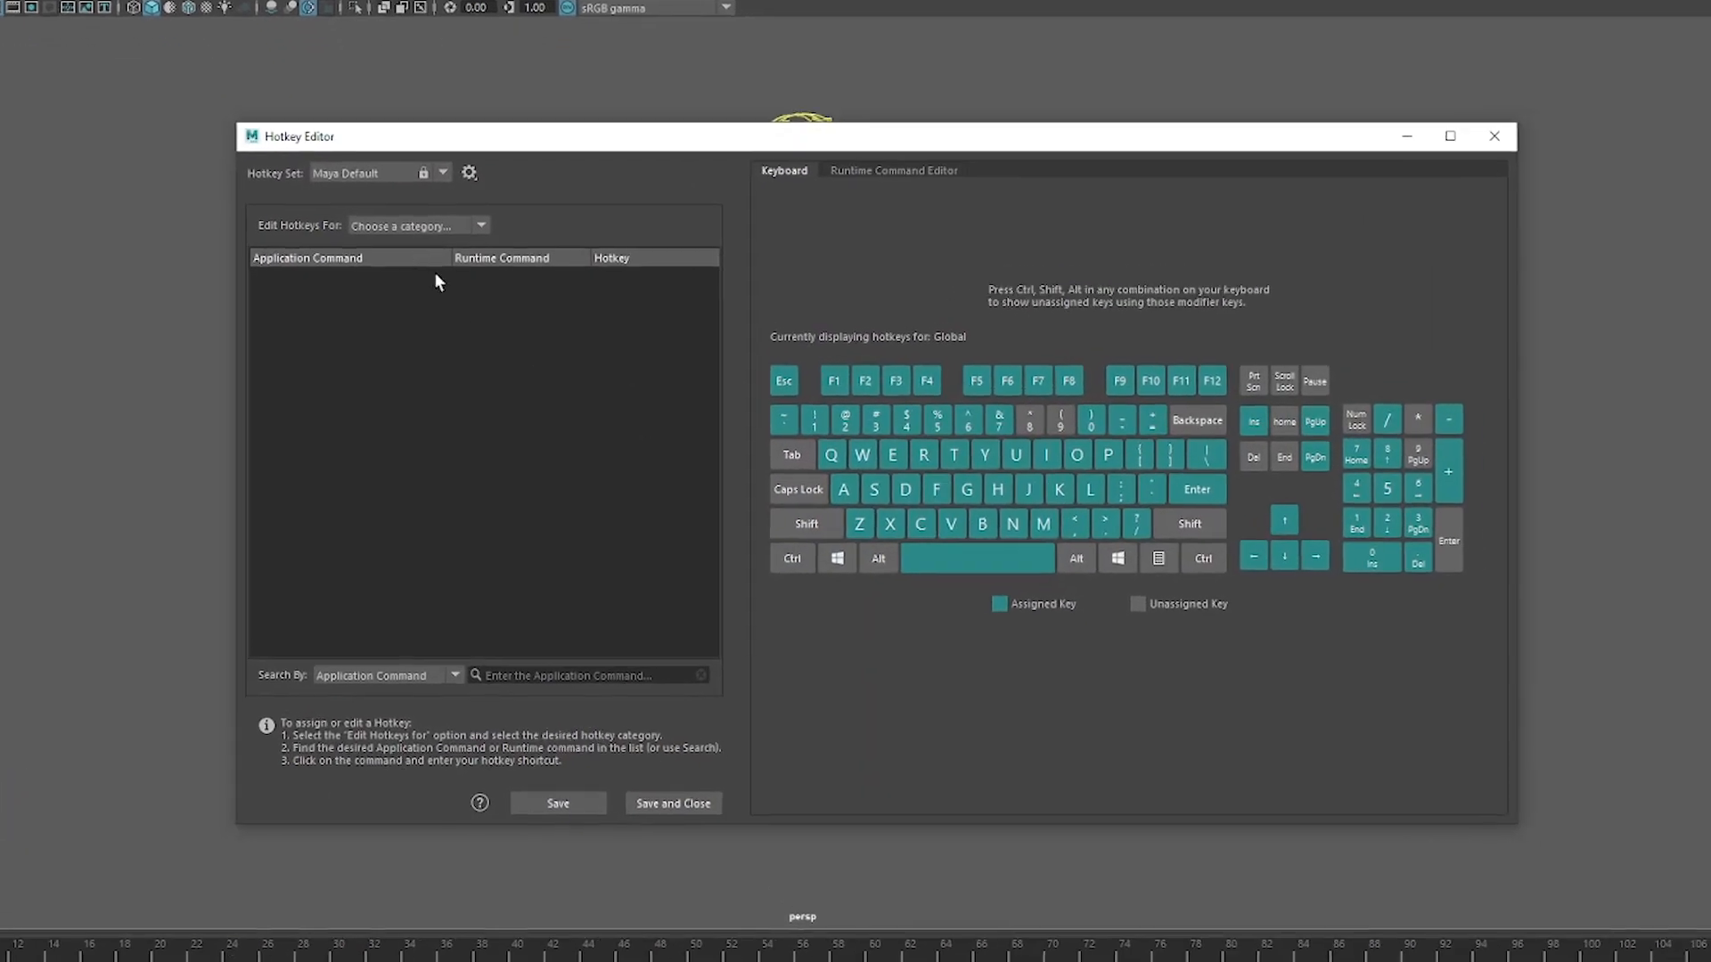
left_click(418, 291)
left_click(386, 302)
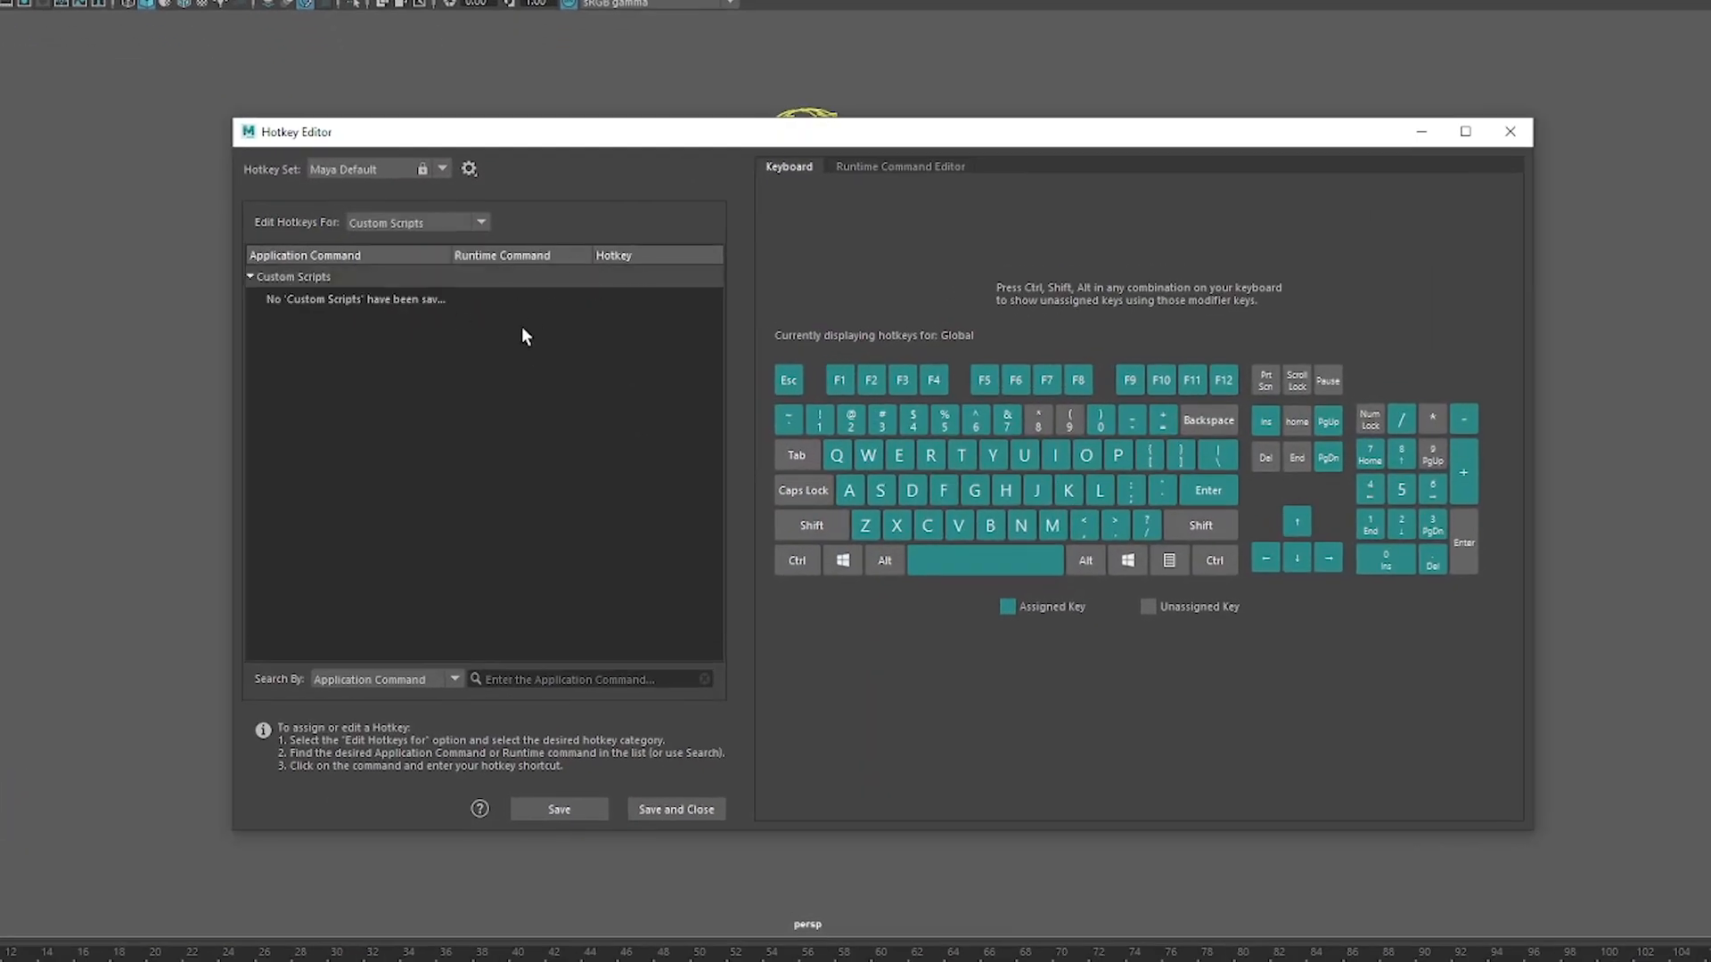
left_click(878, 166)
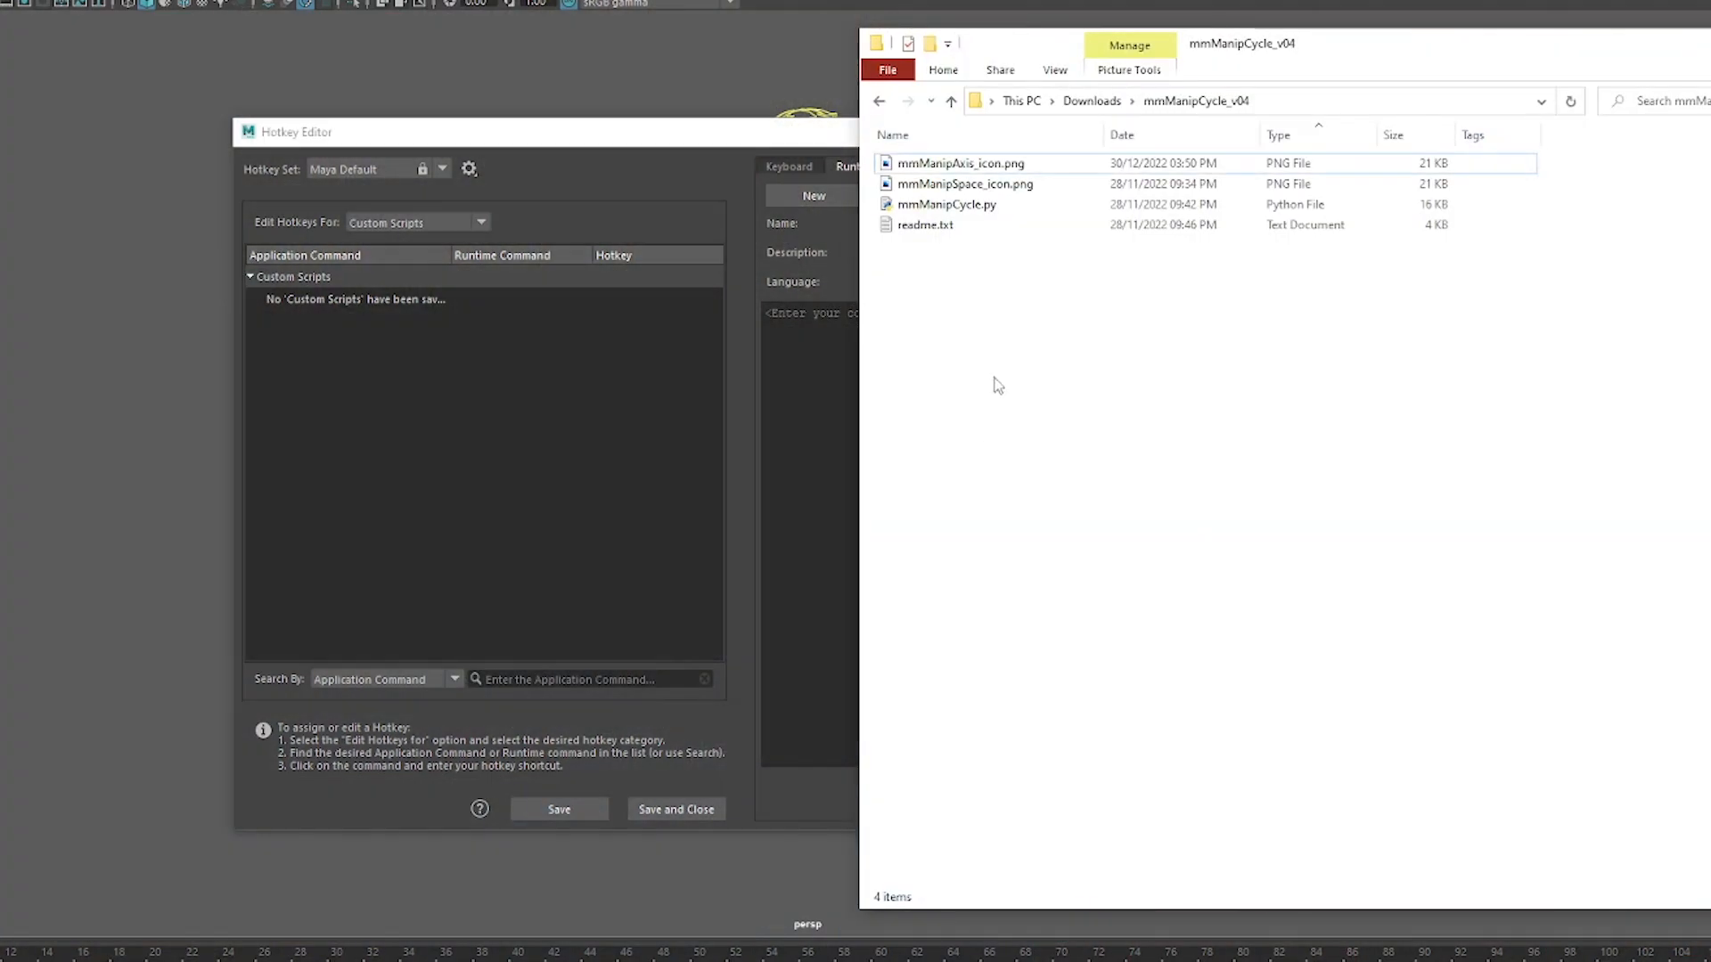
Step: Open readme.txt from the mmManipCycle_v04 folder and examine the command lines for the space and axis modes
double_click(917, 225)
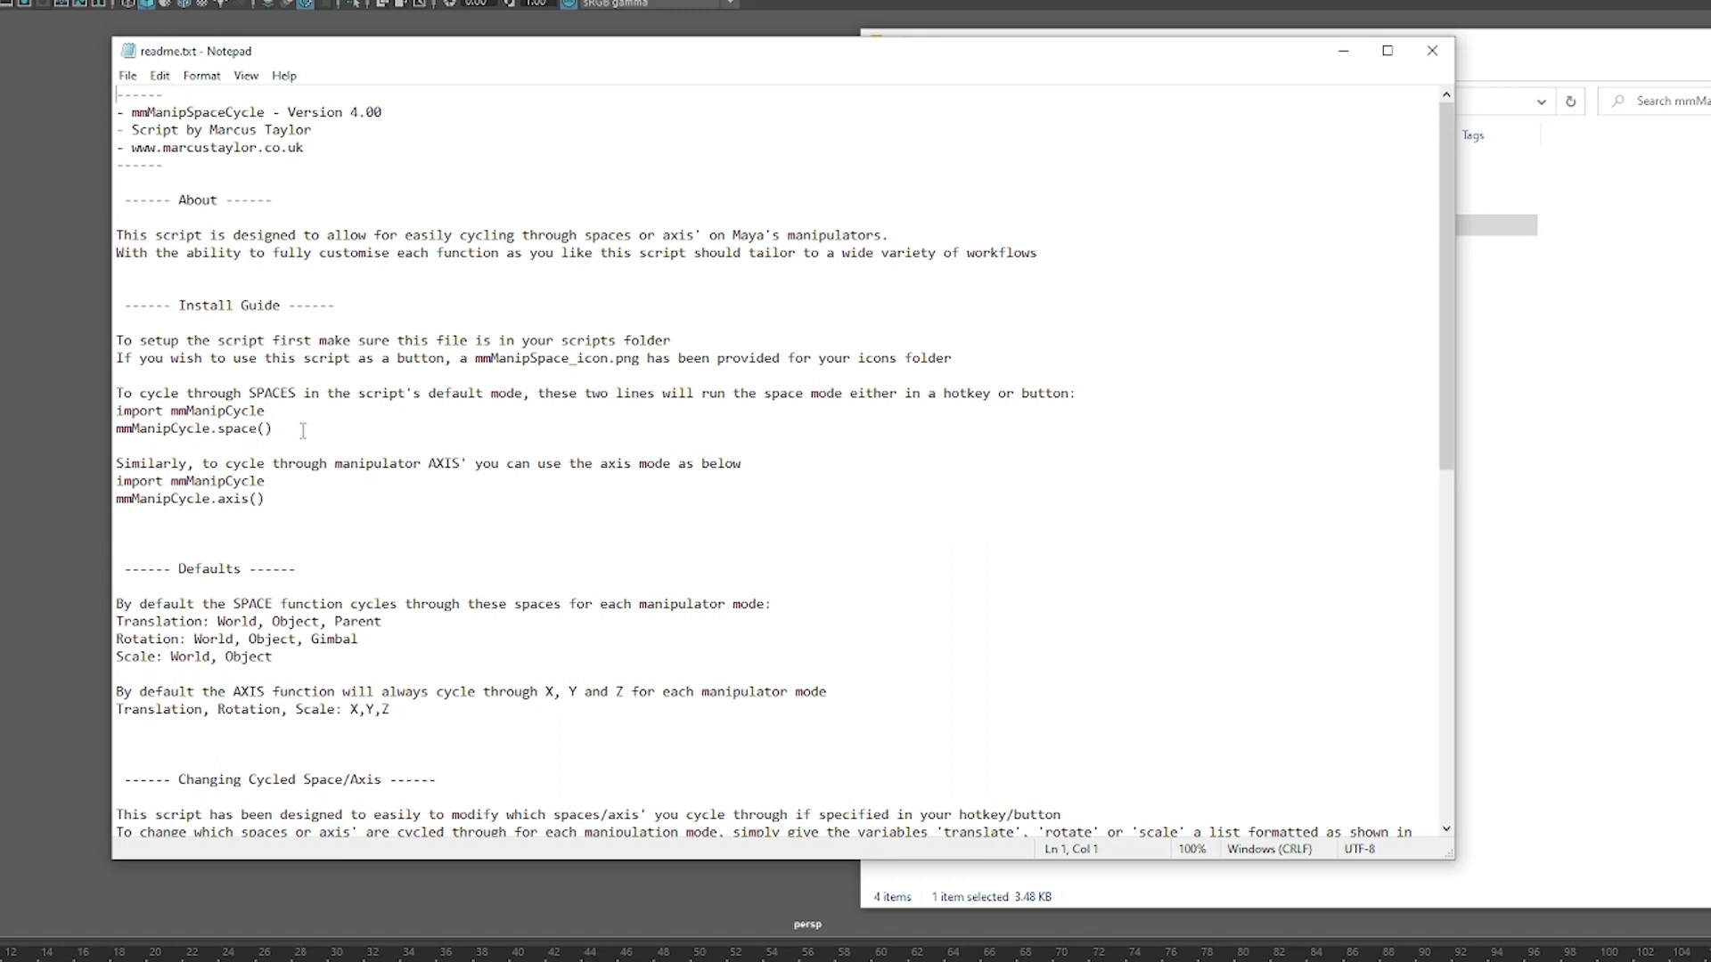
left_click_drag(272, 428, 117, 411)
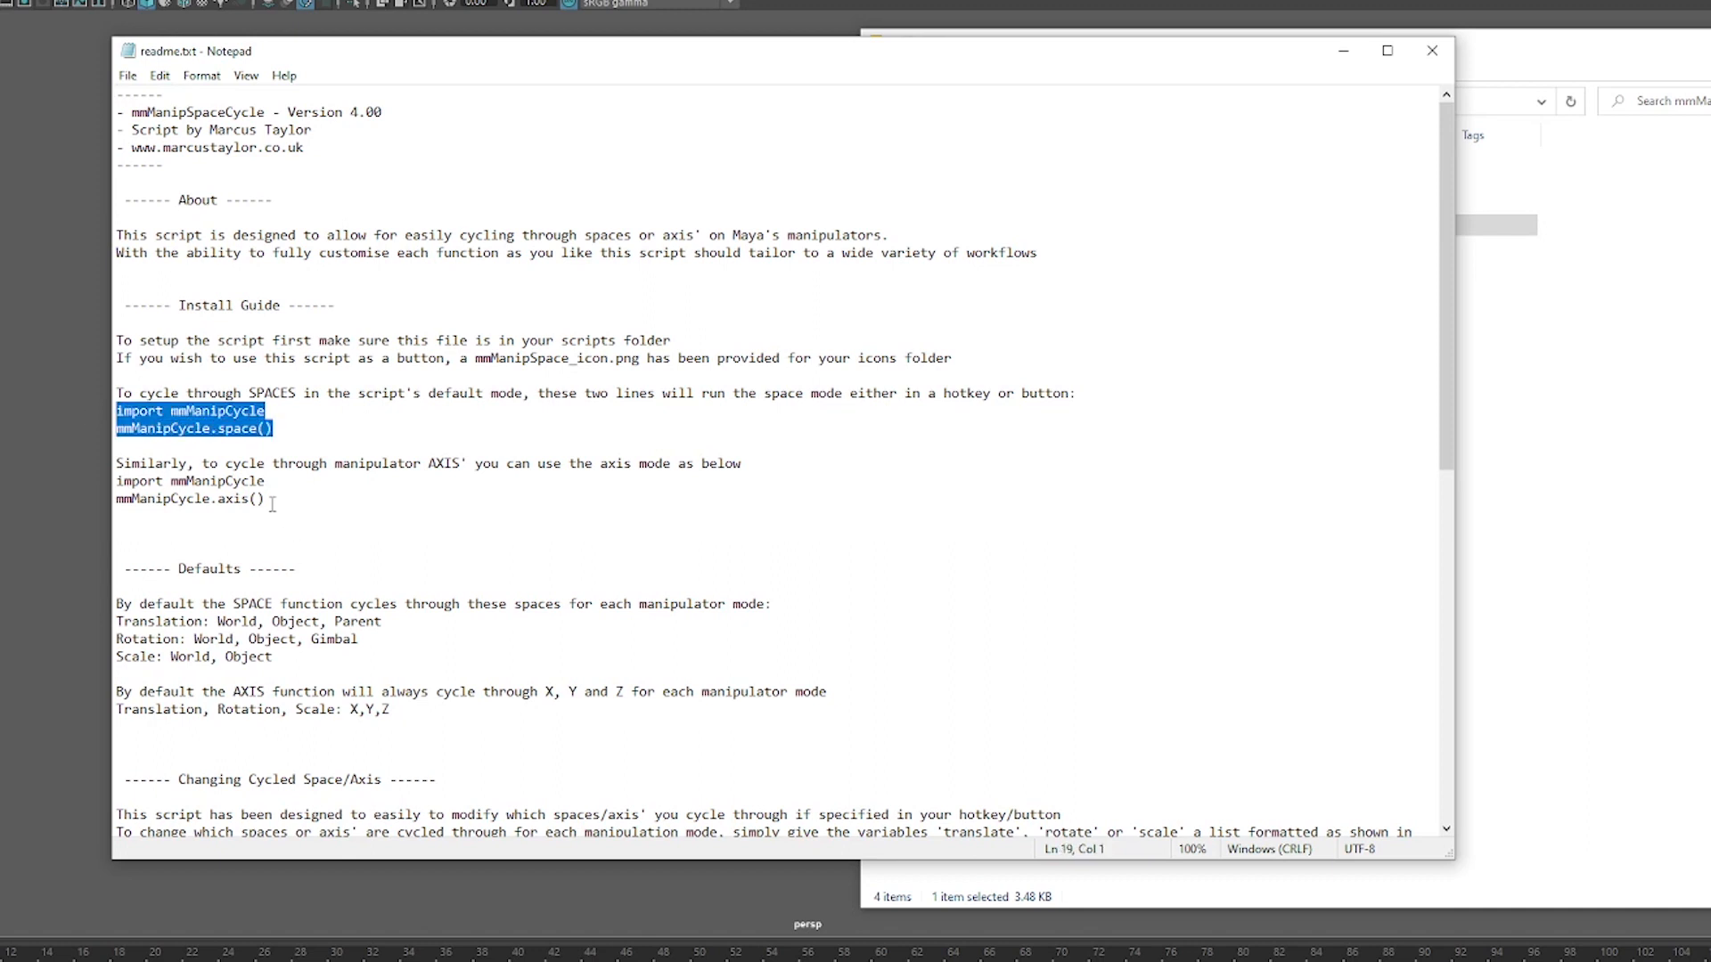
left_click_drag(266, 500, 59, 490)
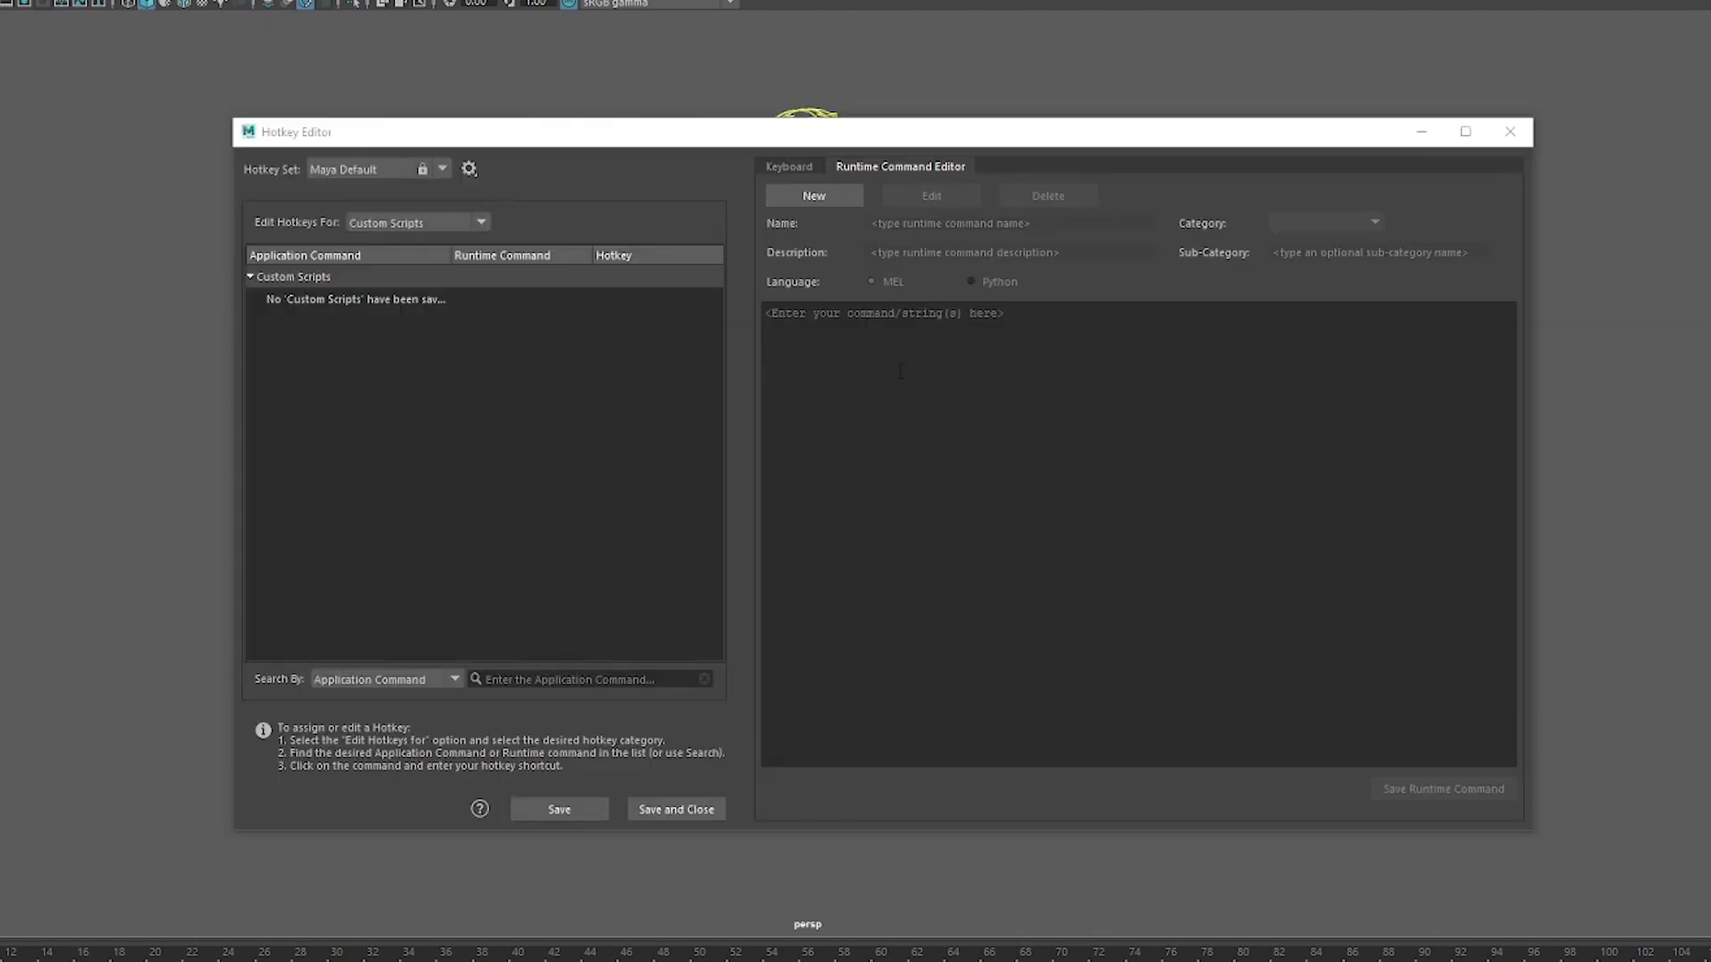
Step: Create and save a Python runtime command named mmManipSpace containing the readme's import mmManipCycle and mmManipCycle.space() lines
left_click(812, 198)
left_click(972, 282)
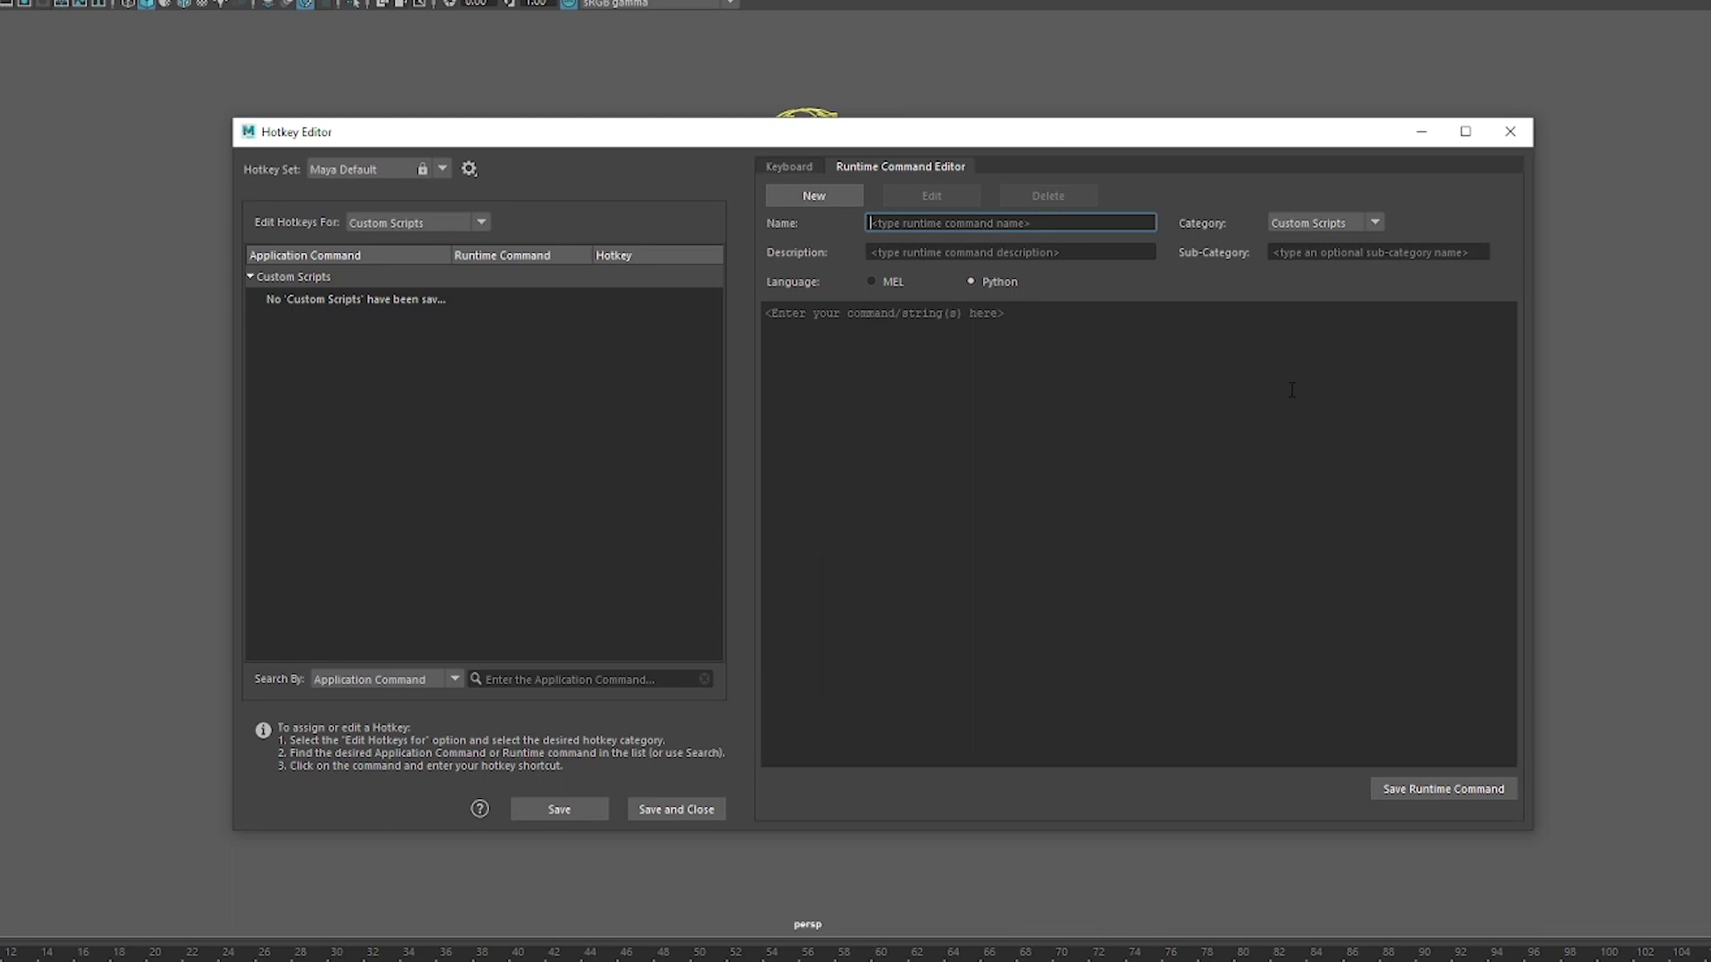
type("mmManipSpace")
left_click(948, 366)
key("alt+Tab")
left_click_drag(283, 426, 38, 415)
key("ctrl+c")
key("alt+Tab")
key("ctrl+v")
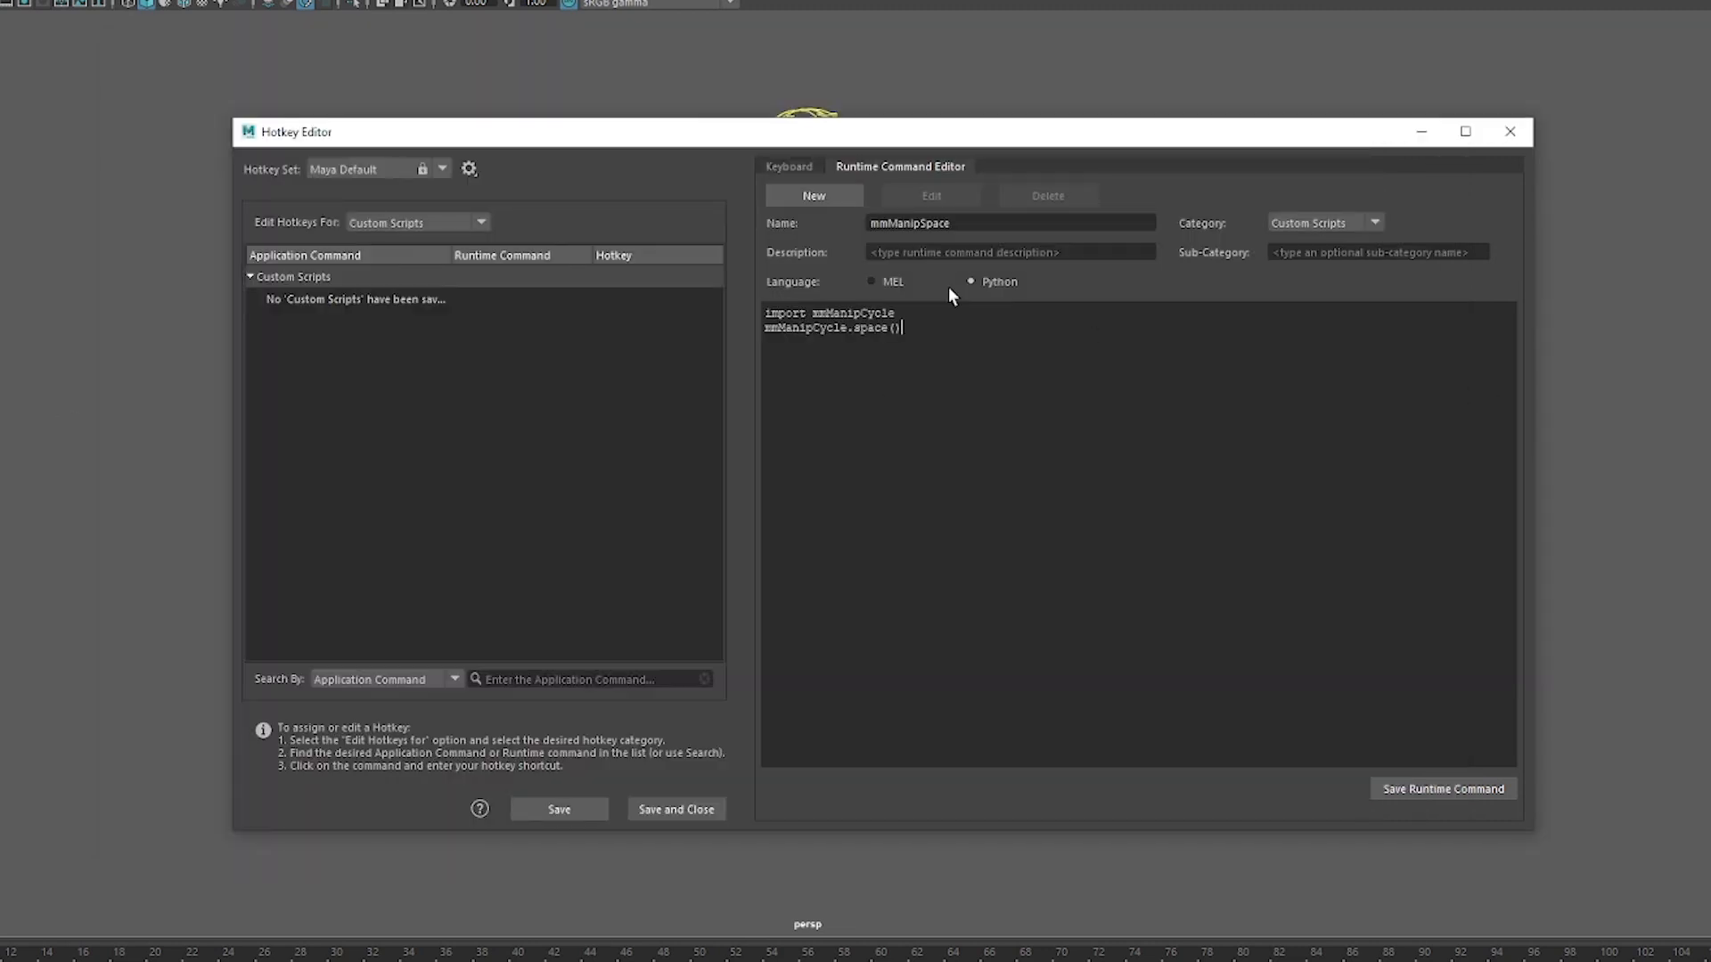
left_click(1405, 790)
left_click(1024, 527)
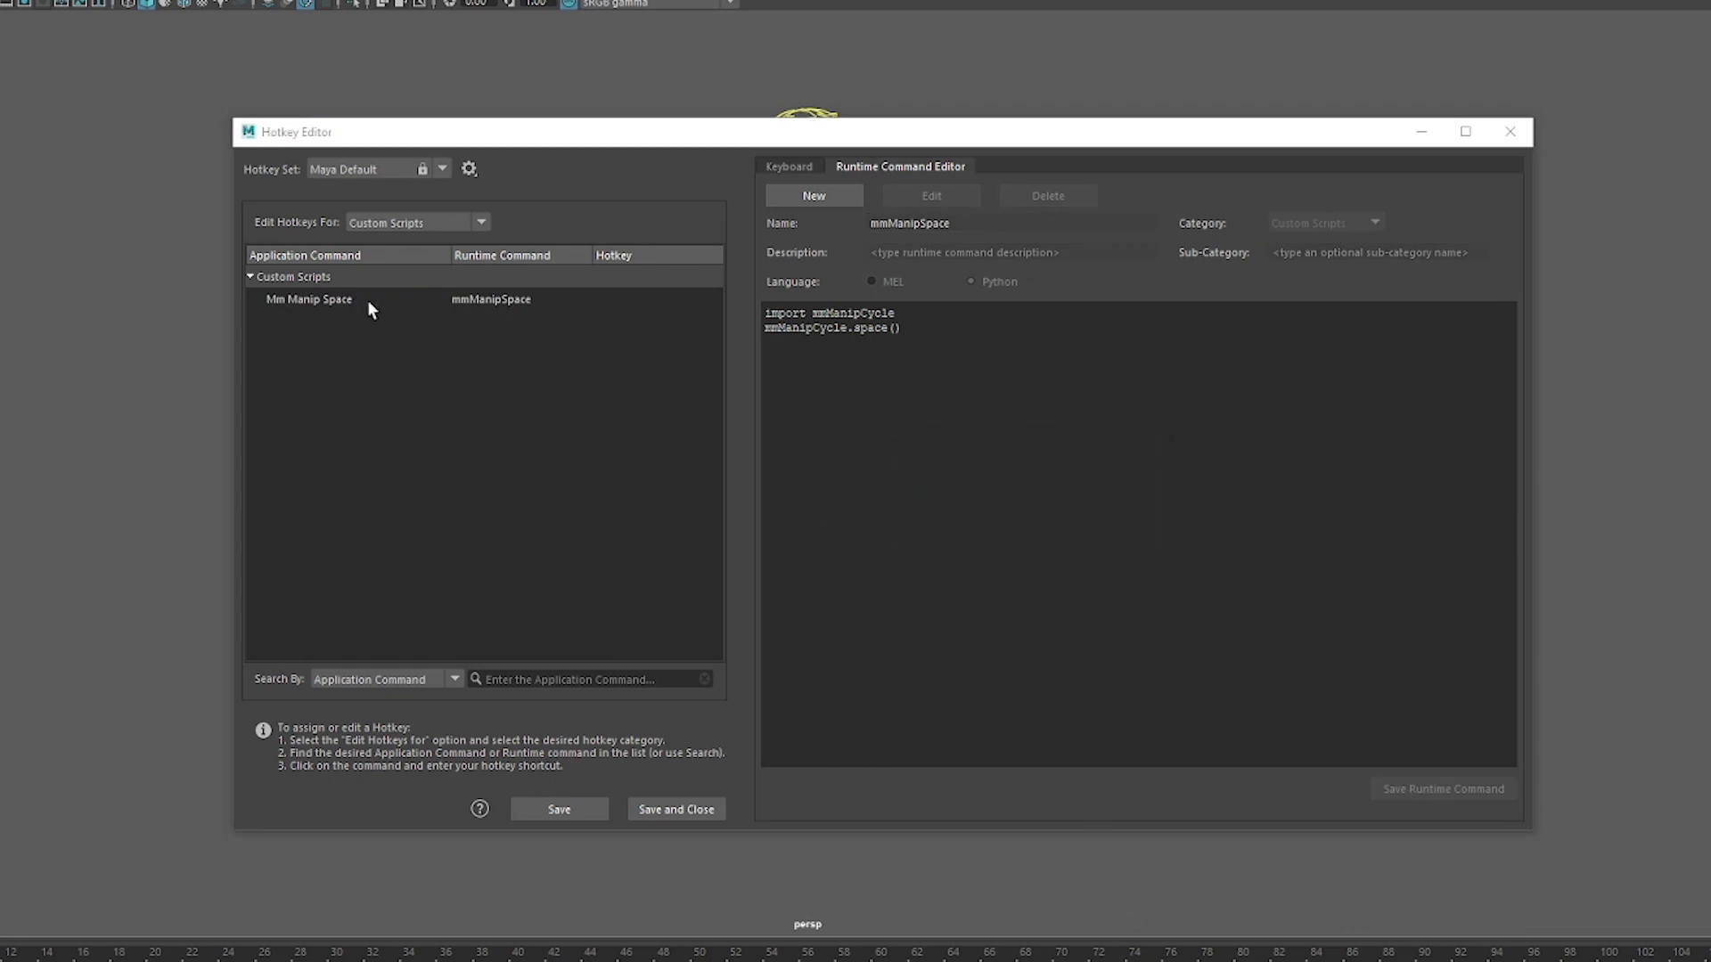
Step: Create and save a Python runtime command named mmManipAxis containing the readme's import mmManipCycle and mmManipCycle.axis() lines
left_click(813, 195)
left_click(924, 223)
type("mmManip")
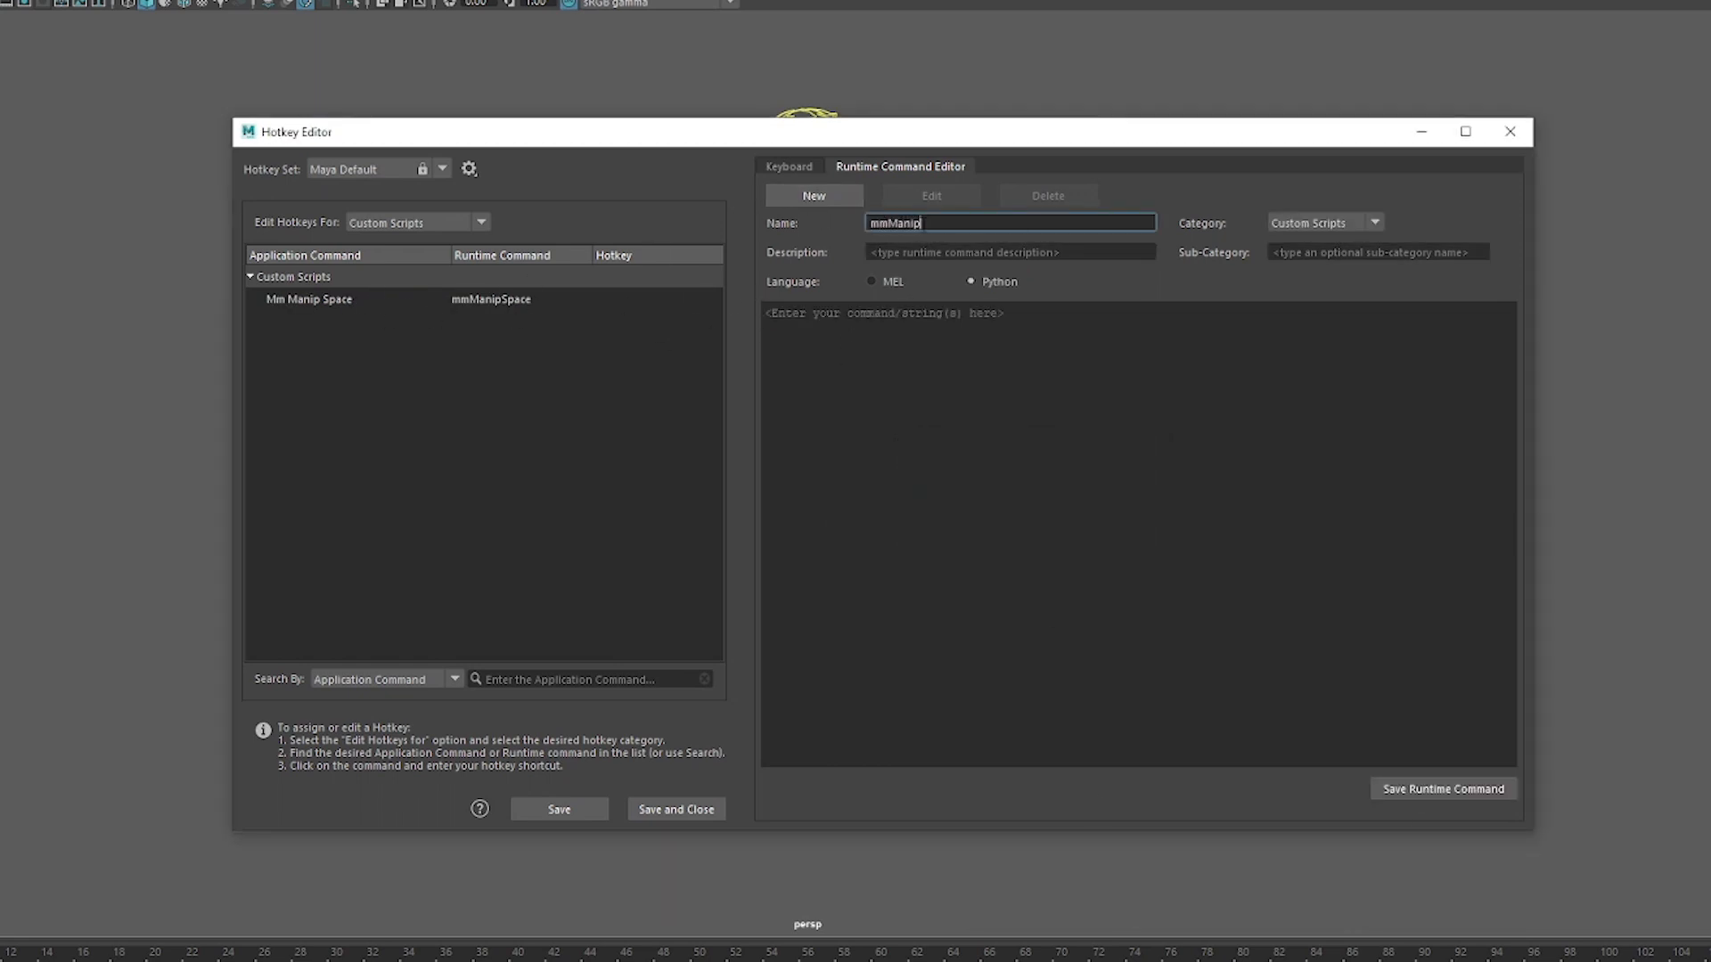
type("Axis")
key("alt+Tab")
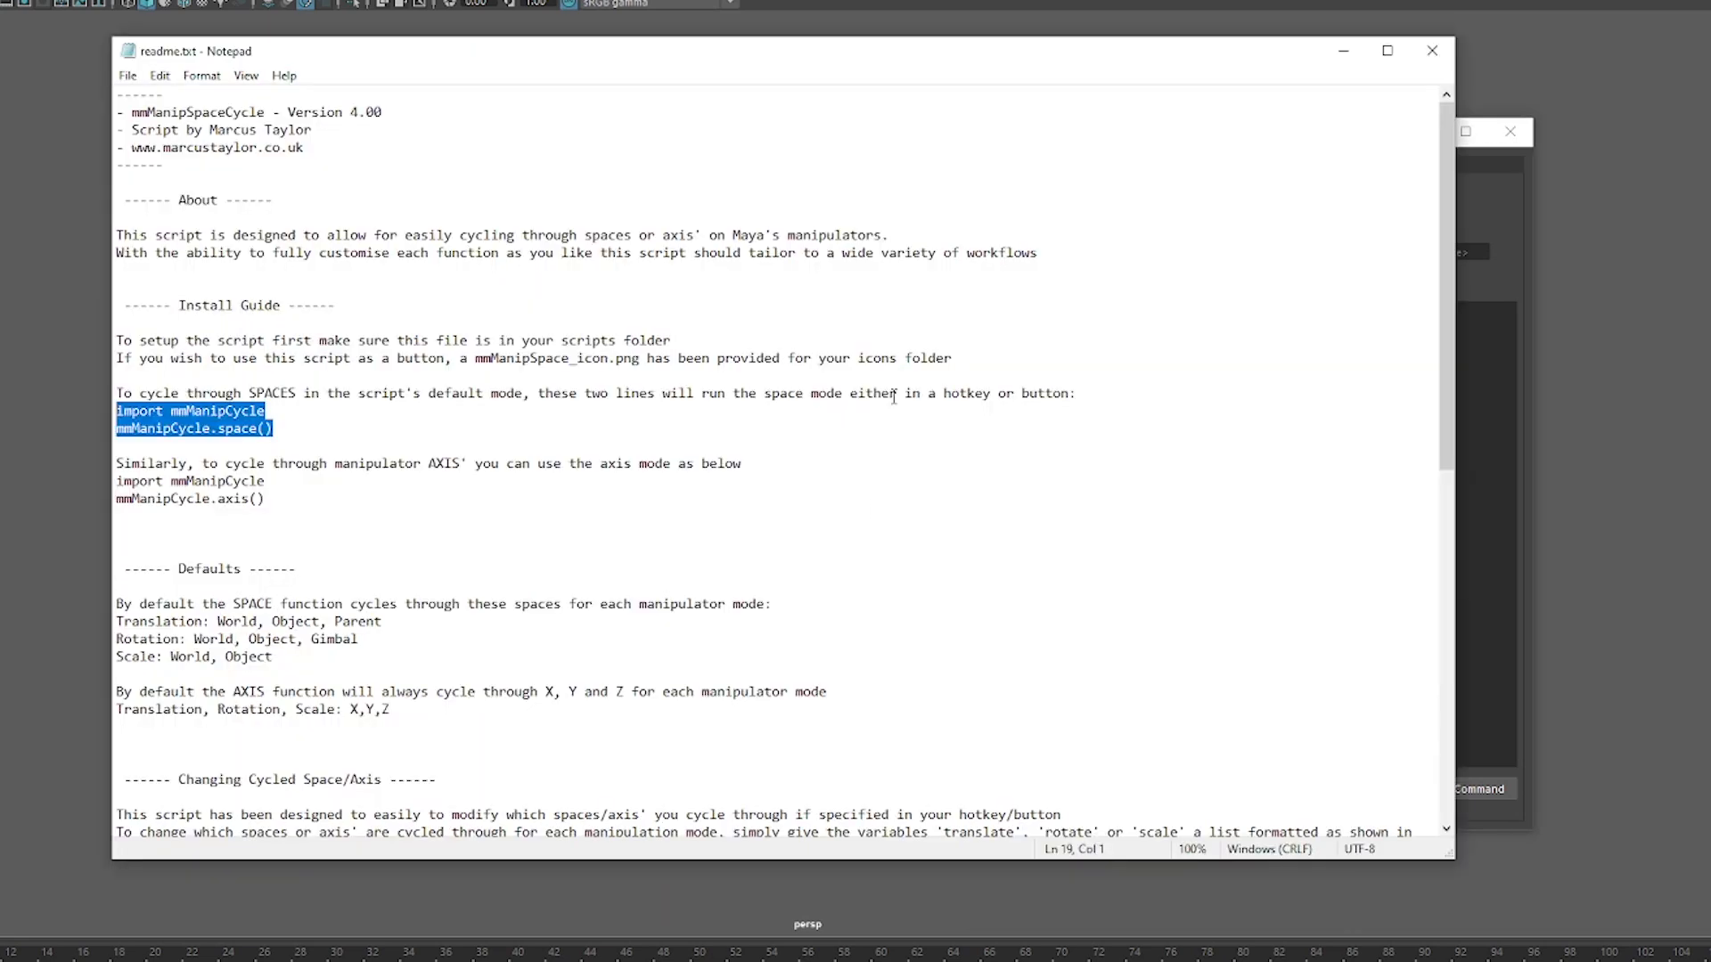
left_click_drag(305, 502, 116, 482)
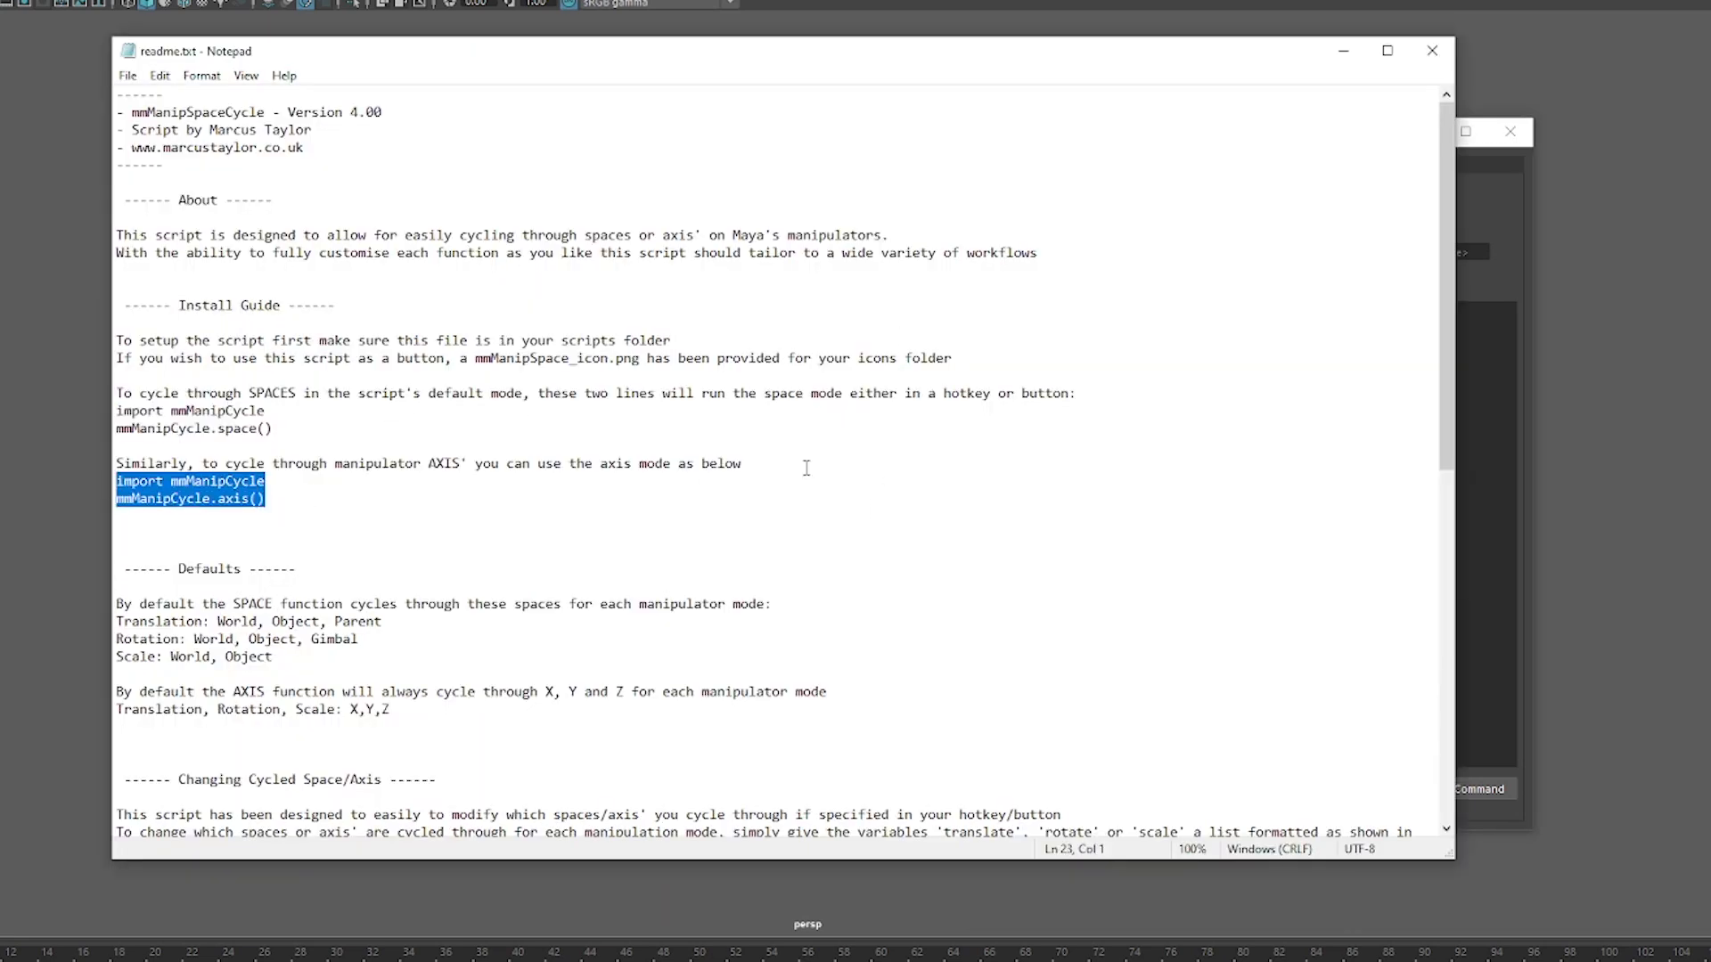
key("ctrl+c")
key("alt+Tab")
key("ctrl+v")
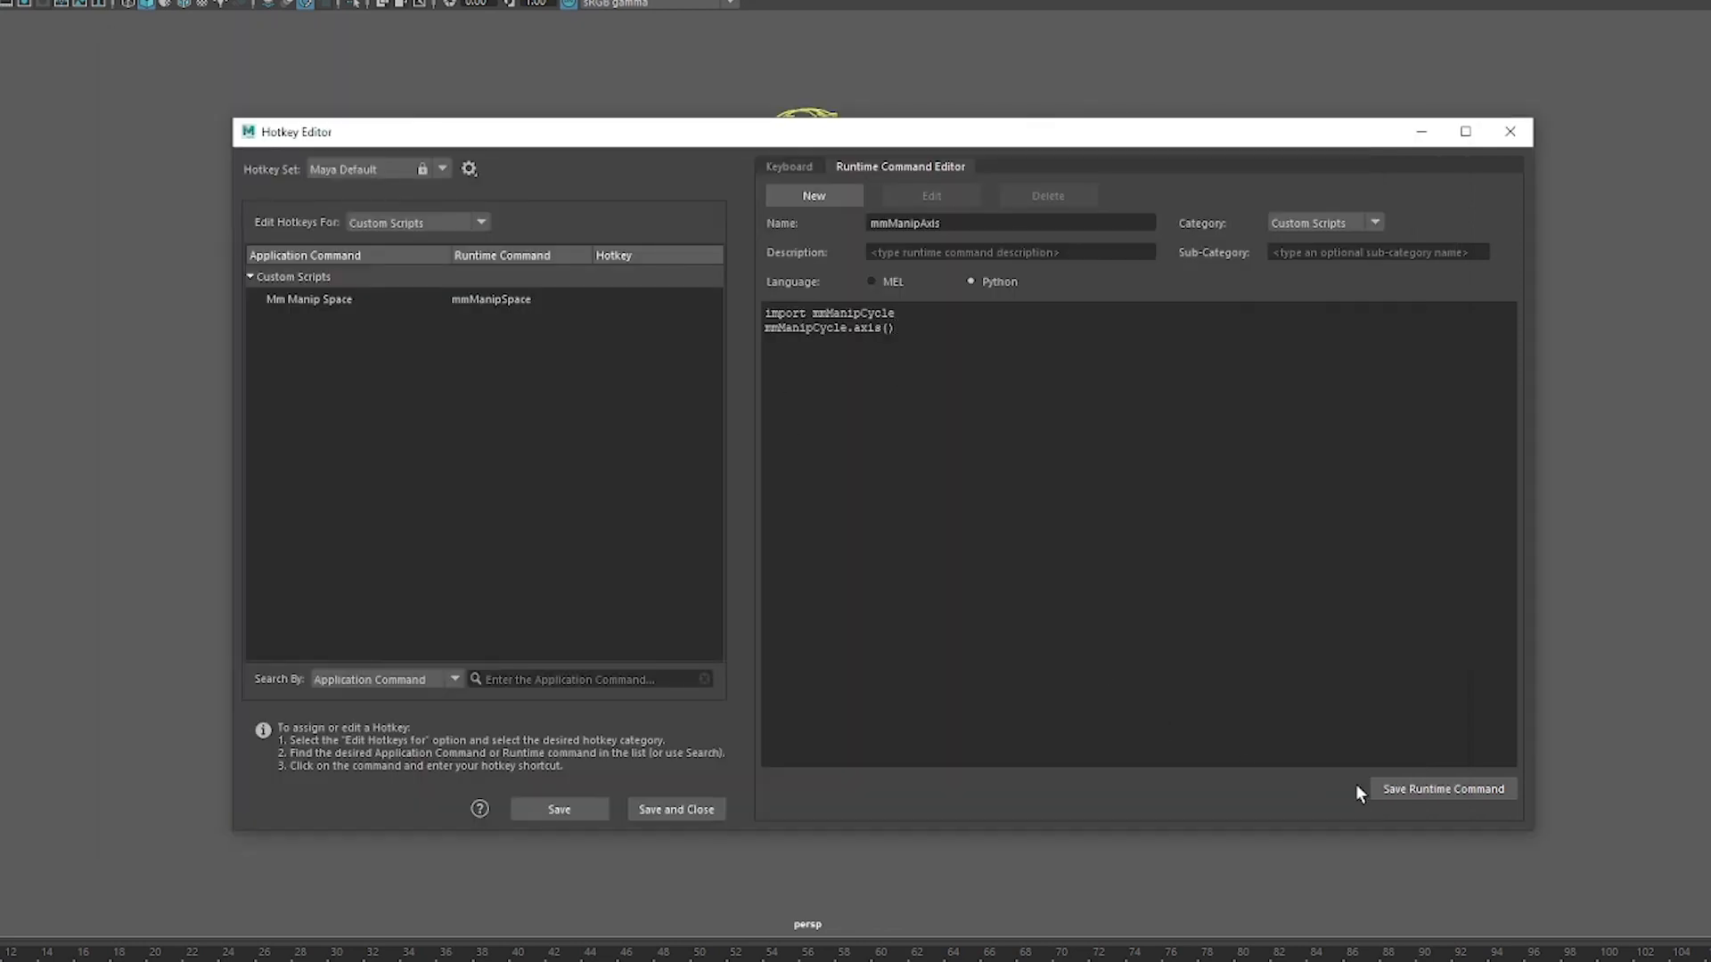
left_click(1410, 789)
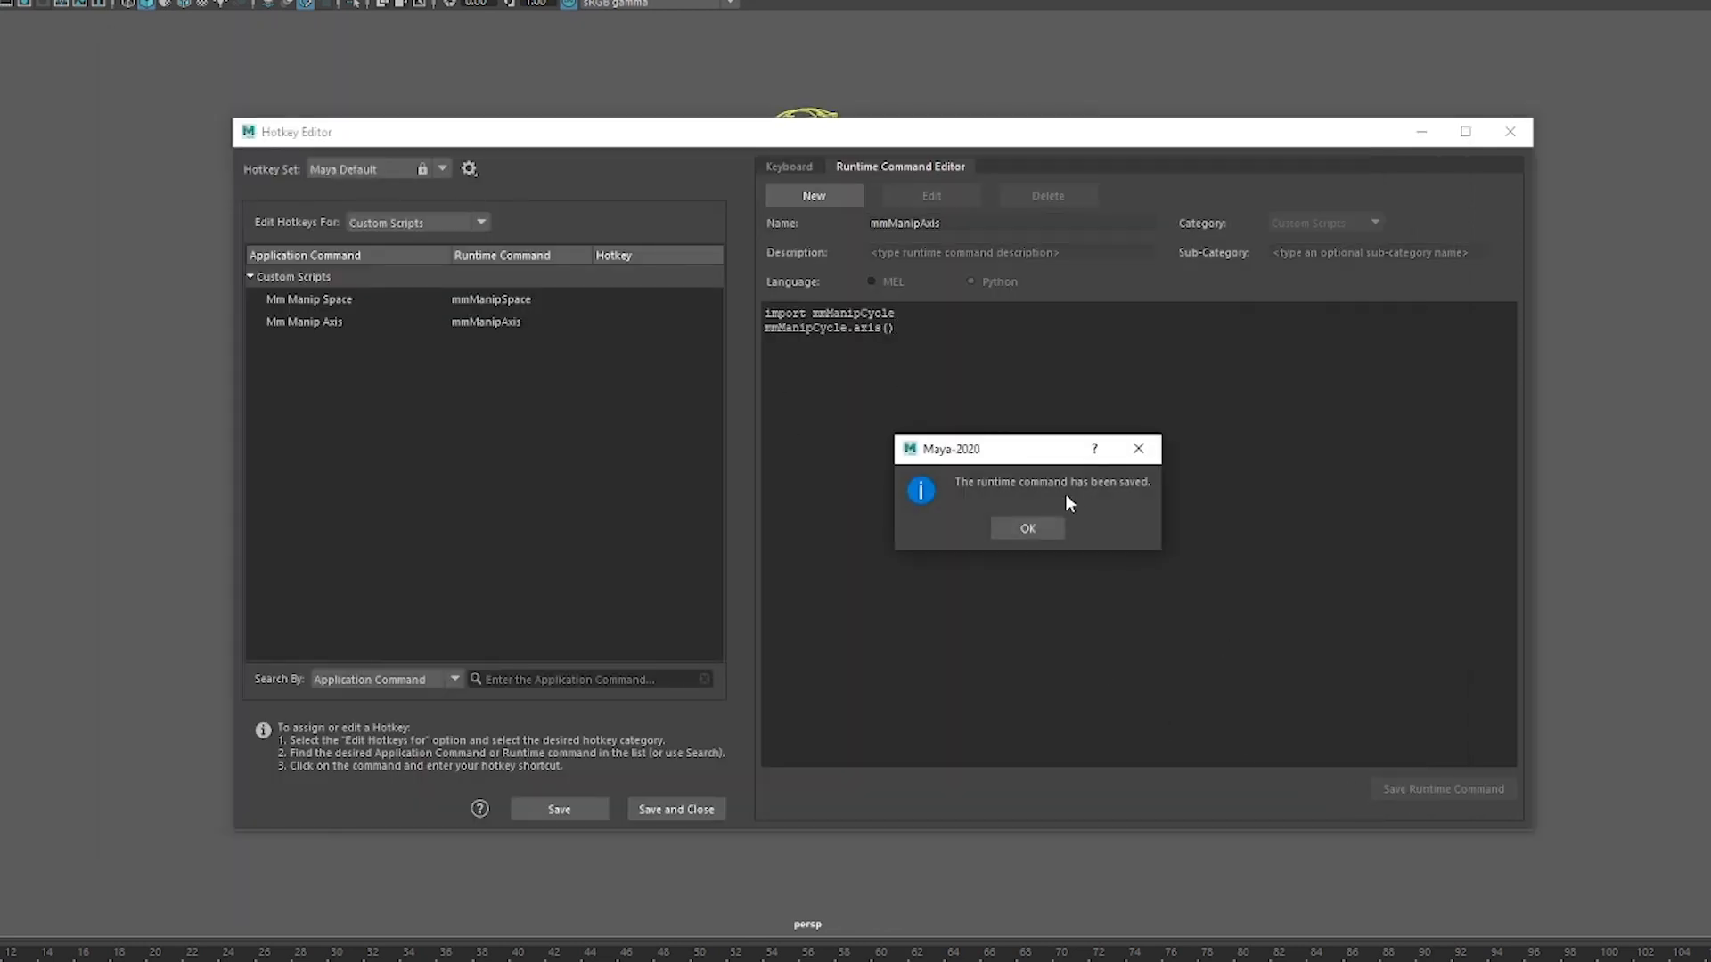
left_click(1024, 528)
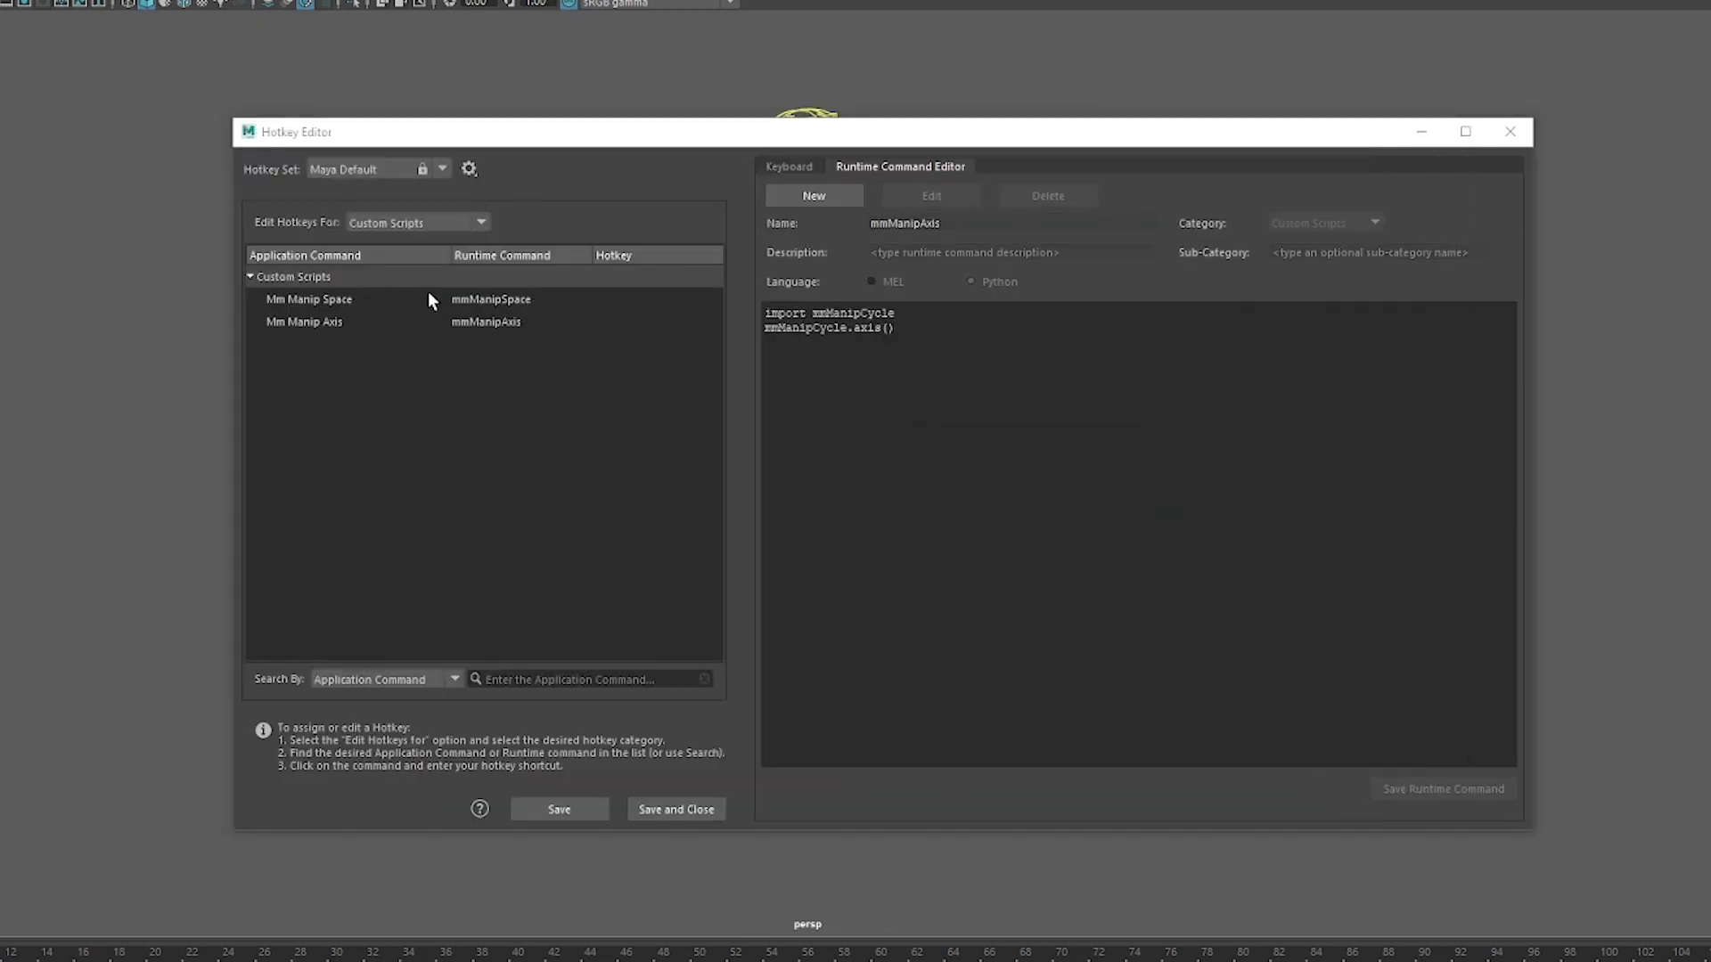
Step: Assign hotkey V to Mm Manip Space and Shift+V to Mm Manip Axis, saving and closing the Hotkey Editor
left_click(627, 300)
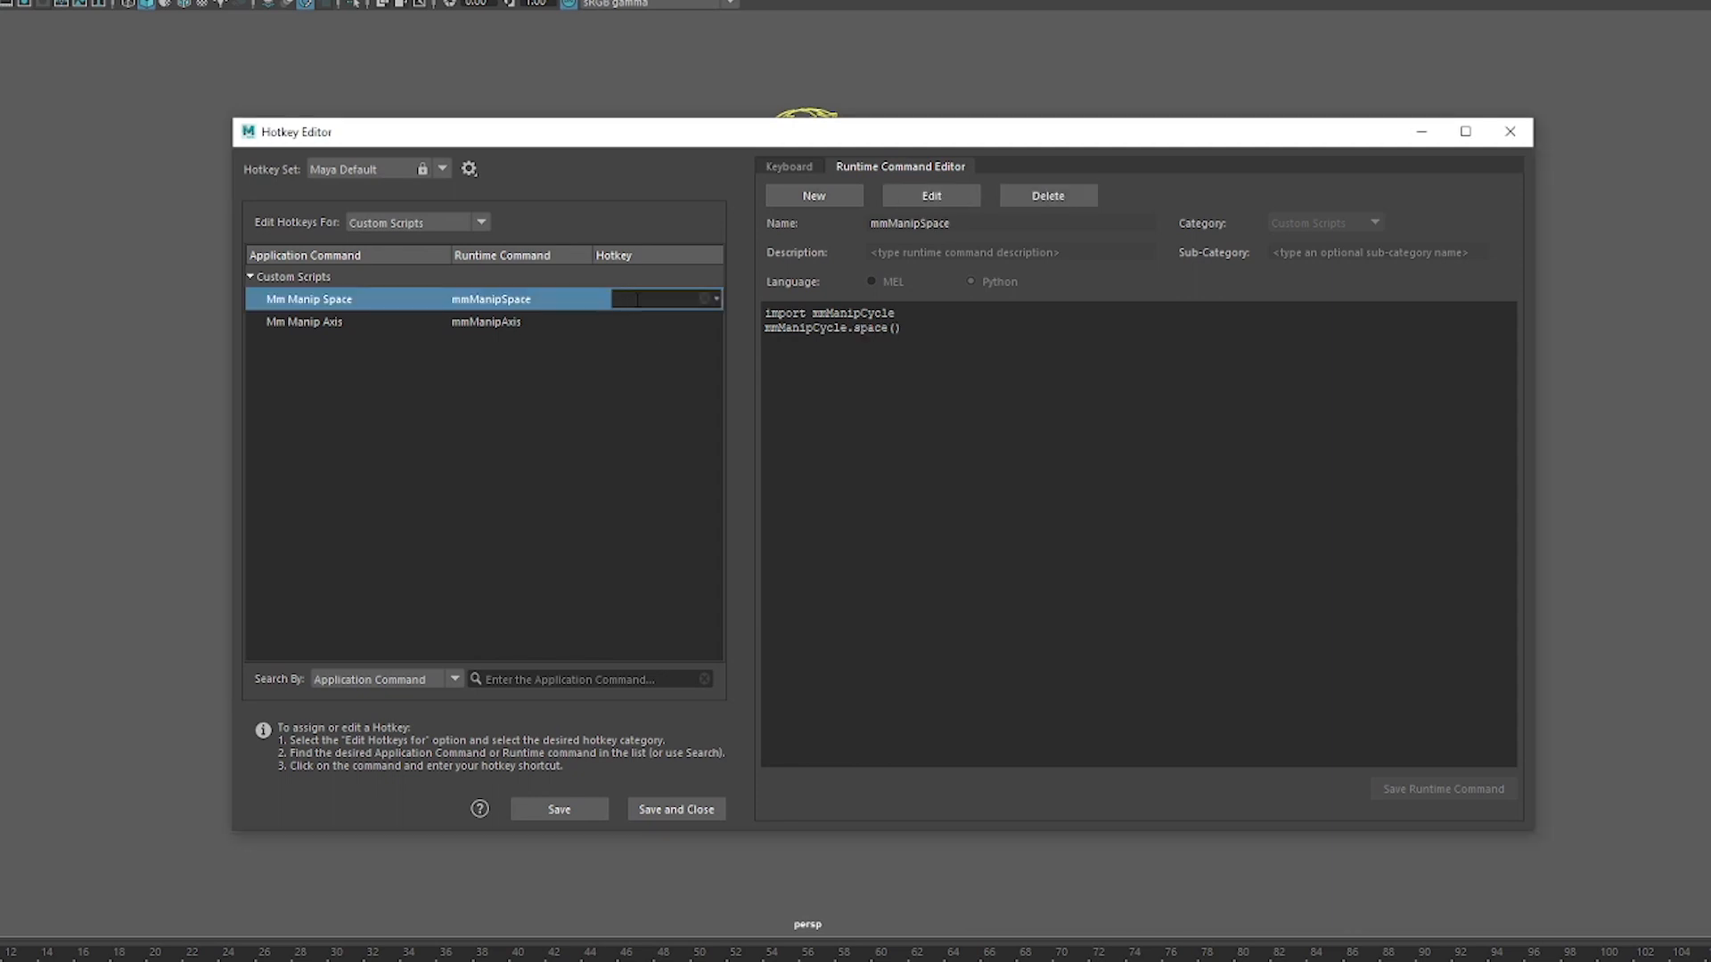
key("v")
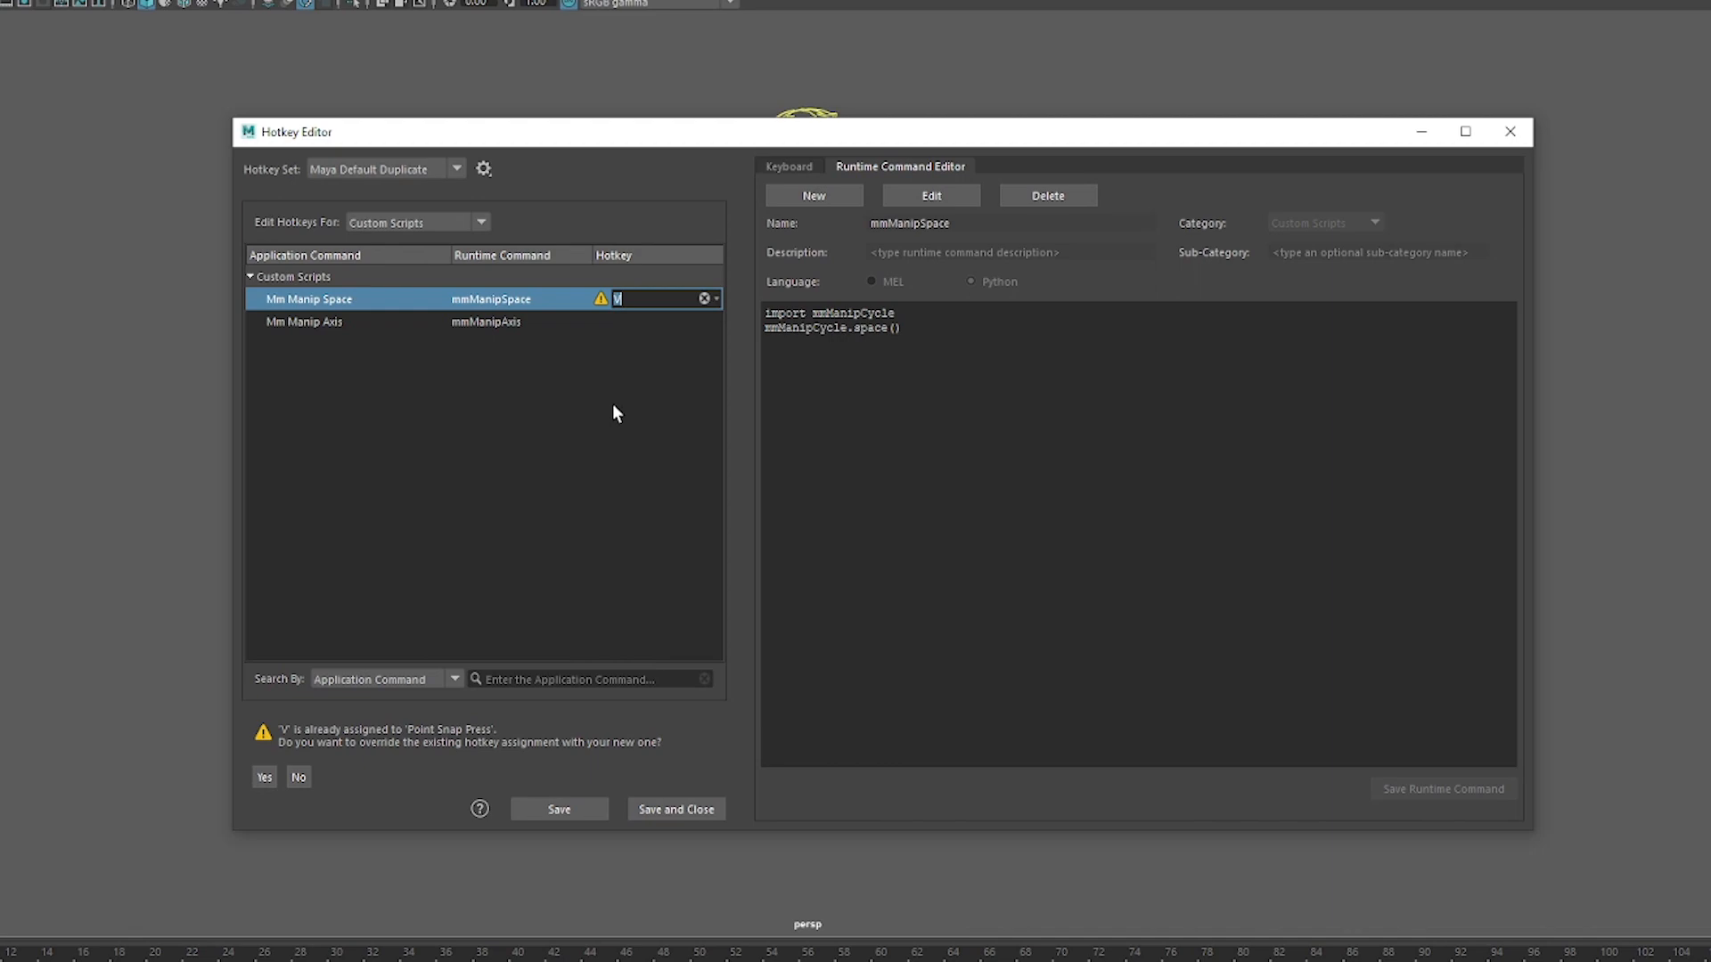
key("Return")
left_click(649, 323)
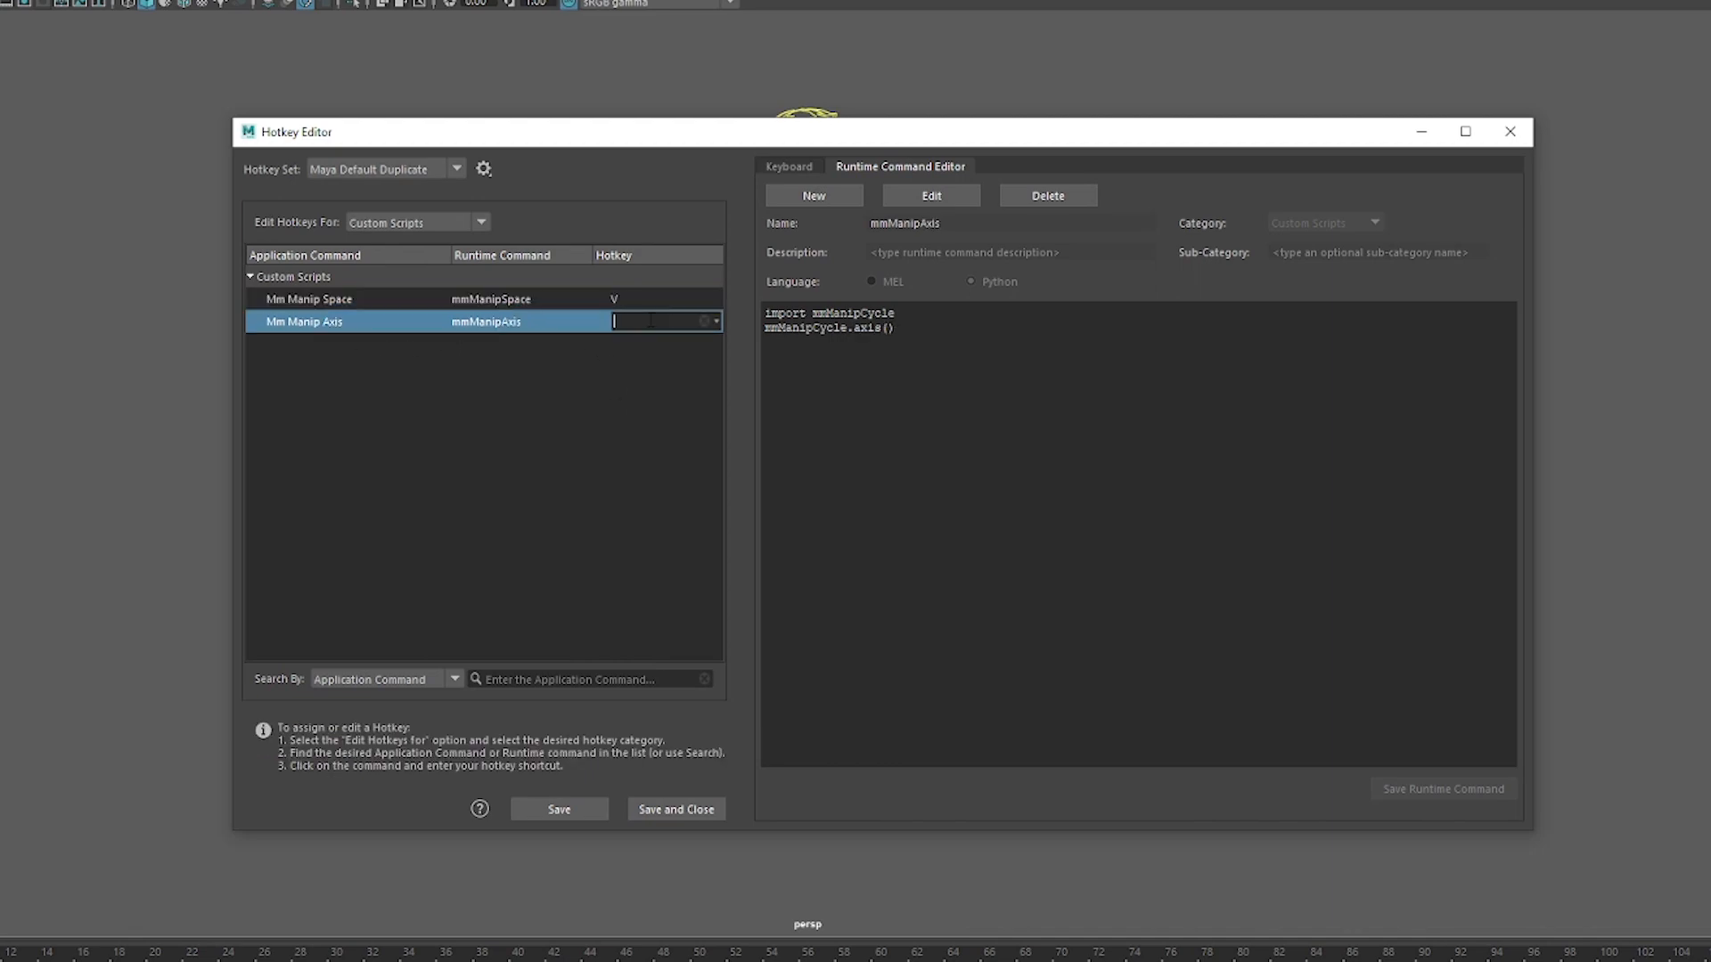
key("shift+v")
key("Return")
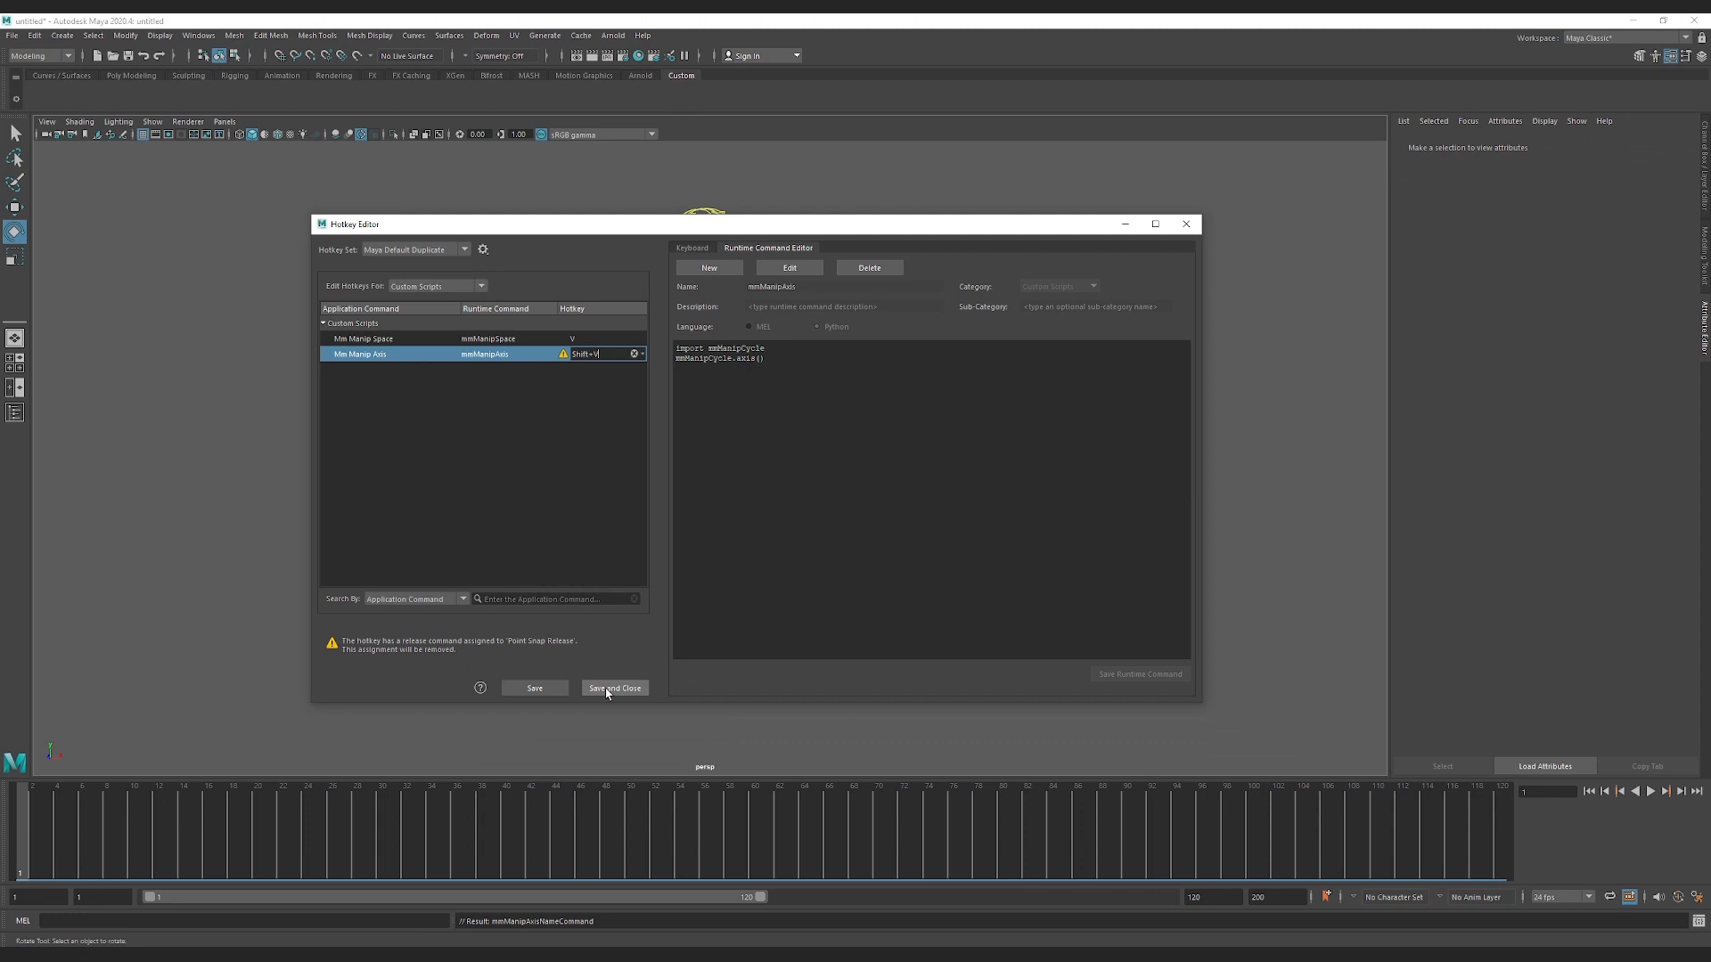
left_click(676, 809)
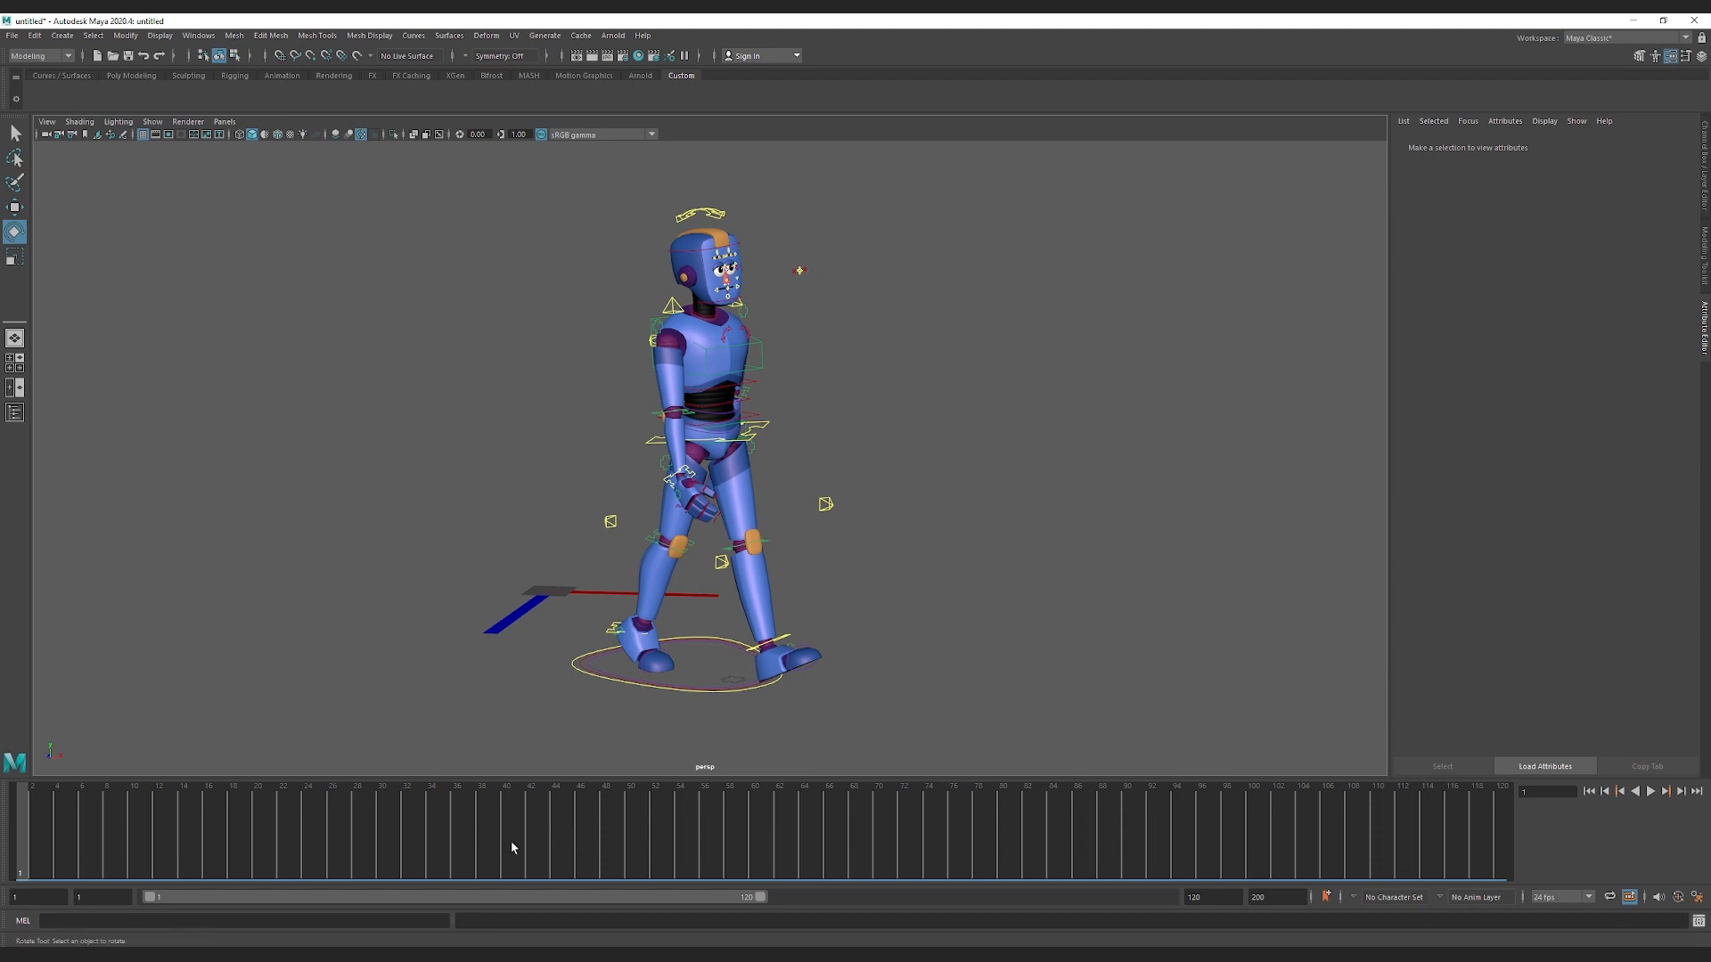
Step: Add the readme's mmManipCycle.space() lines to the Custom shelf as a Python button and delete the round shelf button before it
left_click(27, 922)
key("alt+Tab")
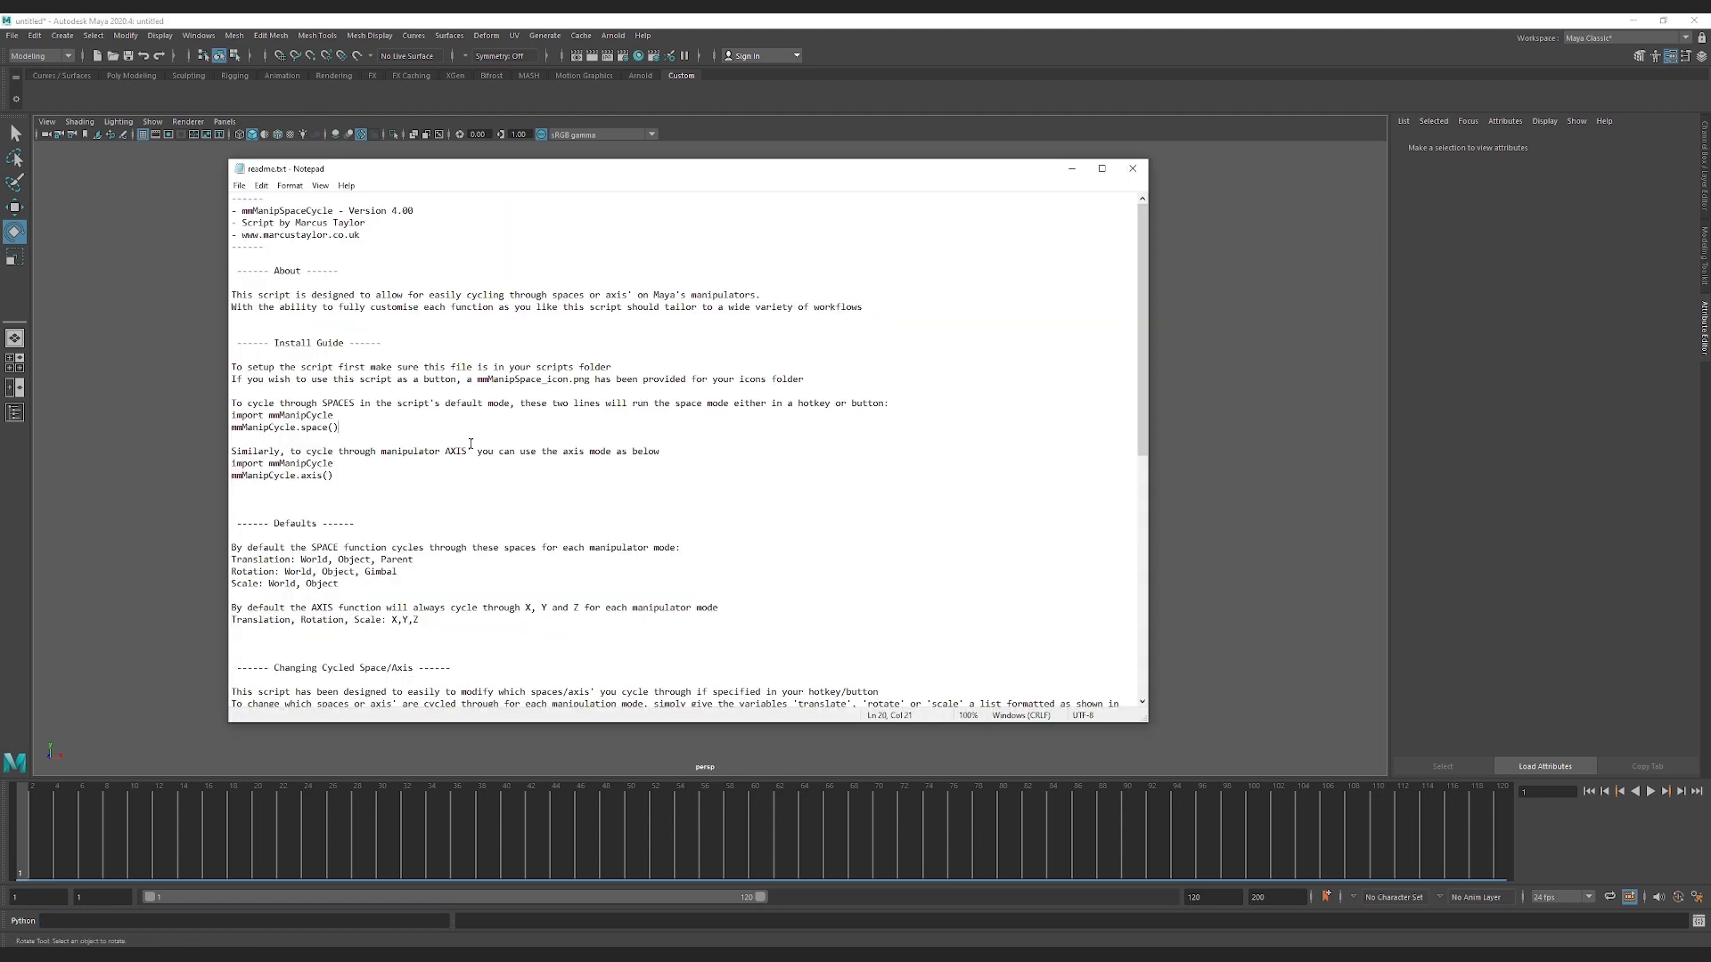
left_click_drag(367, 421, 192, 420)
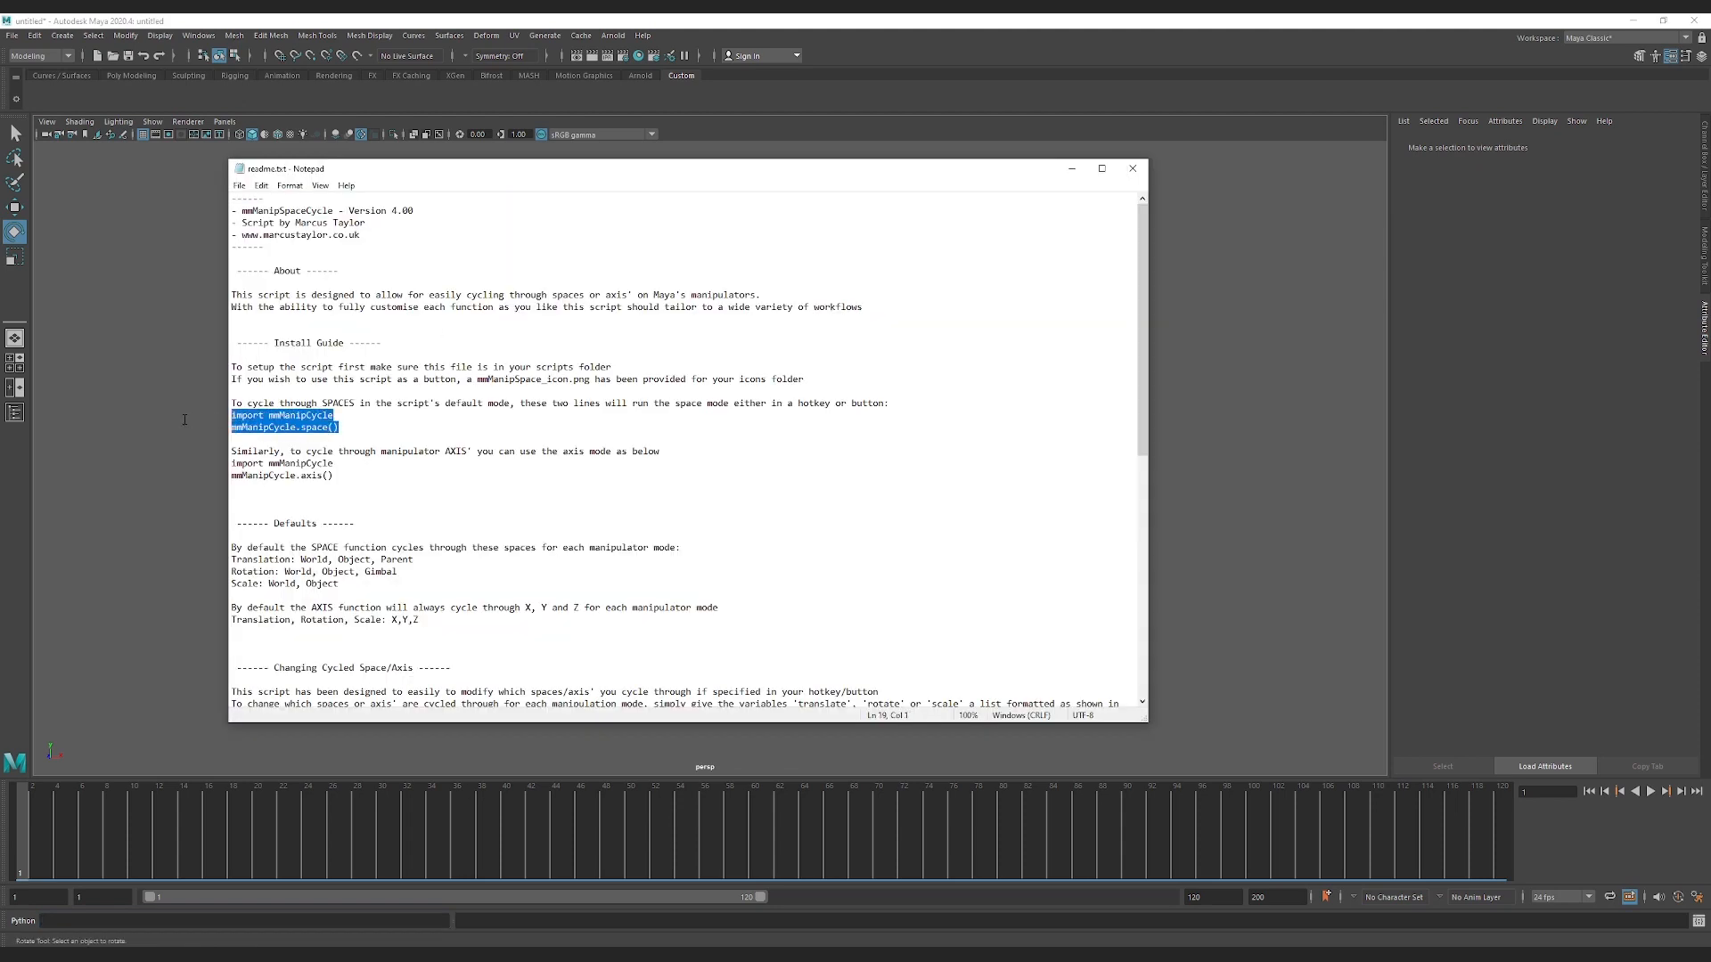
key("ctrl+c")
key("alt+Tab")
key("ctrl+v")
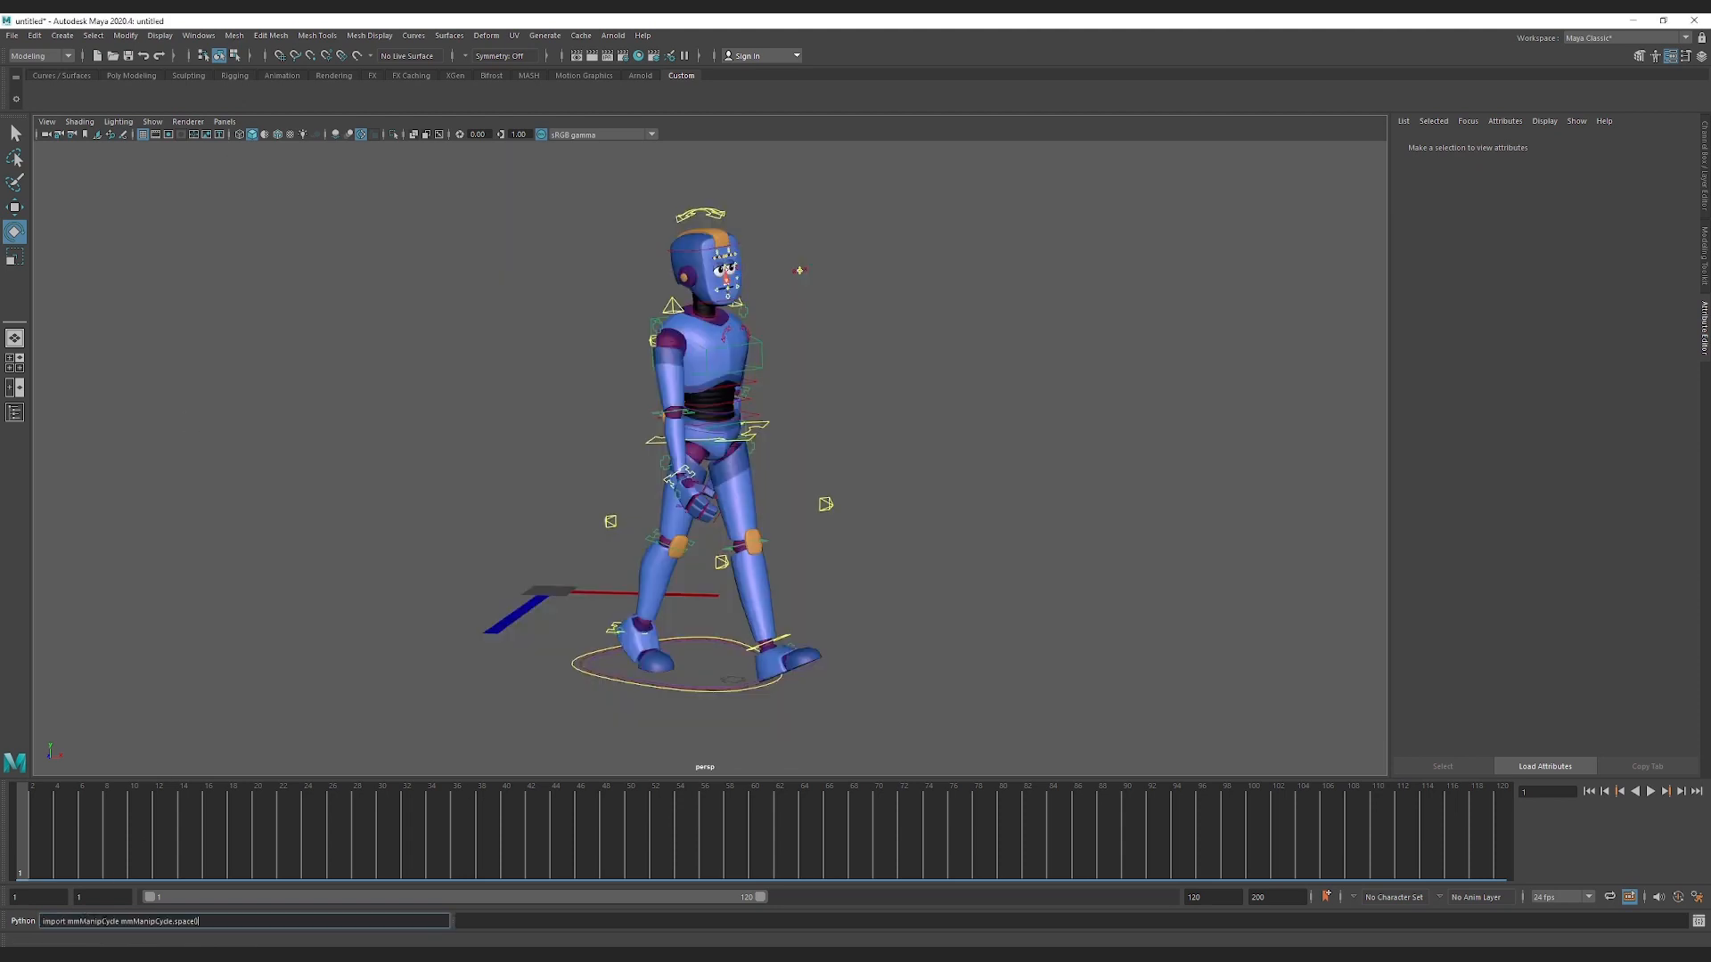
triple_click(146, 922)
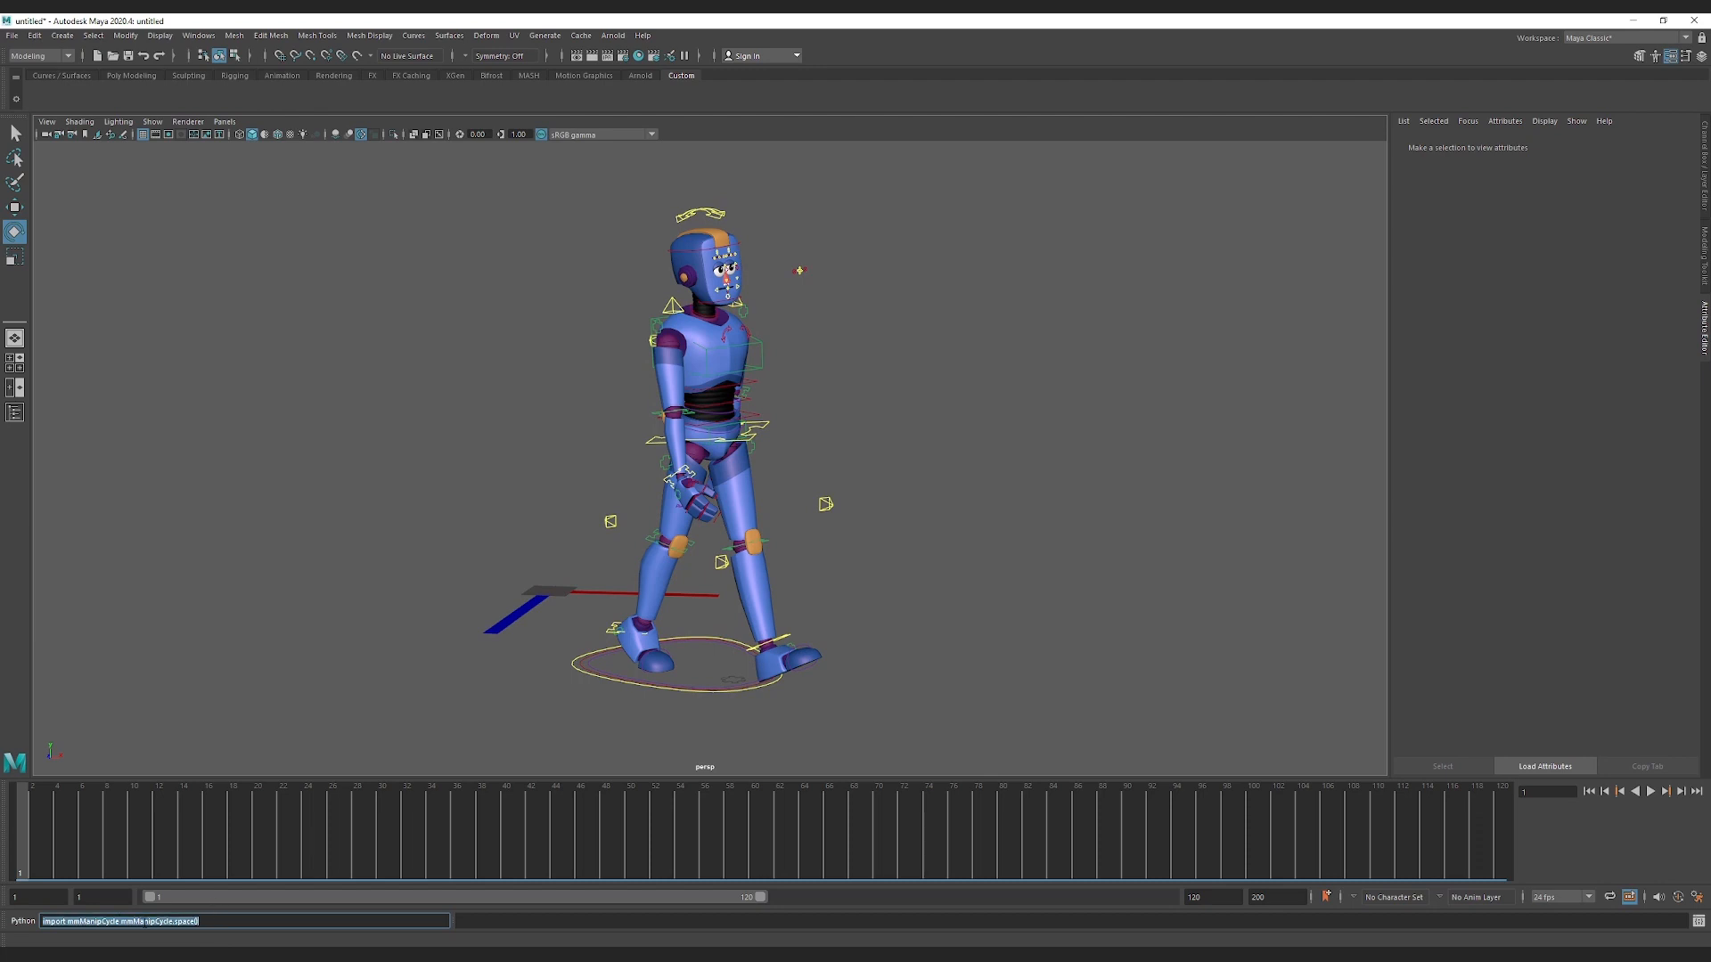
middle_click_drag(145, 923, 99, 85)
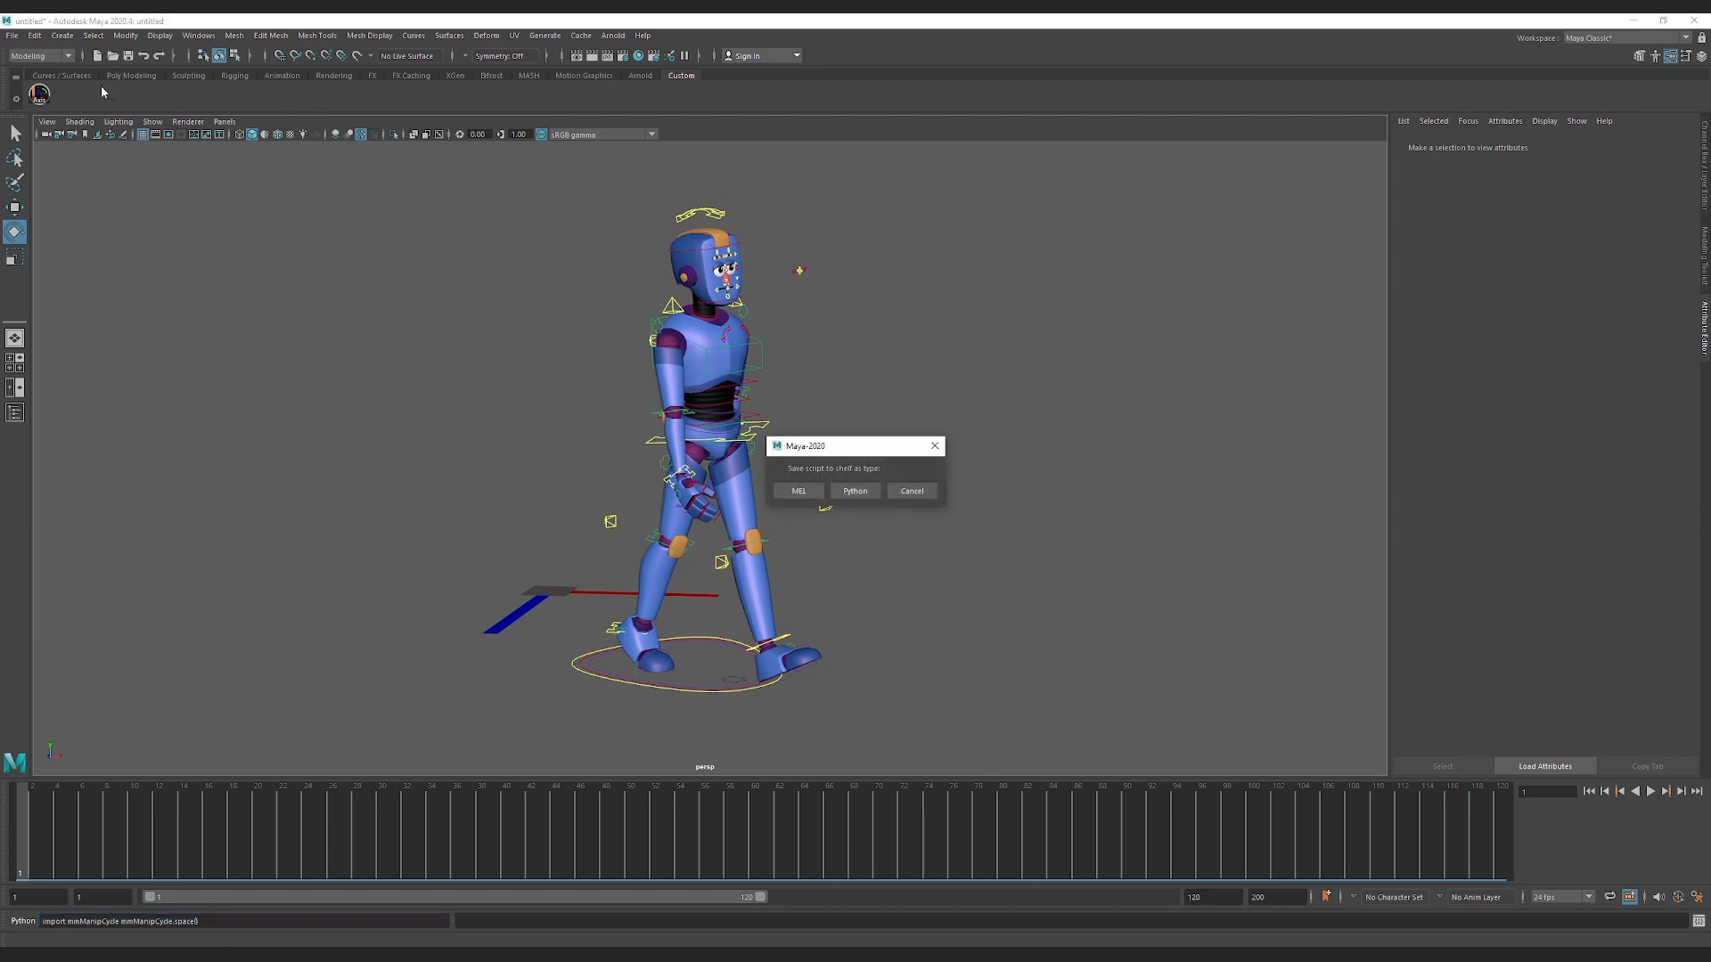
left_click(857, 491)
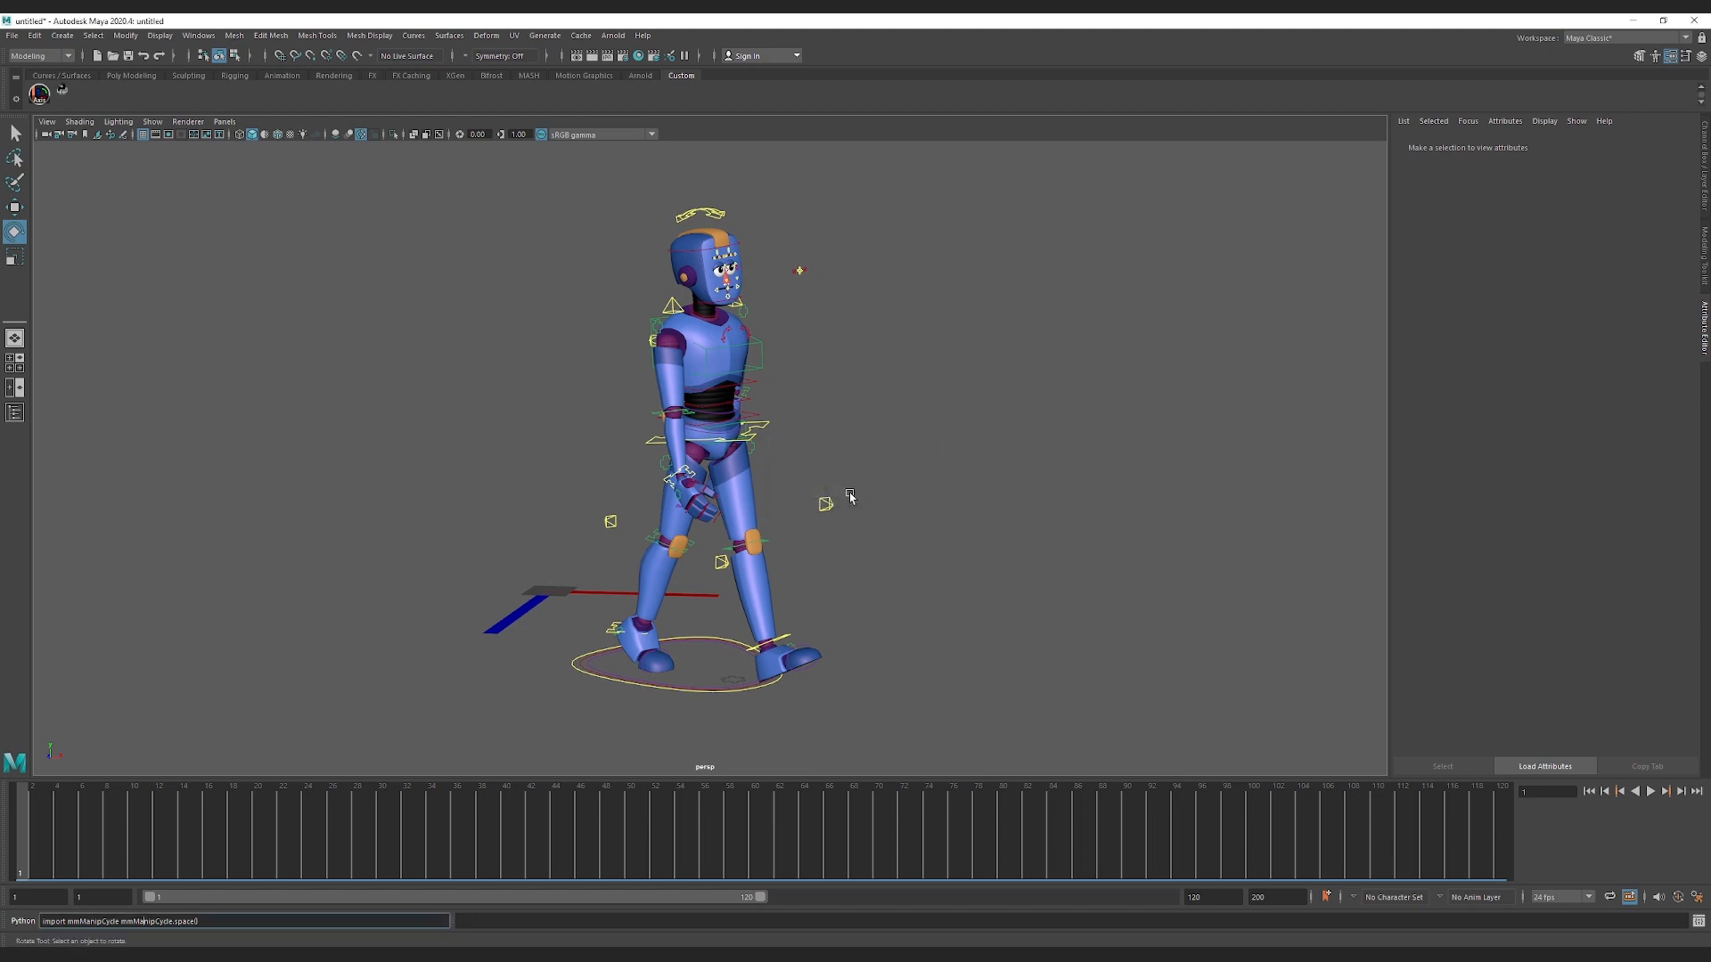
right_click(40, 98)
left_click(62, 145)
Step: Add the readme's import mmManipCycle and mmManipCycle.axis() lines to the Custom shelf as a second Python button
key("alt+Tab")
left_click_drag(346, 481, 166, 464)
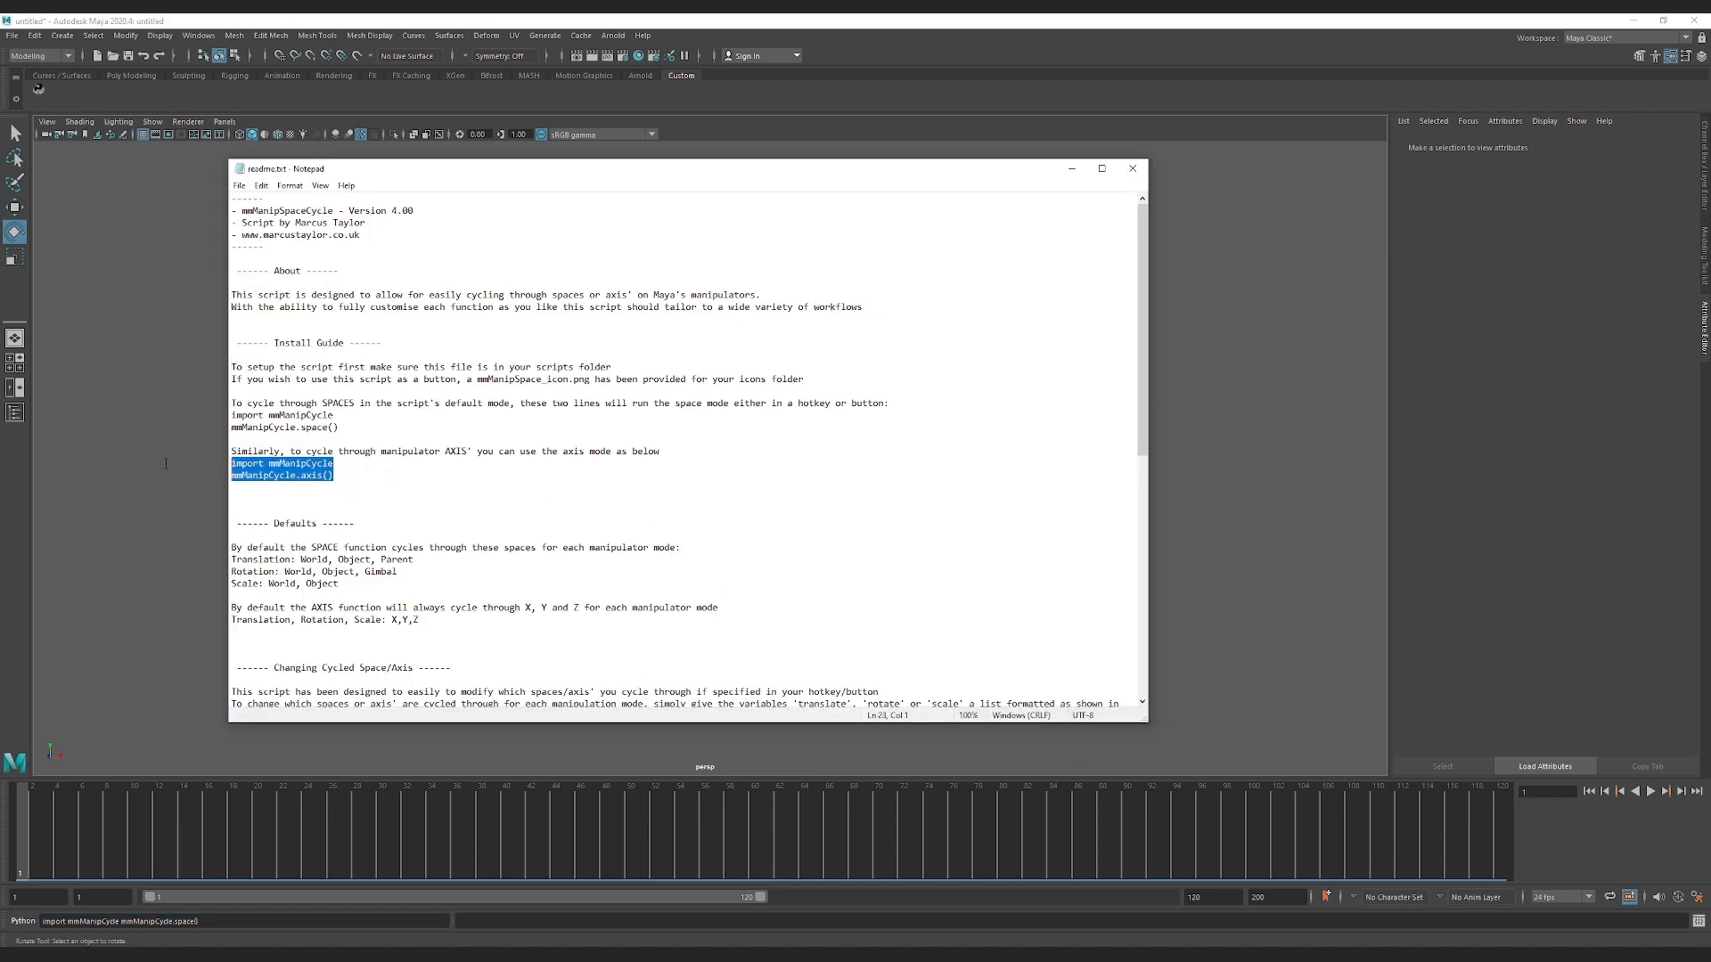
left_click(166, 922)
key("ctrl+a")
key("ctrl+v")
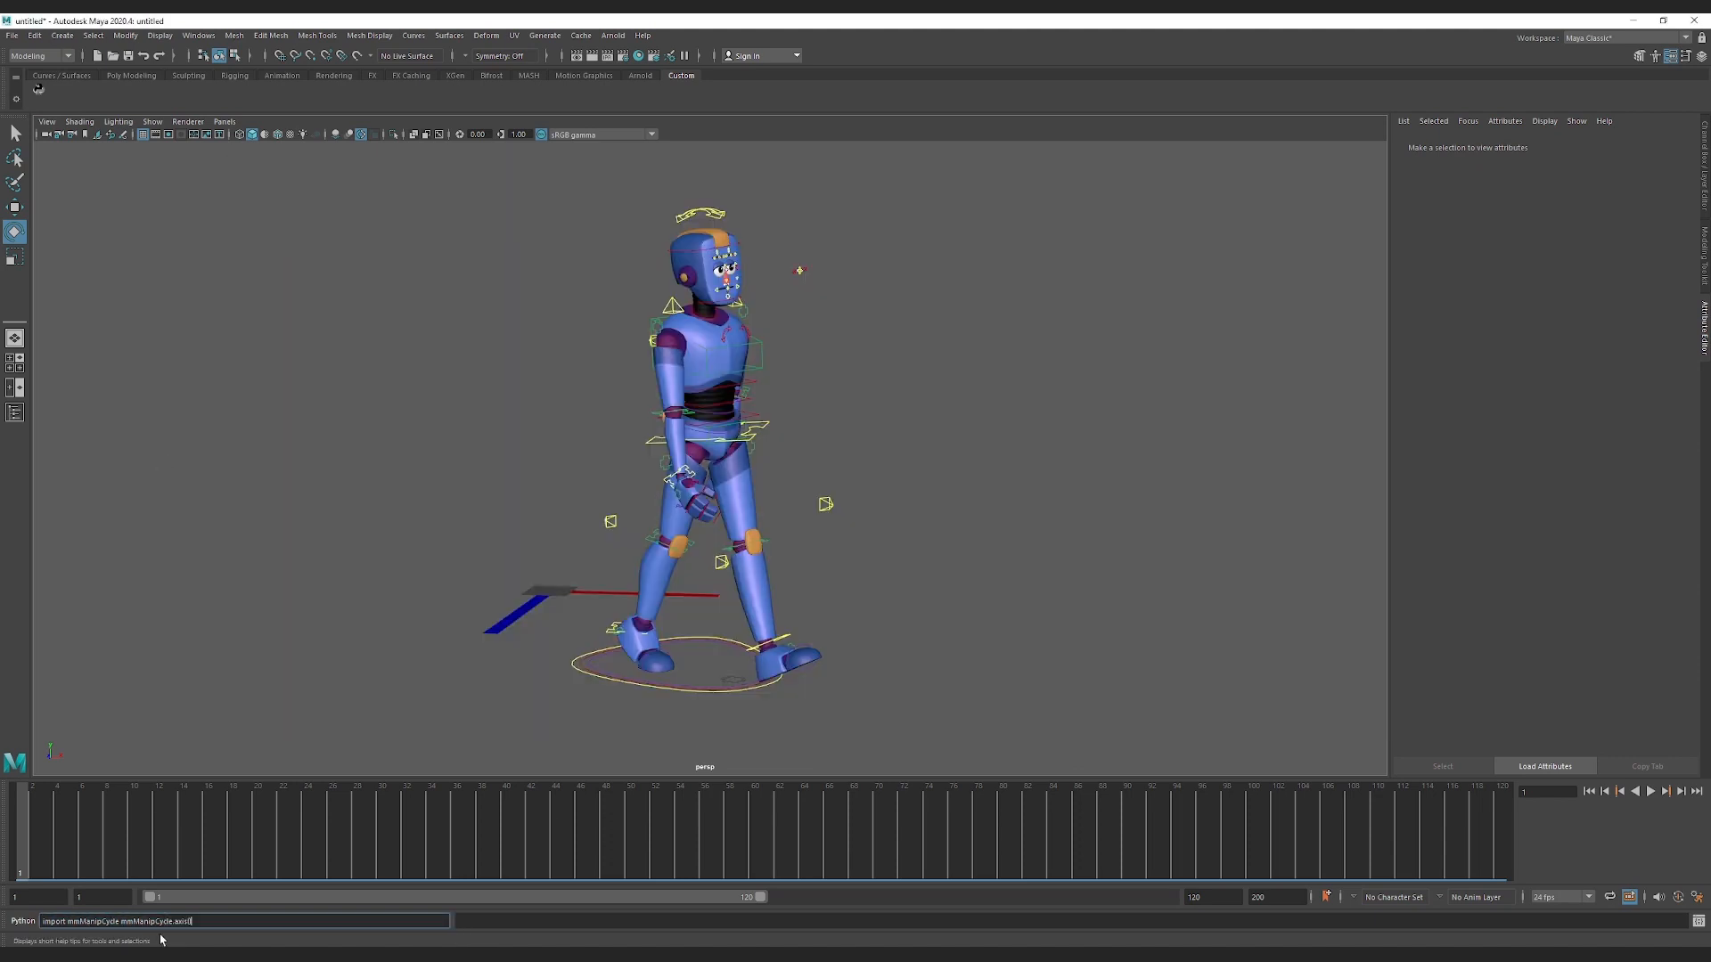
key("ctrl+a")
middle_click_drag(137, 920, 79, 82)
left_click(847, 493)
Step: Assign mmManipSpace_icon.png as the icon of the mmManipCycle.space() shelf button and save all shelves
right_click(40, 91)
left_click(84, 113)
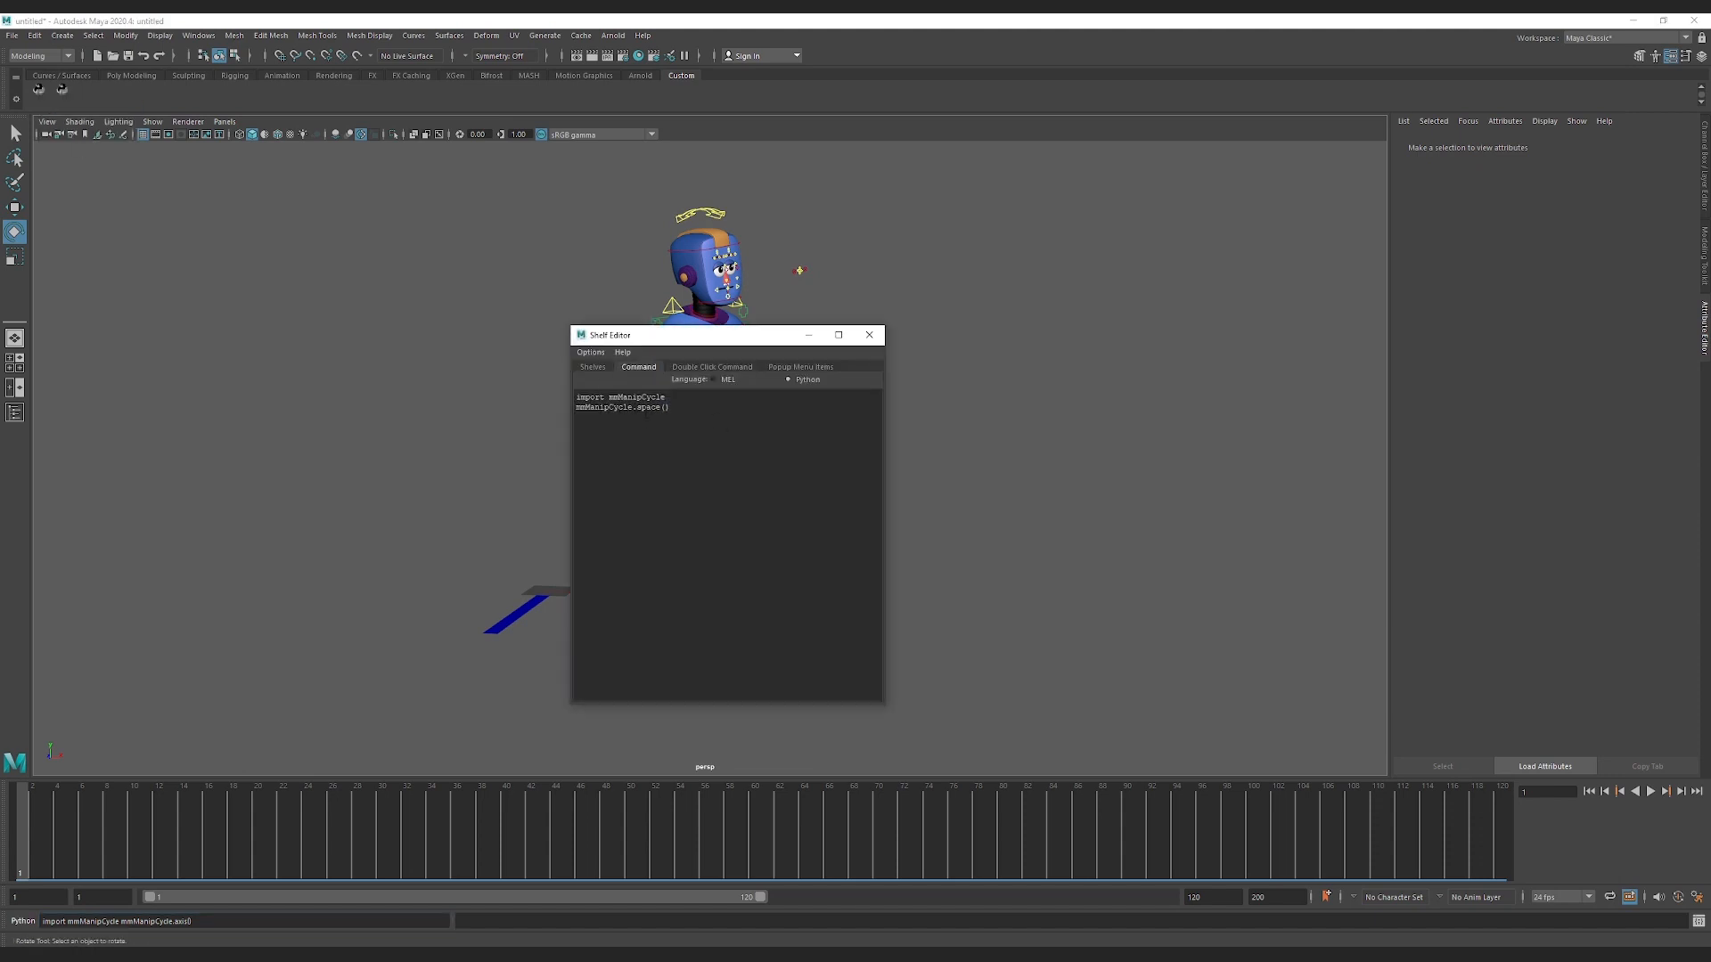
left_click(593, 366)
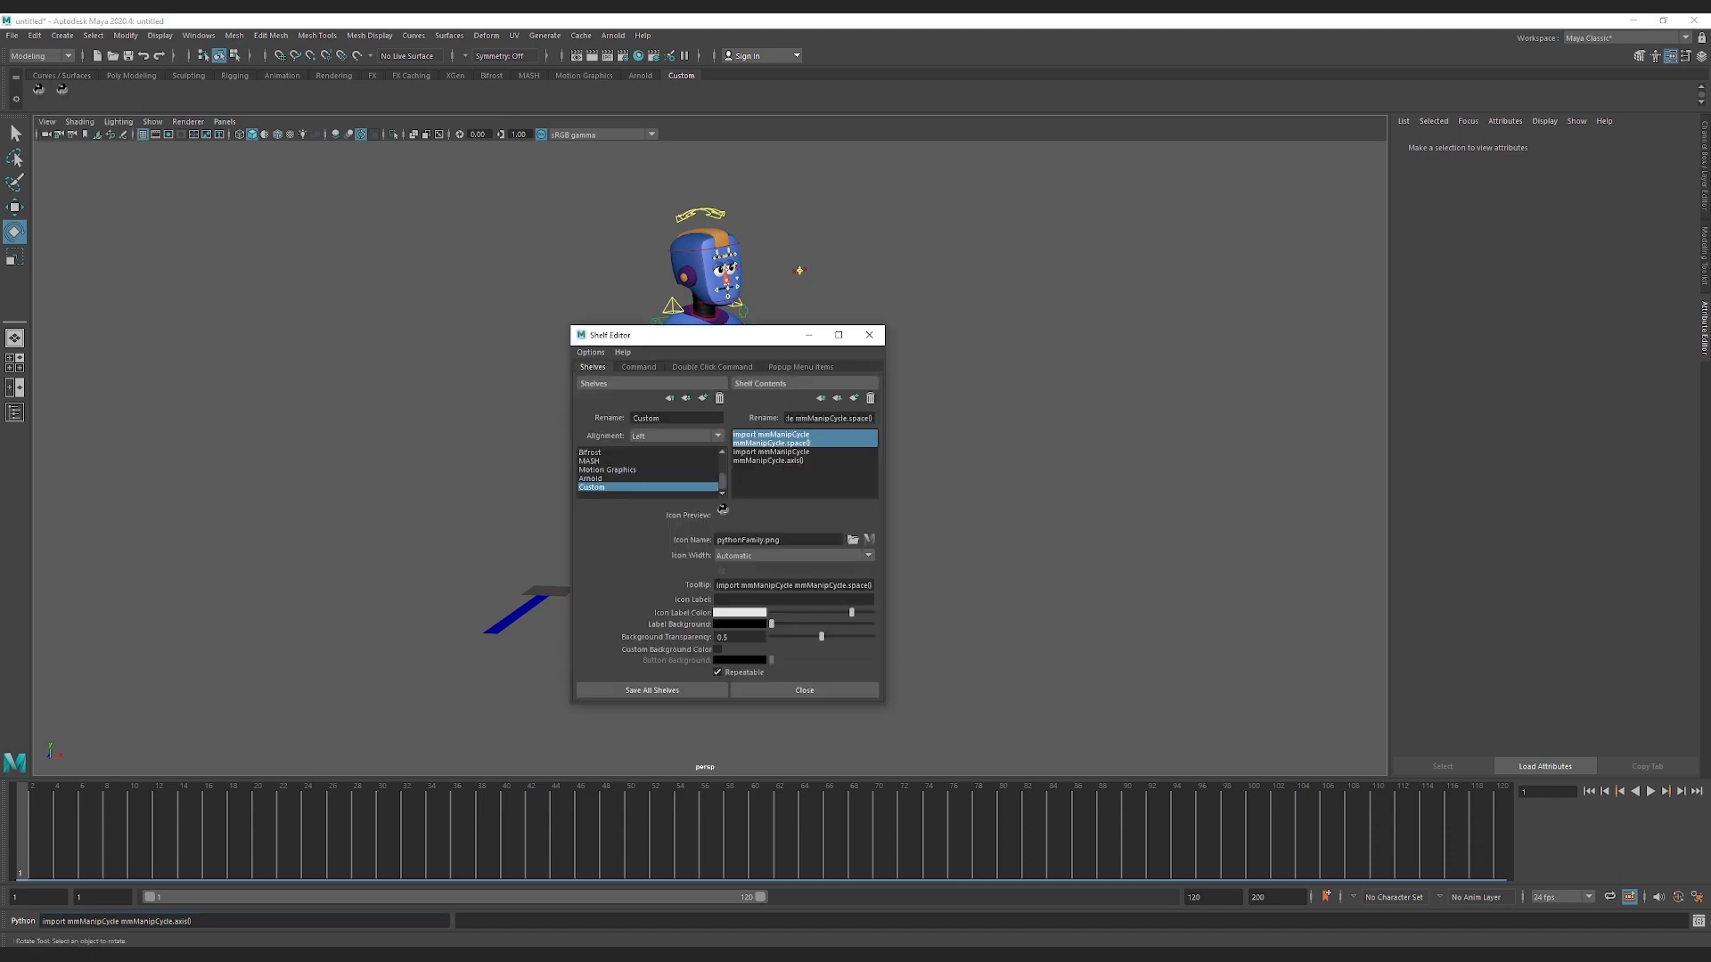
left_click(853, 540)
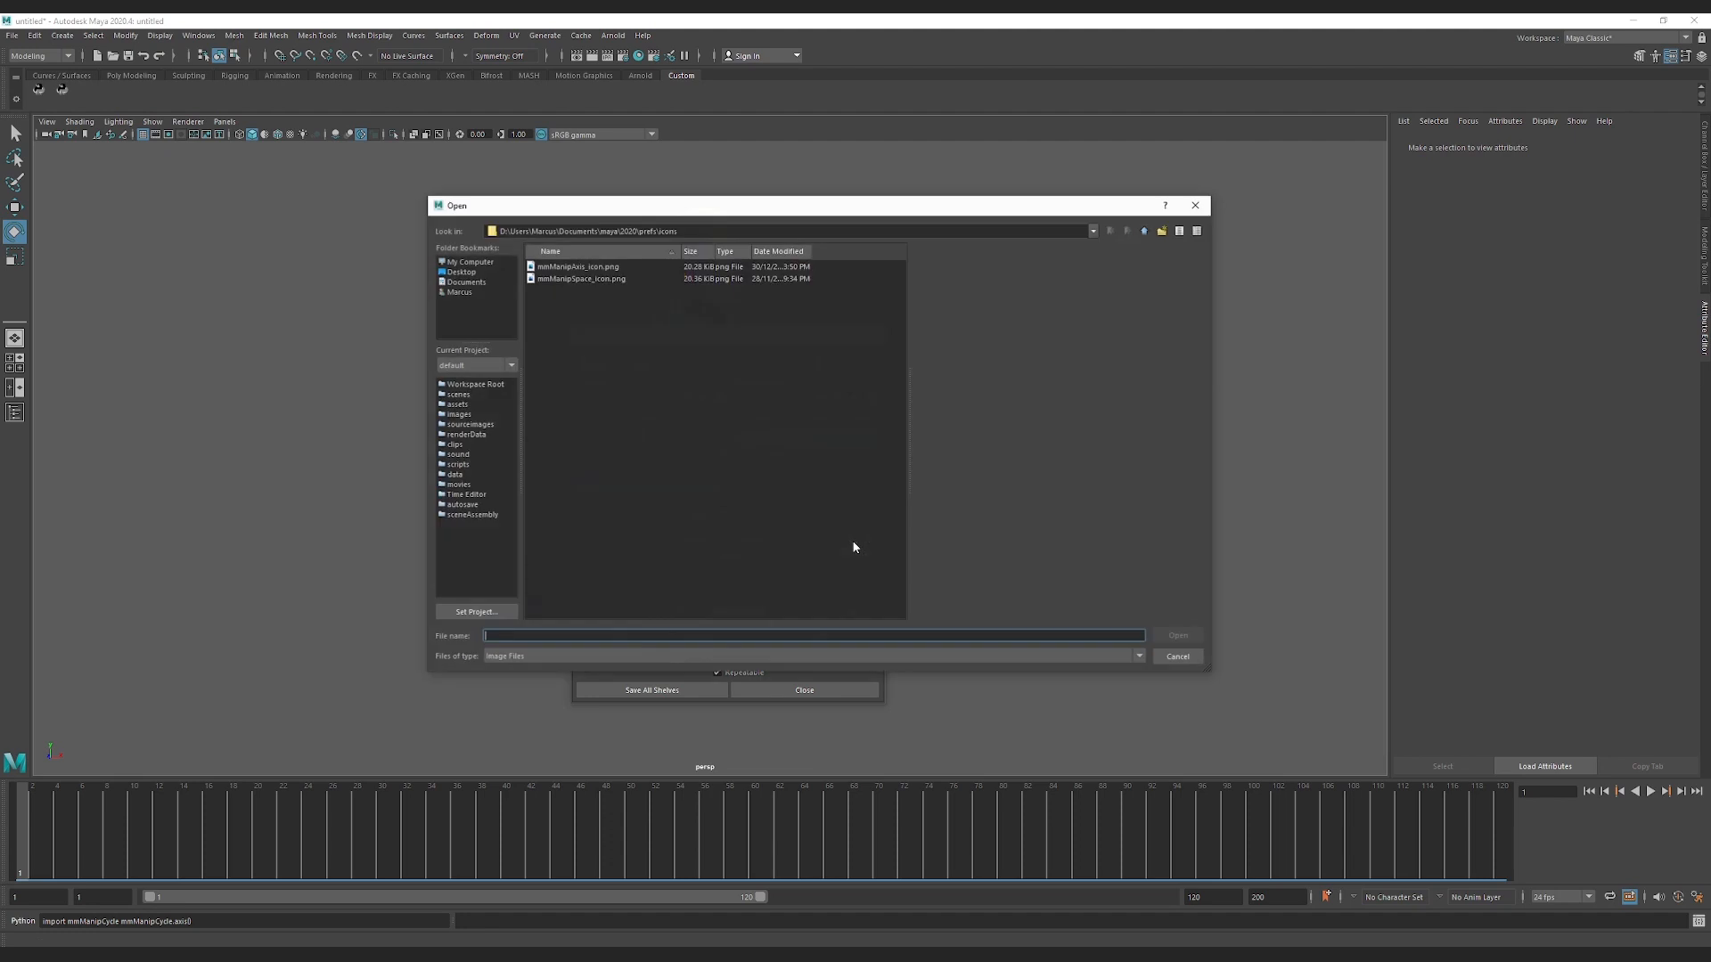
double_click(592, 278)
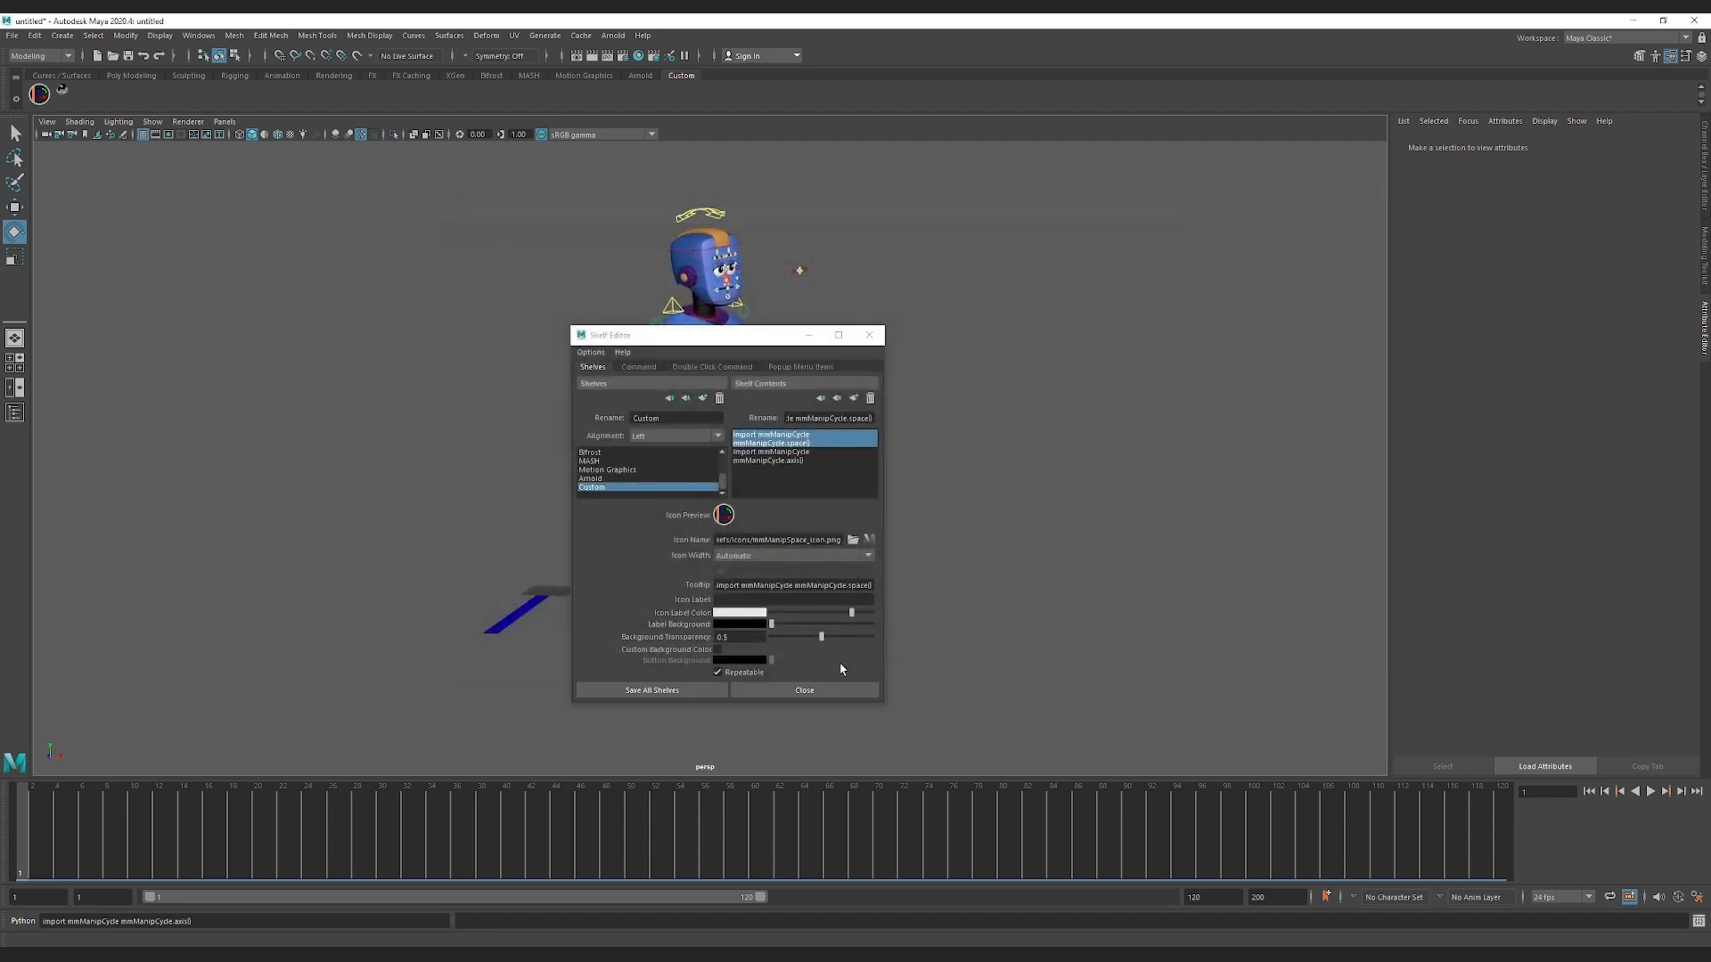
left_click(675, 692)
Step: Assign mmManipAxis_icon.png as the icon of the mmManipCycle.axis() shelf button and save all shelves
right_click(62, 97)
left_click(93, 110)
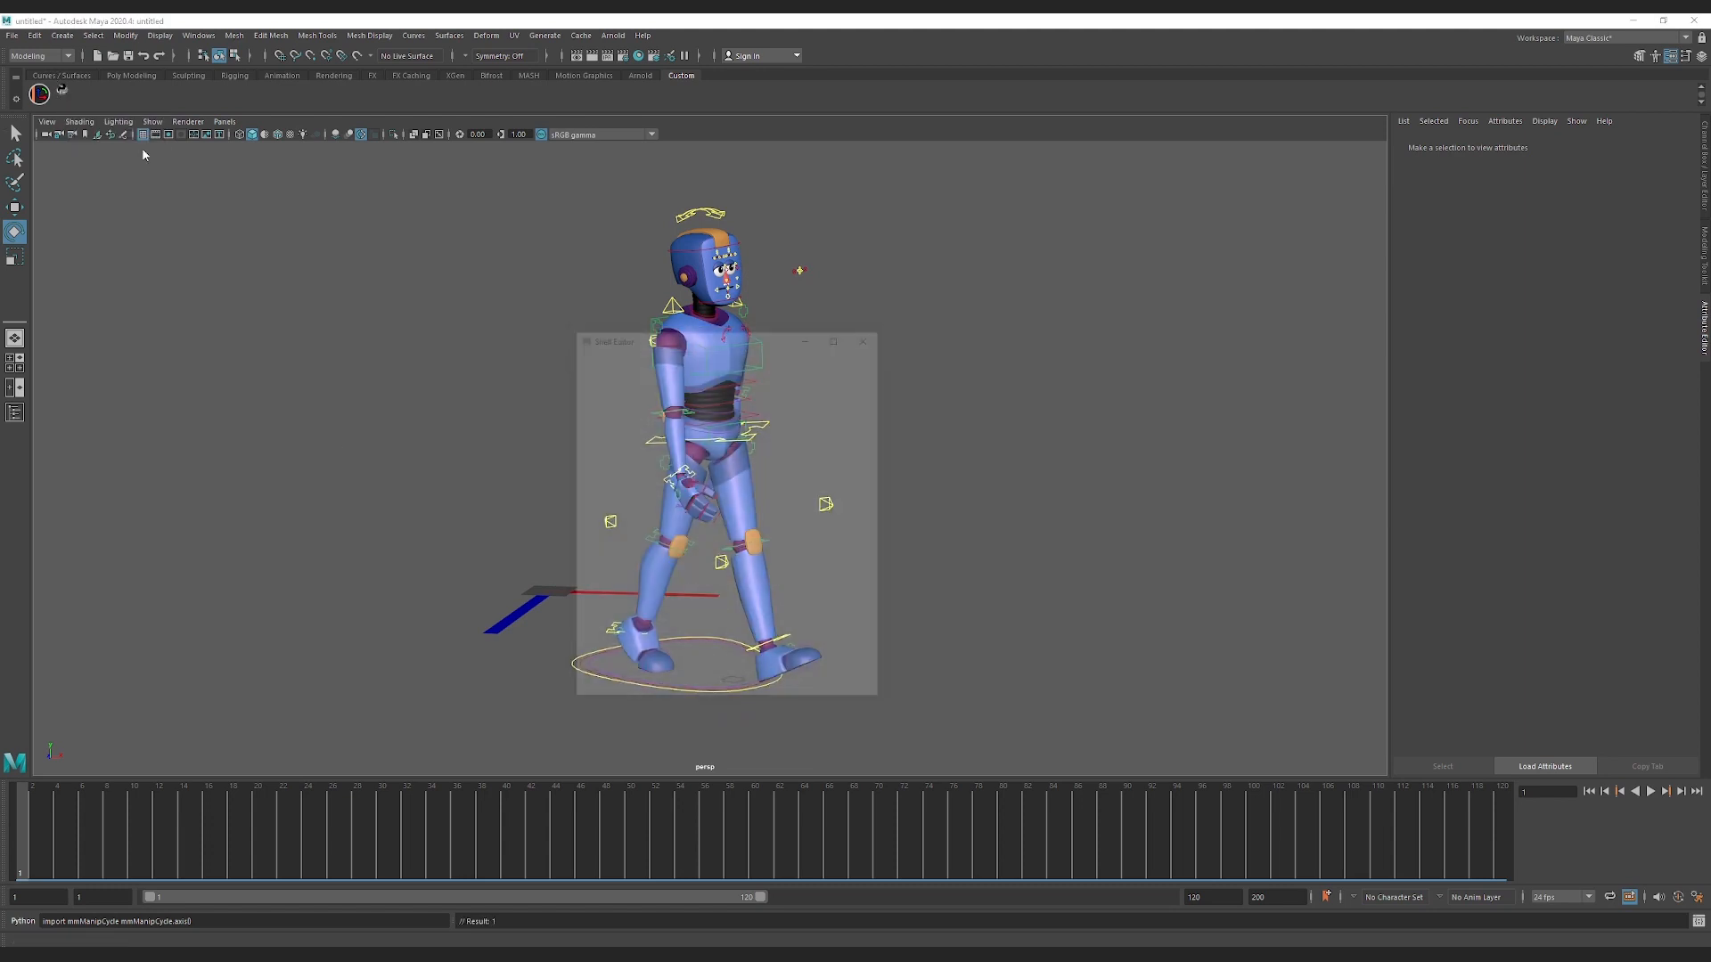
left_click(593, 367)
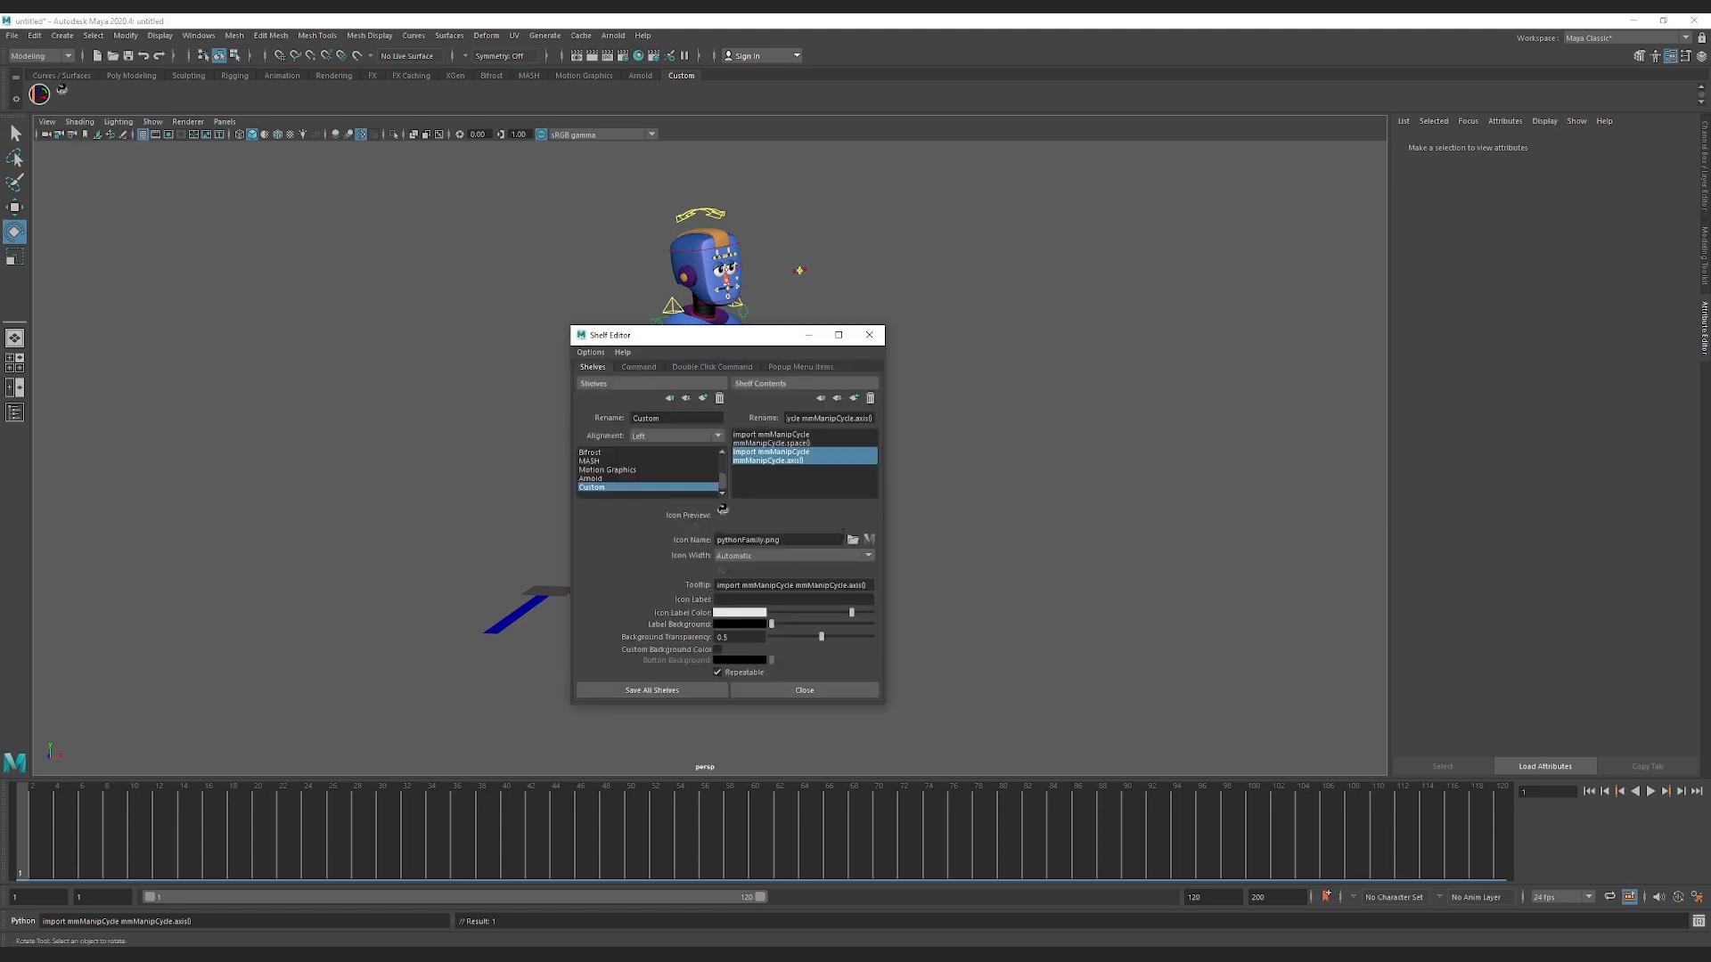
left_click(853, 540)
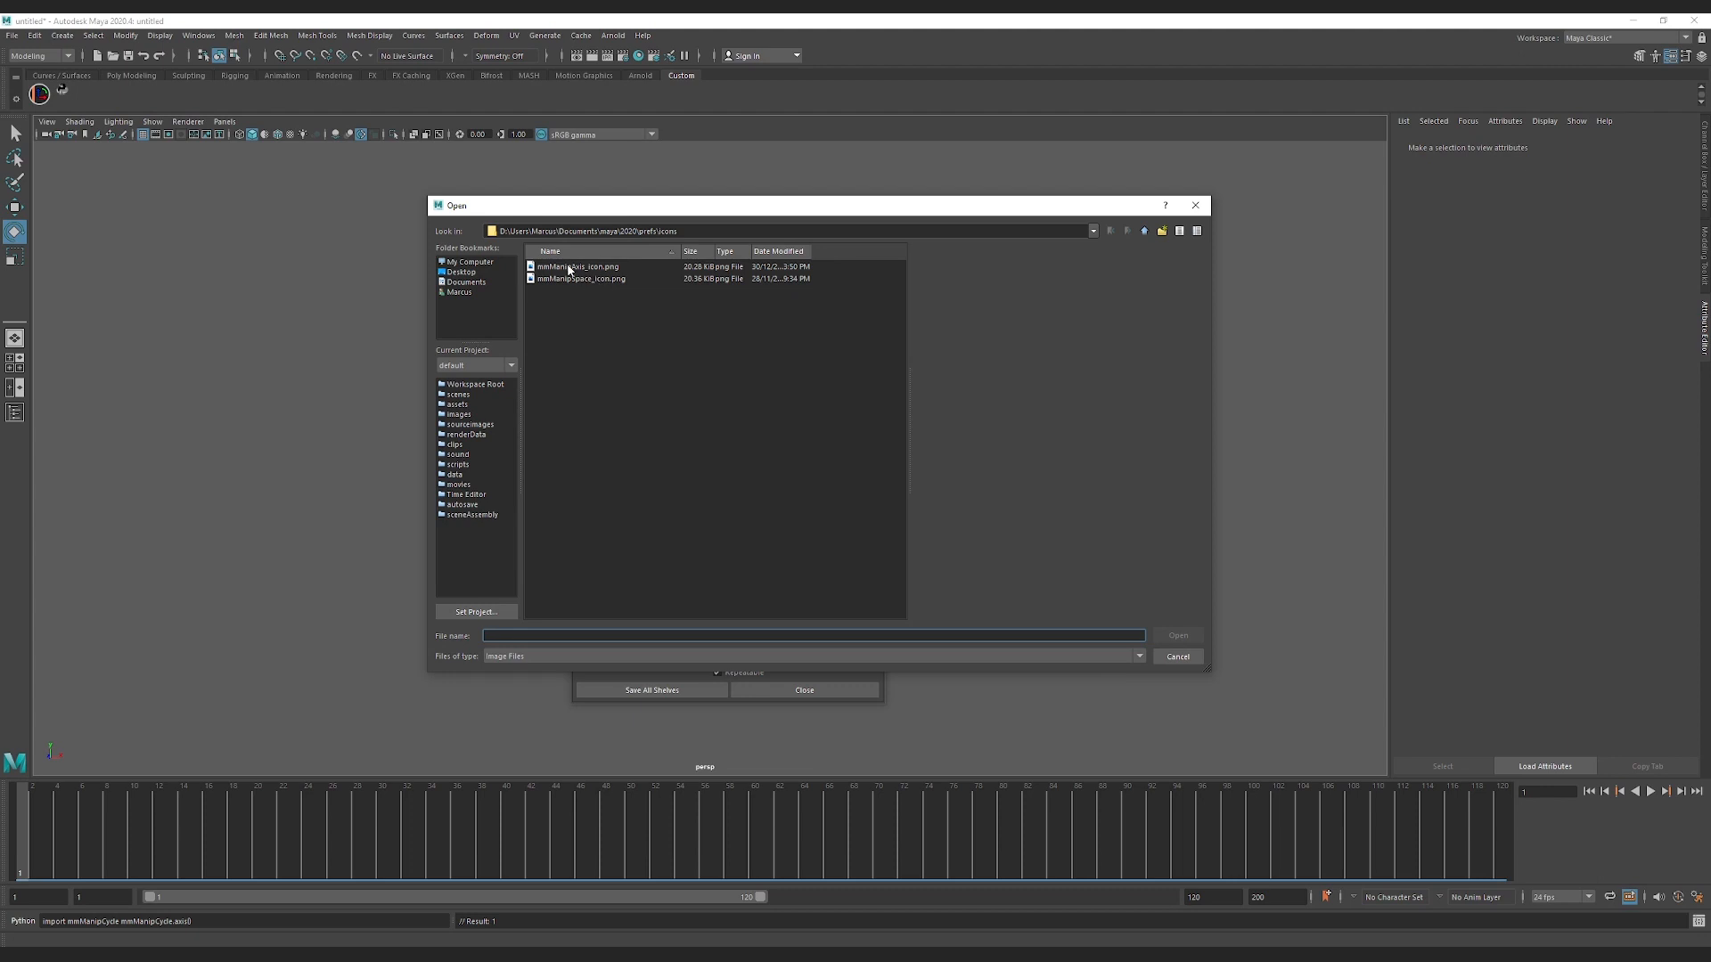
double_click(570, 268)
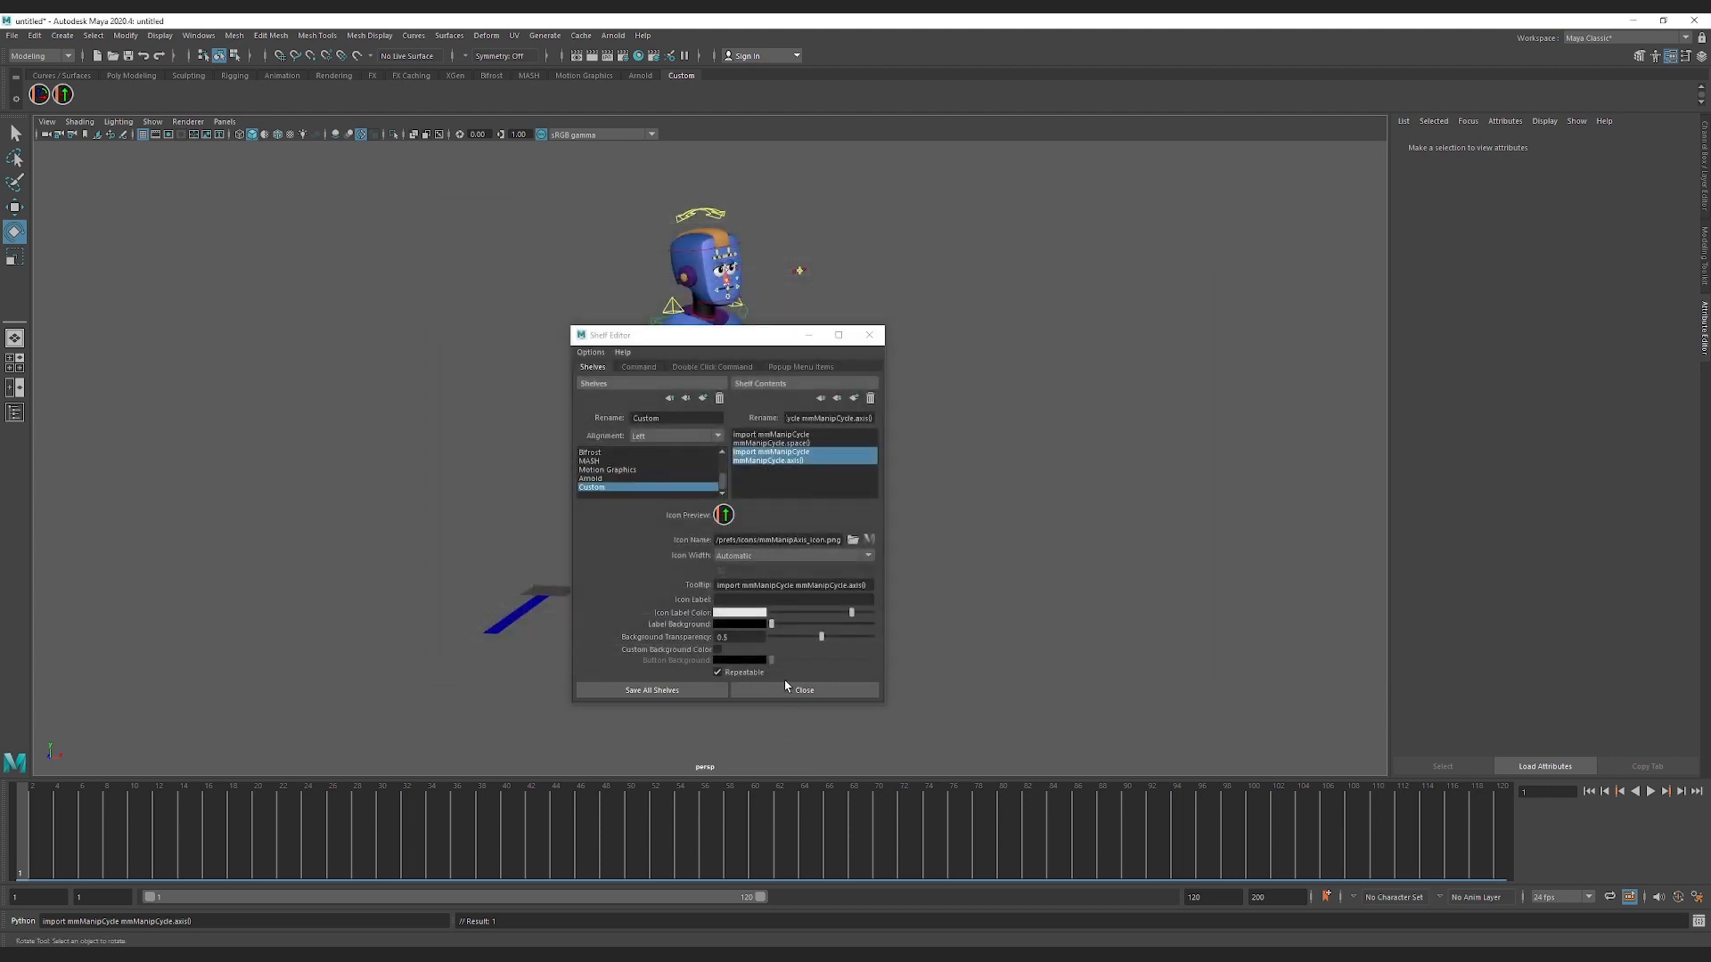
left_click(655, 692)
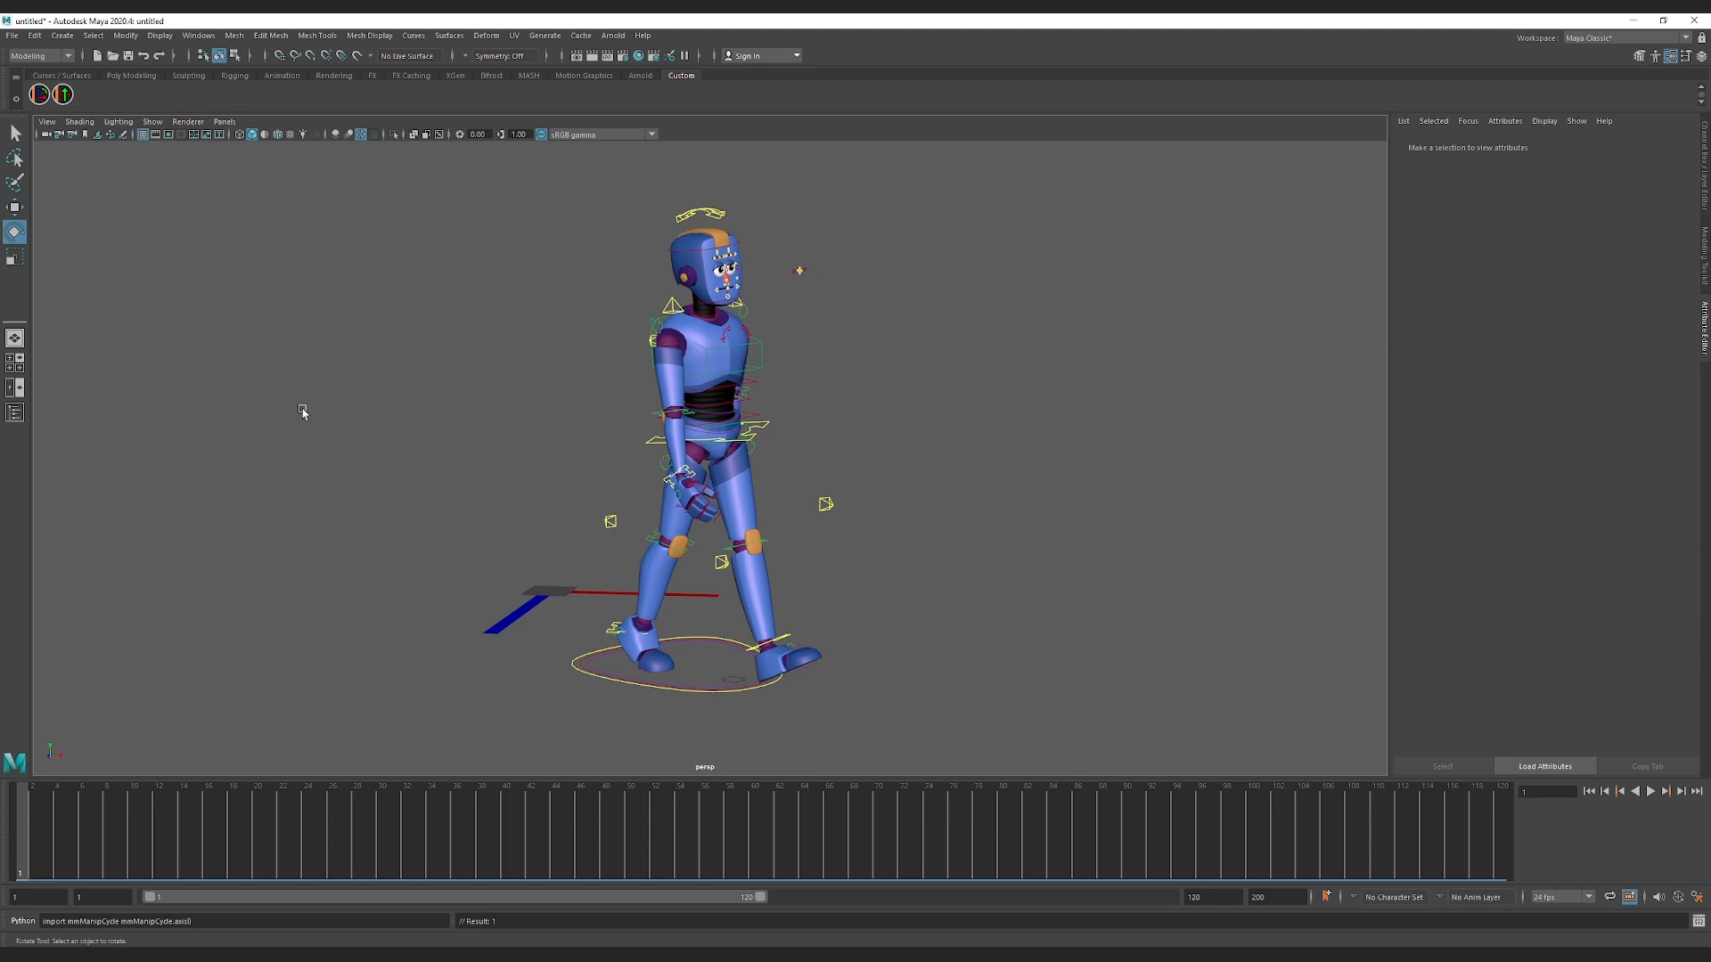
Step: Select the robot's spine cog control with the Move tool and set the tool's axis orientation to Object
key("w")
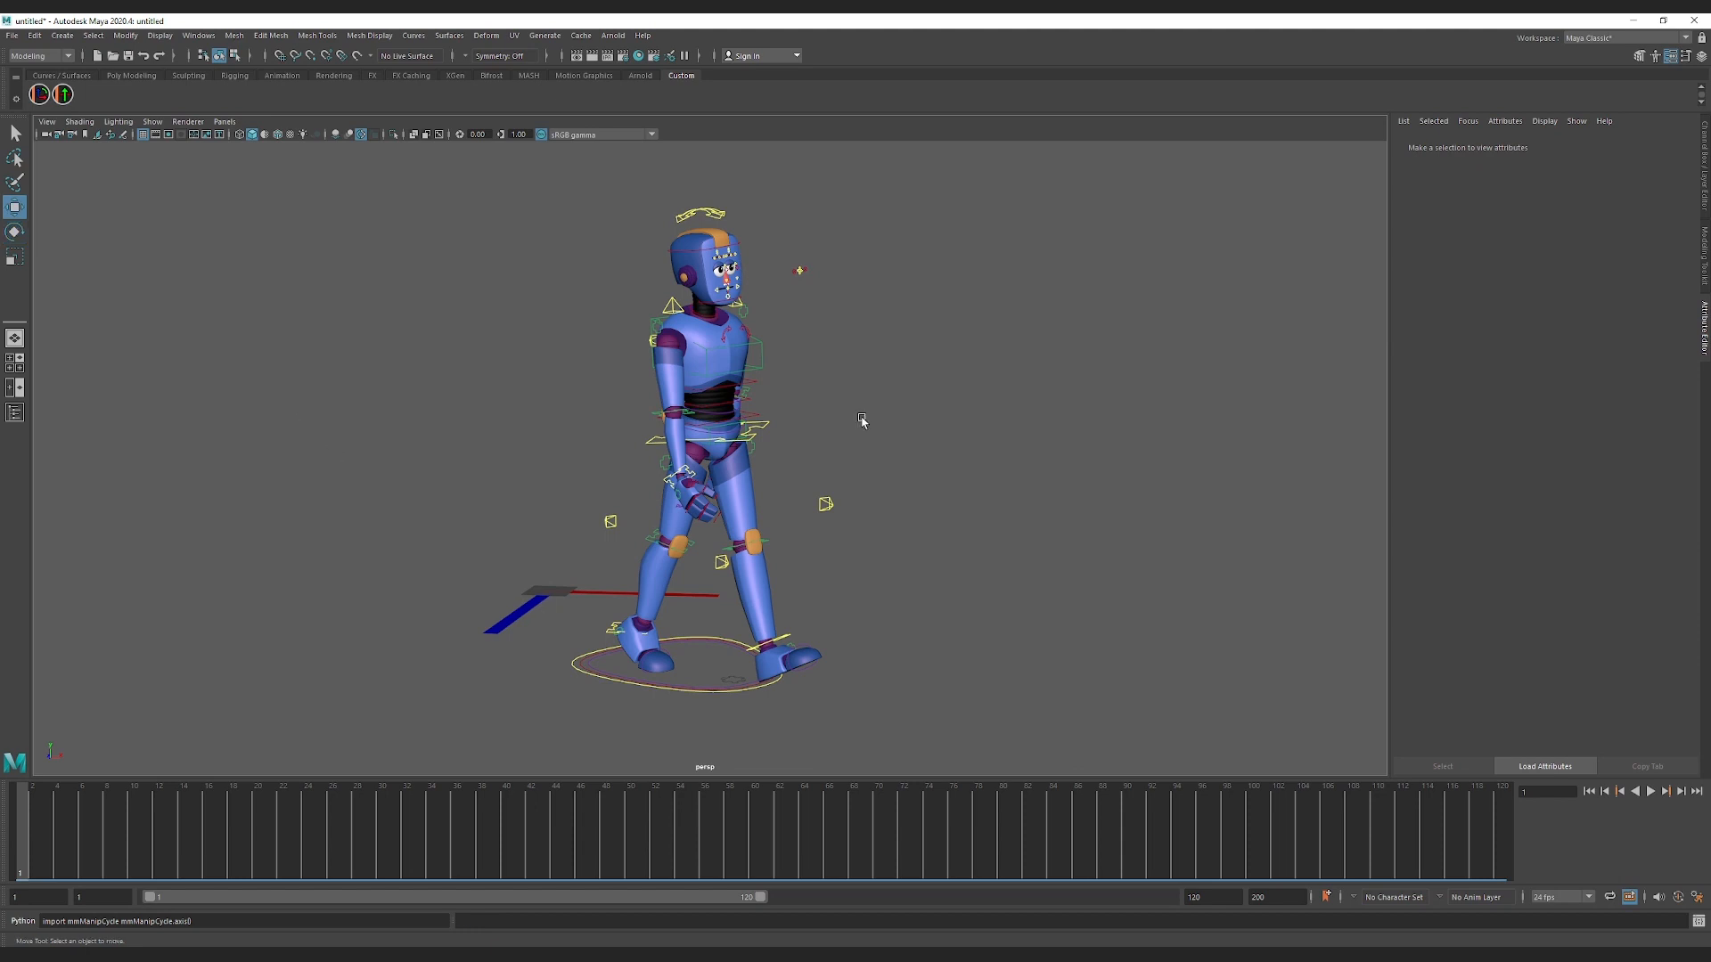
left_click(770, 424)
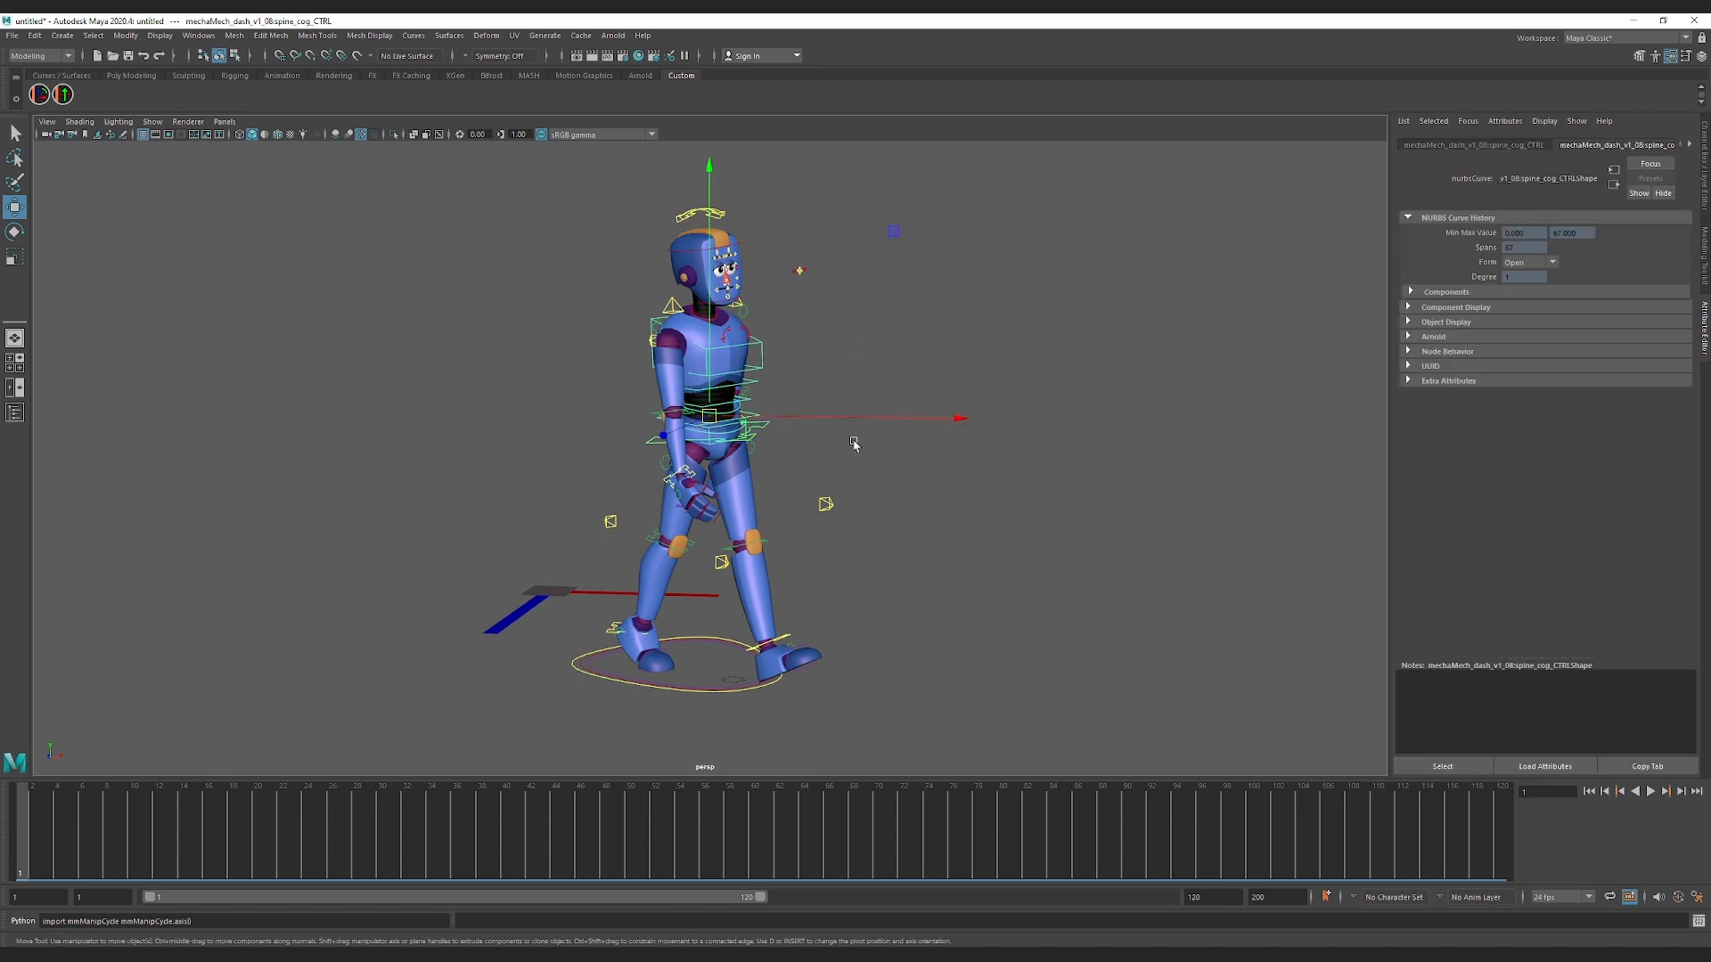
left_click(861, 345)
left_click_drag(861, 343, 787, 352)
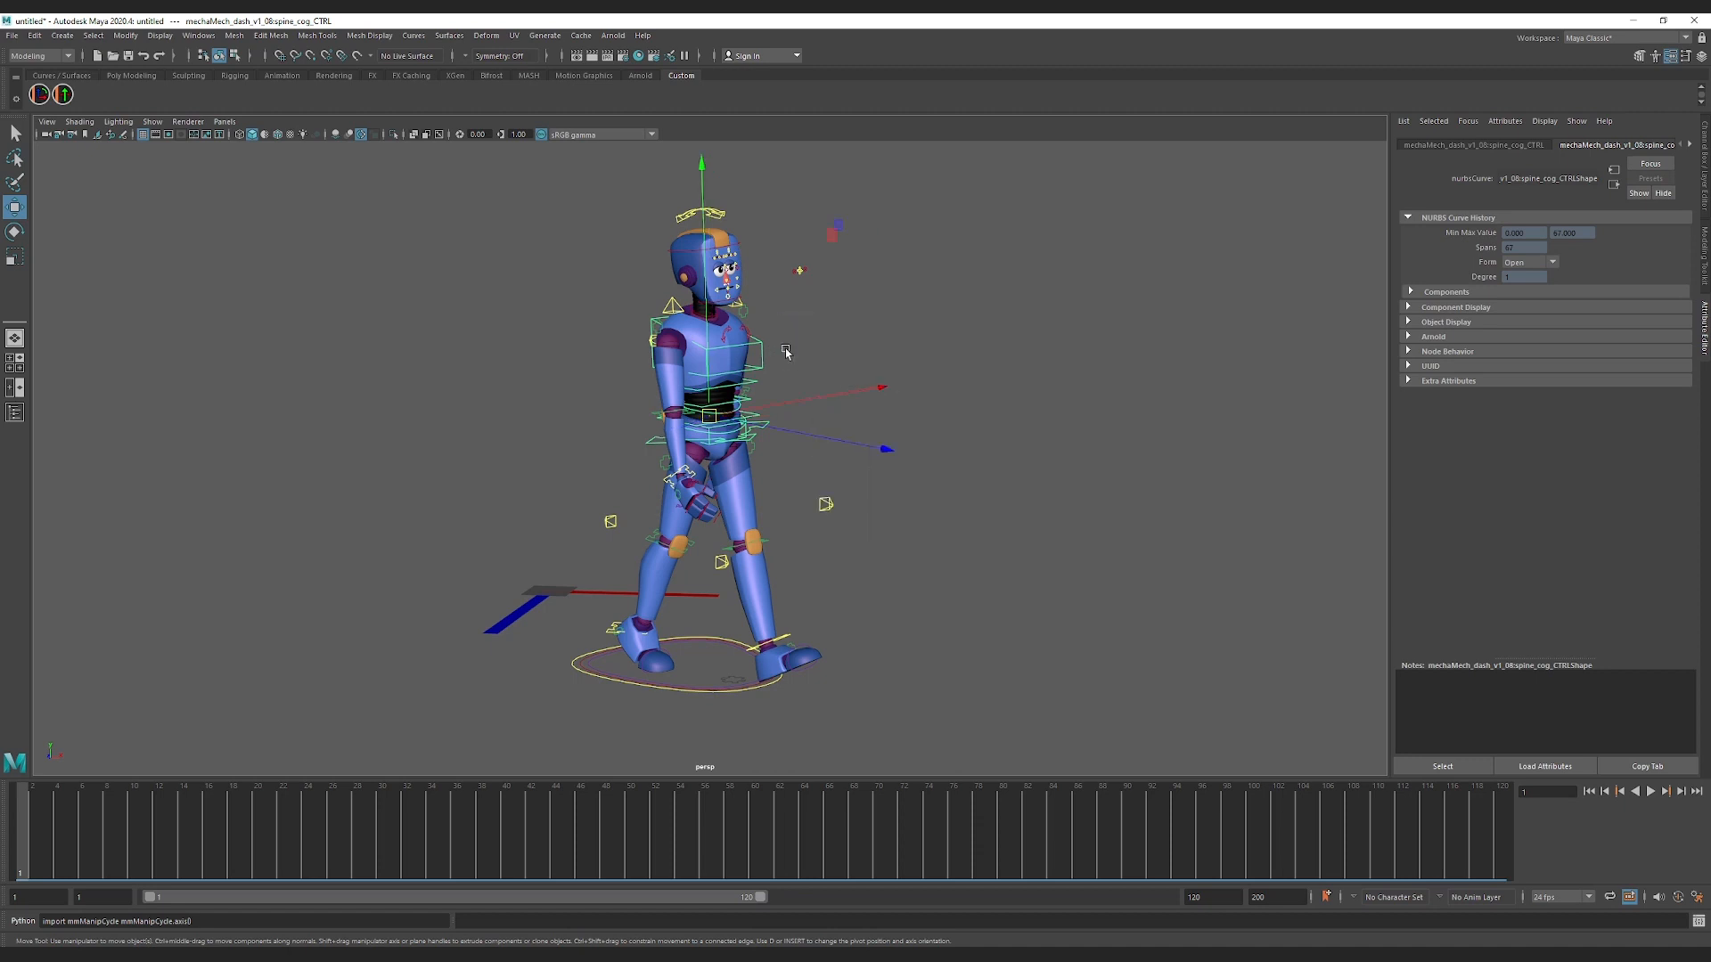
left_click(843, 364)
left_click_drag(845, 367, 787, 346)
Step: Set the Move tool's axis orientation to World in its tool settings and reselect the spine cog control
double_click(13, 207)
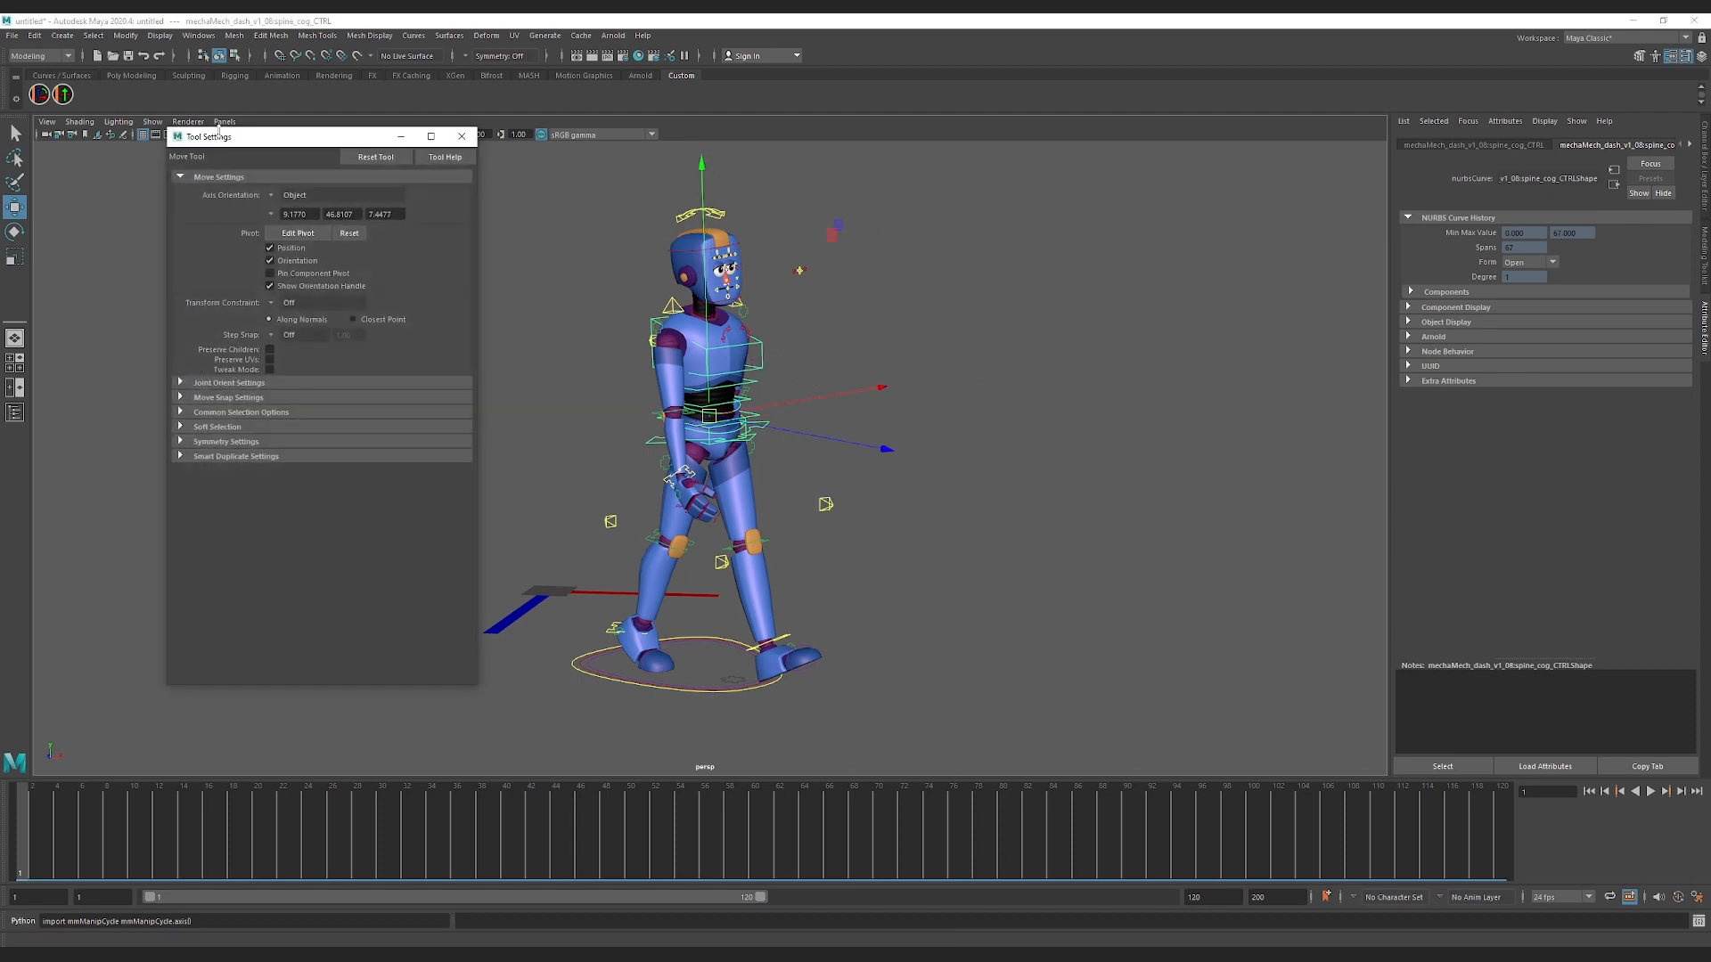
left_click_drag(220, 140, 183, 159)
left_click(236, 217)
left_click(263, 238)
left_click(422, 158)
left_click(936, 523)
left_click(766, 426)
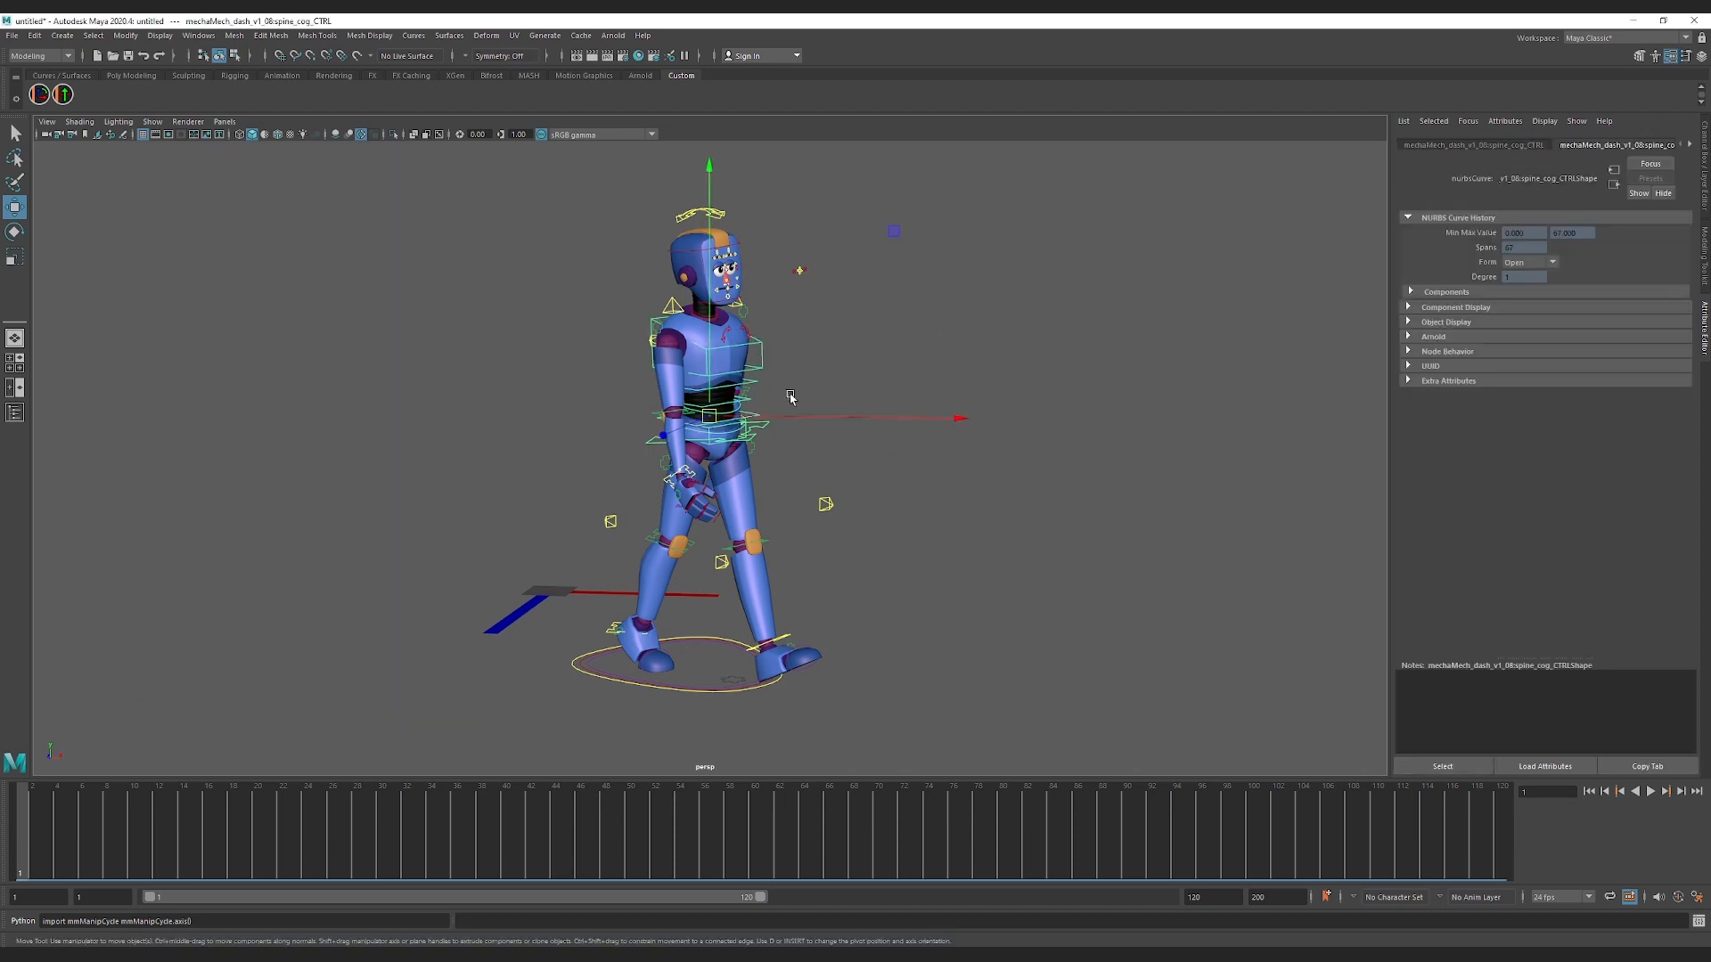
Step: Cycle the Move tool's space between Object and World with the mmManipSpace hotkey, ending on Parent
key("w")
key("w")
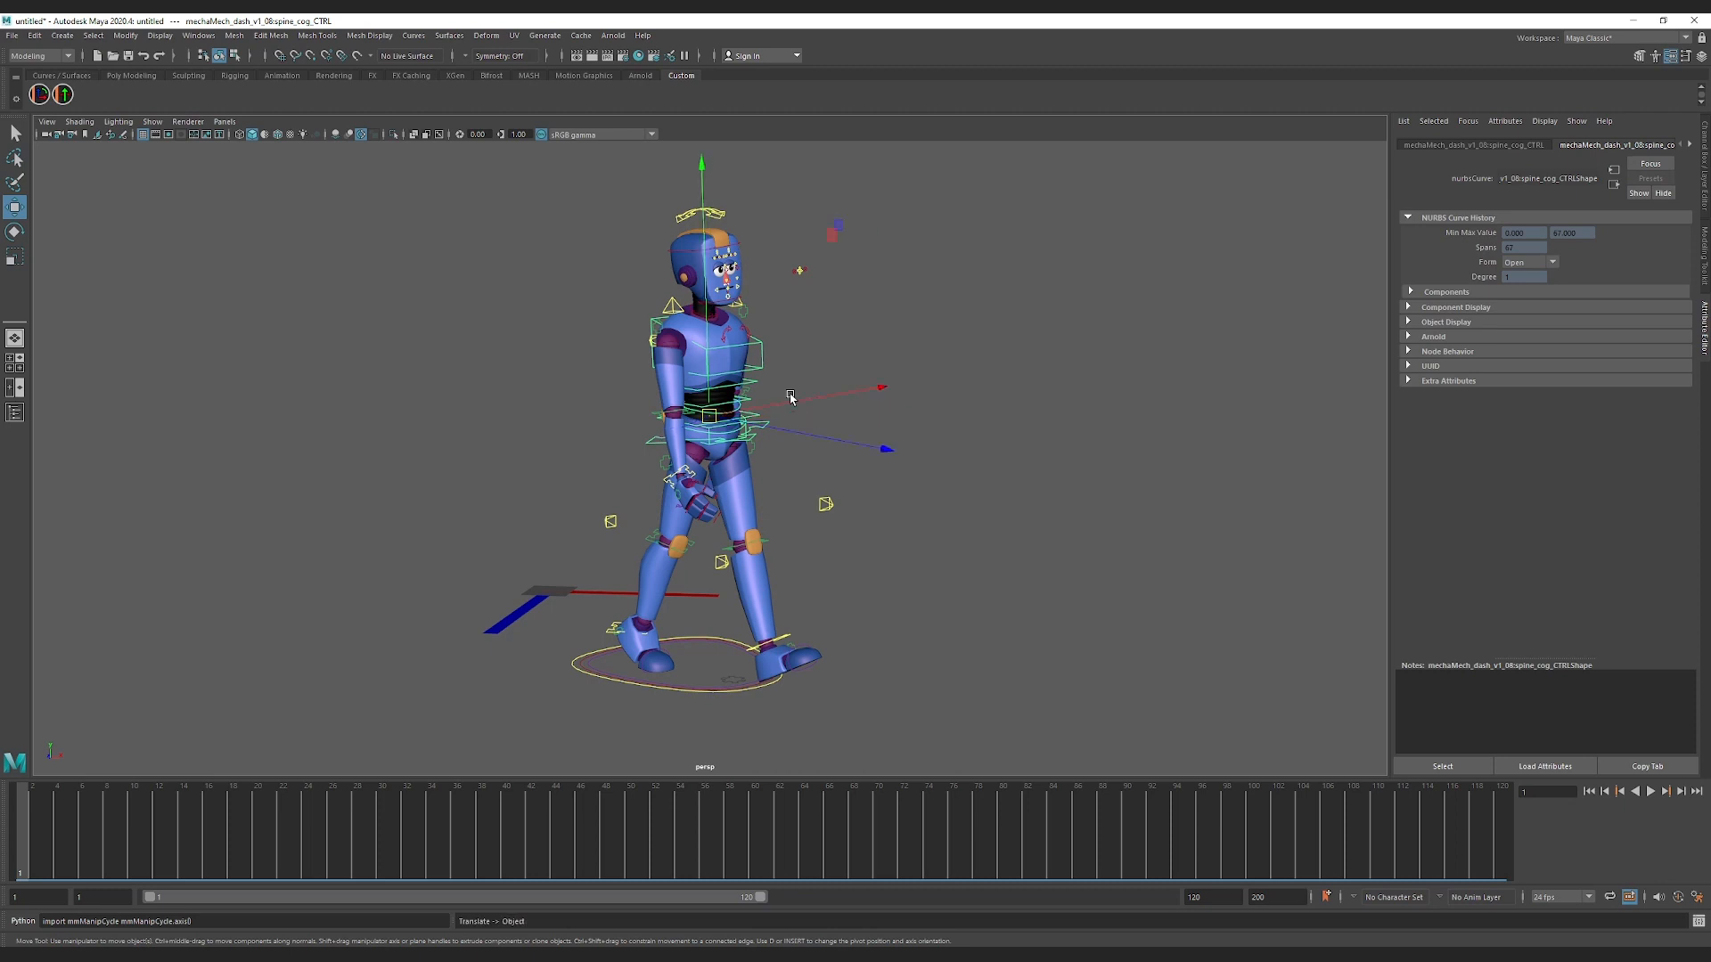
key("w")
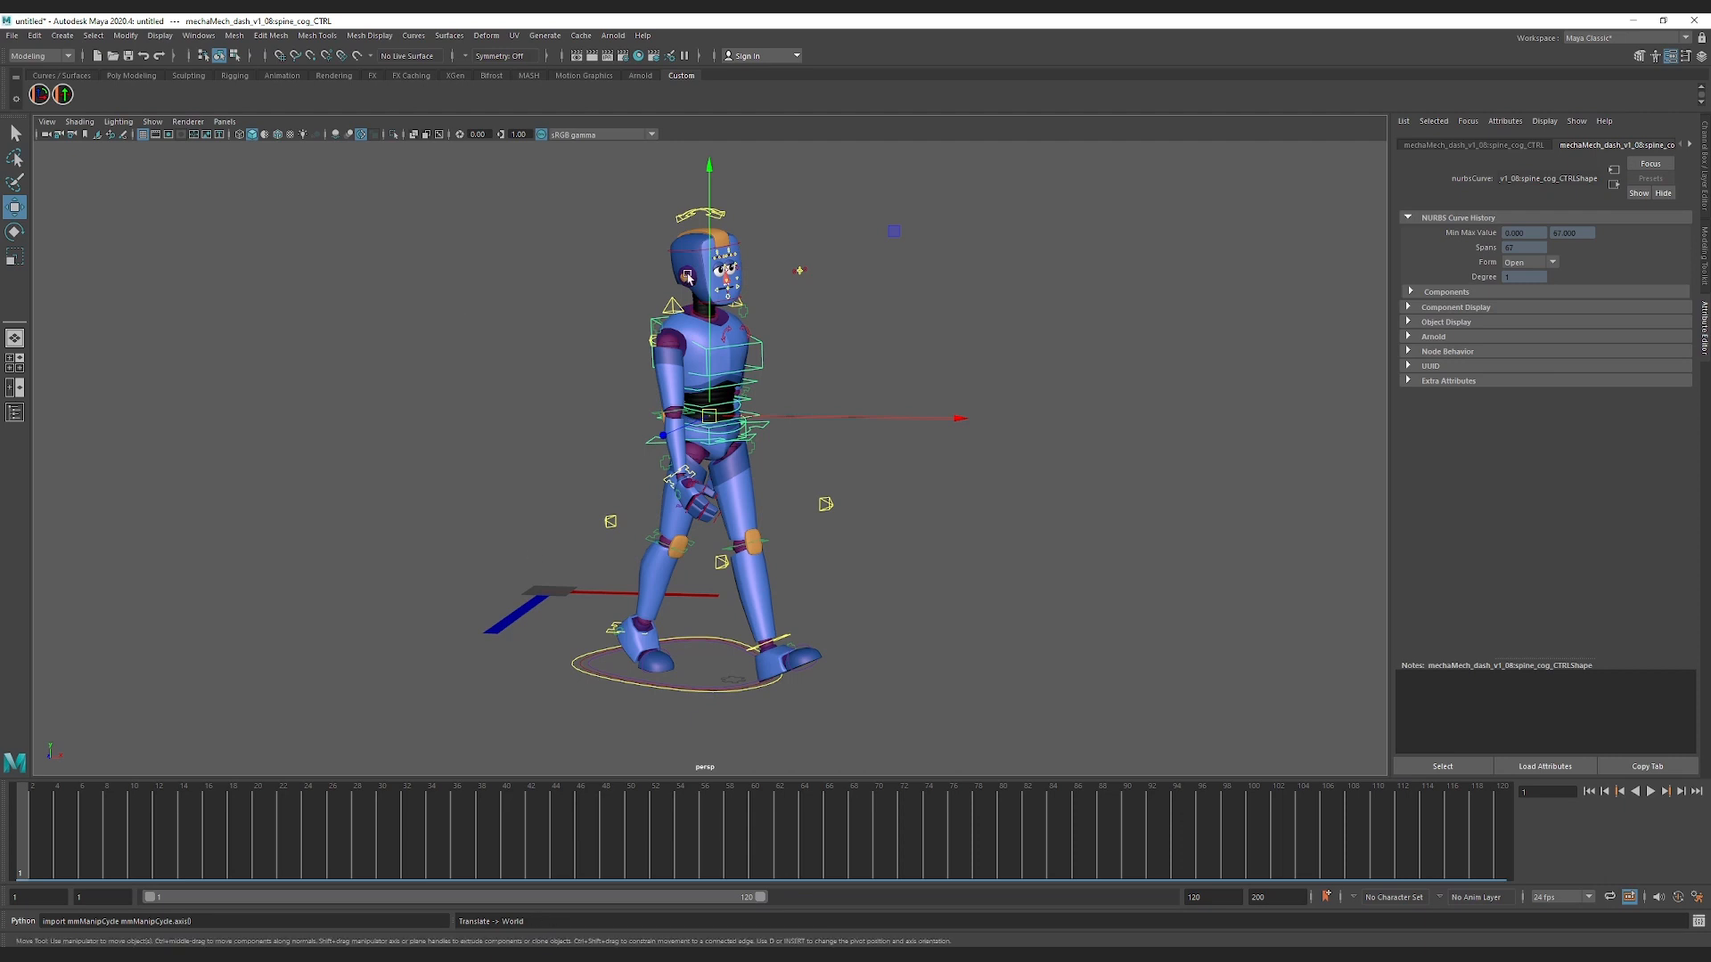
key("w")
key("w")
key("w")
key("w")
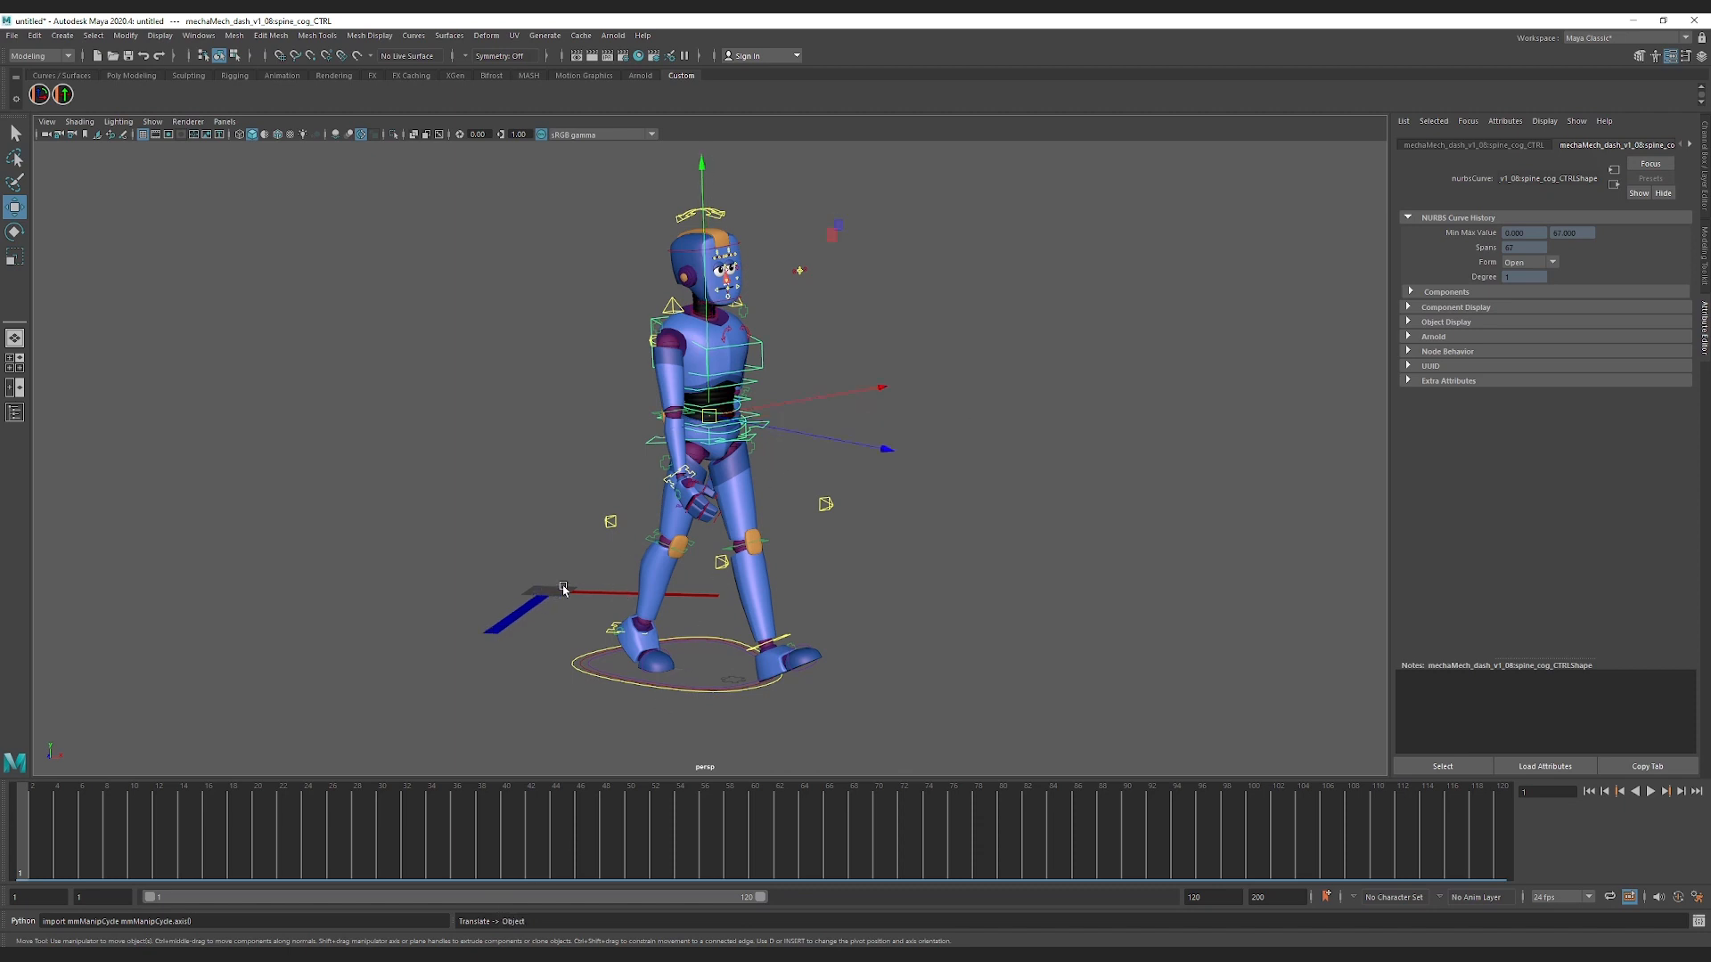
key("w")
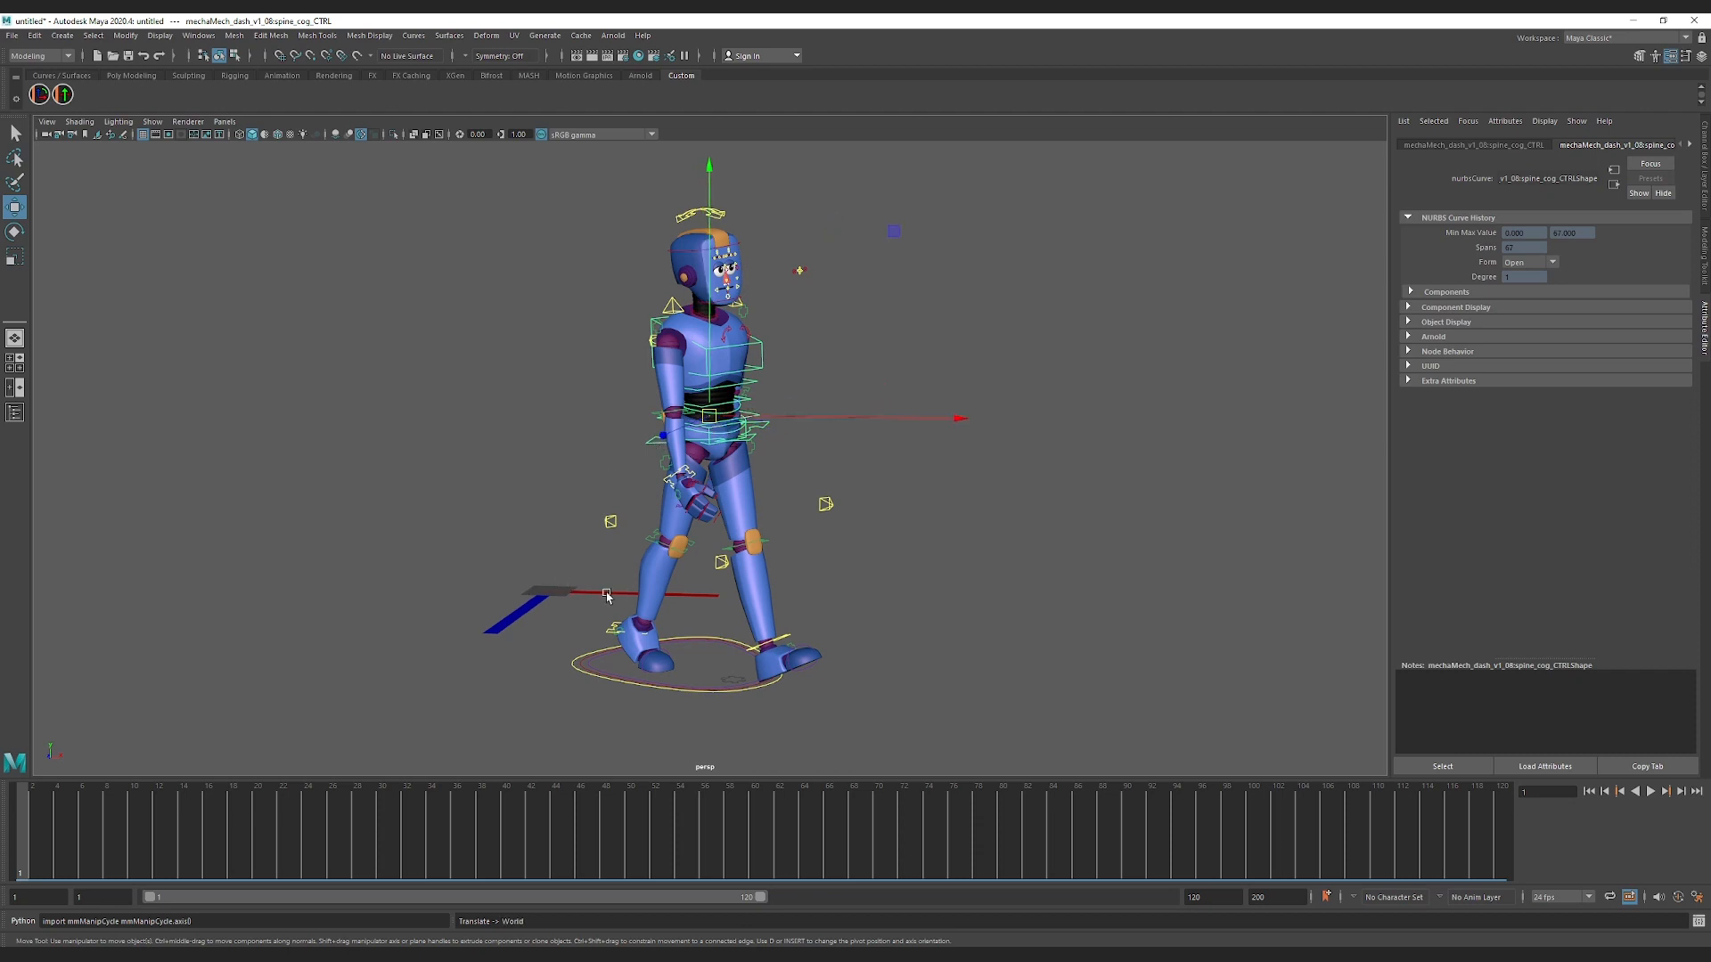
key("w")
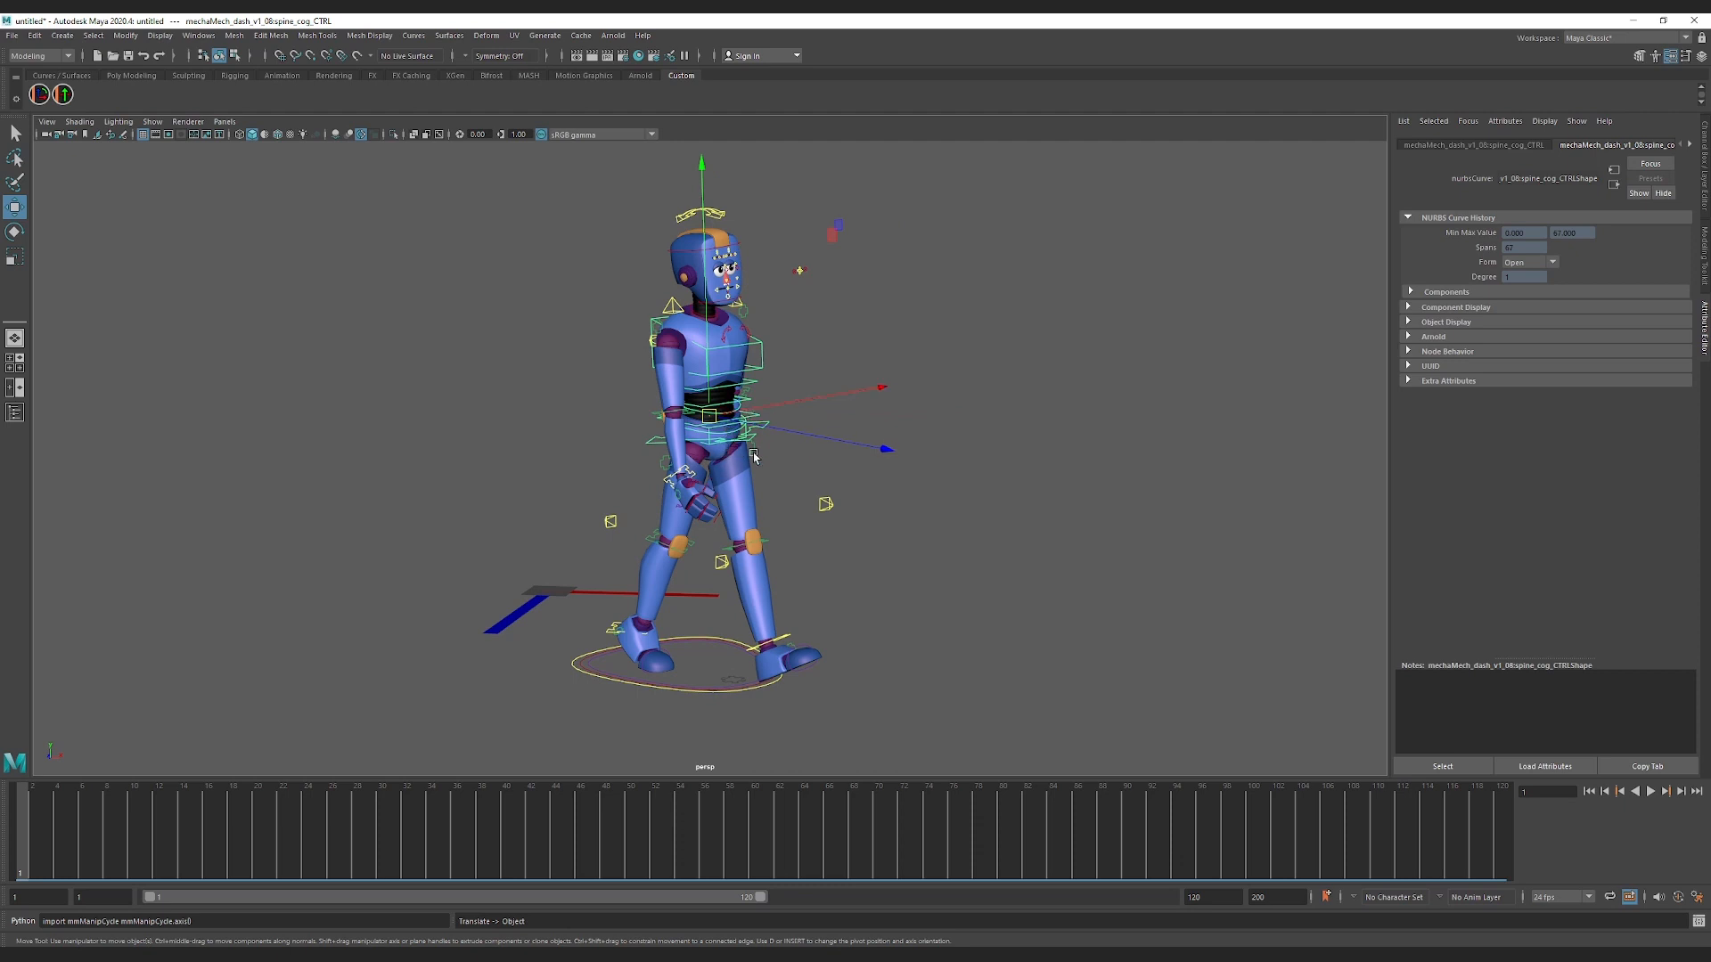
key("w")
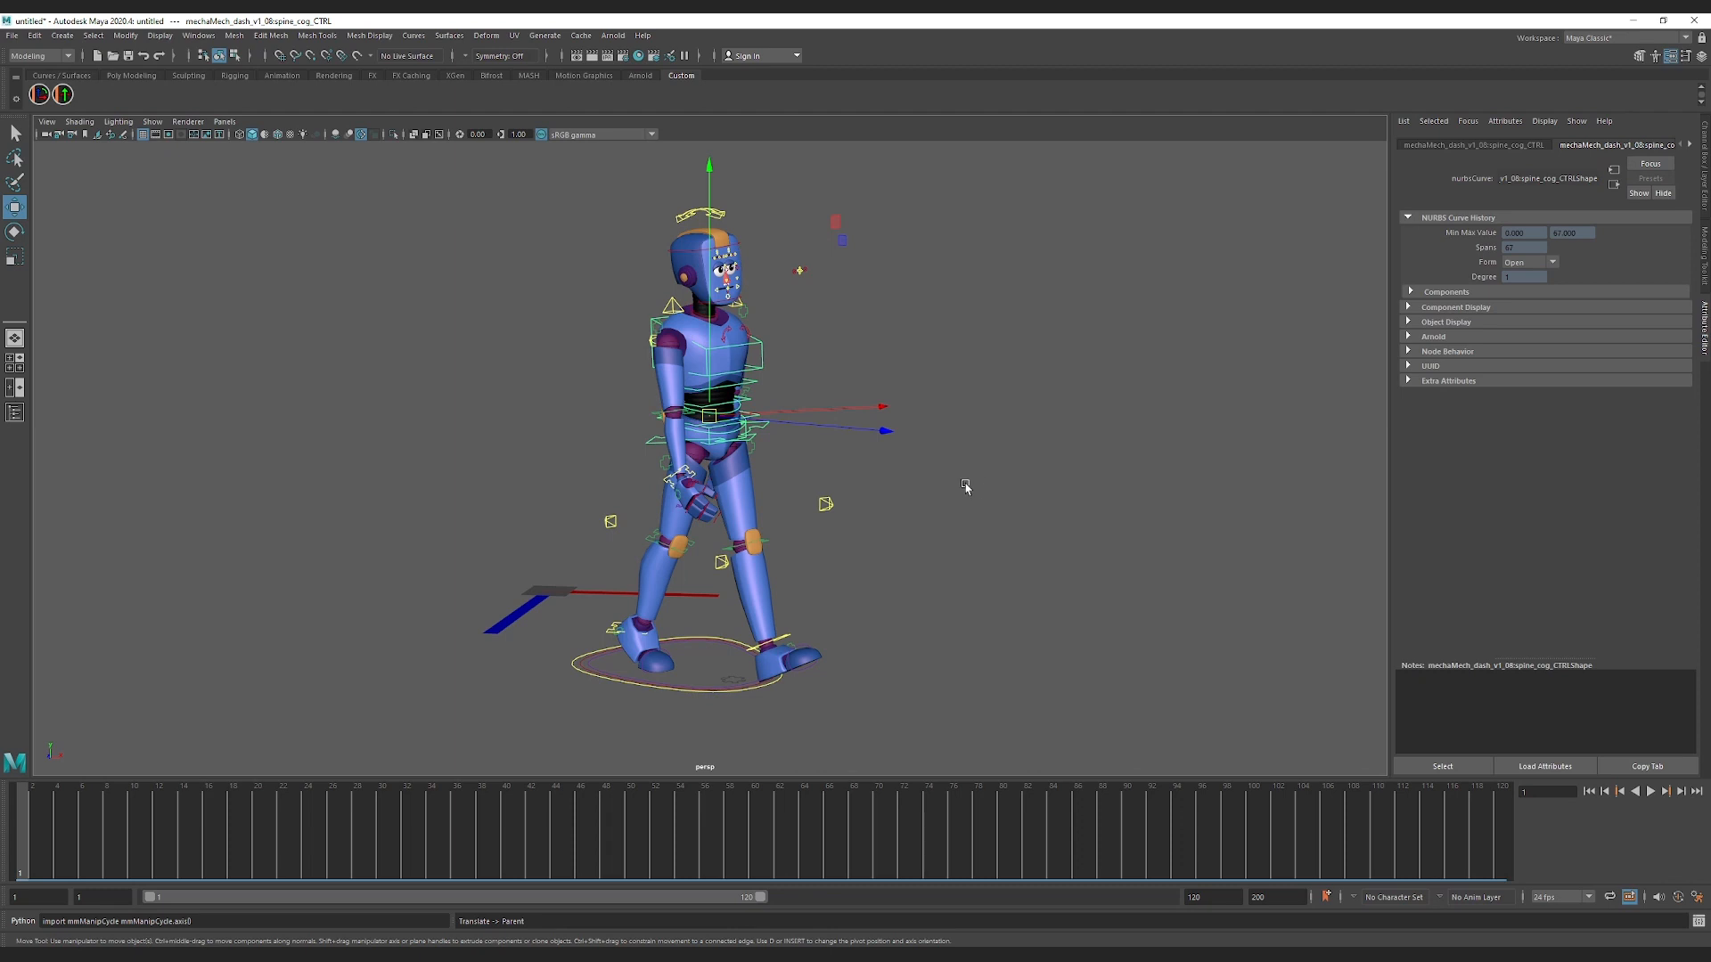
Step: Try moving the spine cog control along the Parent-space Z axis and undo the moves
mouse_move(851, 426)
left_mouse_down()
mouse_move(893, 437)
mouse_move(843, 435)
left_mouse_up()
middle_click_drag(814, 339, 907, 310)
key("ctrl+z")
key("ctrl+z")
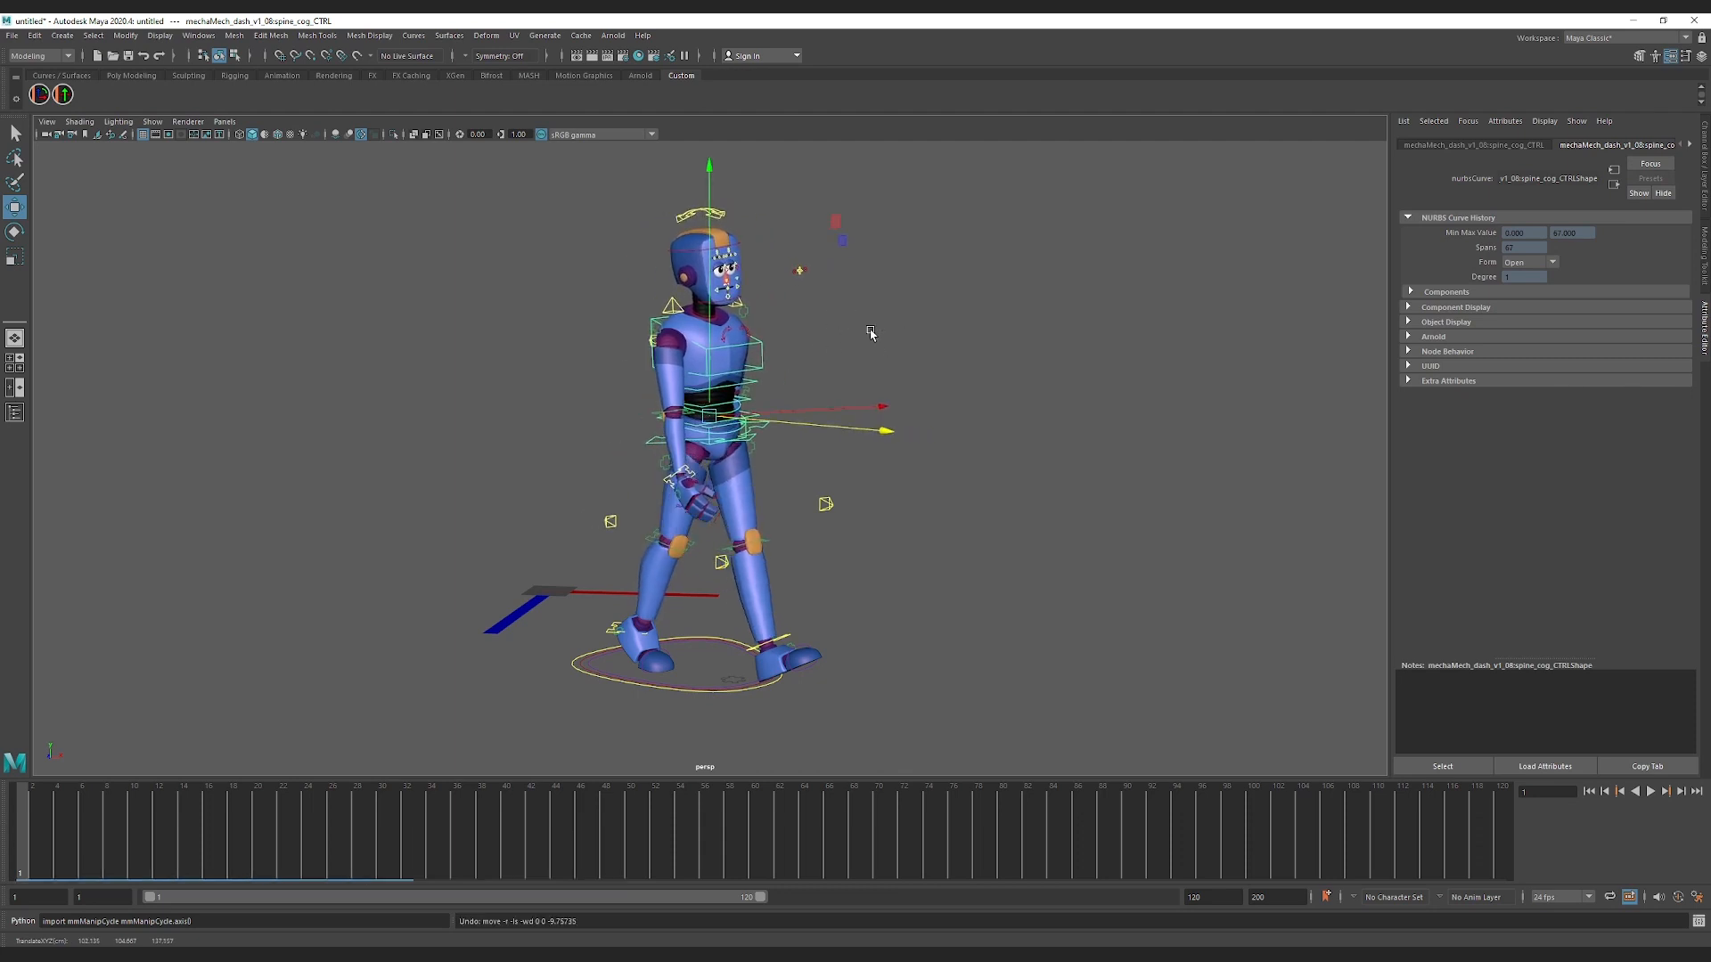
Step: Cycle the Move tool's active axis with the mmManipAxis hotkey, ending on X, and try moving the spine cog control along it
key("w")
key("w")
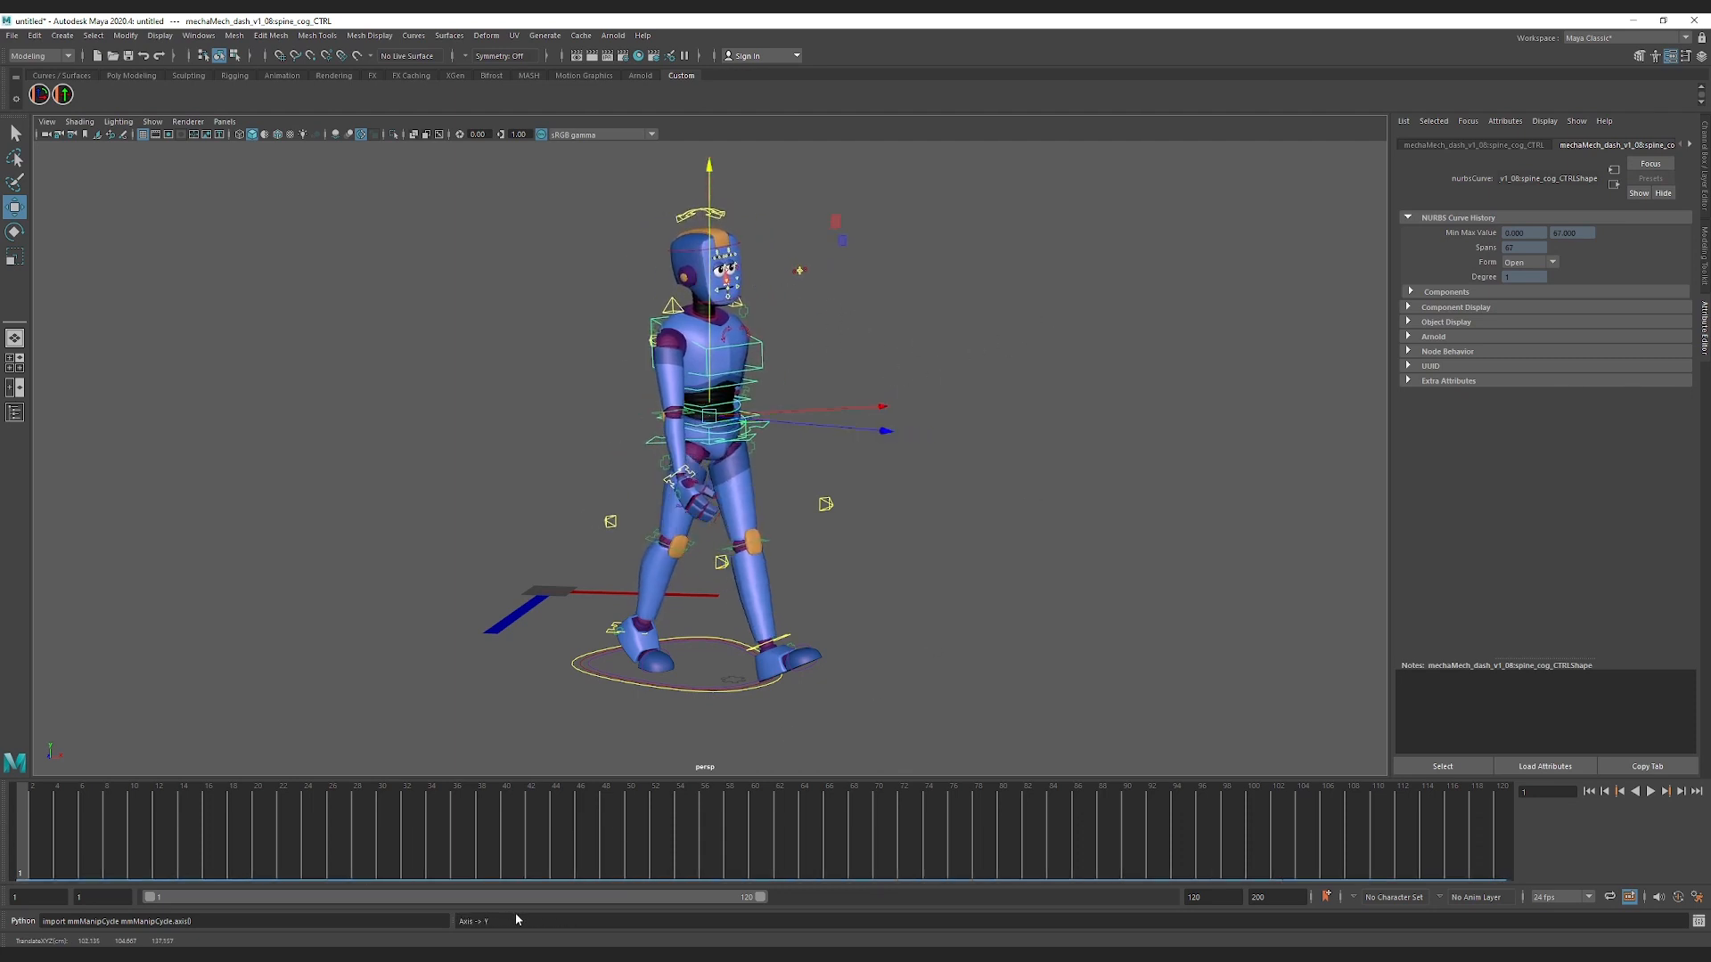
key("w")
key("w")
key("w")
key("w")
key("w")
key("w")
key("w")
key("w")
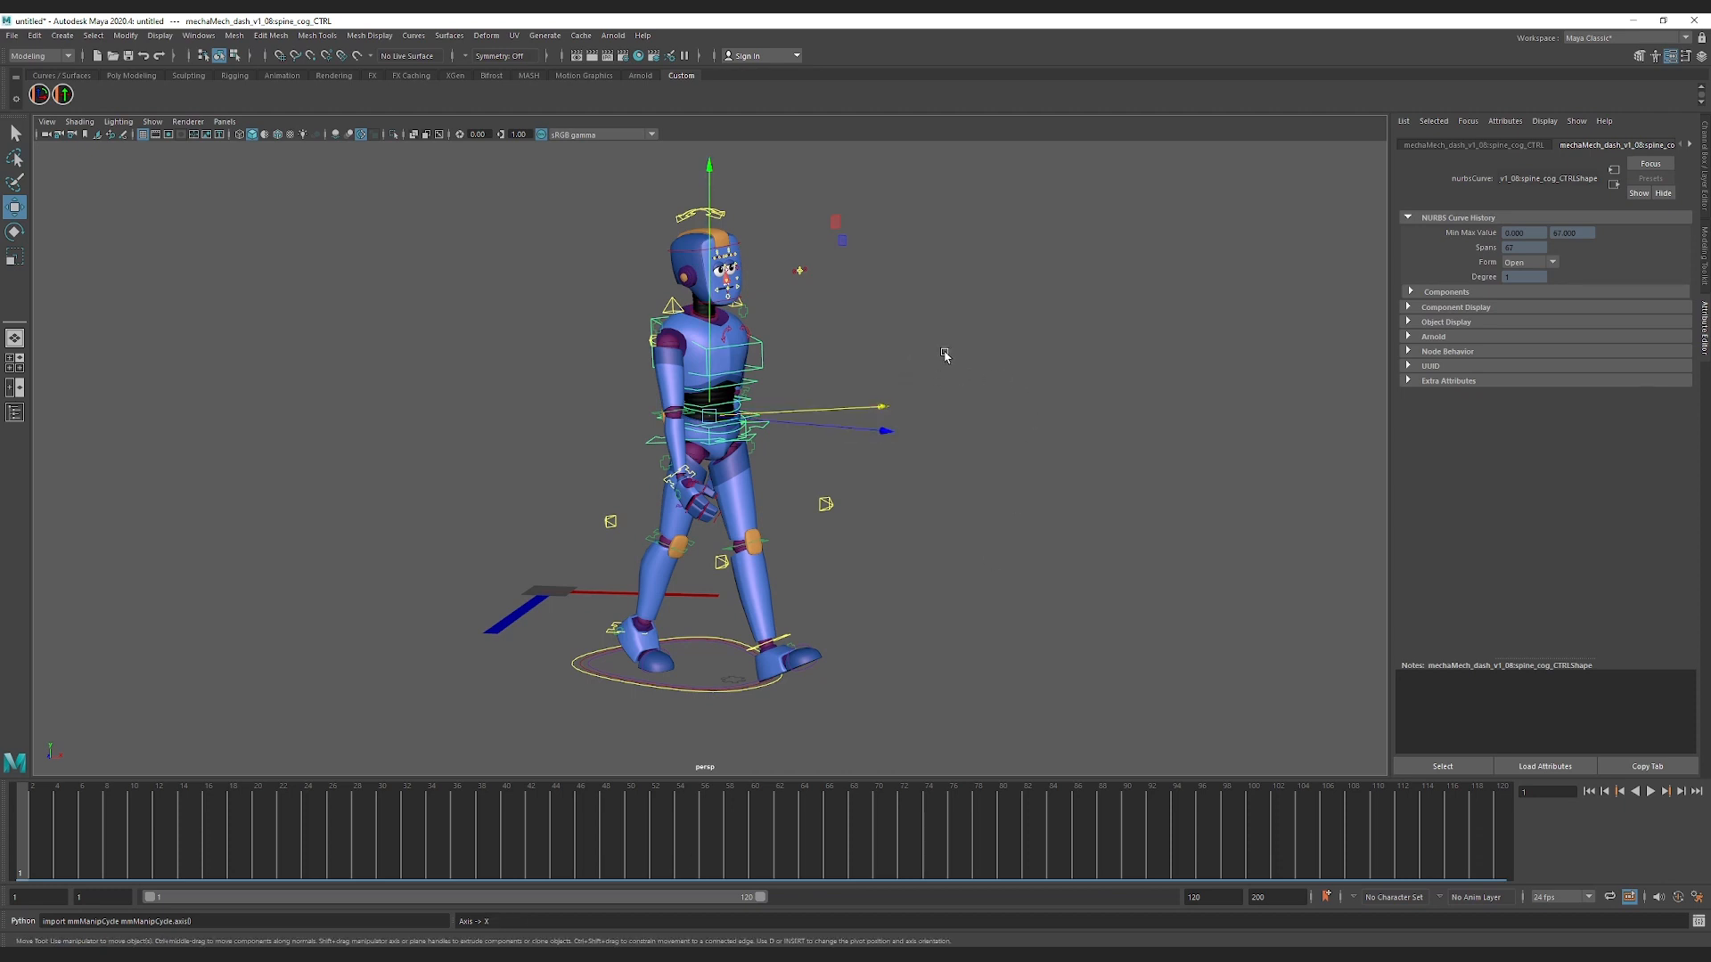
middle_click_drag(935, 326, 961, 350)
key("ctrl+z")
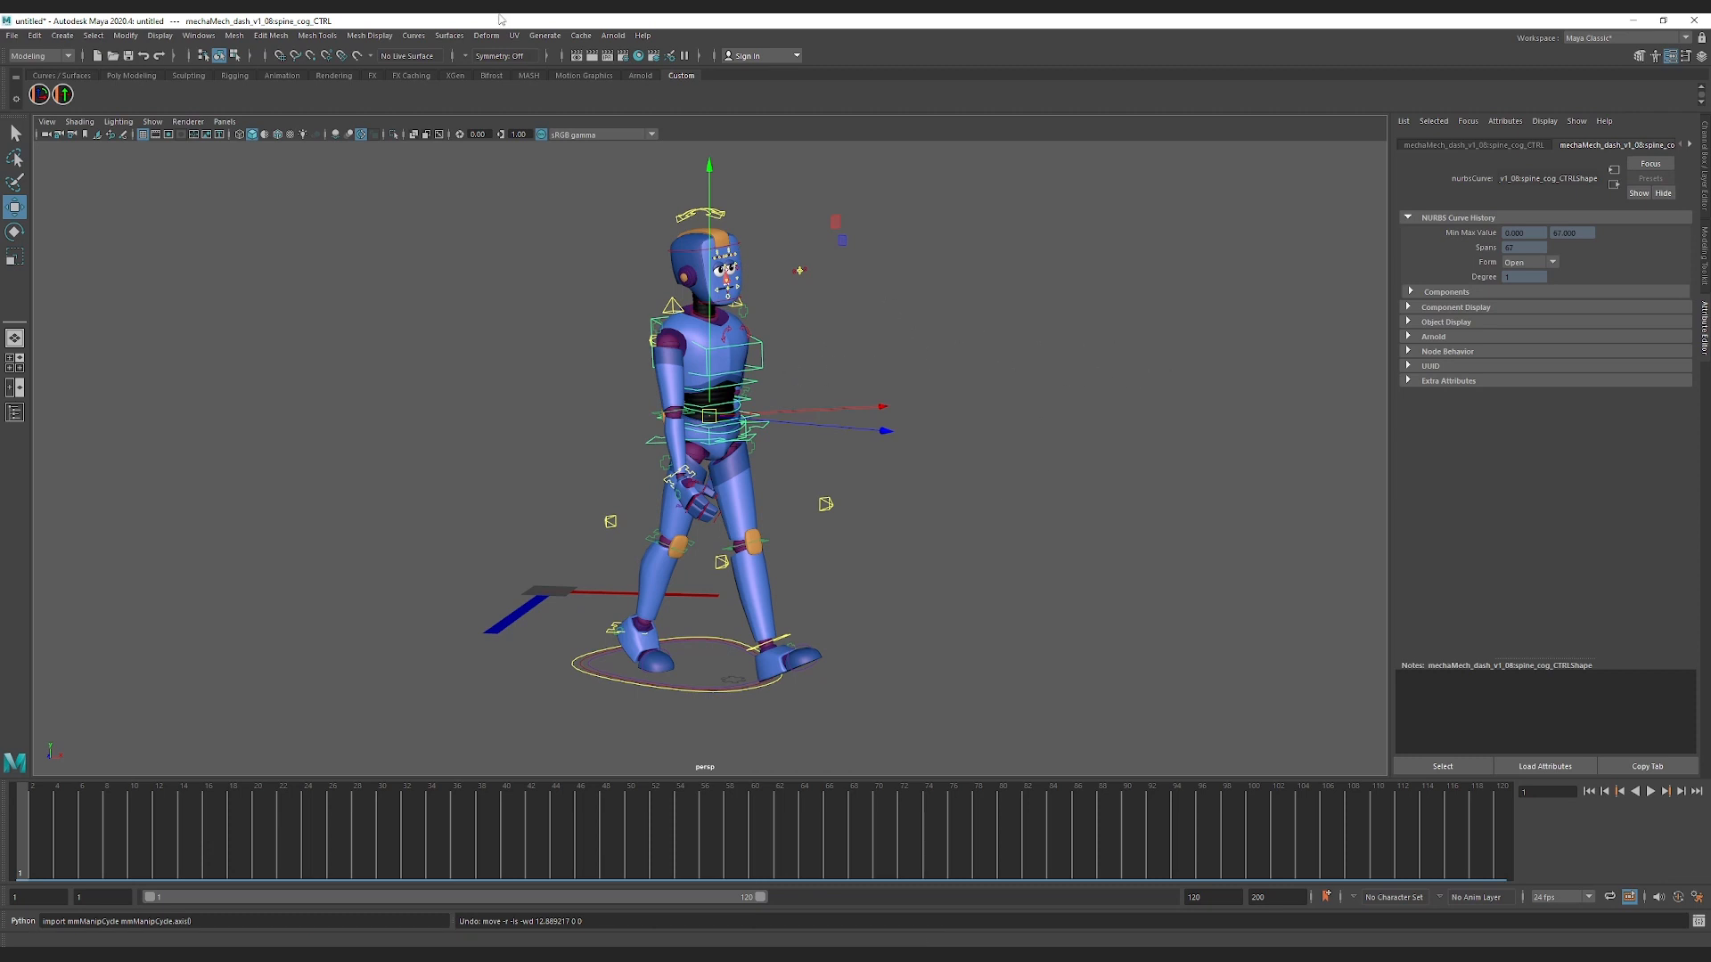
Step: Look through camera1 and cycle the Move tool to the X axis in Object space
key("space")
left_click(948, 300)
mouse_move(1003, 316)
left_click(1100, 321)
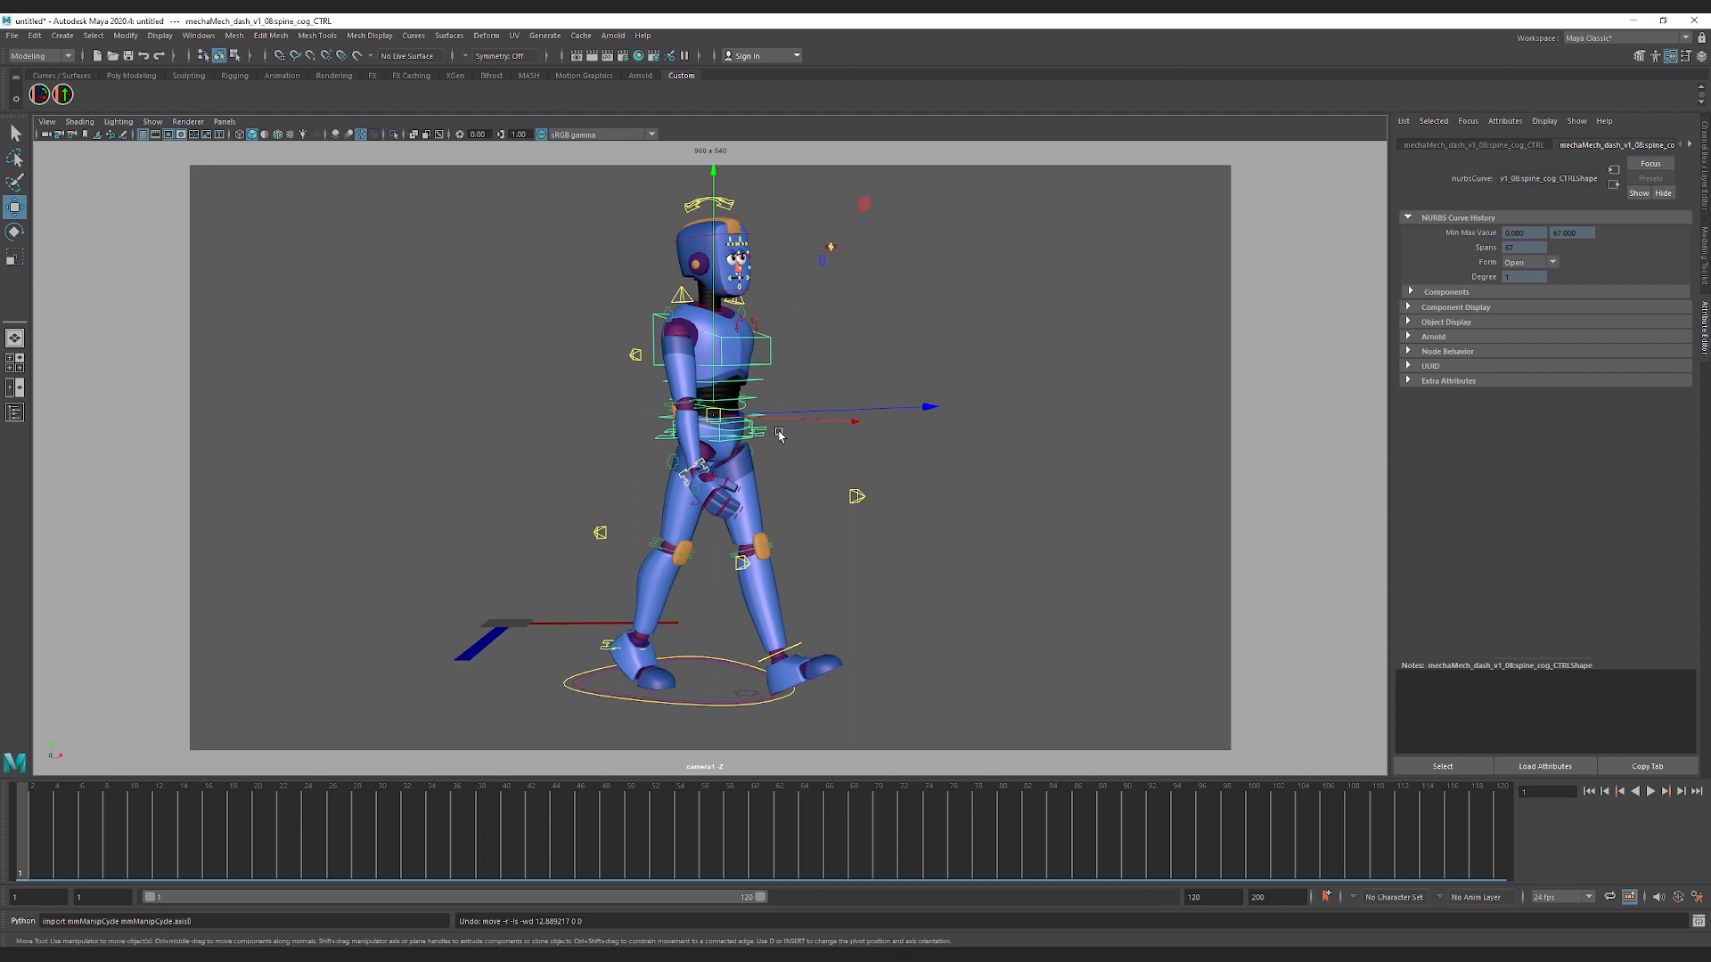
key("w")
key("w")
key("w")
key("w")
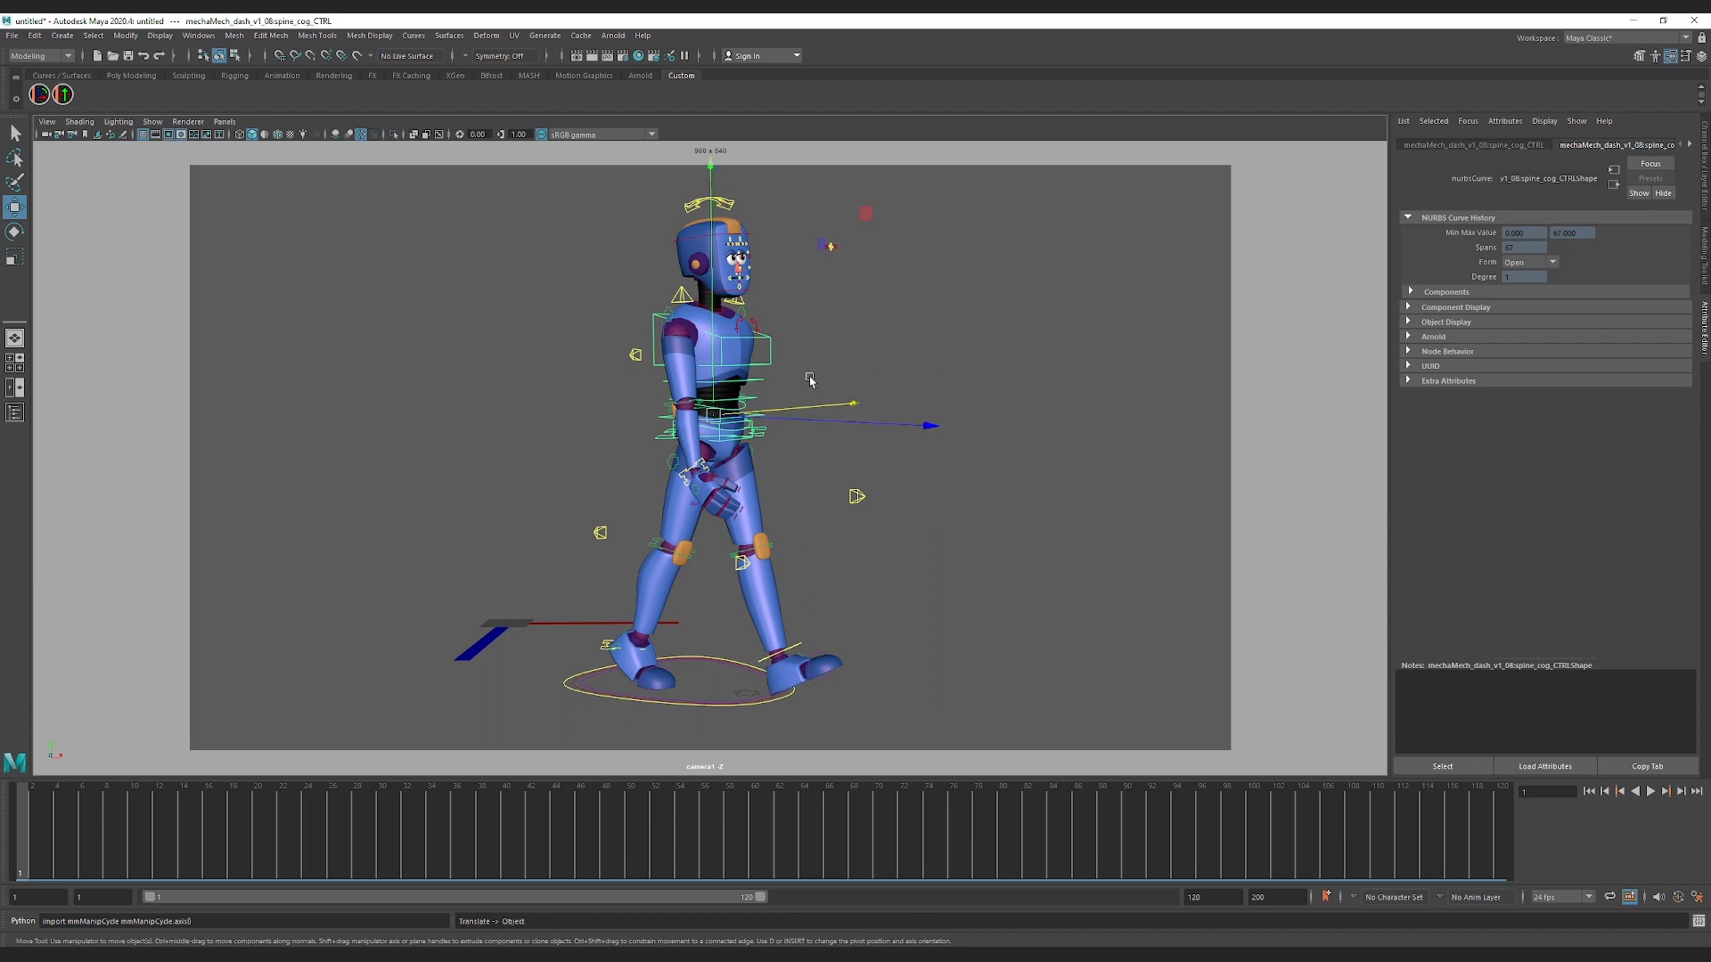
Step: Try moving the spine cog control along the Object-space and World-space X axes, undoing each move
left_click_drag(778, 416, 820, 421)
key("ctrl+z")
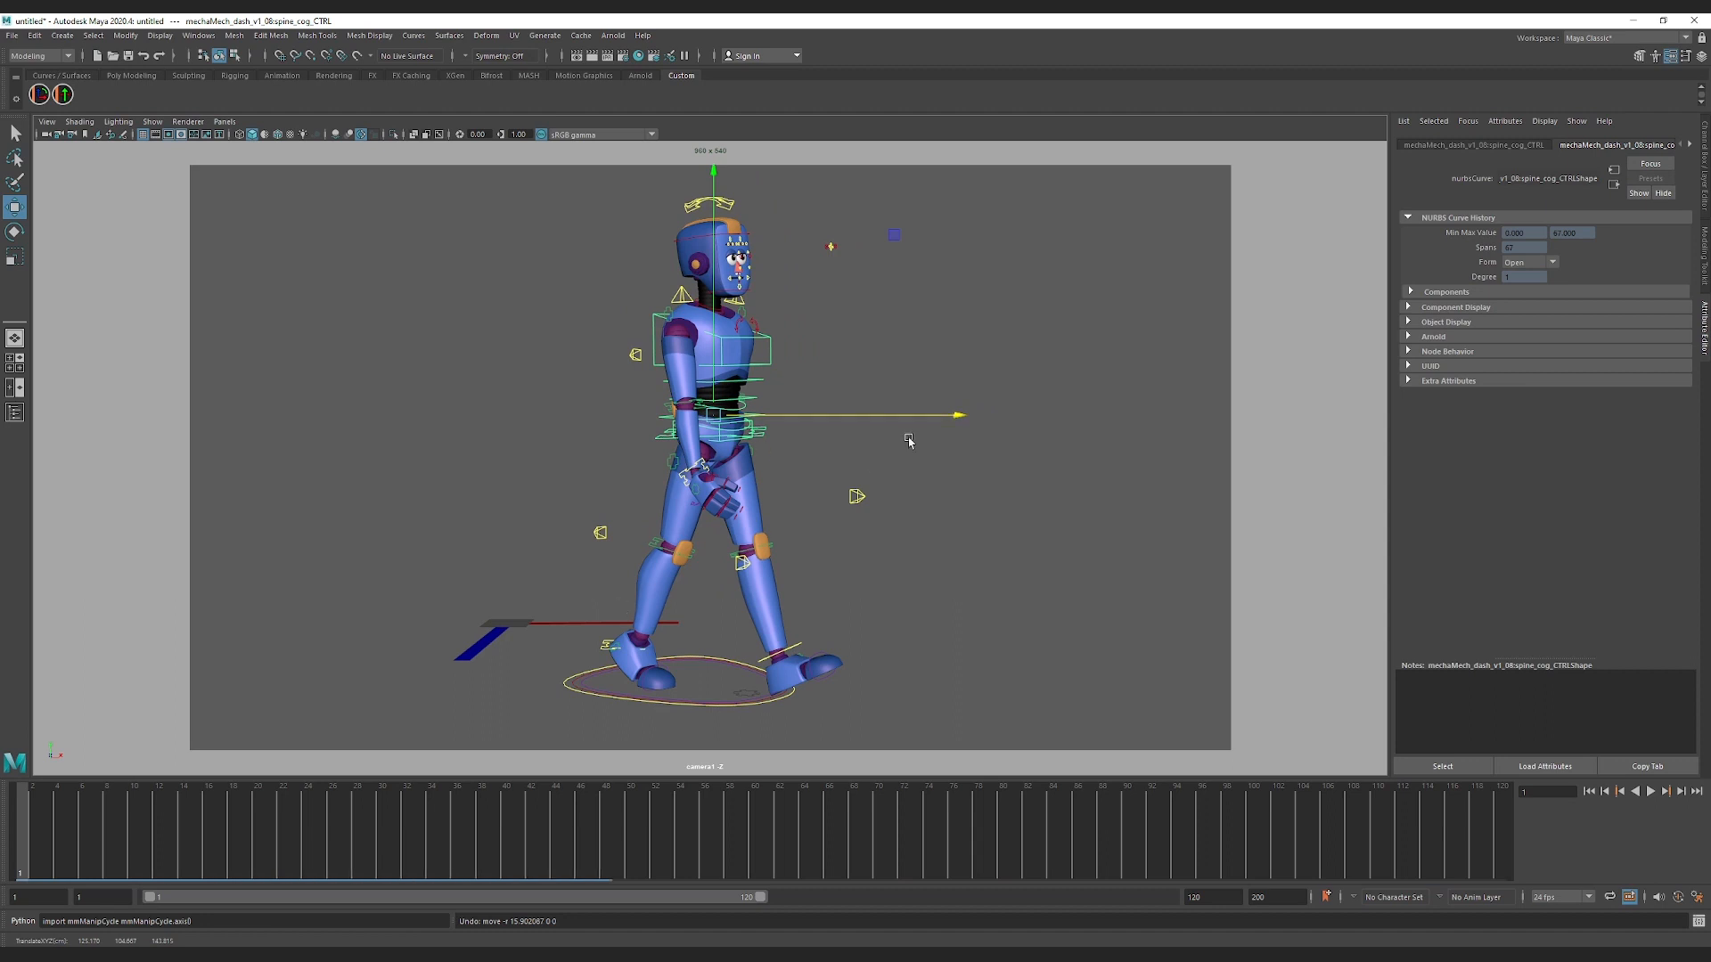
key("ctrl+z")
left_click_drag(820, 419, 898, 417)
key("ctrl+z")
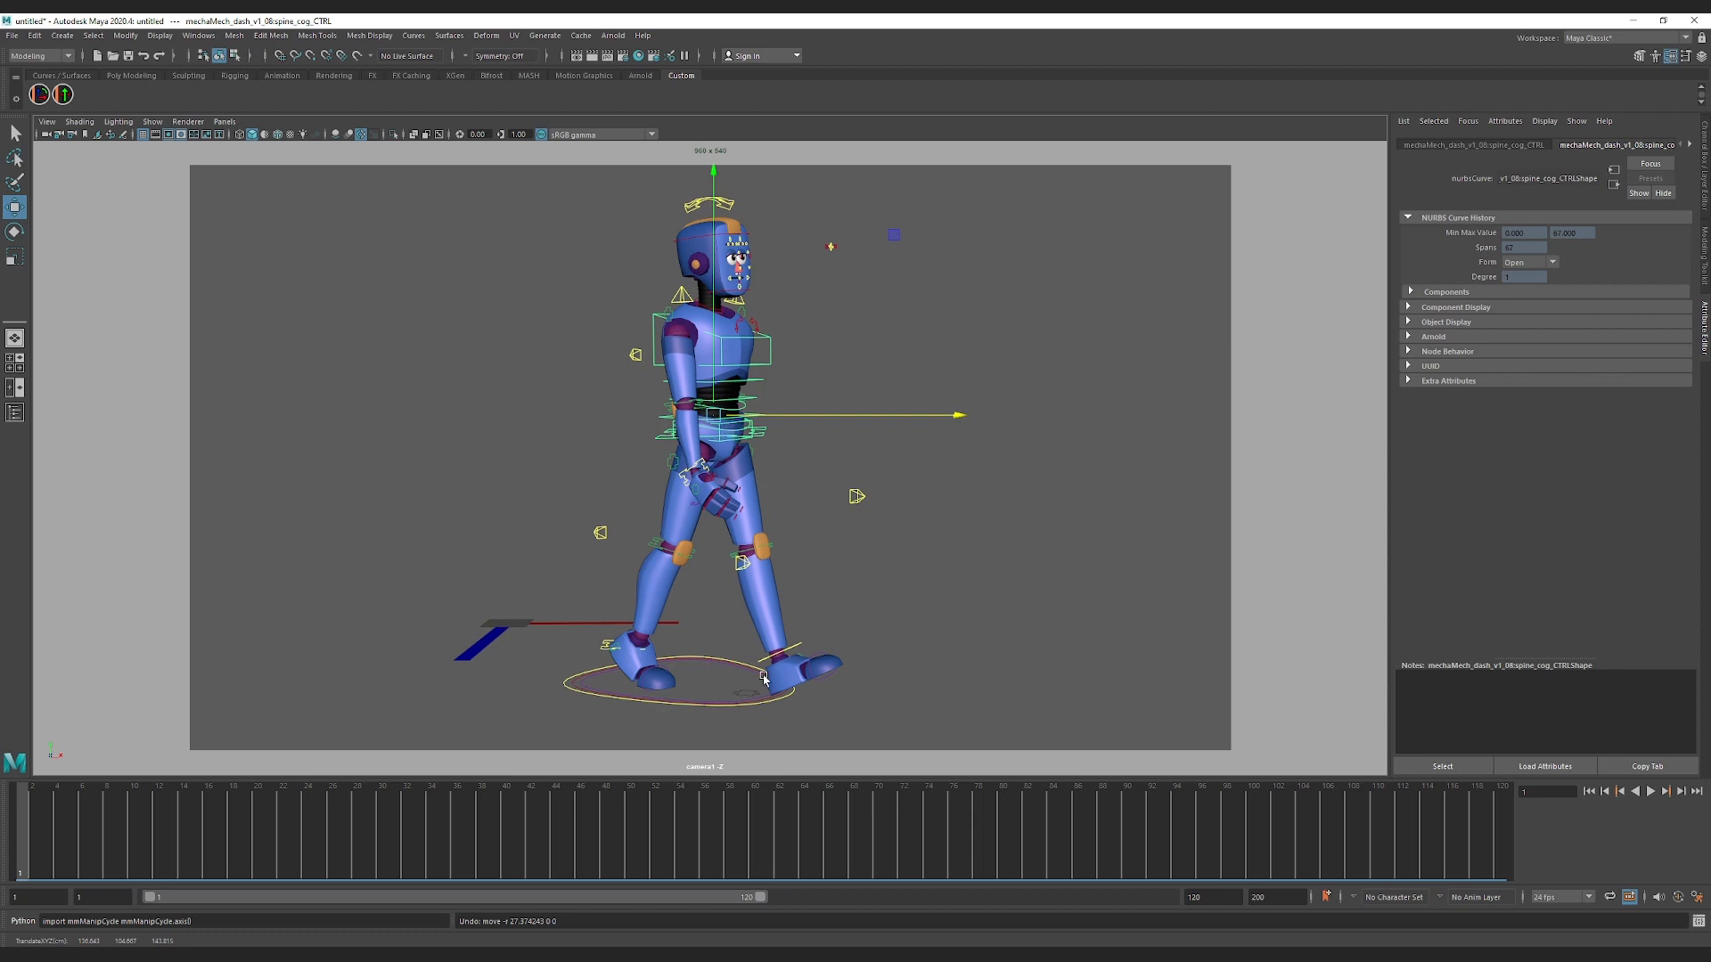
Step: Cycle the Move tool to the Z axis in Parent space and switch the viewport to the perspective view
key("w")
key("w")
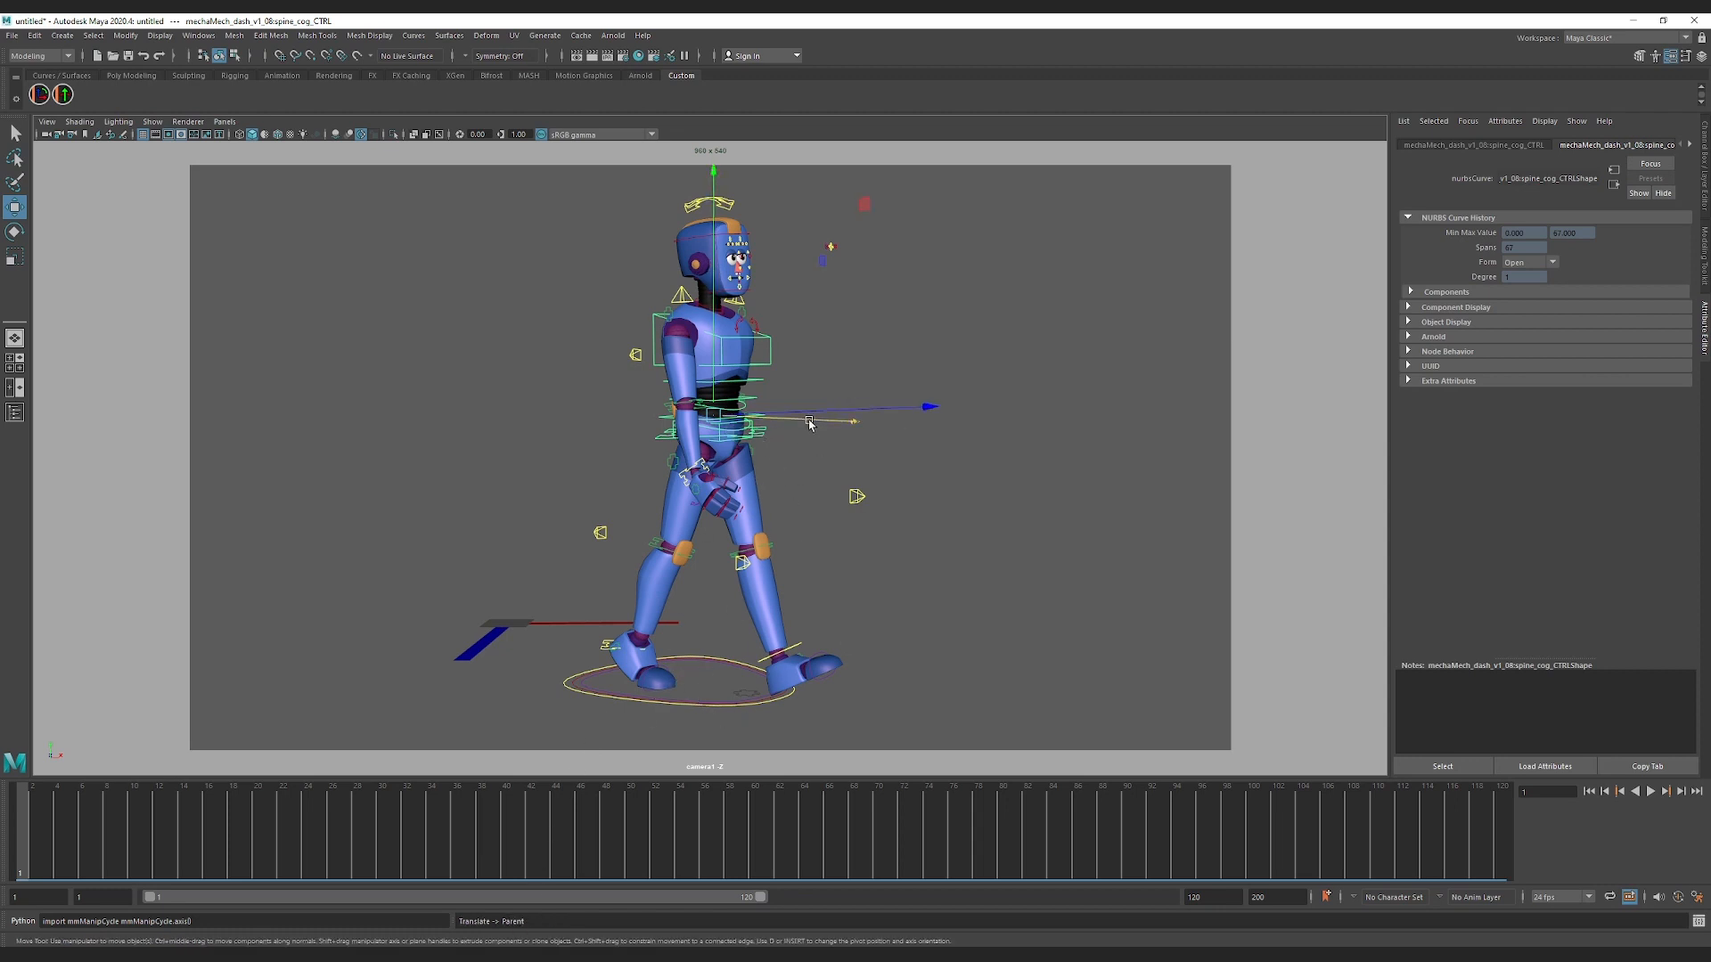
key("space")
left_click_drag(870, 367, 880, 272)
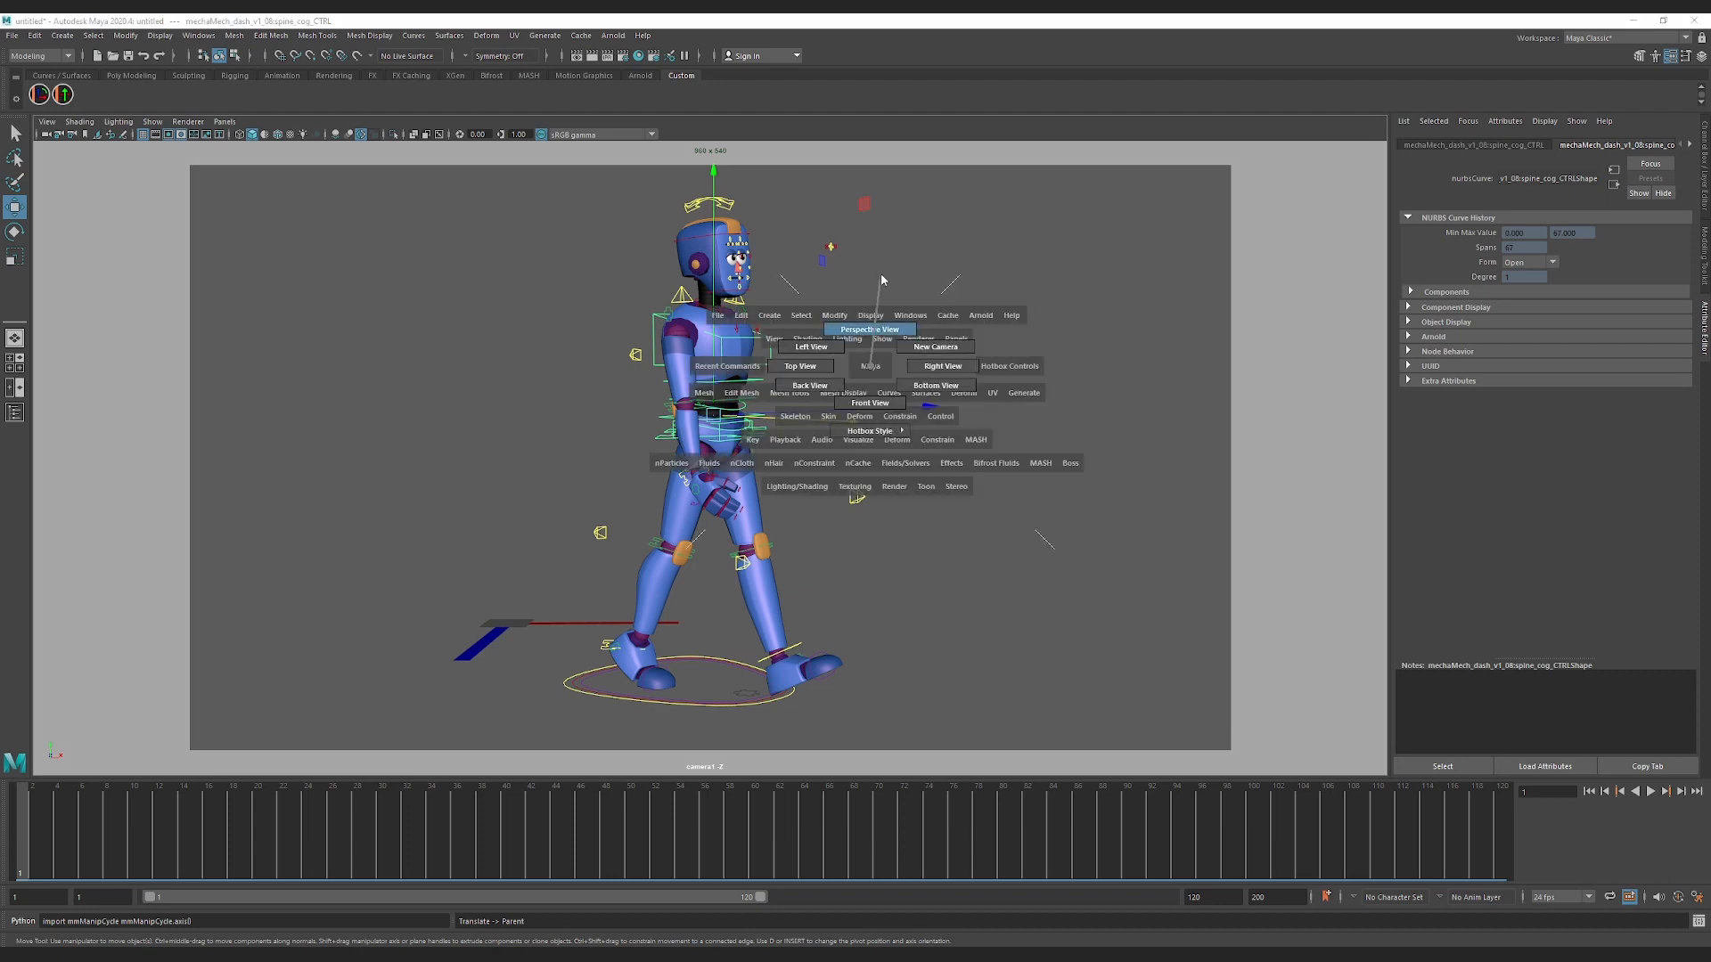
left_click_drag(837, 428, 859, 510, "alt")
left_click(831, 540)
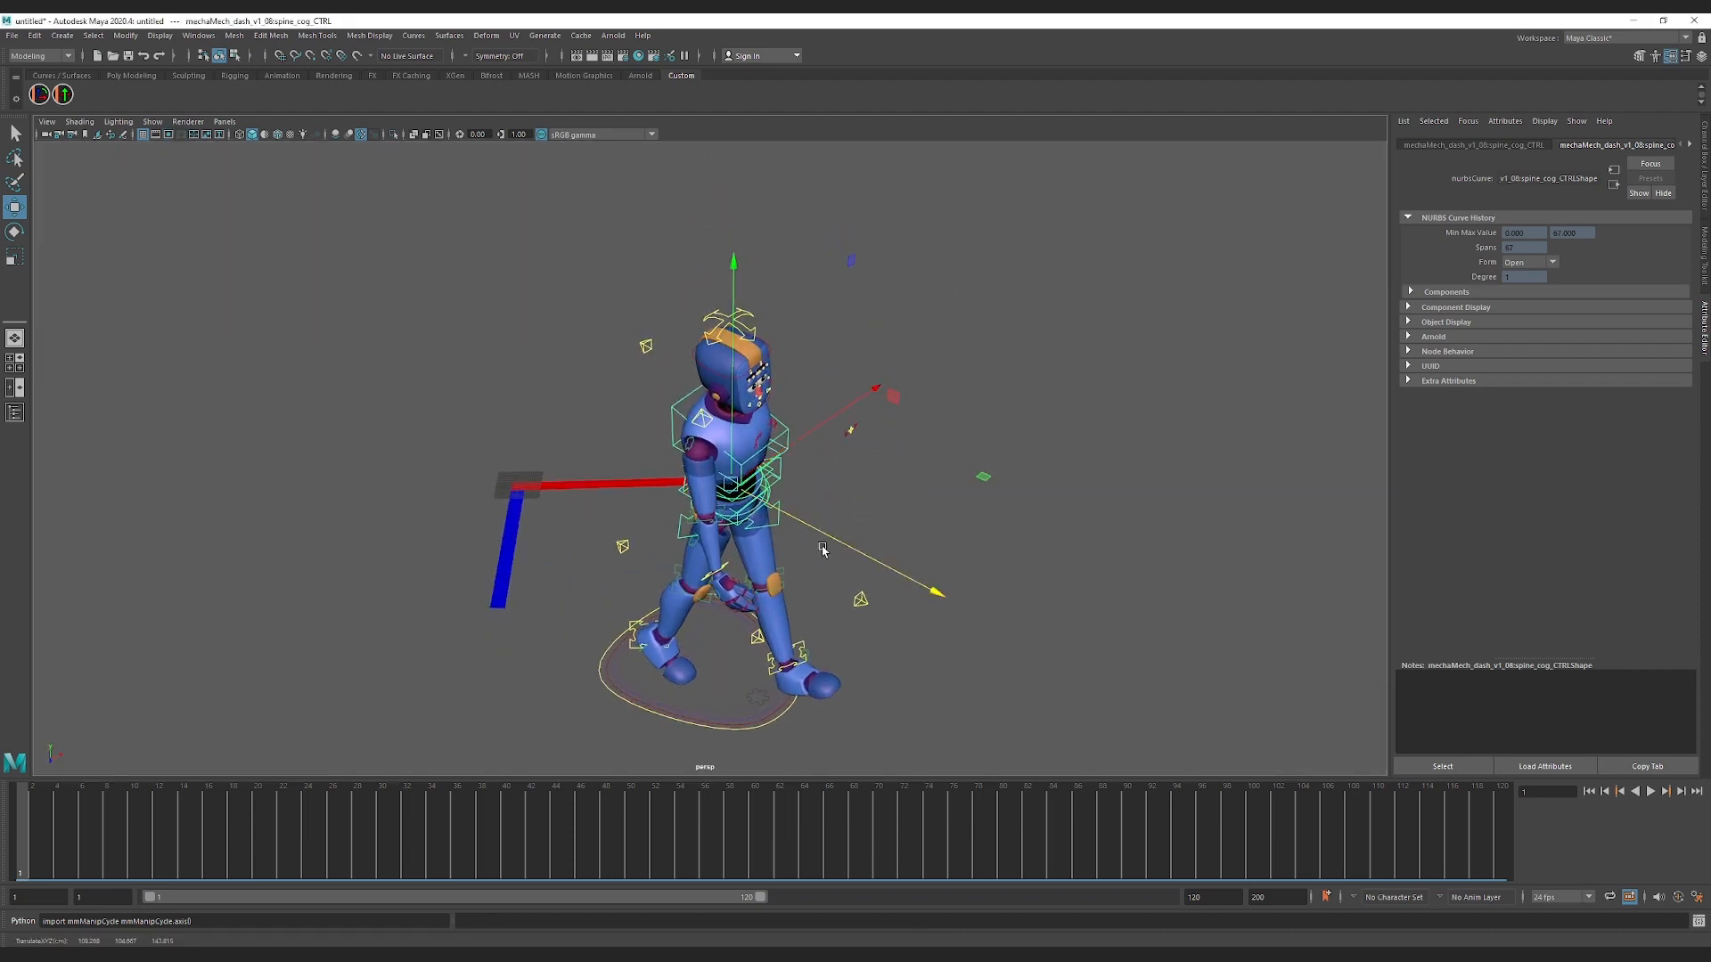
Step: Return the viewport to camera1, try moving the spine cog control along the Parent-space Z axis and undo the move
key("space")
left_click(958, 477)
mouse_move(1016, 494)
left_click(1097, 496)
left_click_drag(927, 406, 962, 435)
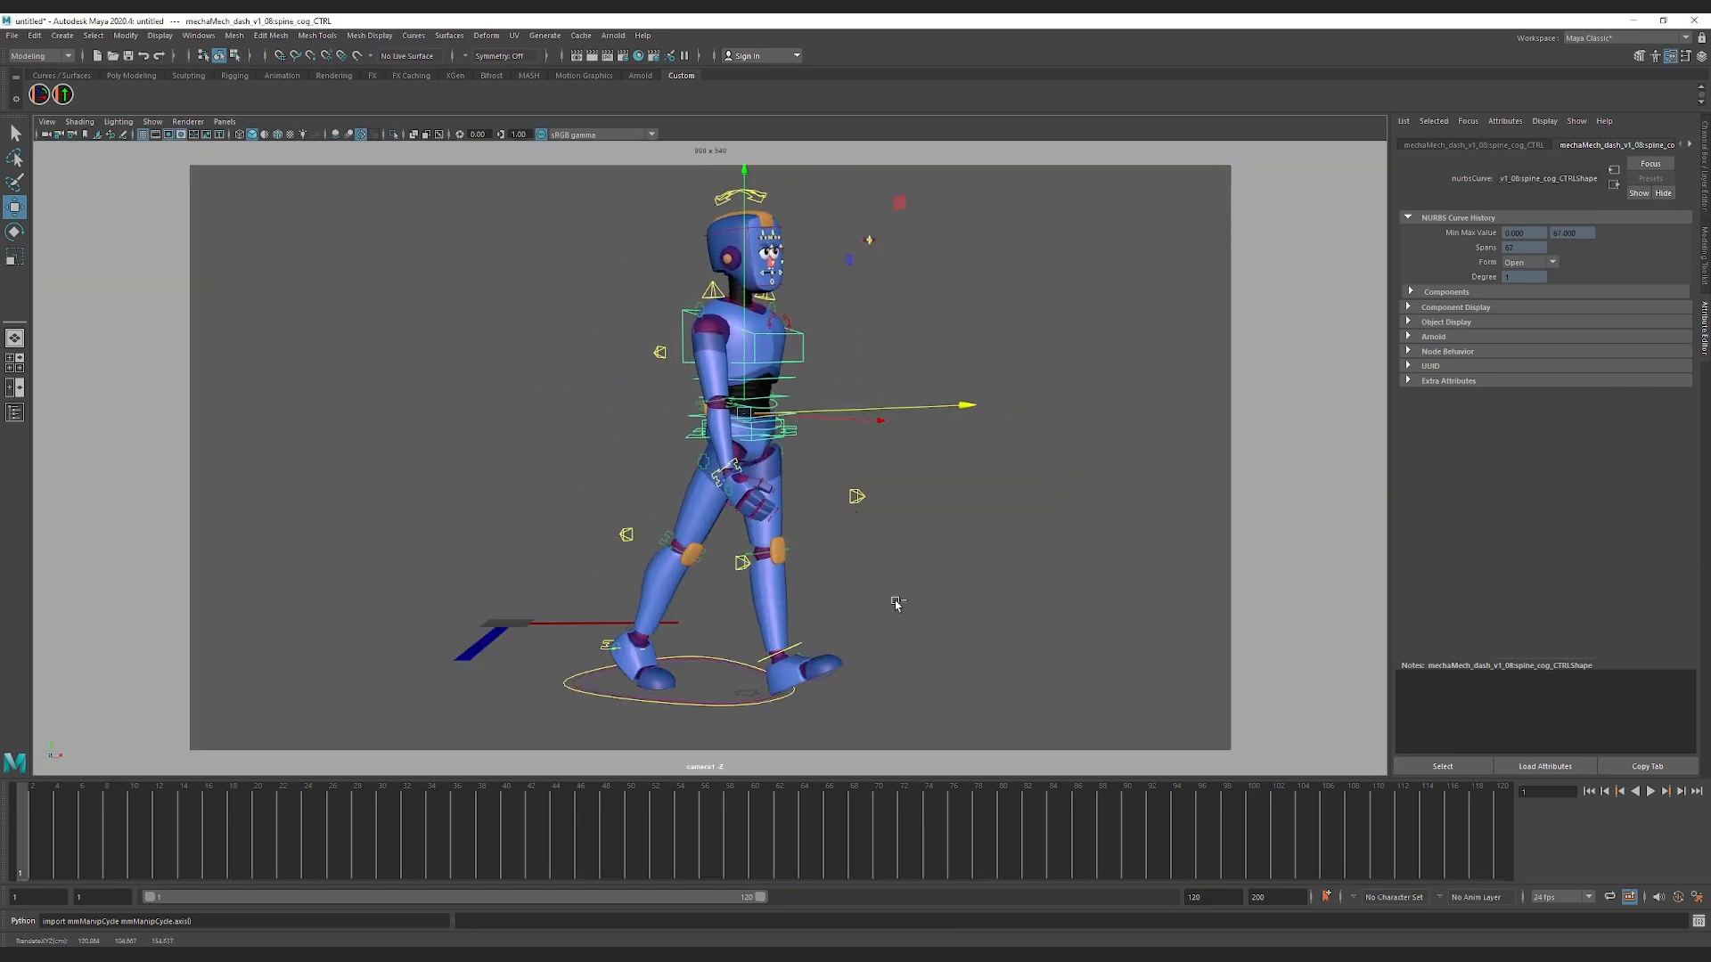
key("ctrl+z")
Step: Select the right ankle IK control, try moving it along its Z axis and undo the move
key("q")
left_click(795, 668)
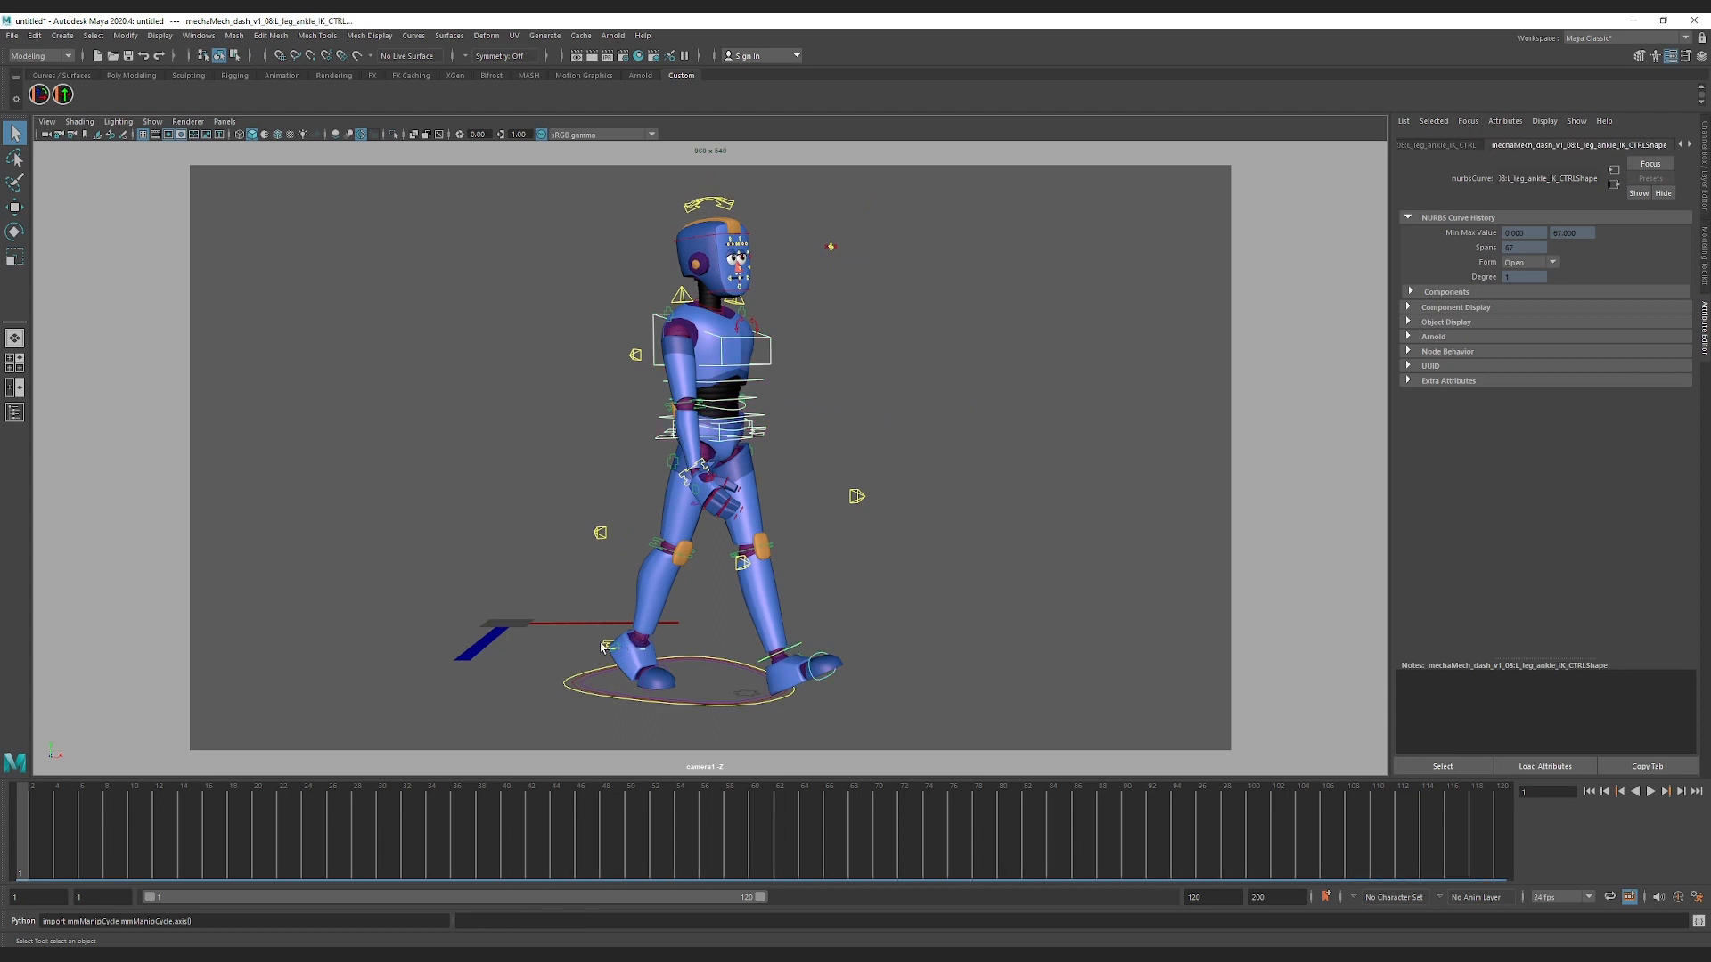
key("w")
left_click_drag(765, 670, 816, 701)
key("ctrl+z")
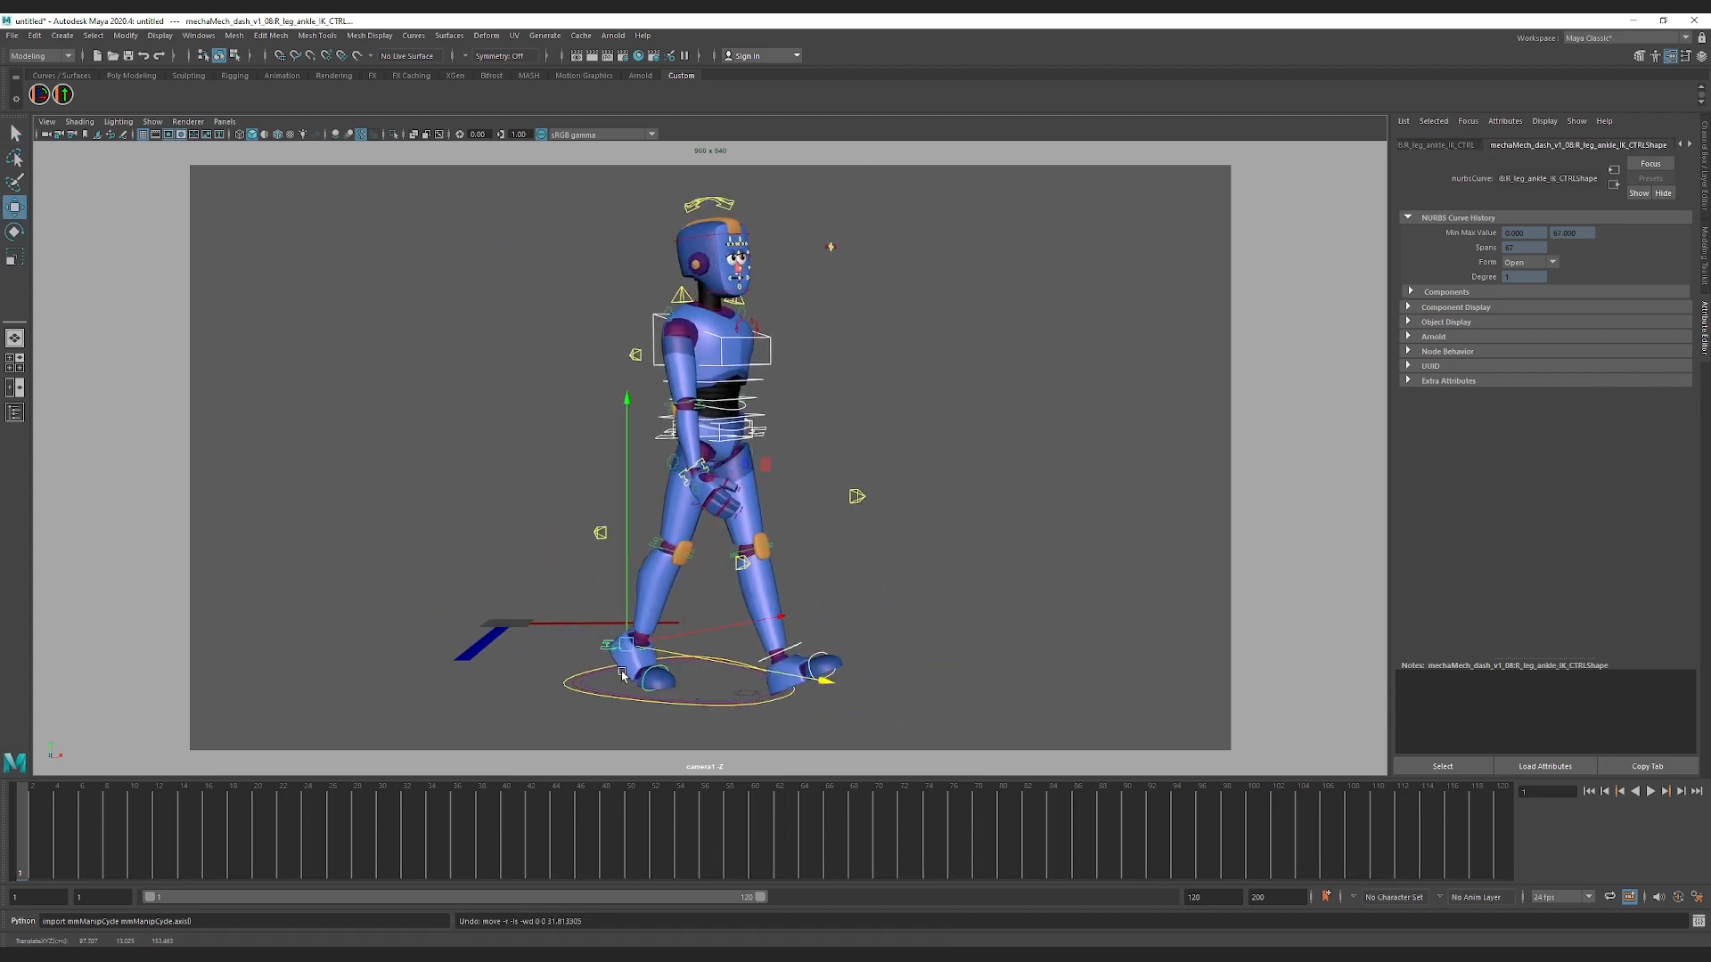
Step: Select the left ankle IK control, try moving it along its X axis and undo the move
left_click(799, 648)
key("w")
left_click_drag(909, 598, 928, 579)
key("ctrl+z")
key("ctrl+z")
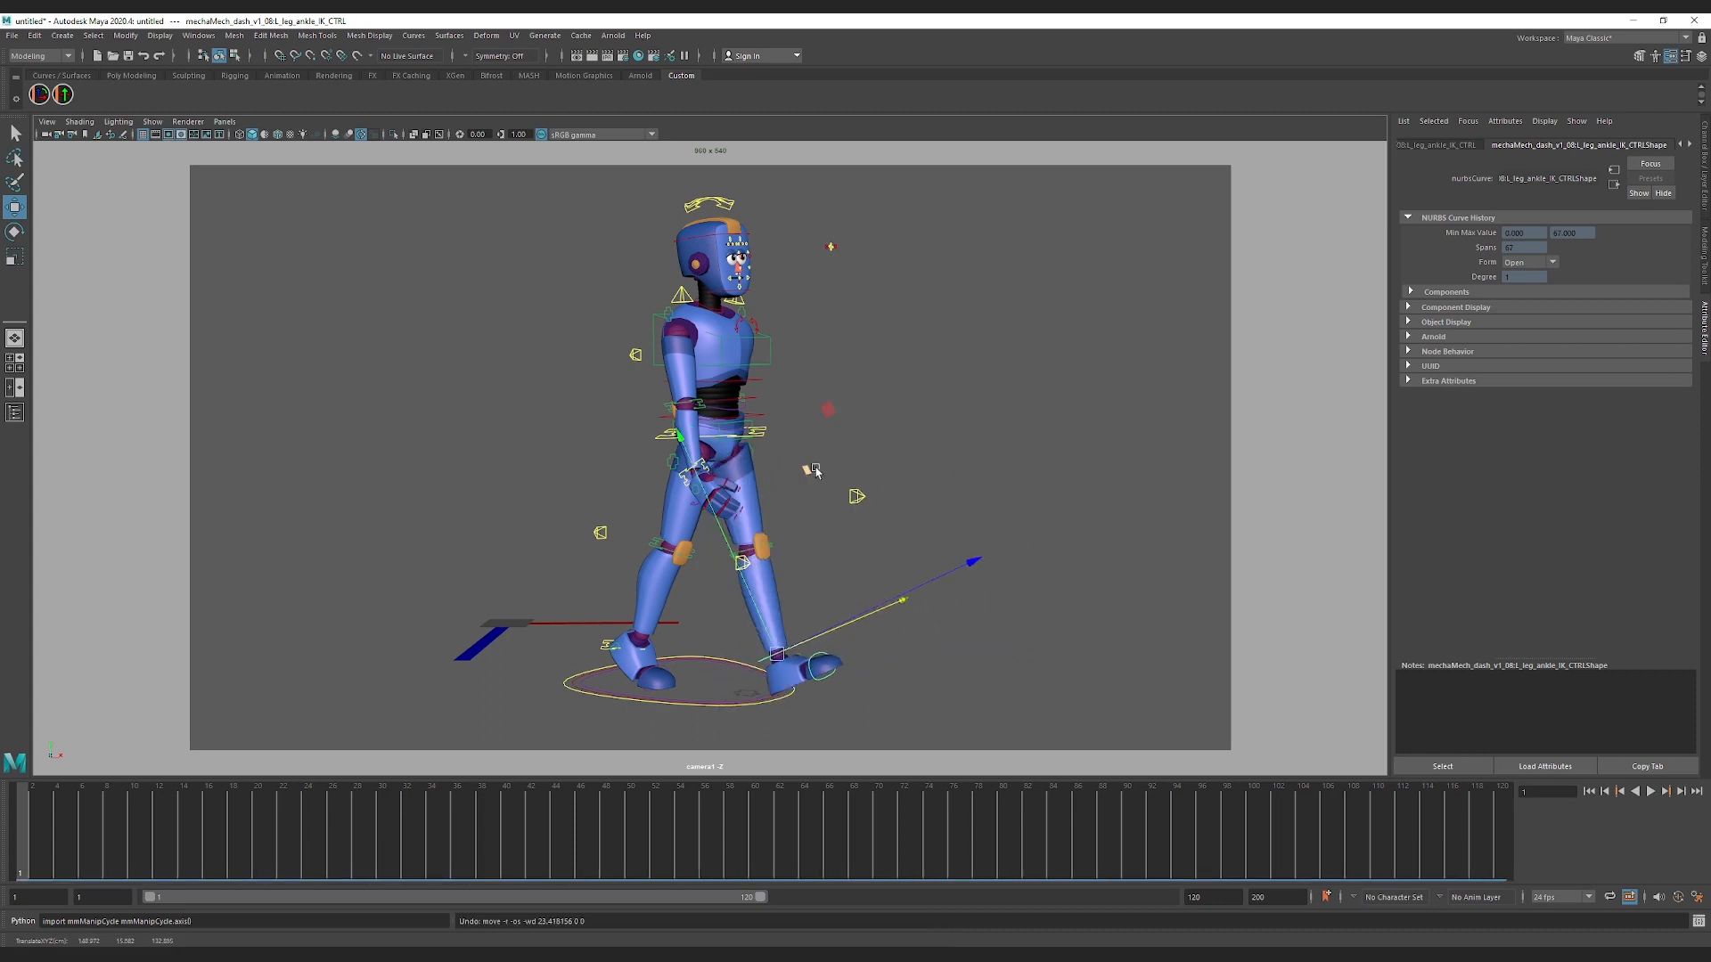
Step: Undo back to an empty selection and select the spine cog control with the Move tool
key("q")
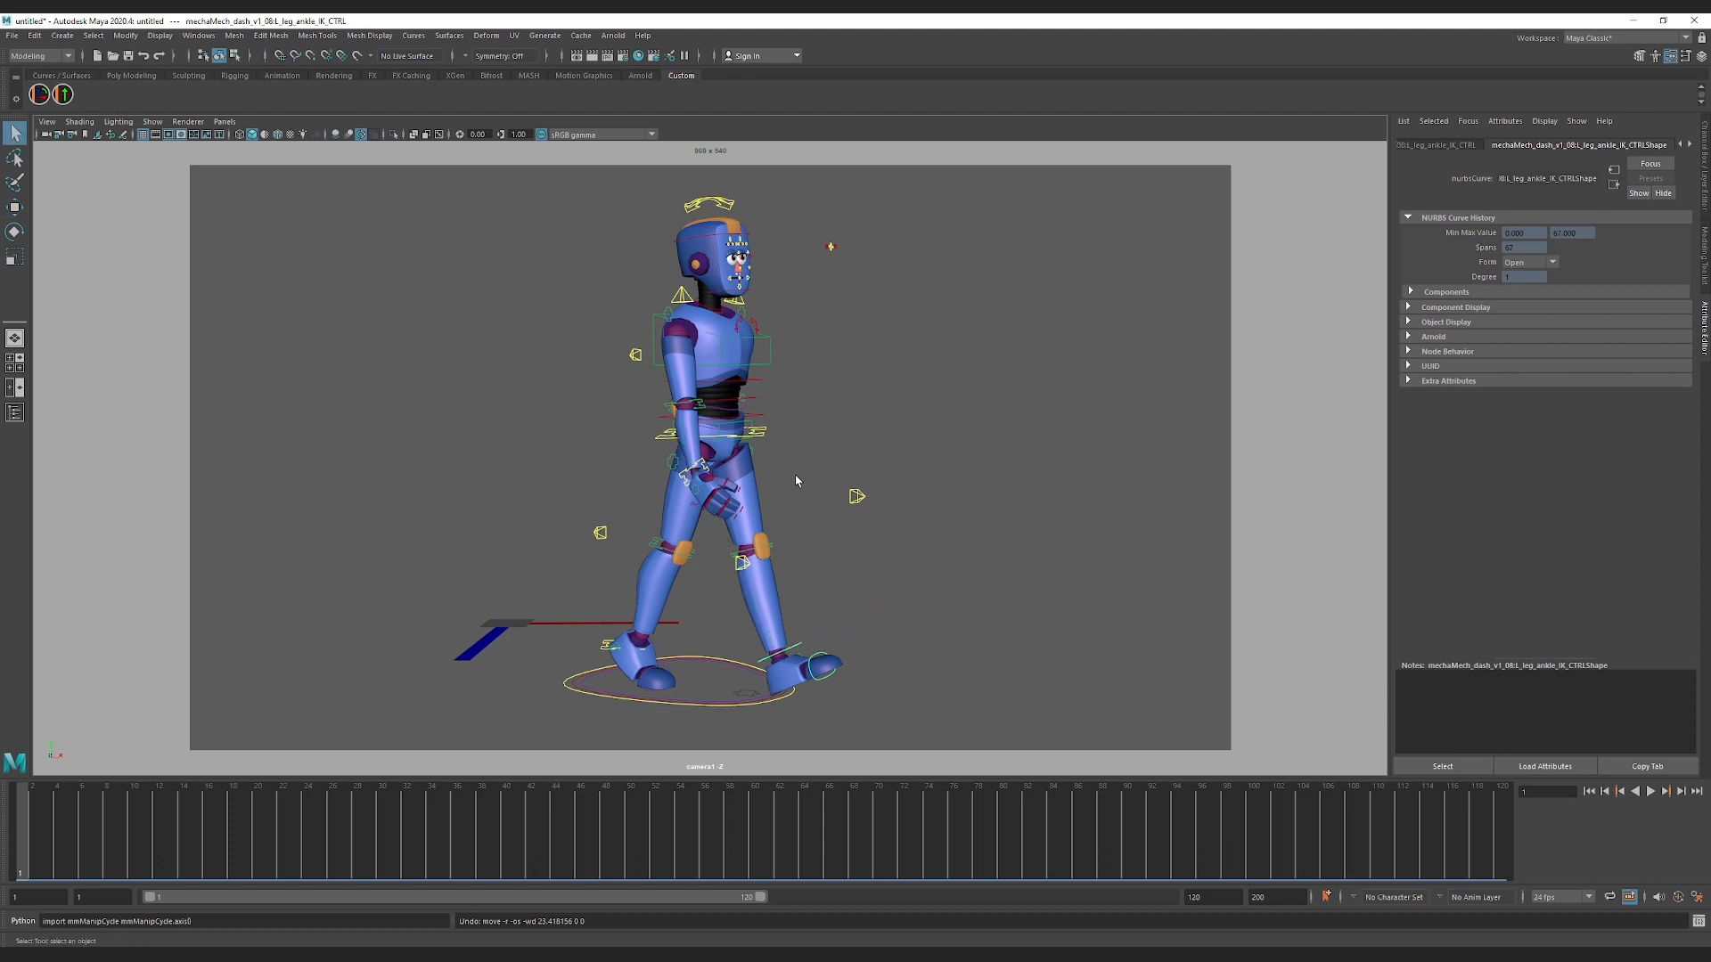
key("ctrl+z")
key("w")
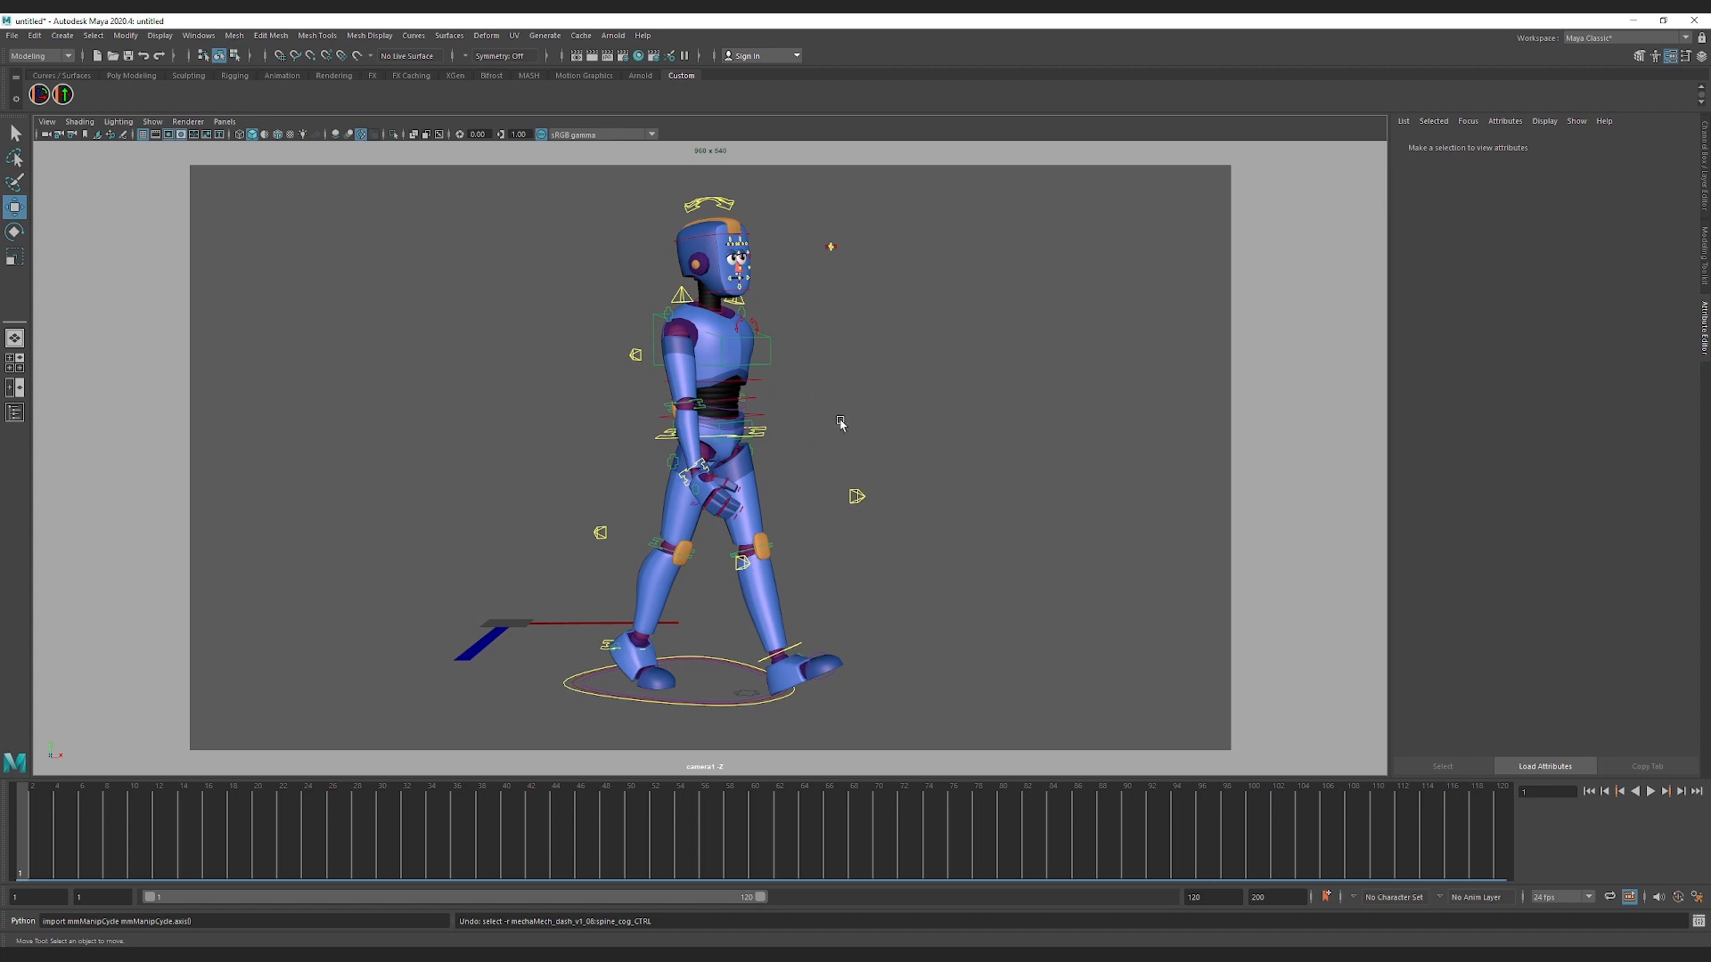
left_click(768, 432)
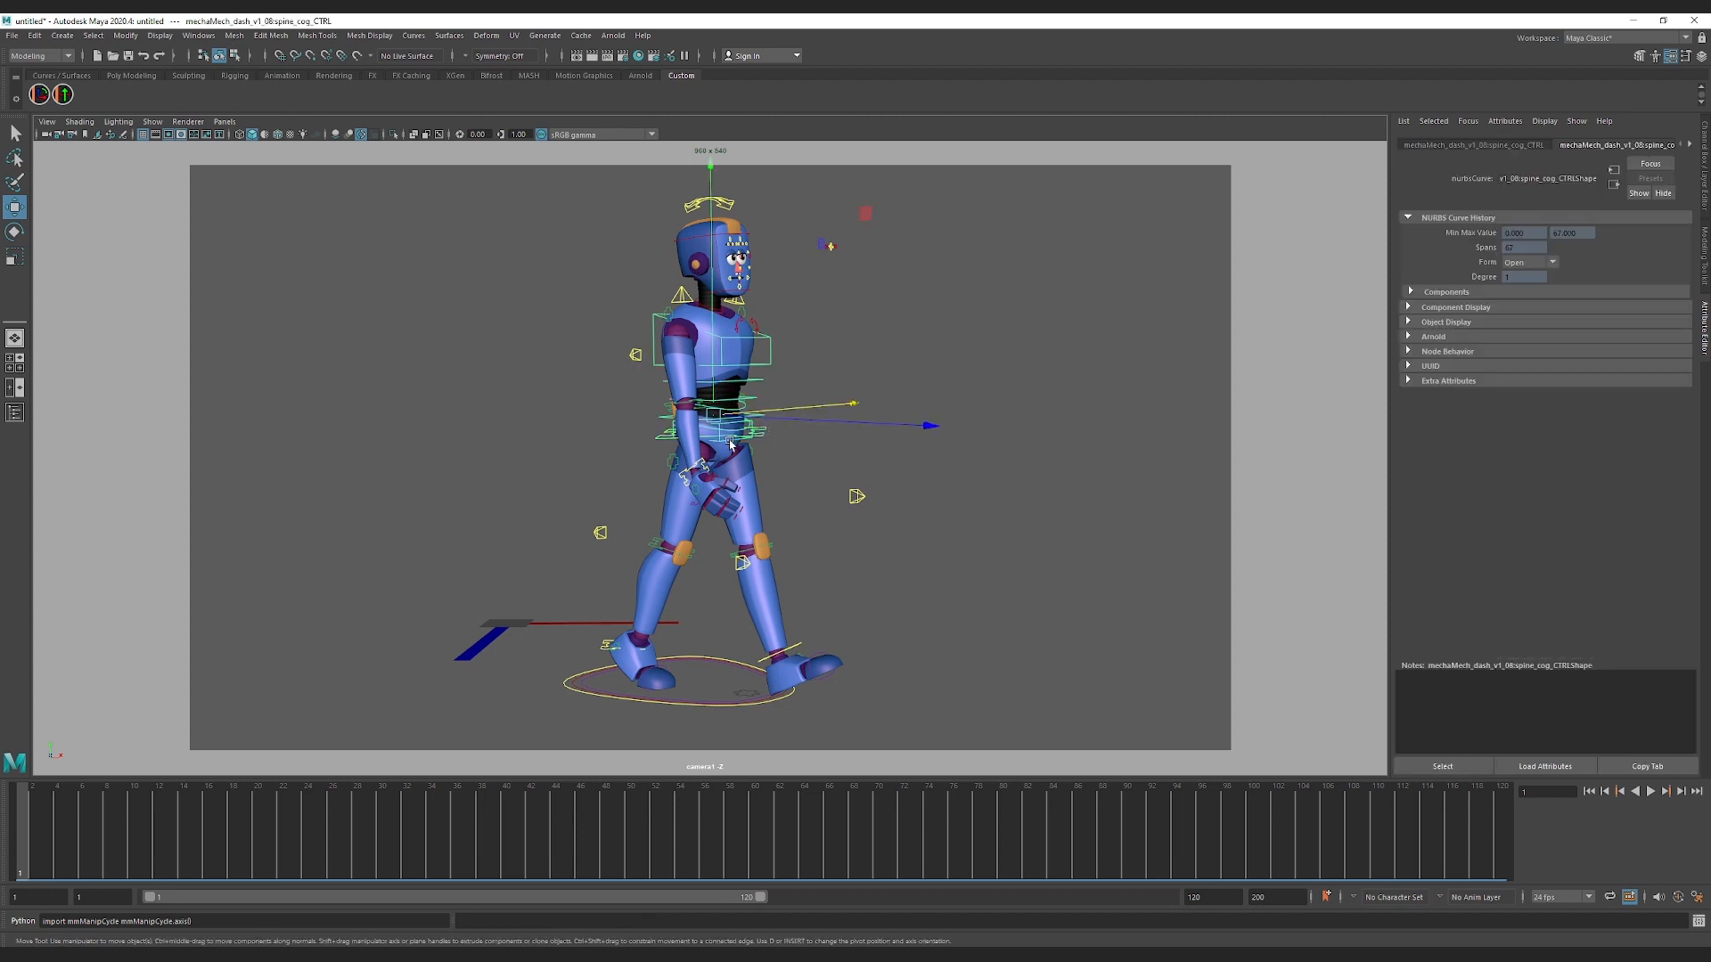
Step: Rotate the spine cog control to turn the rig's upper body and return to the Move tool
key("e")
left_click_drag(807, 419, 862, 429)
left_click_drag(643, 435, 842, 333)
key("w")
key("e")
key("w")
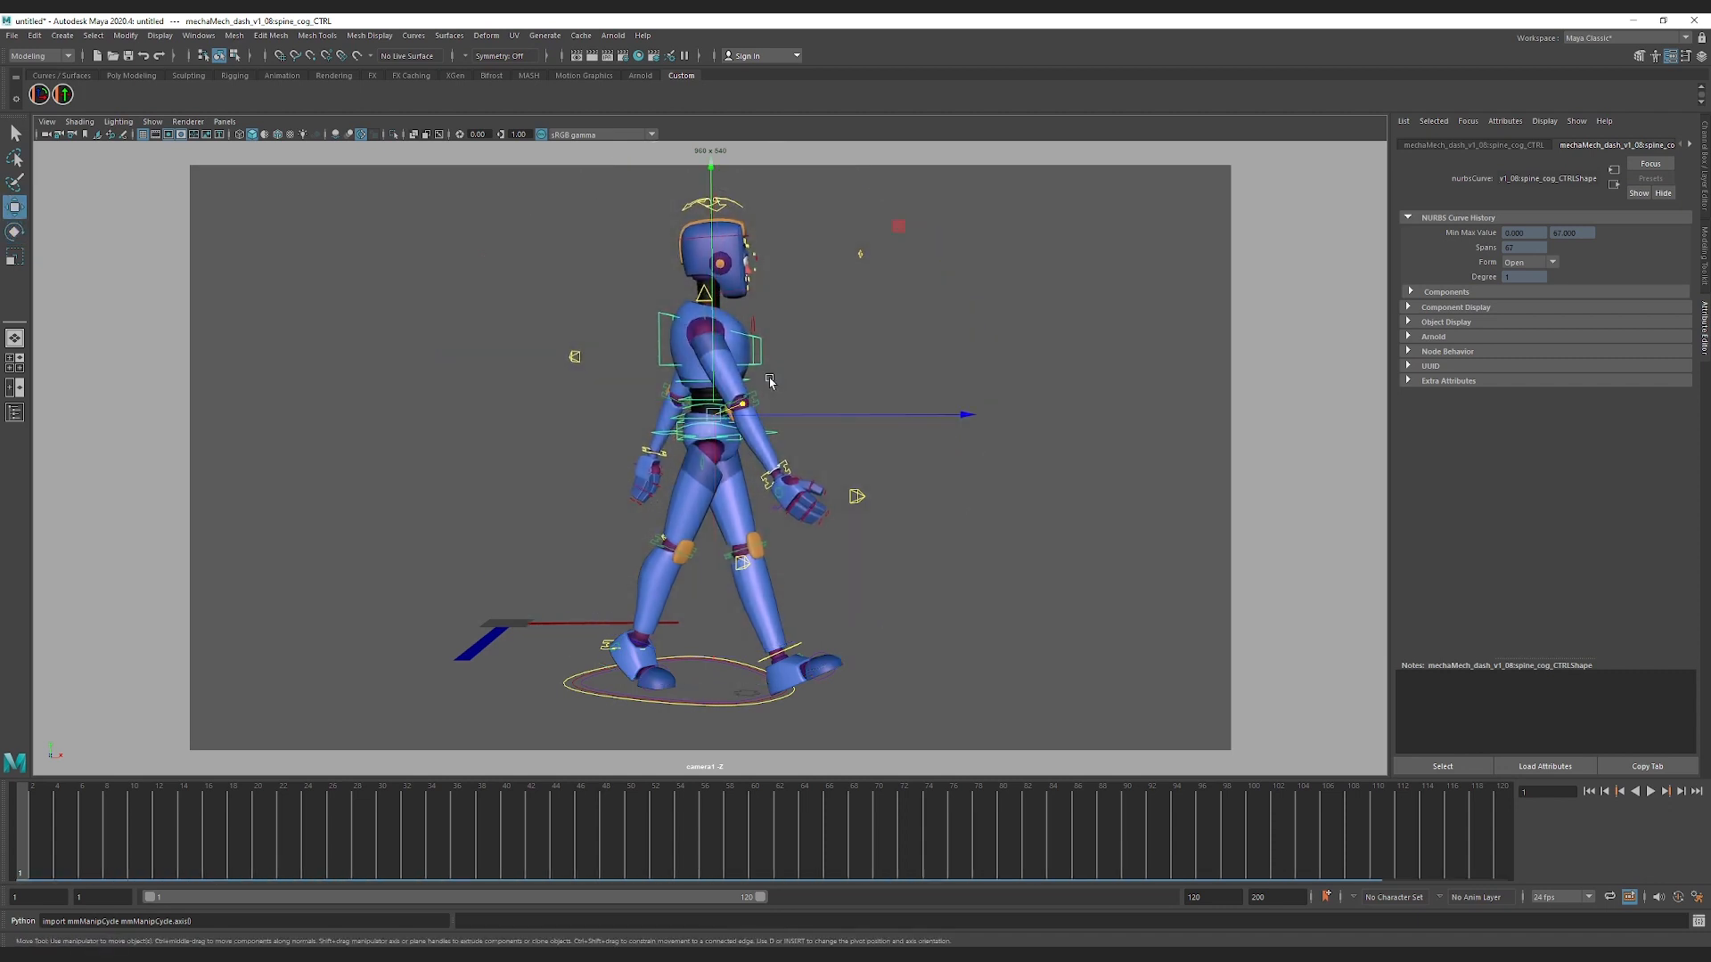
key("e")
left_click_drag(732, 353, 779, 336)
key("w")
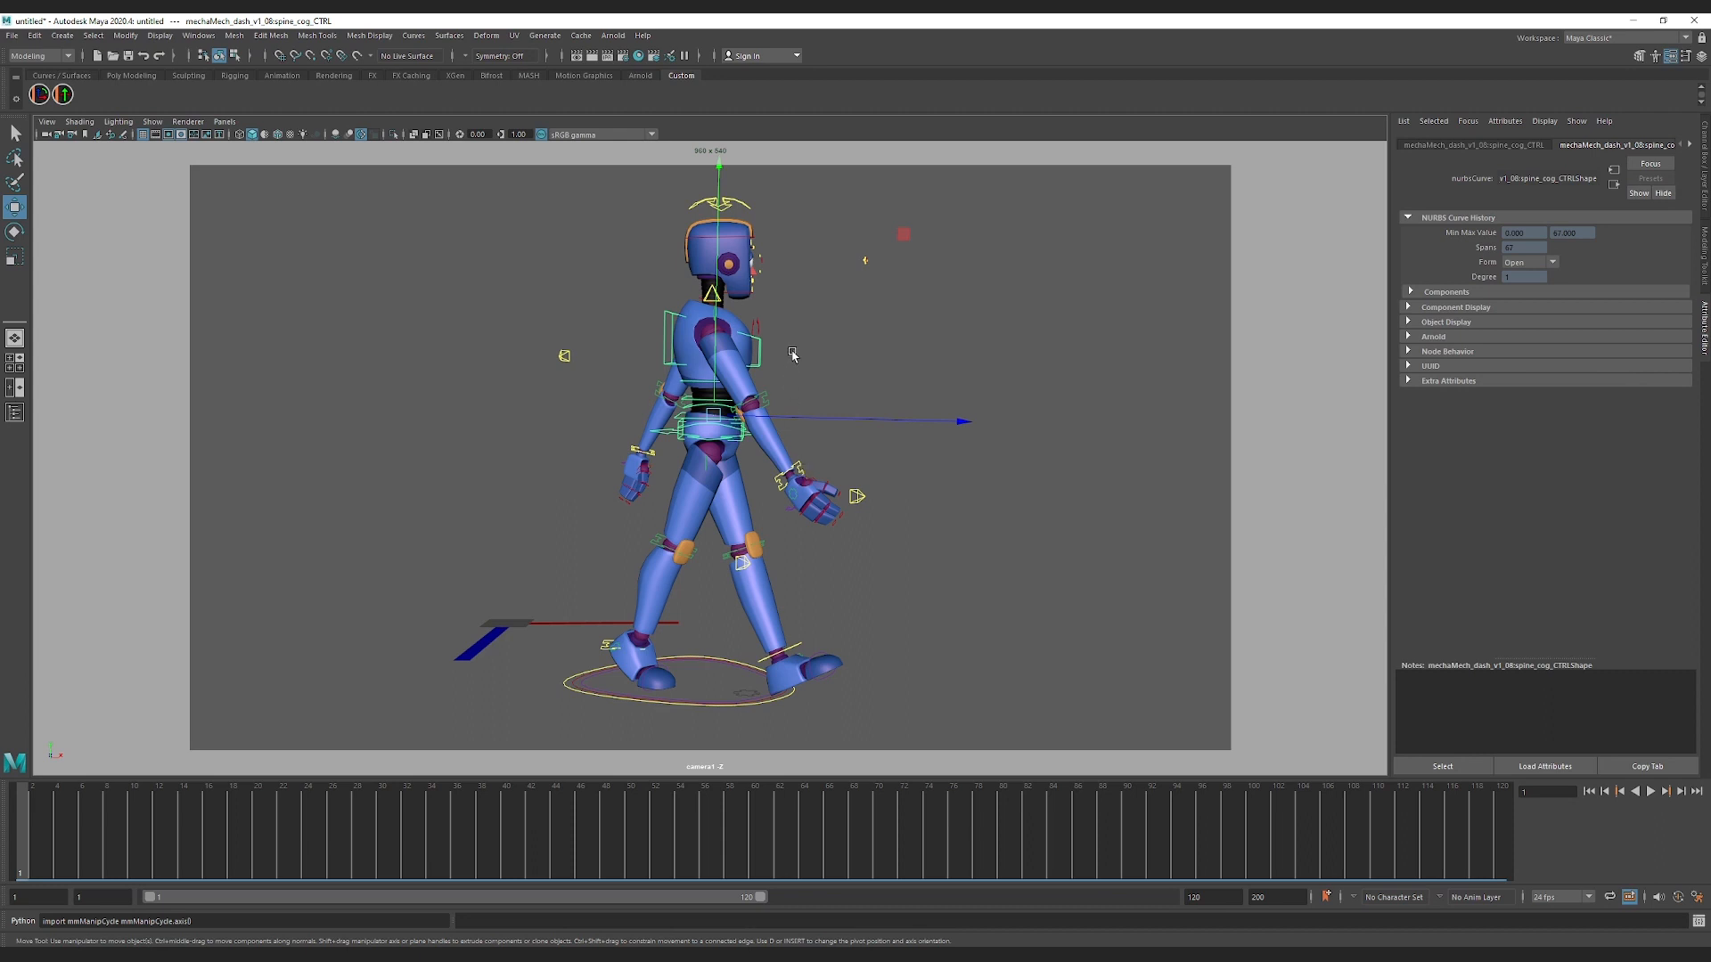
Step: Cycle the manipulator to the X axis, try moving the spine cog control along its Object-space X axis and undo the move
key("grave")
key("grave")
key("grave")
middle_click_drag(806, 350, 784, 271)
key("ctrl+z")
Step: Return to the camera1 view, try a small move of the spine cog control along its X axis and undo it
key("space")
left_click_drag(820, 398, 826, 325)
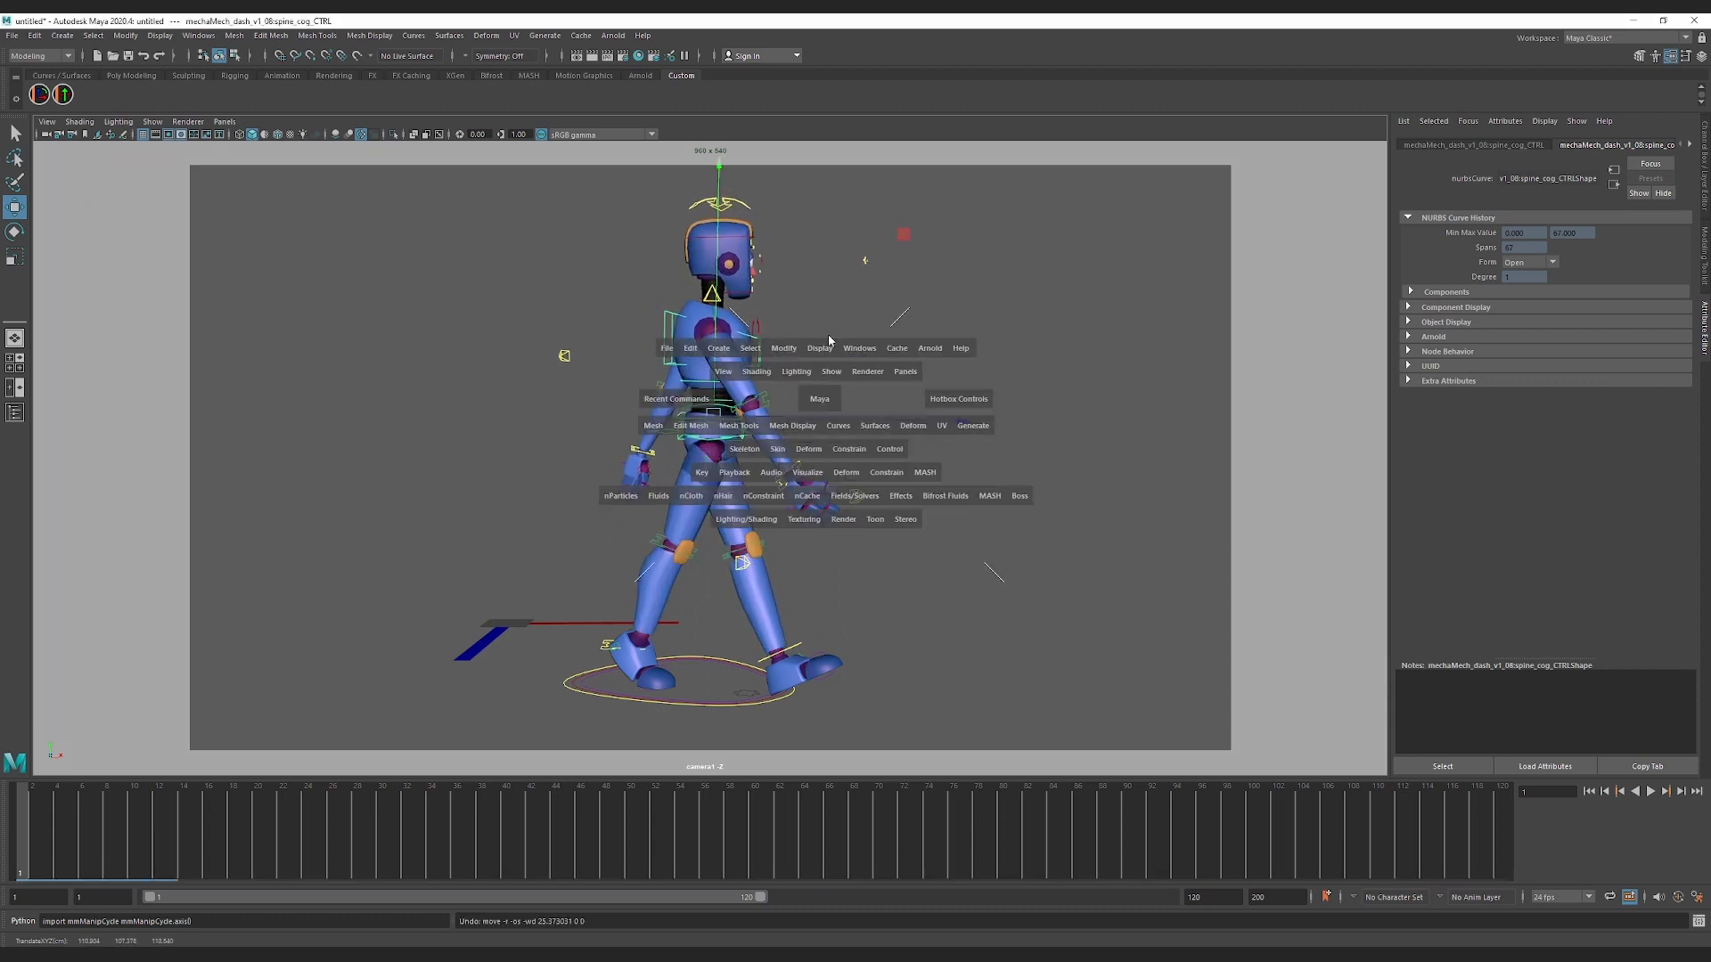
left_click(675, 349)
key("space")
left_click(827, 330)
mouse_move(860, 345)
left_click(980, 346)
middle_click_drag(817, 360, 801, 407)
key("ctrl+z")
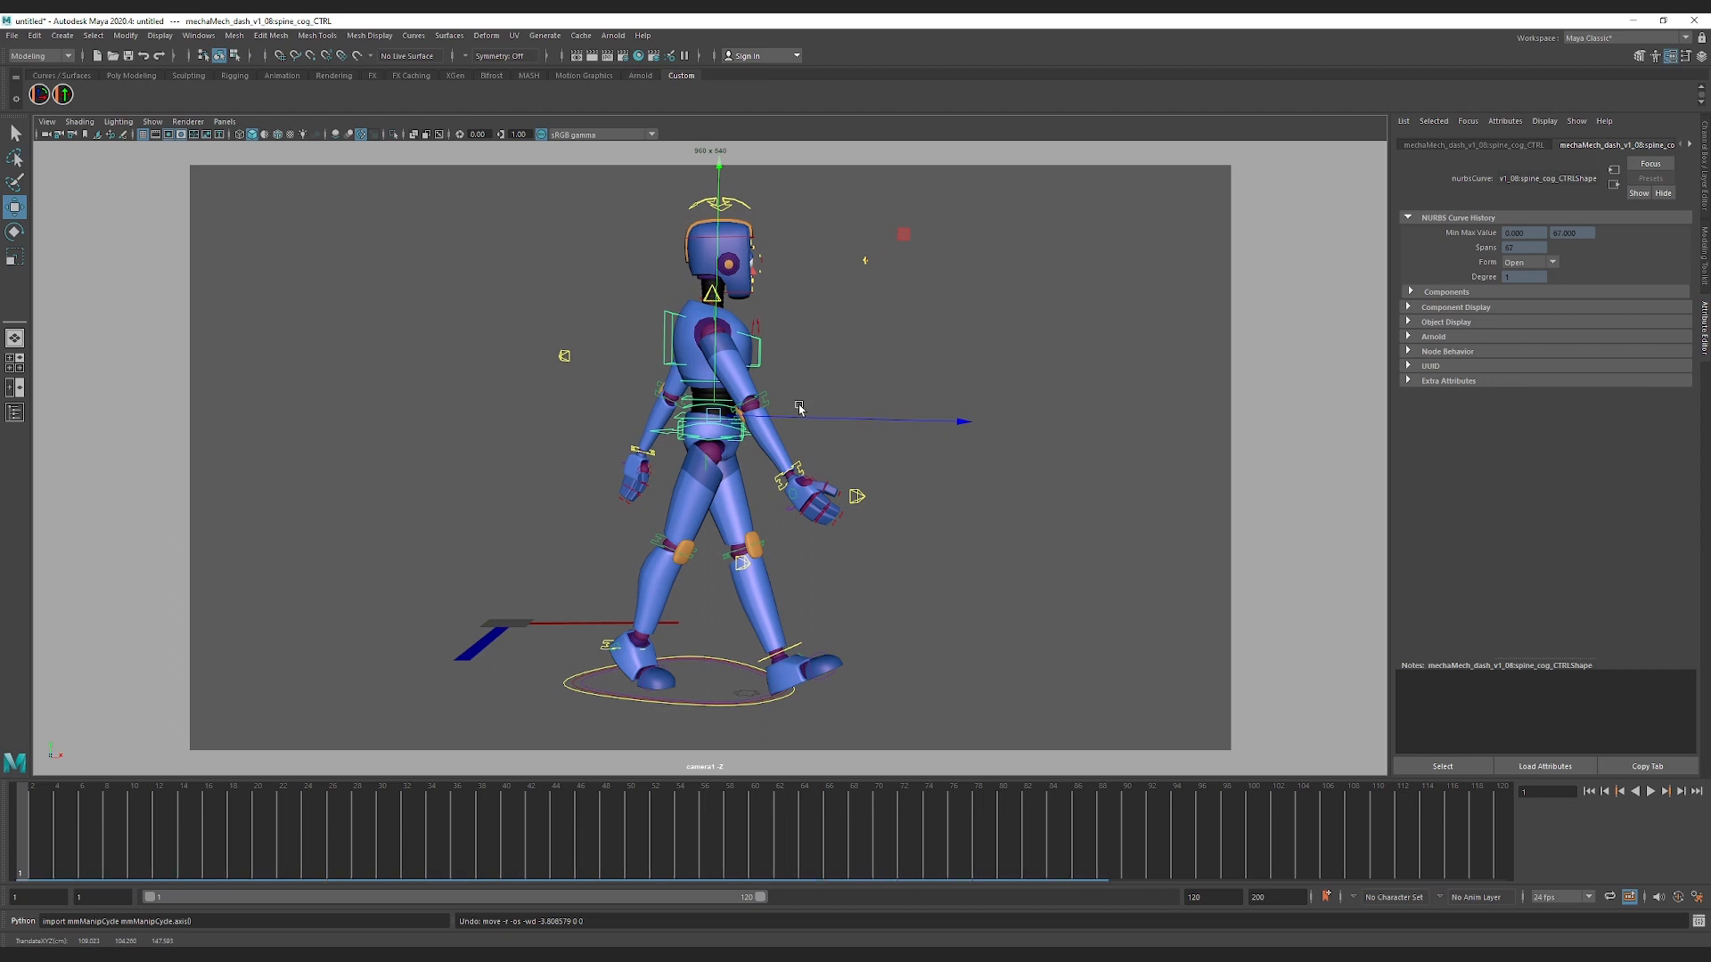
Step: Deselect and reselect the spine cog control and switch the Move tool from Object to World space
left_click(947, 407)
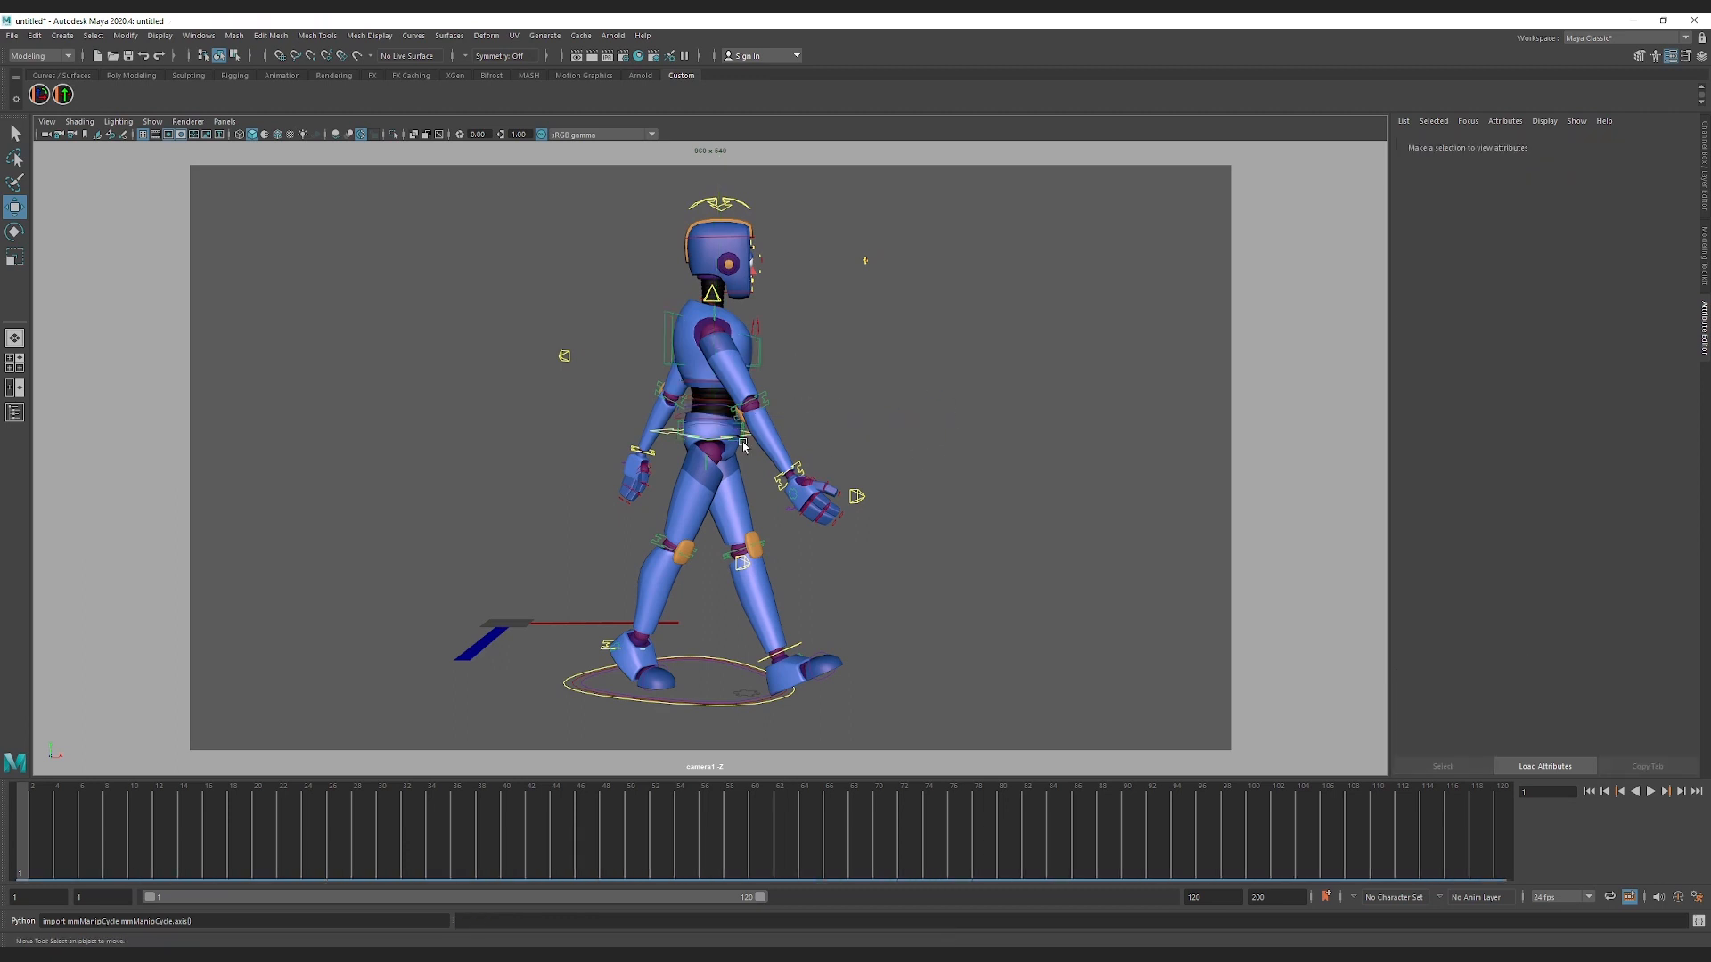
left_click(657, 434)
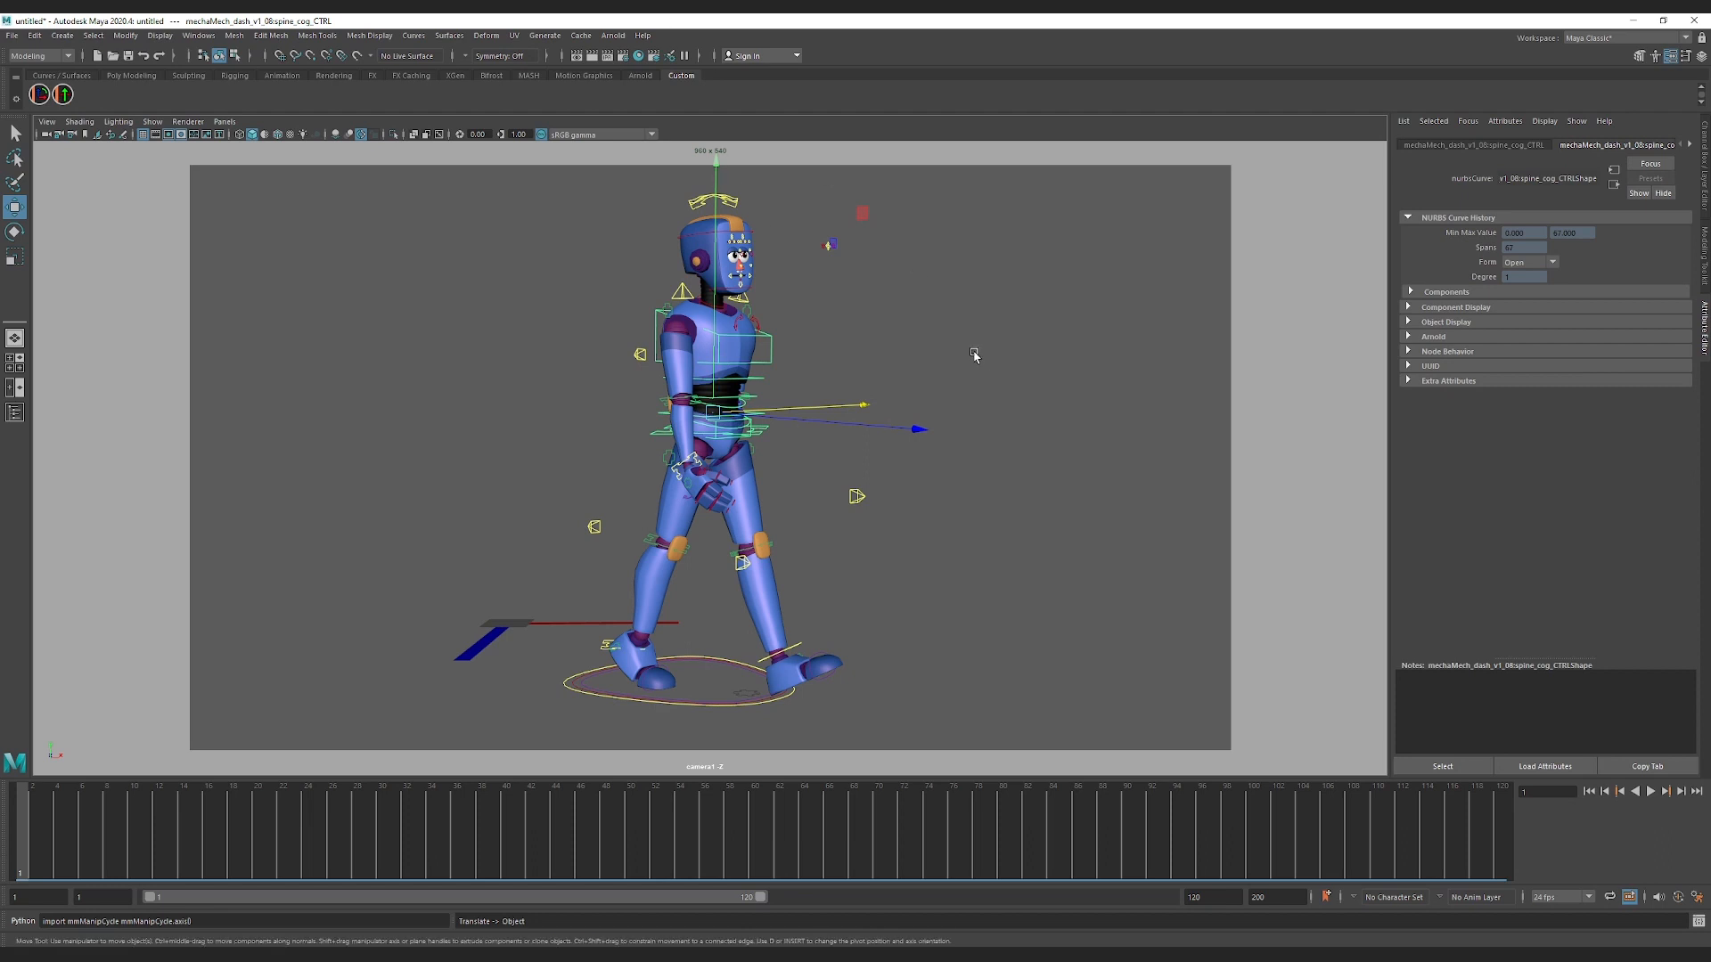
left_click_drag(951, 388, 873, 380)
key("w")
key("w")
key("w")
left_click_drag(810, 377, 729, 389)
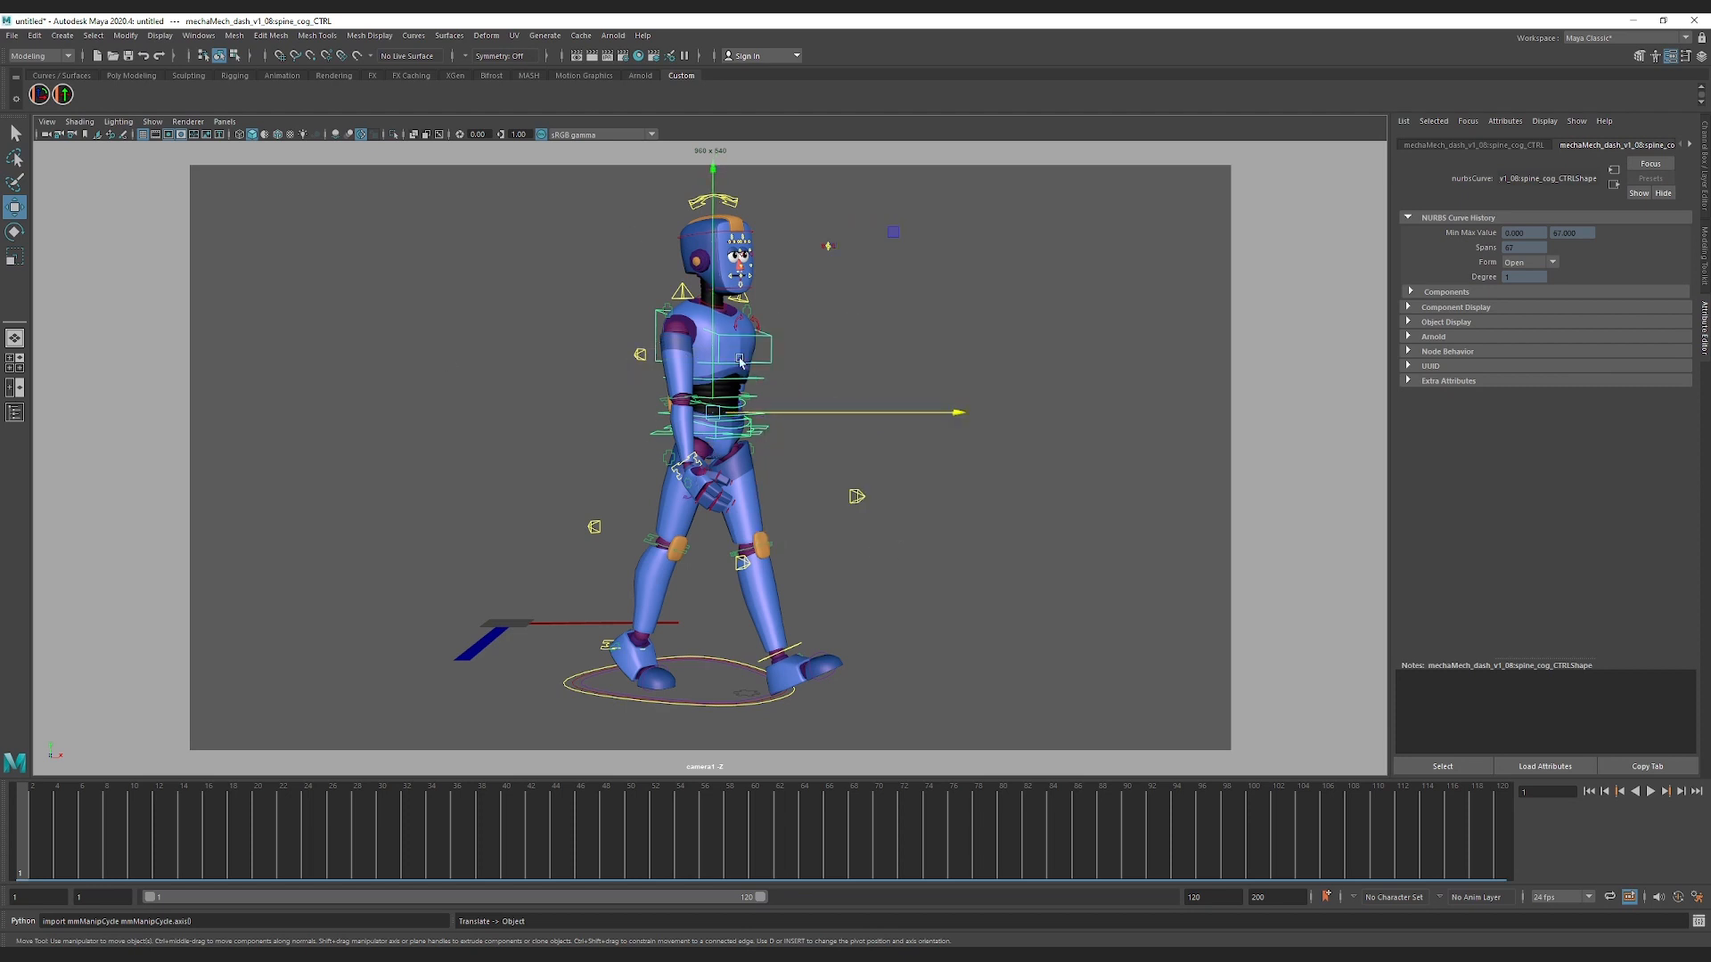
Step: Cycle the Move tool to Parent space, nudge the spine cog control slightly and return the tool to World space
key("w")
key("w")
key("w")
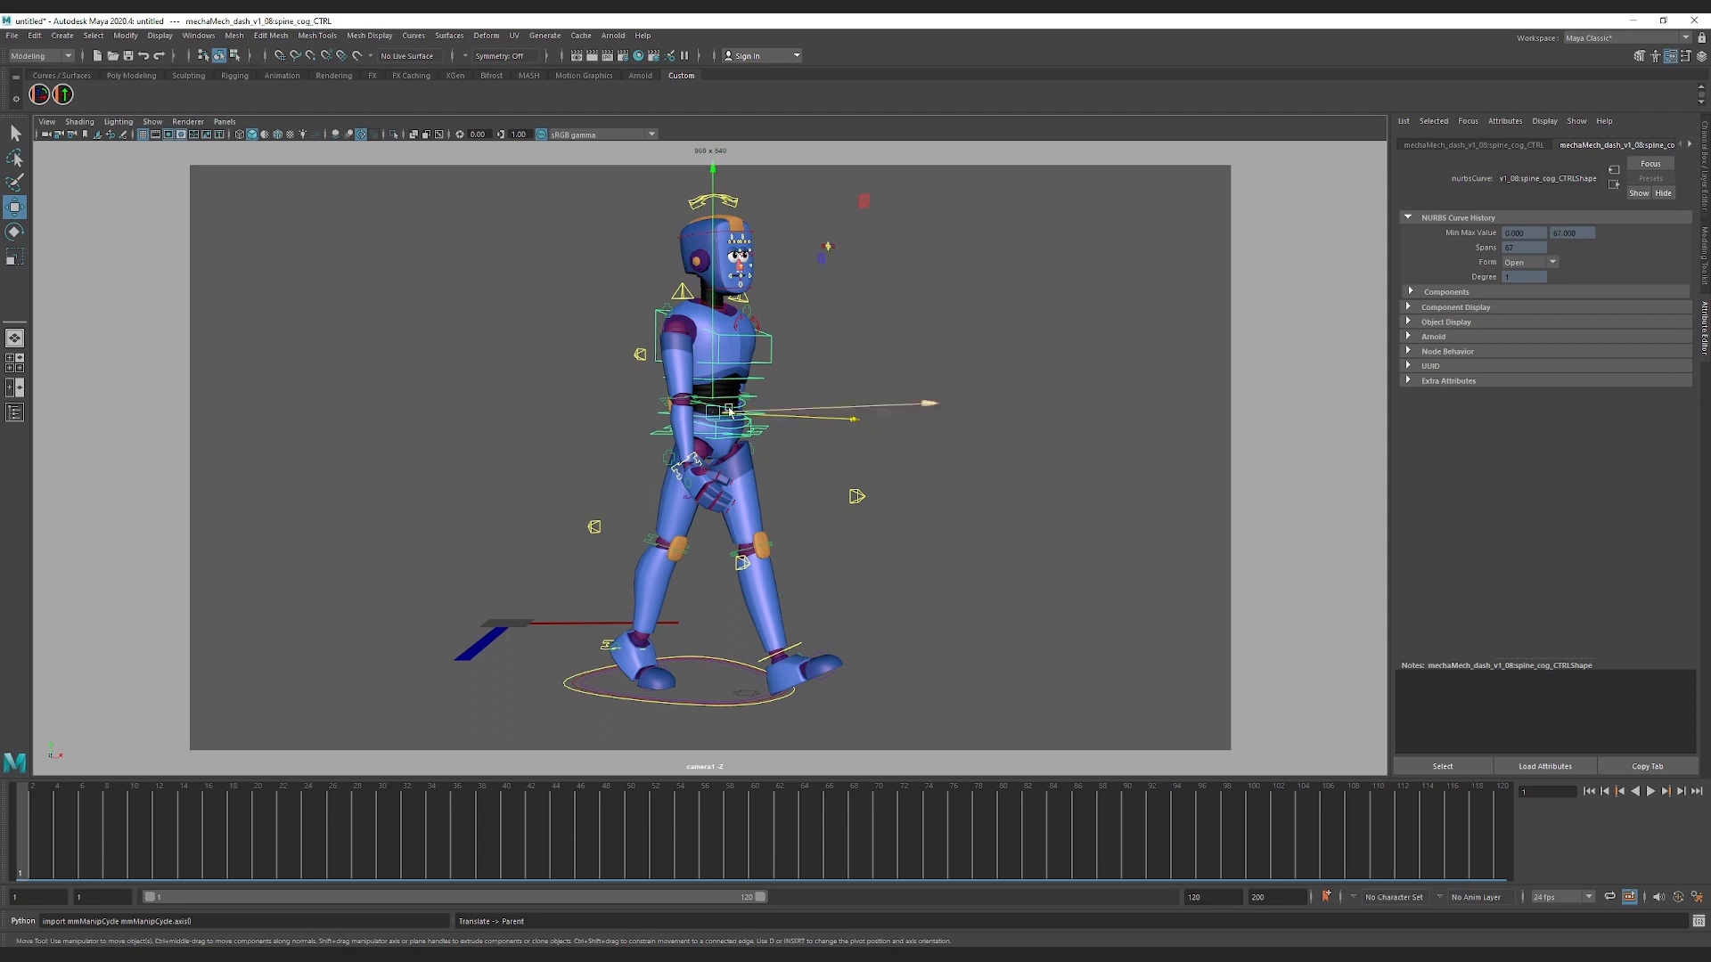
key("w")
left_click_drag(785, 425, 783, 415)
key("w")
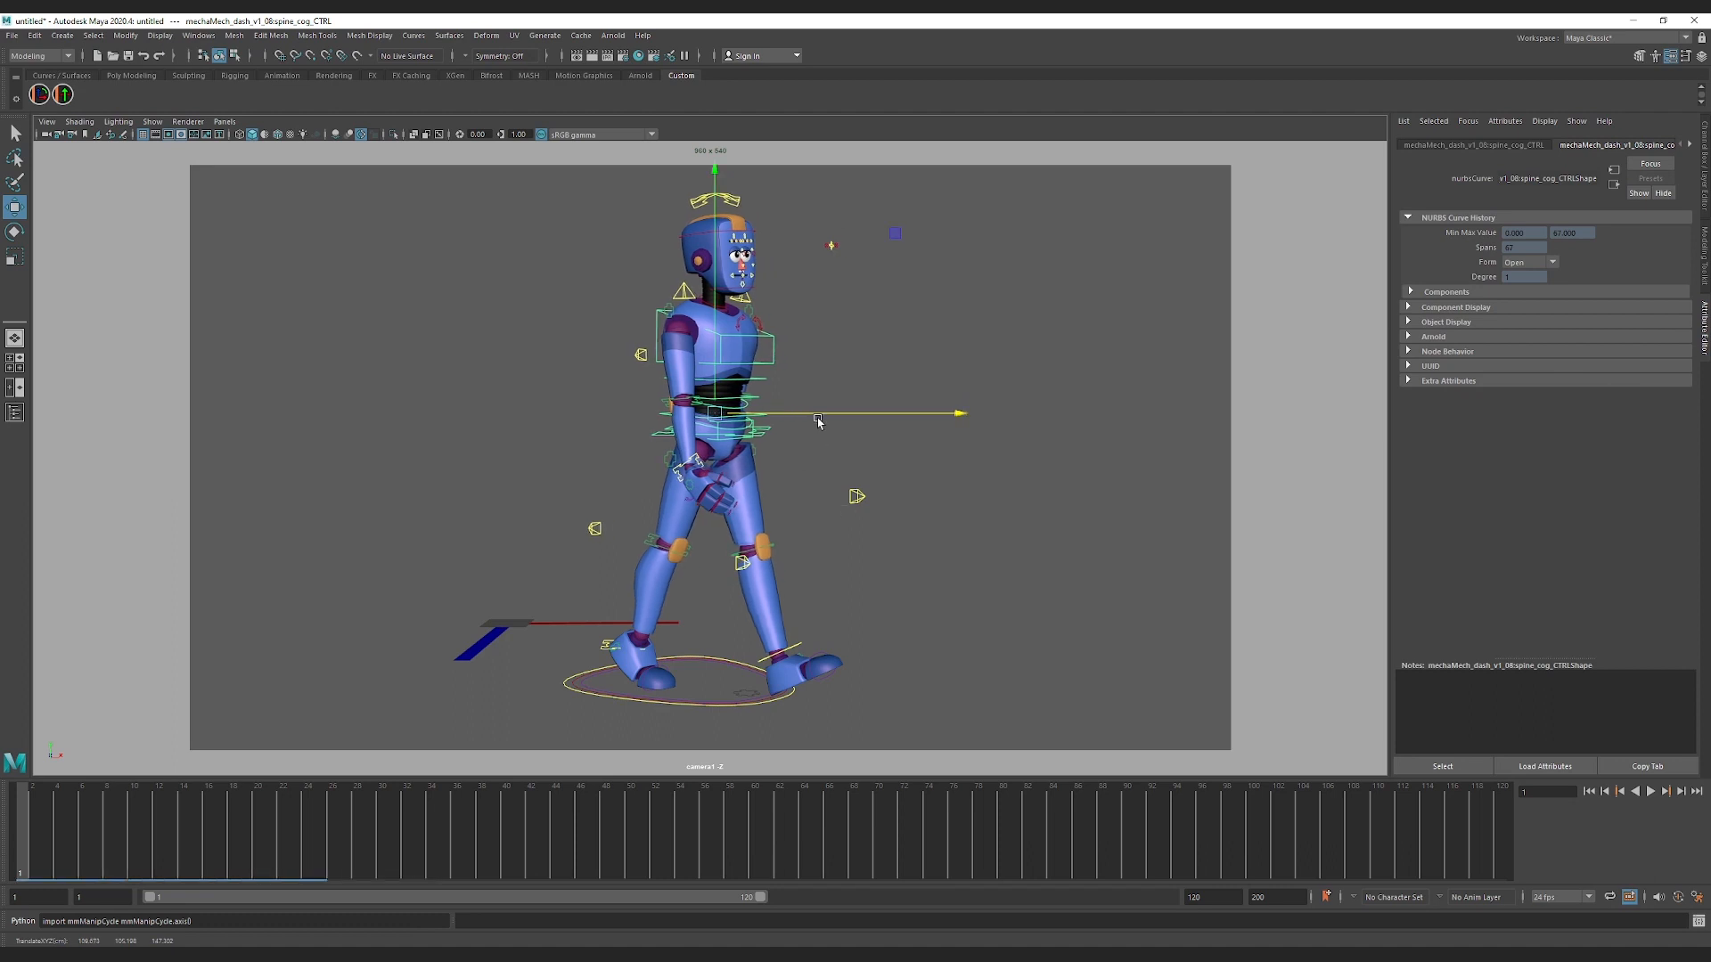
Step: Reselect the spine cog control and check the Move tool's space options with Object space active
left_click(901, 558)
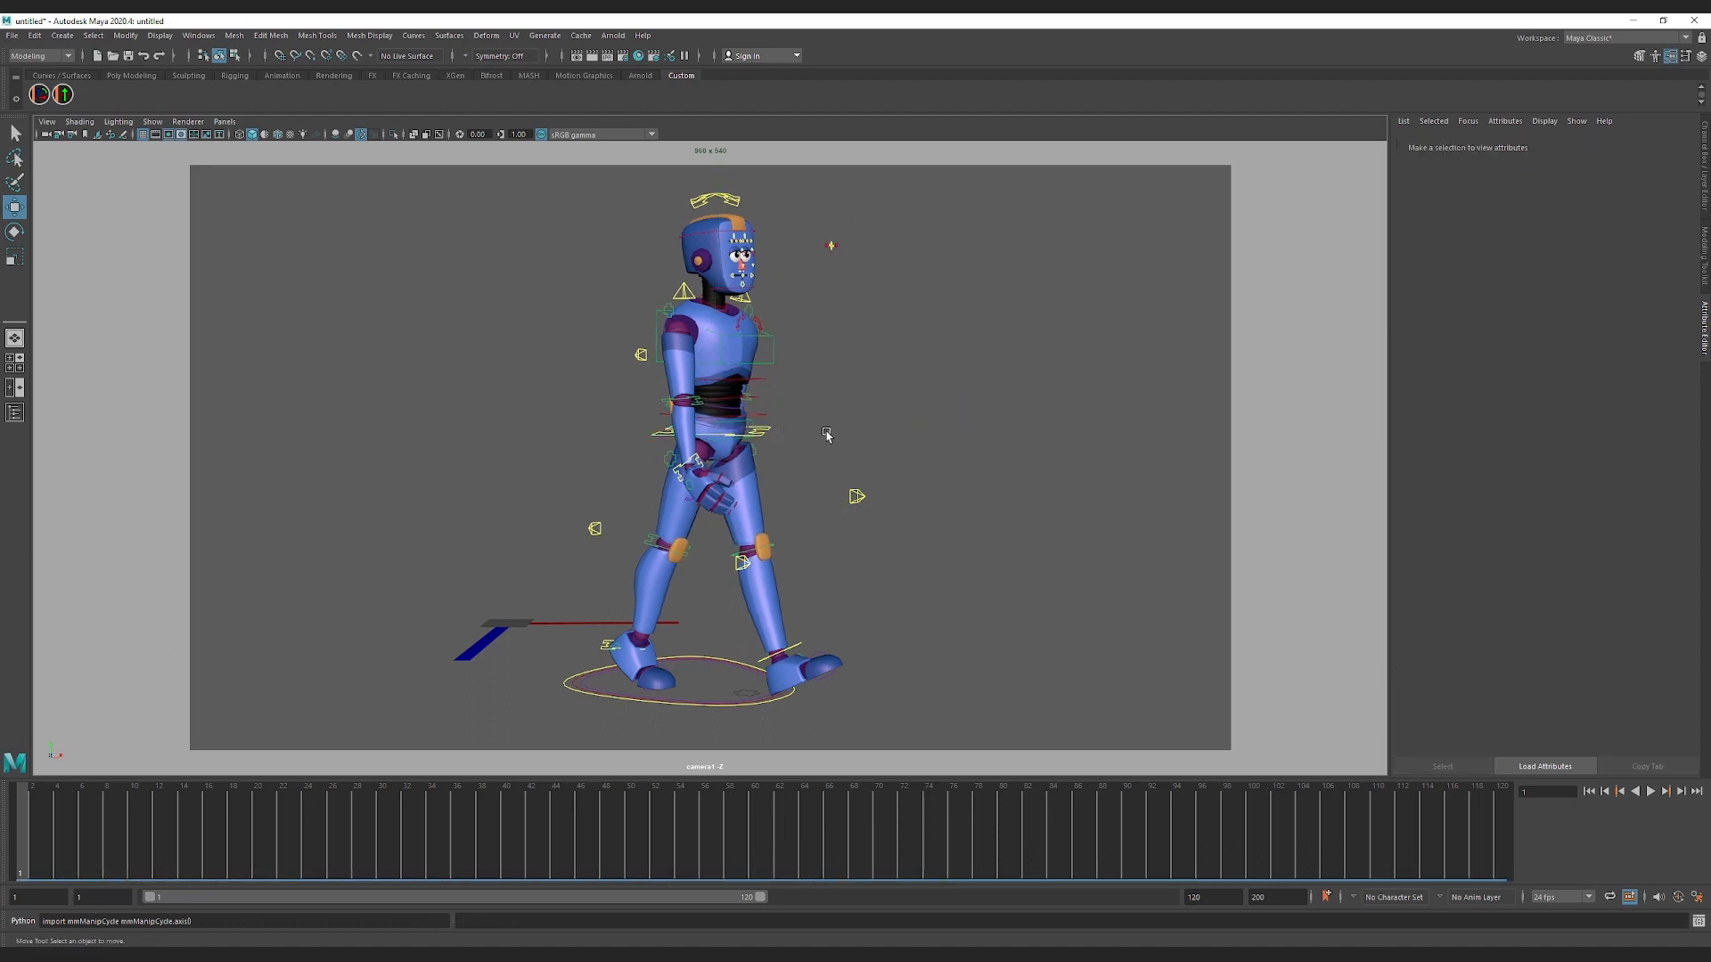
left_click(767, 432)
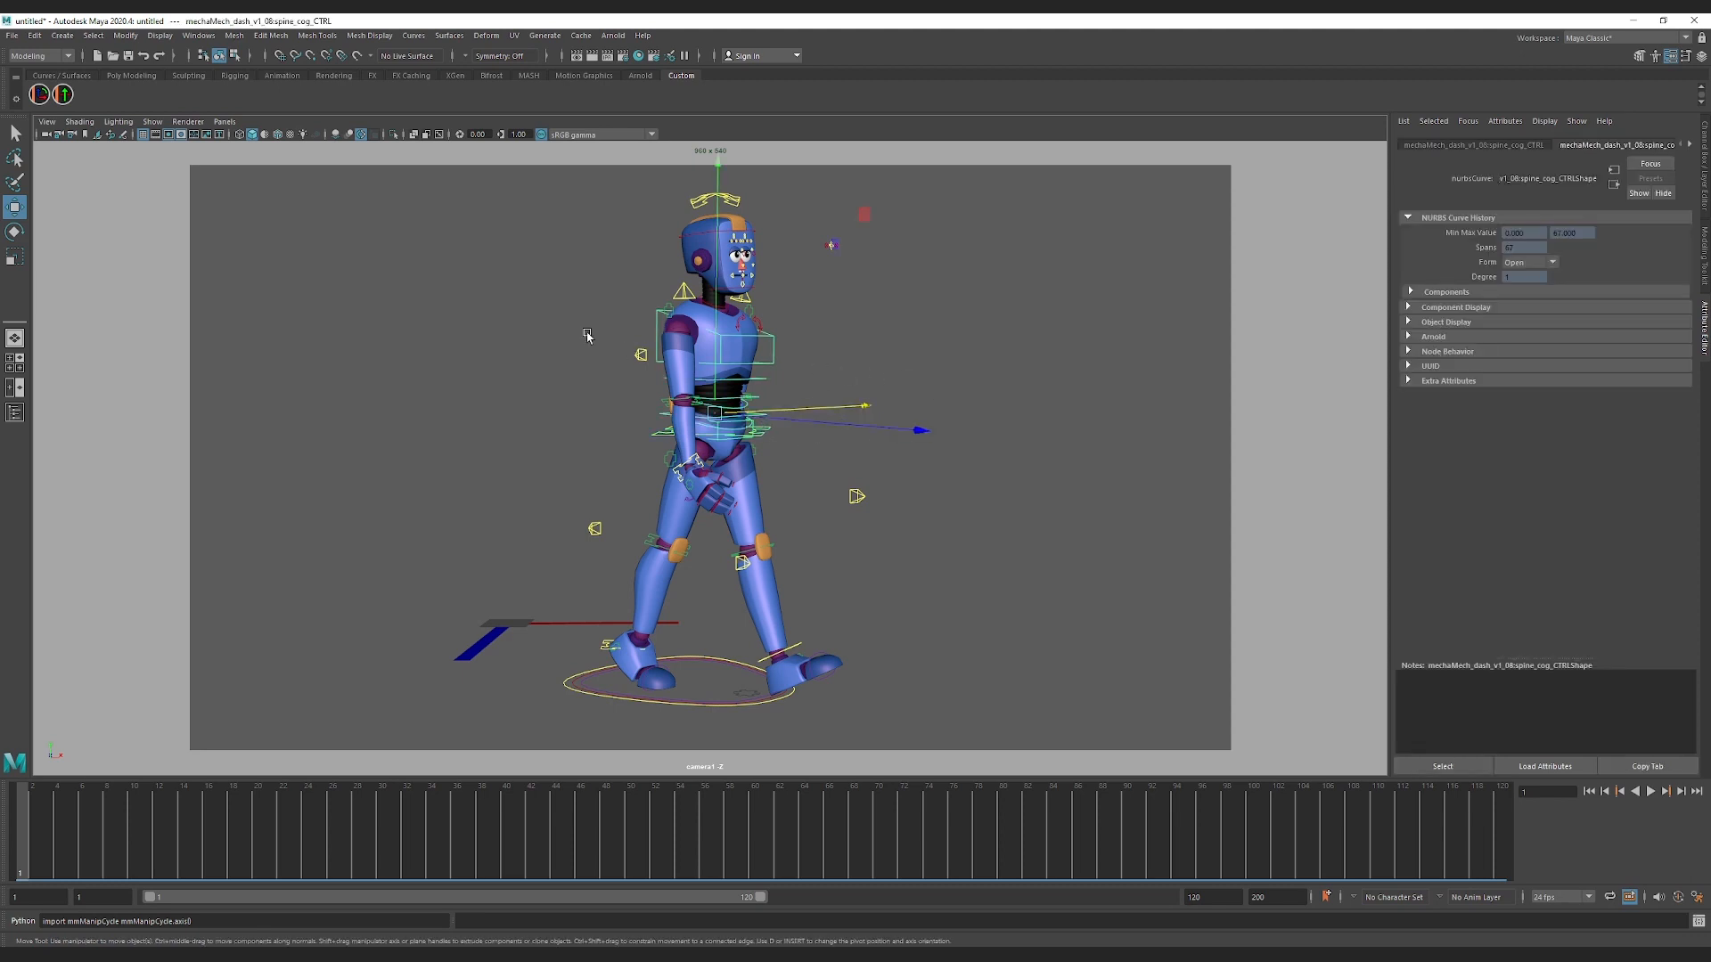
key("w")
key("w")
right_click(826, 365)
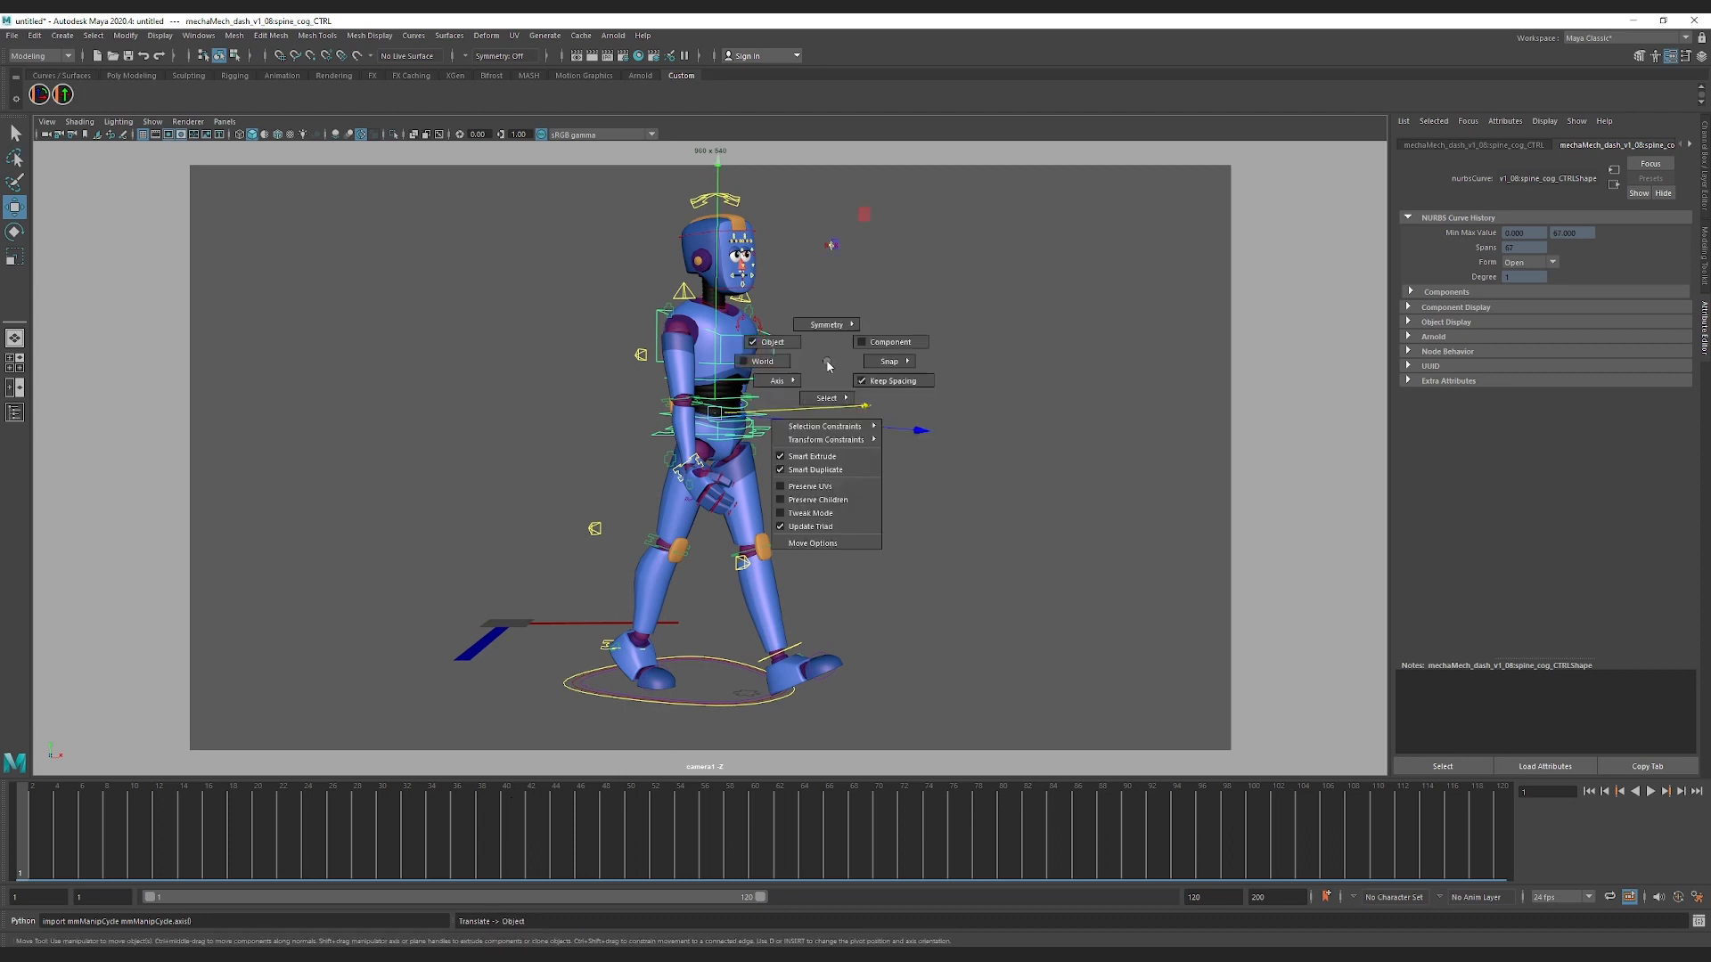
left_click(1005, 467)
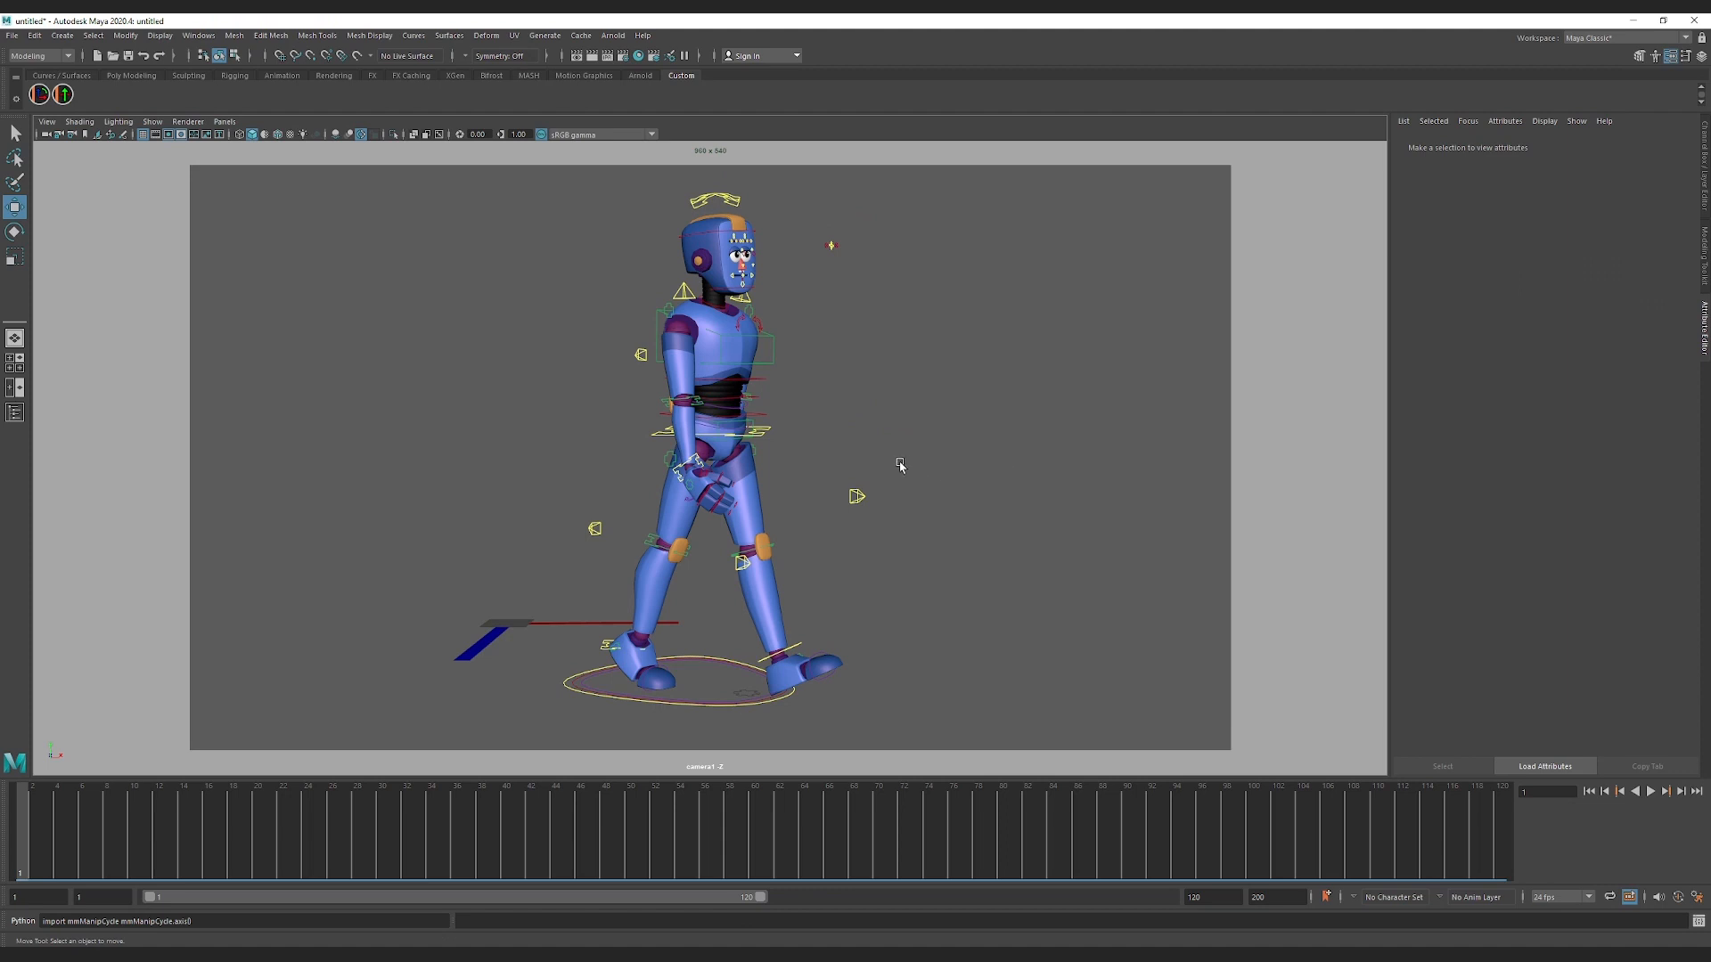
left_click(767, 429)
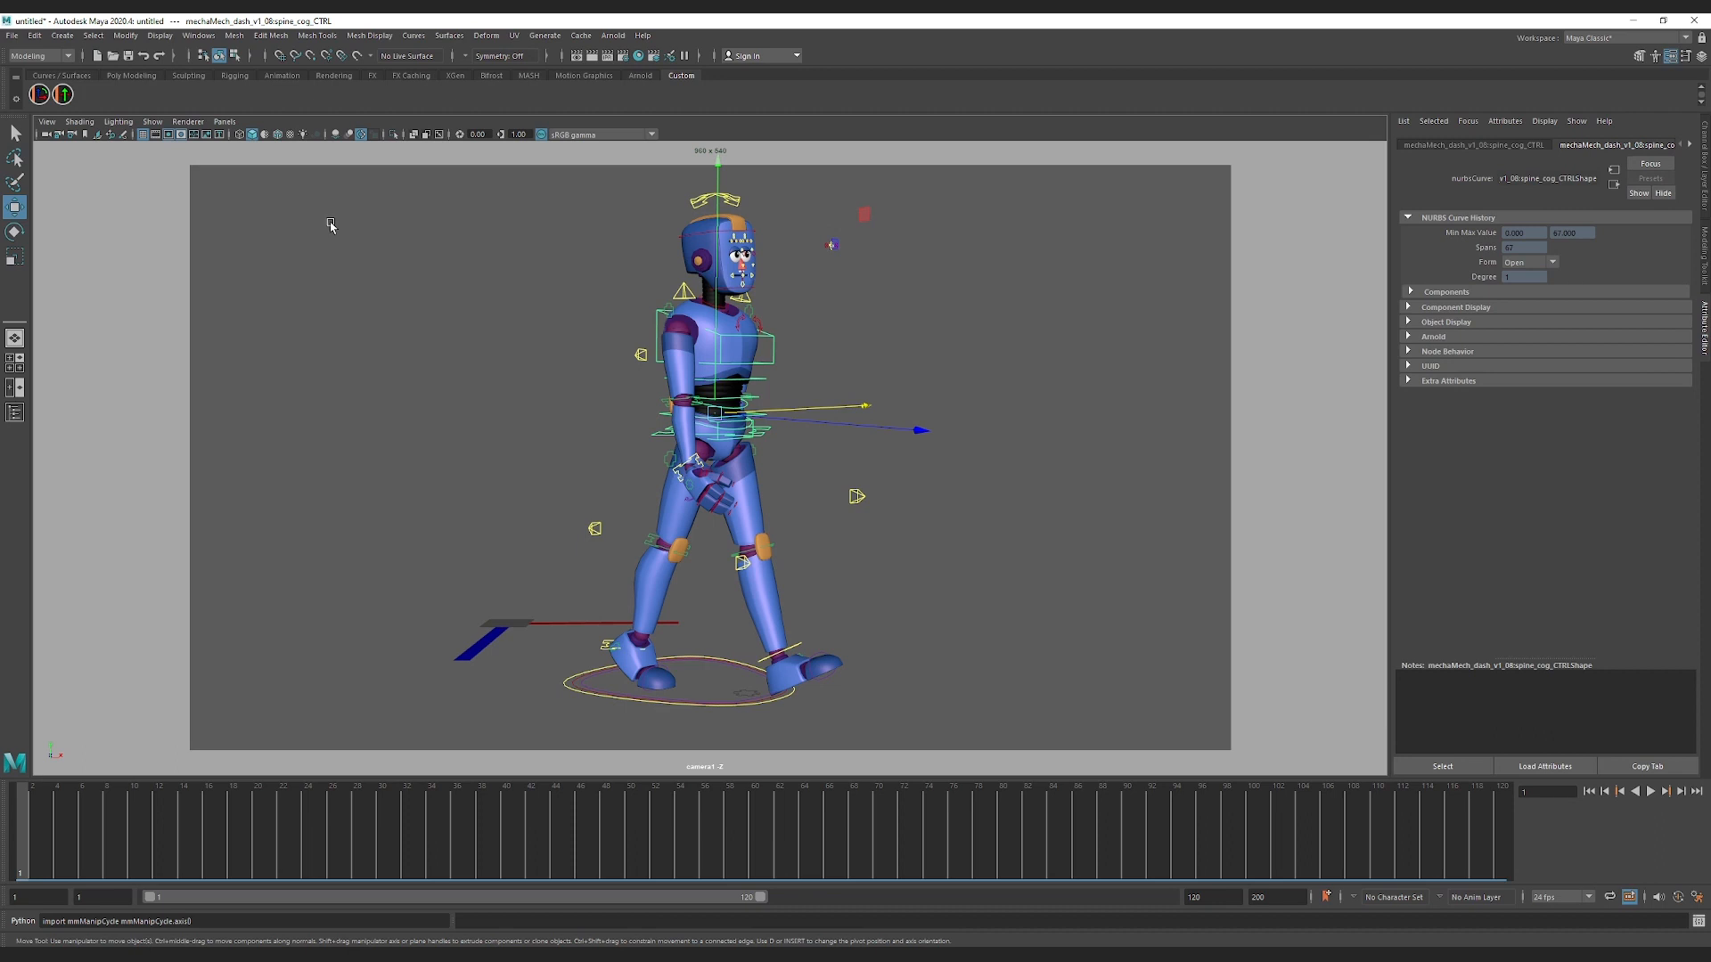
key("w")
left_click(907, 321)
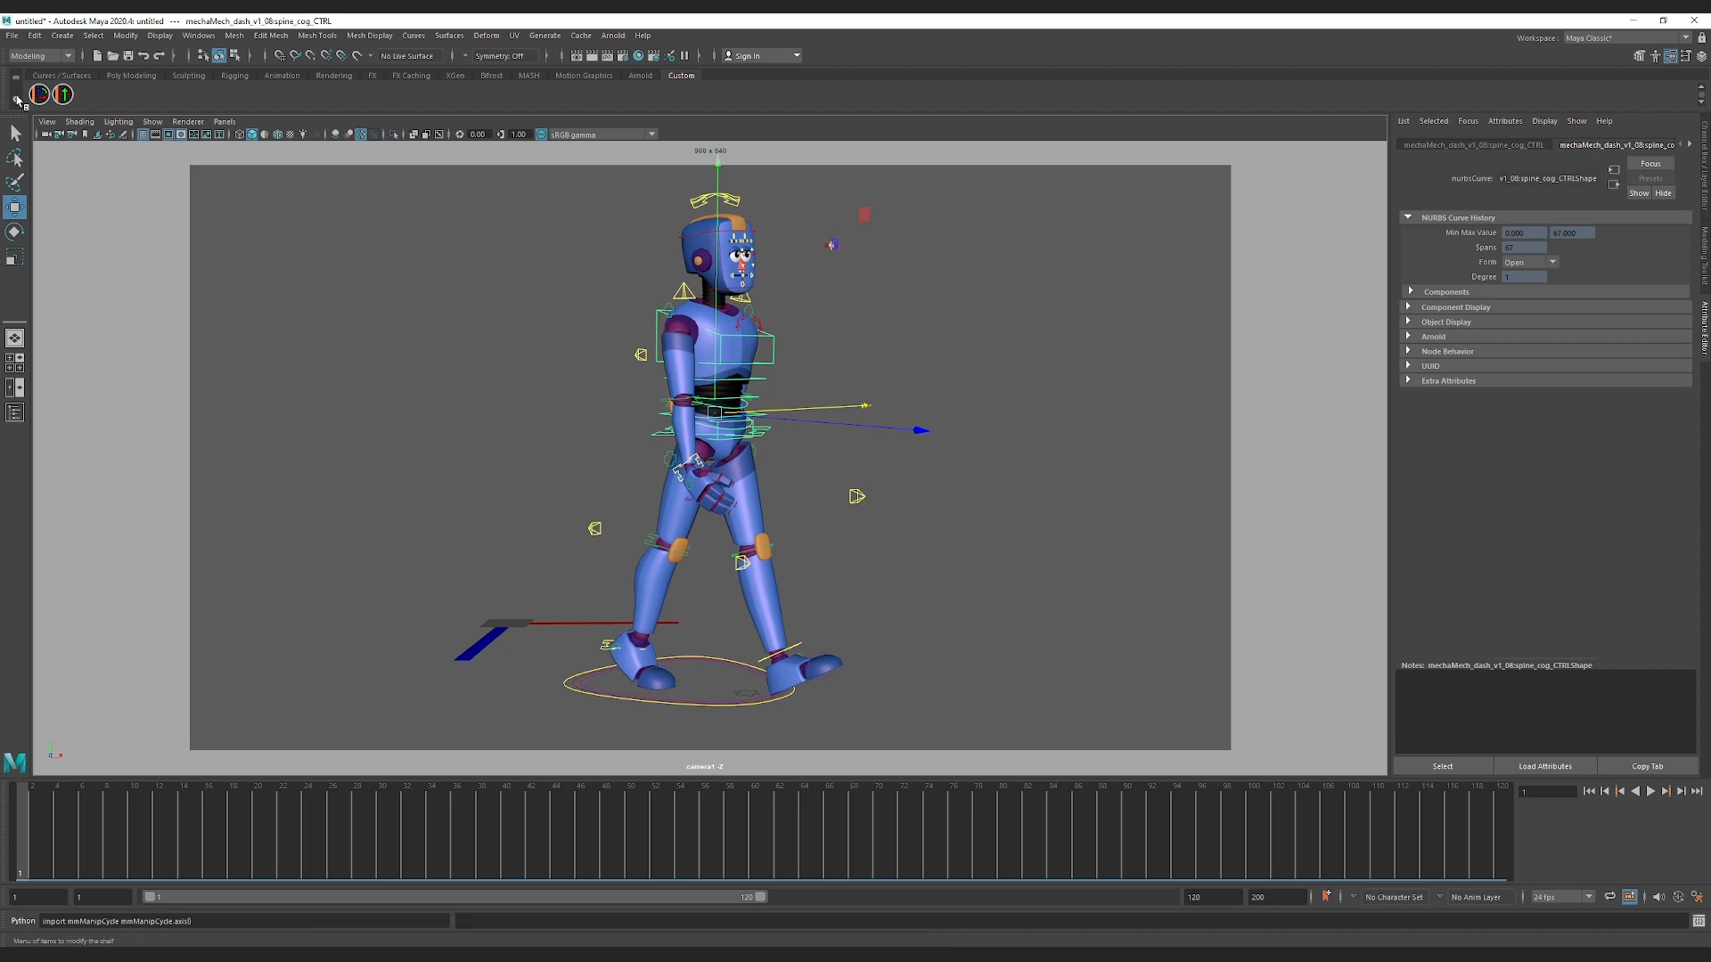
Step: Open the Python command of the mmManipCycle space shelf button for editing
right_click(61, 92)
left_click(68, 113)
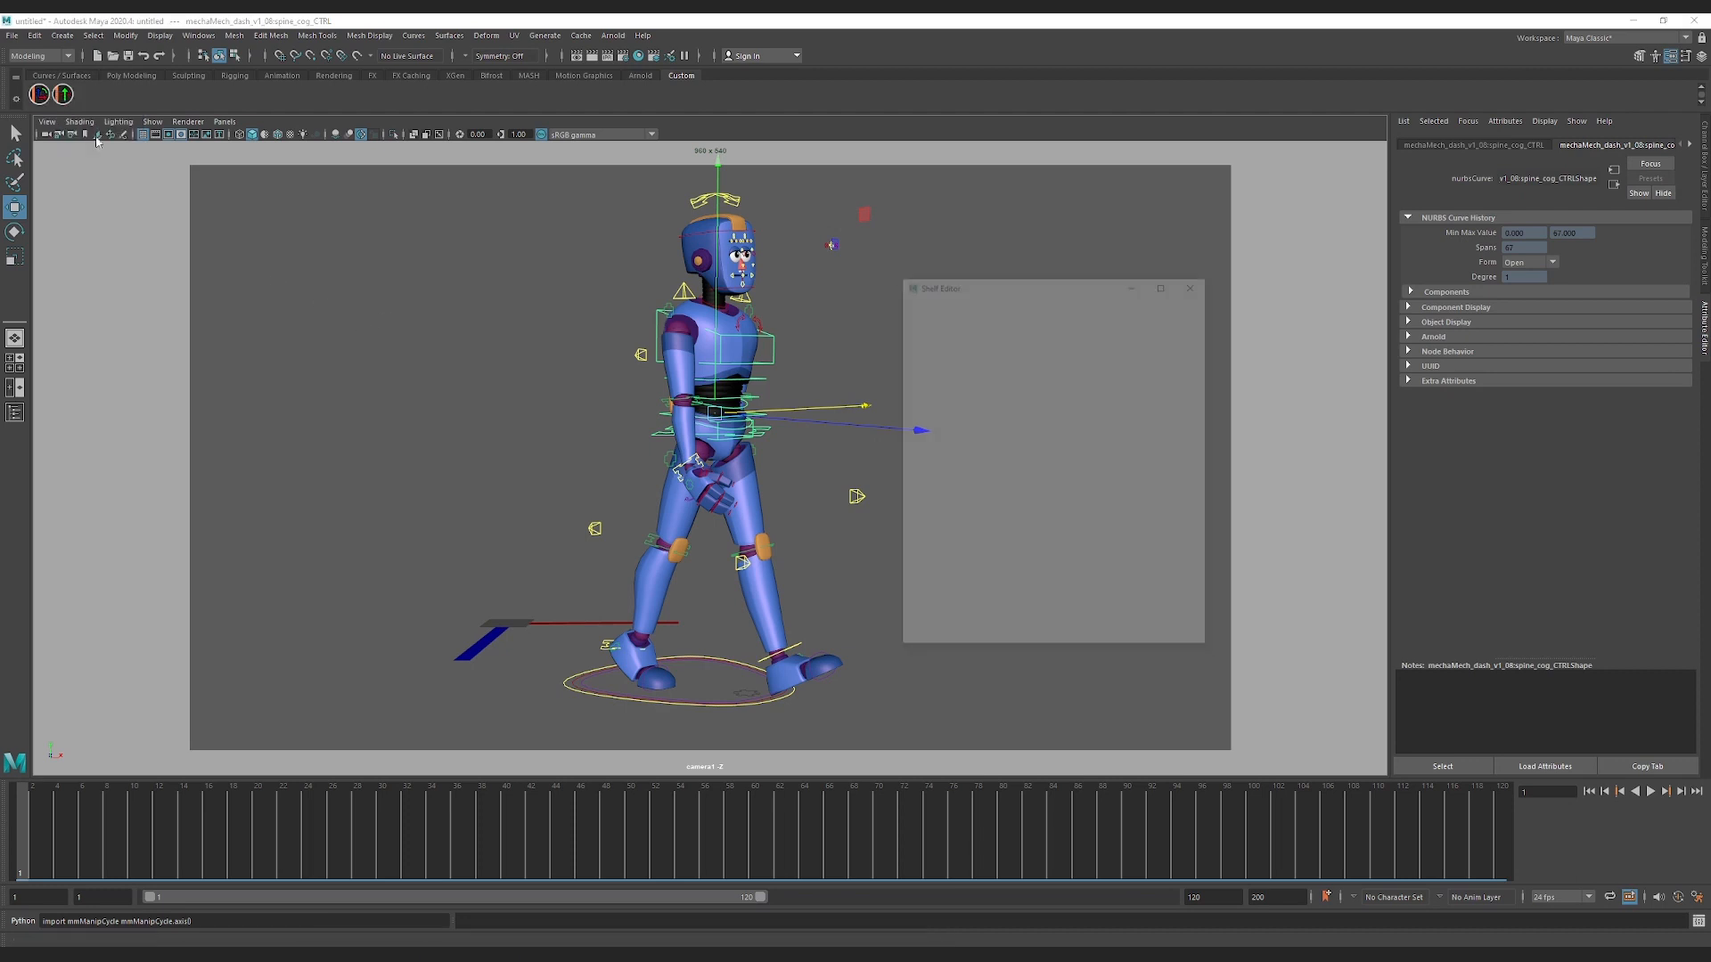
left_click_drag(1006, 283, 1021, 283)
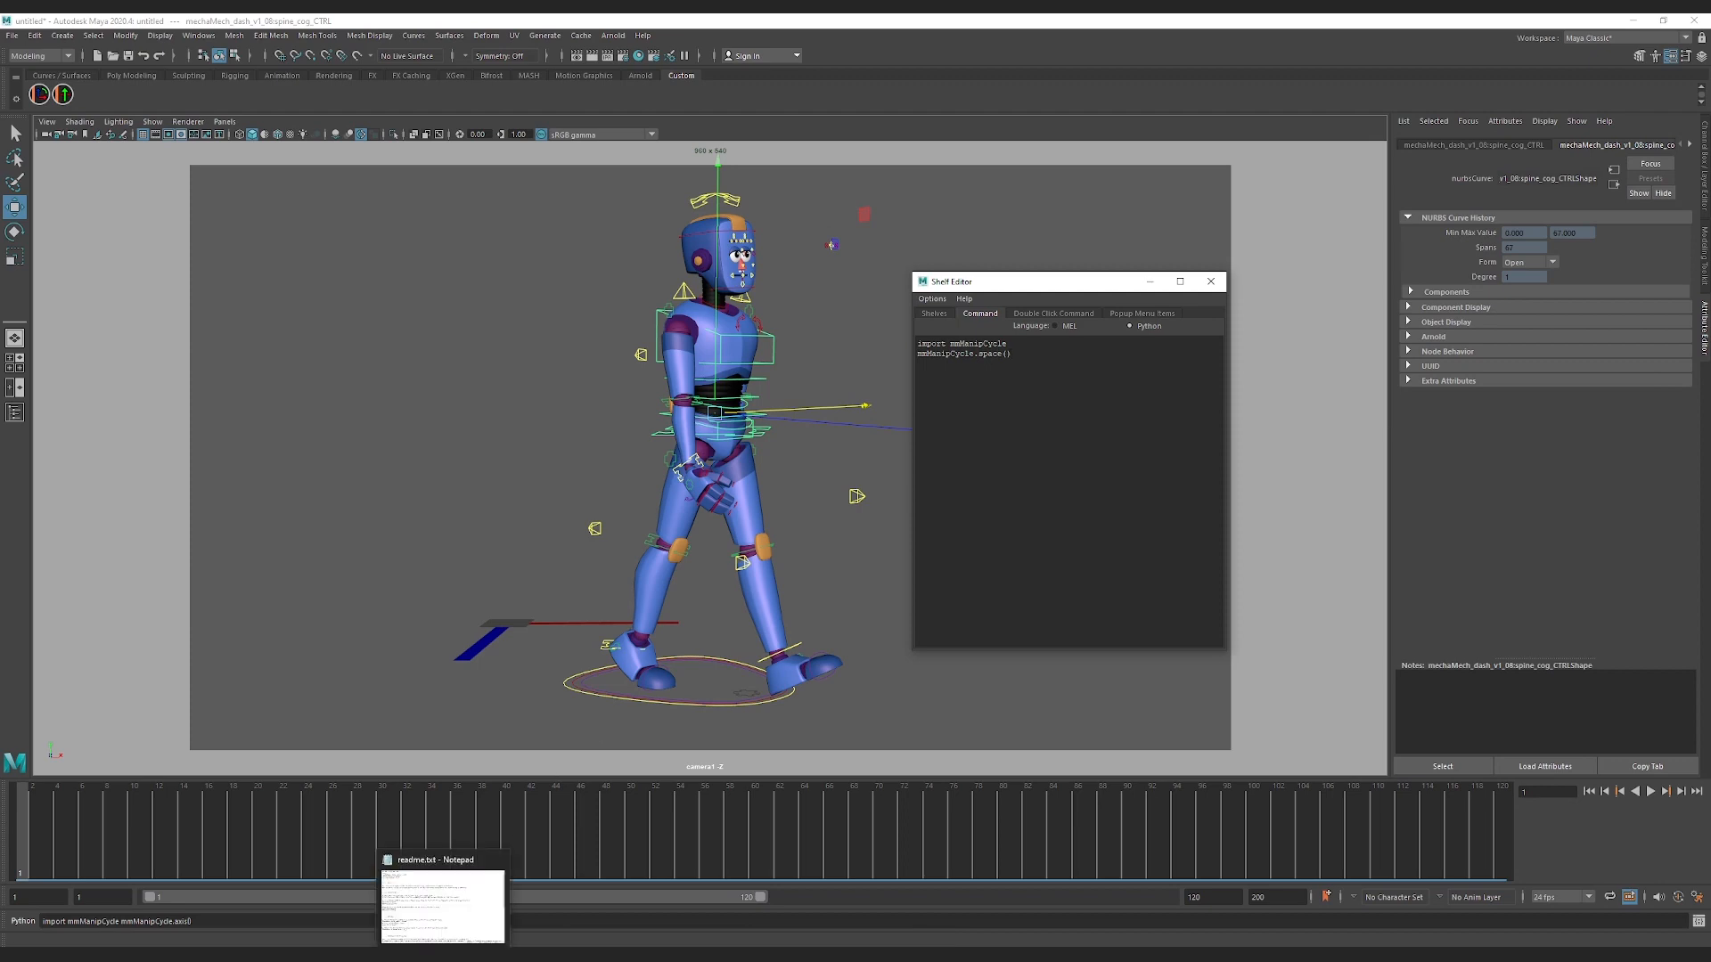
Step: Switch to readme.txt in Notepad and examine the modified space and axis cycle examples and the full list of available options
left_click(444, 955)
scroll(386, 402, "down", 5)
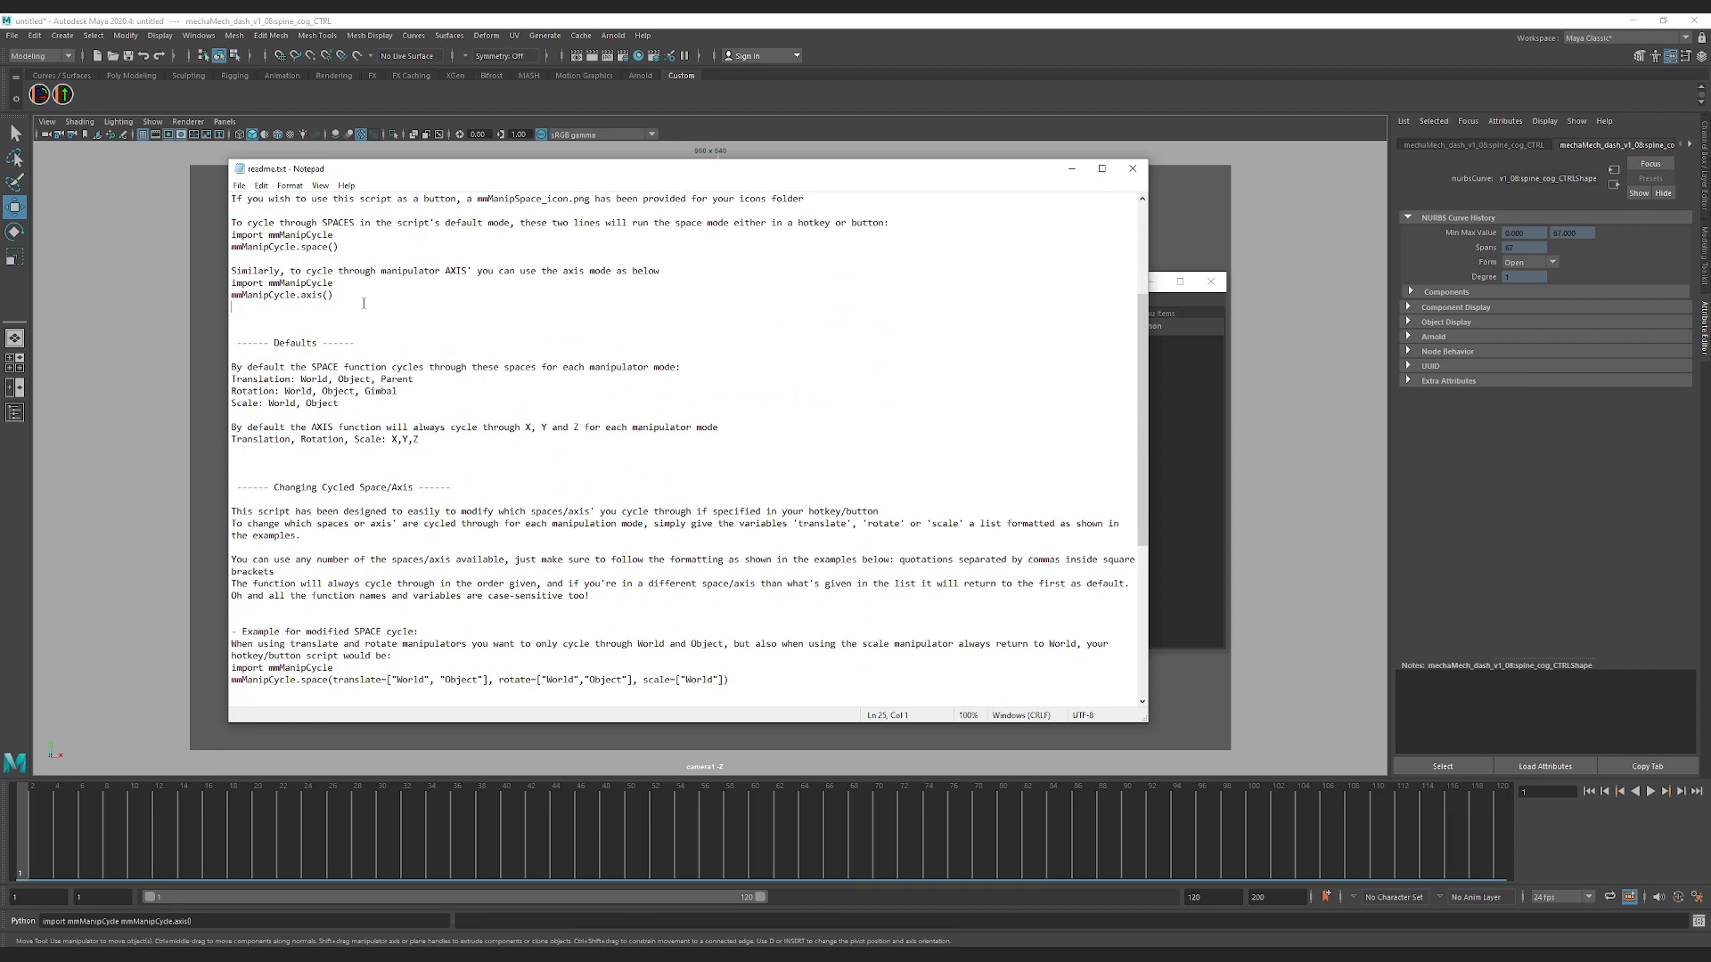
scroll(345, 281, "down", 7)
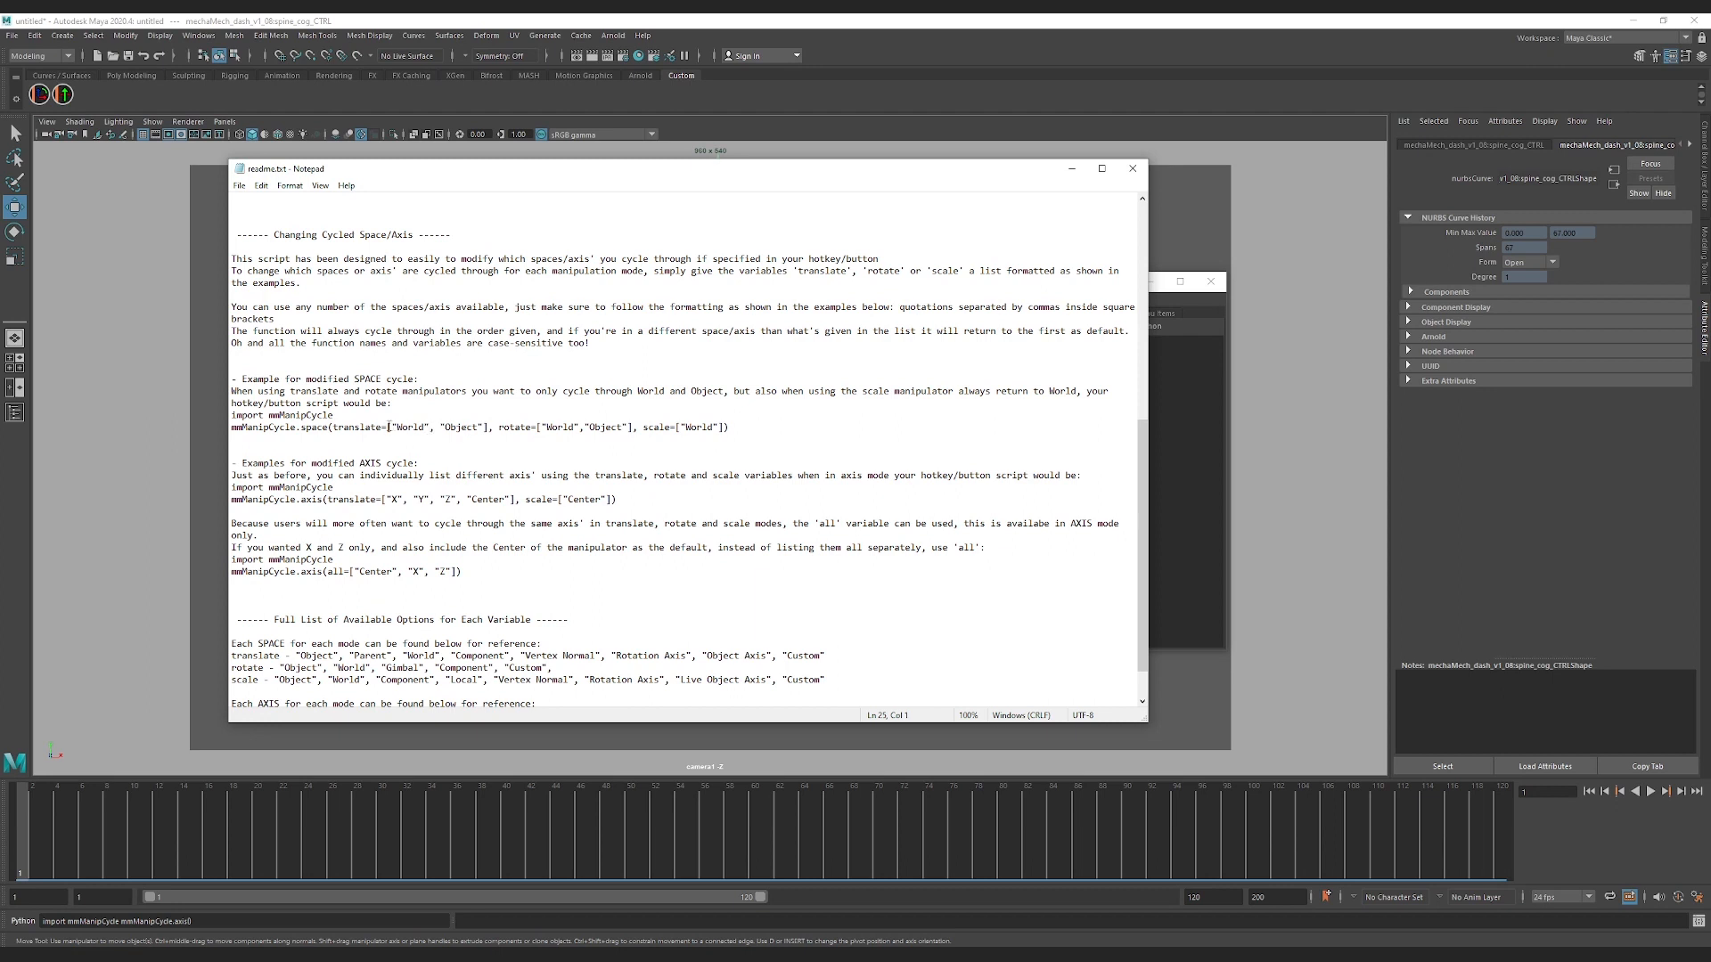
left_click_drag(392, 427, 483, 427)
left_click(433, 426)
left_click_drag(426, 427, 478, 429)
left_click(484, 428)
scroll(532, 359, "down", 2)
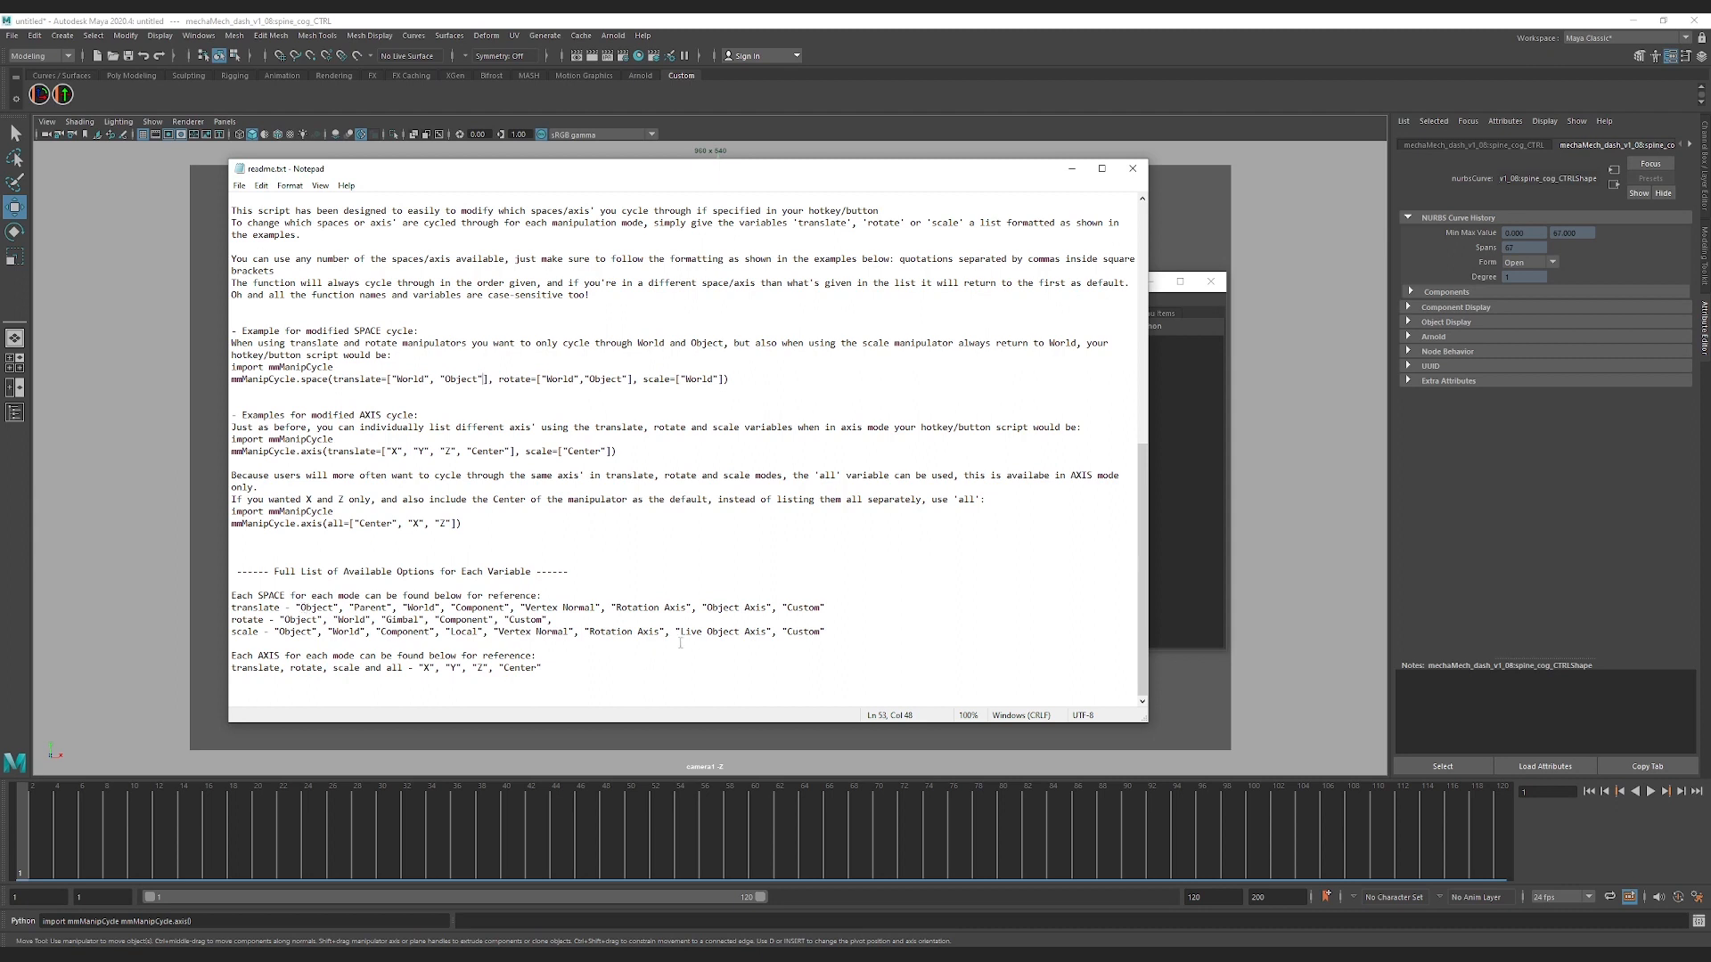
left_click(246, 614)
Step: Change the space button's command to mmManipCycle.space(translate=["World","Object"], rotate=["World","Object"]) in Maya and close the Shelf Editor
left_click(1186, 428)
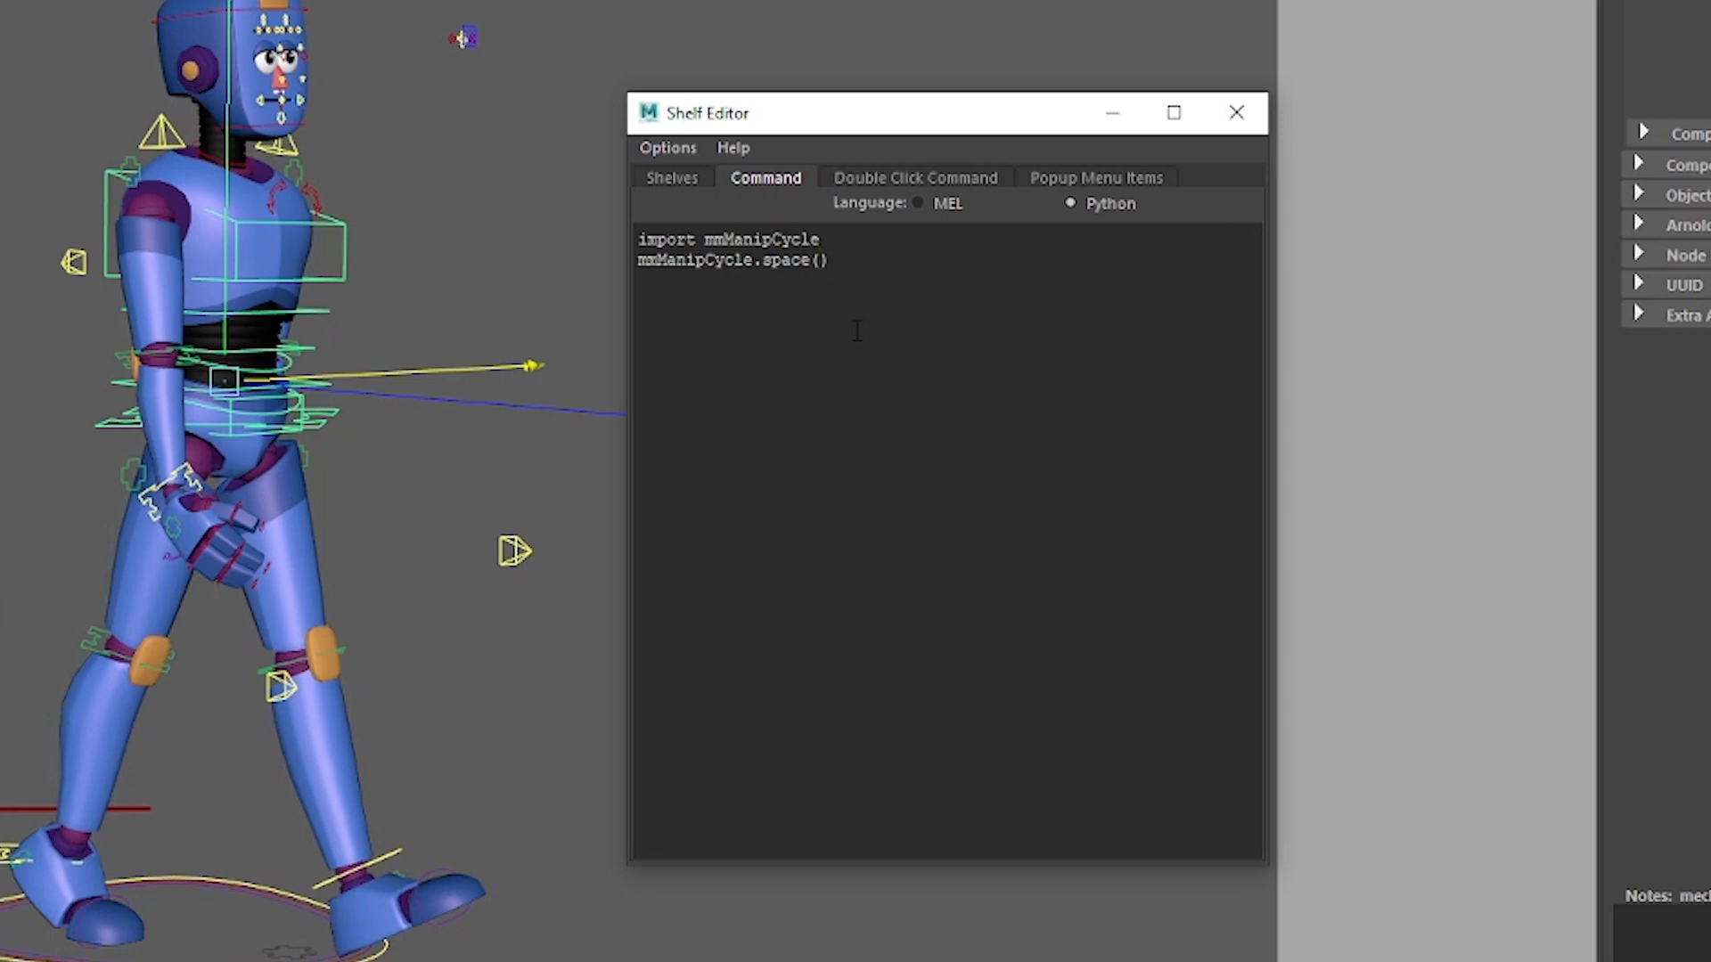
type("translate=[\"World\",")
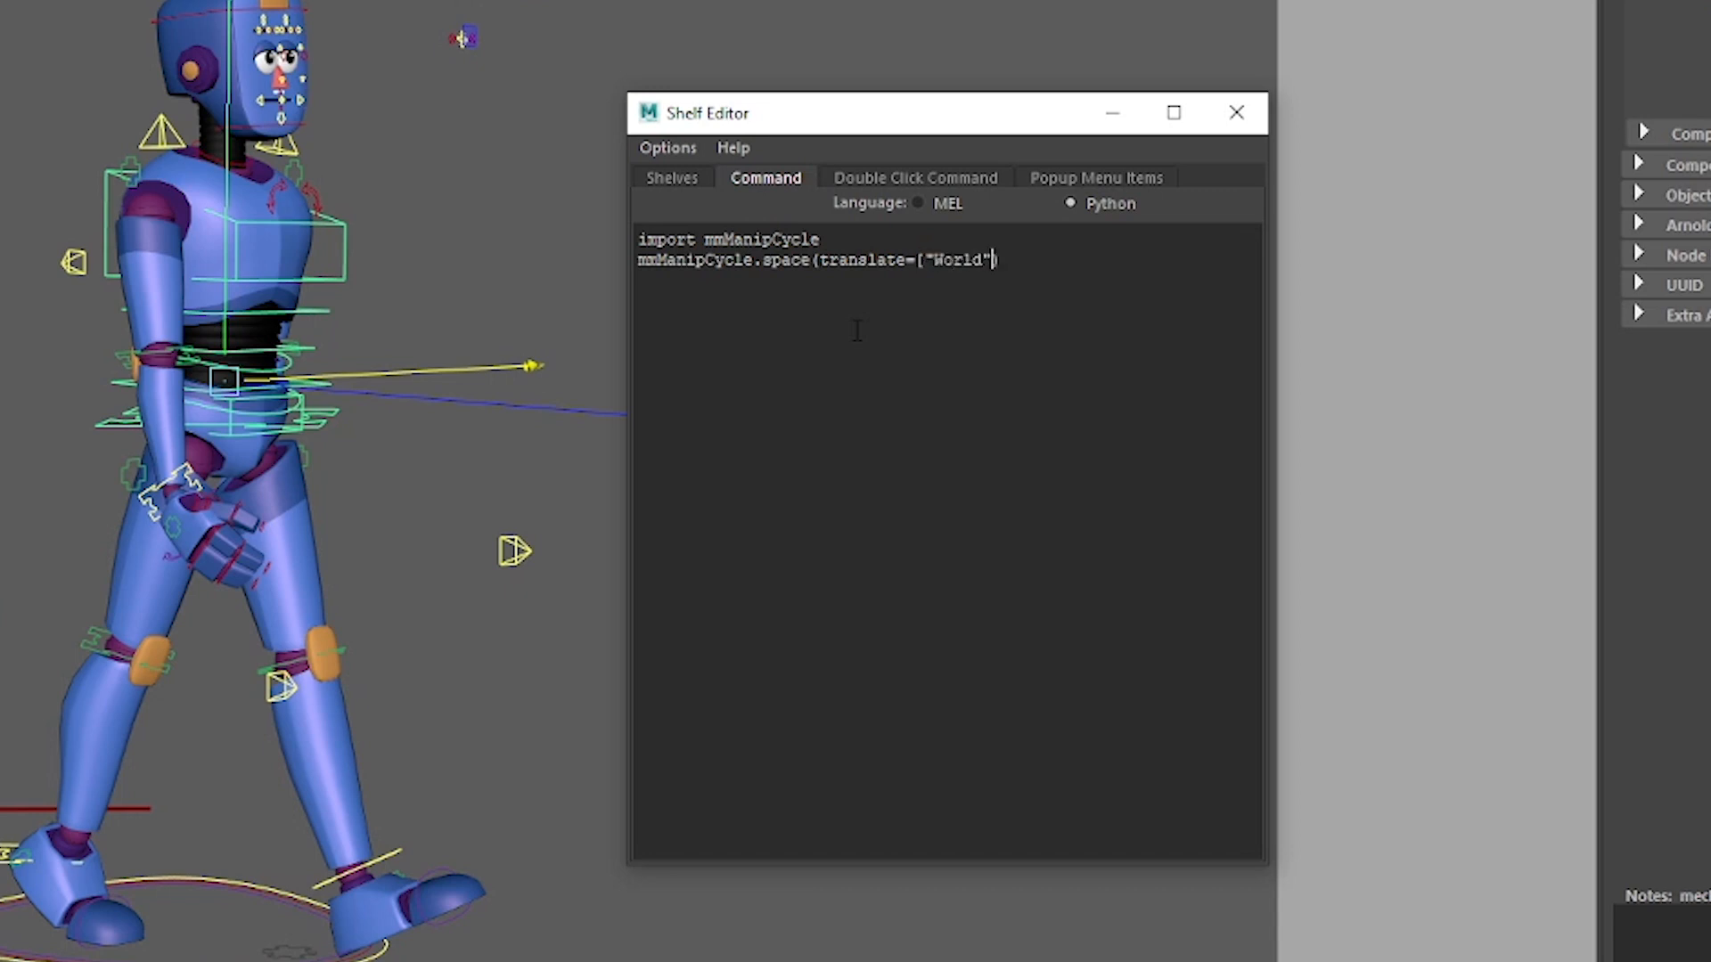
type("\"Object\"], rotate=")
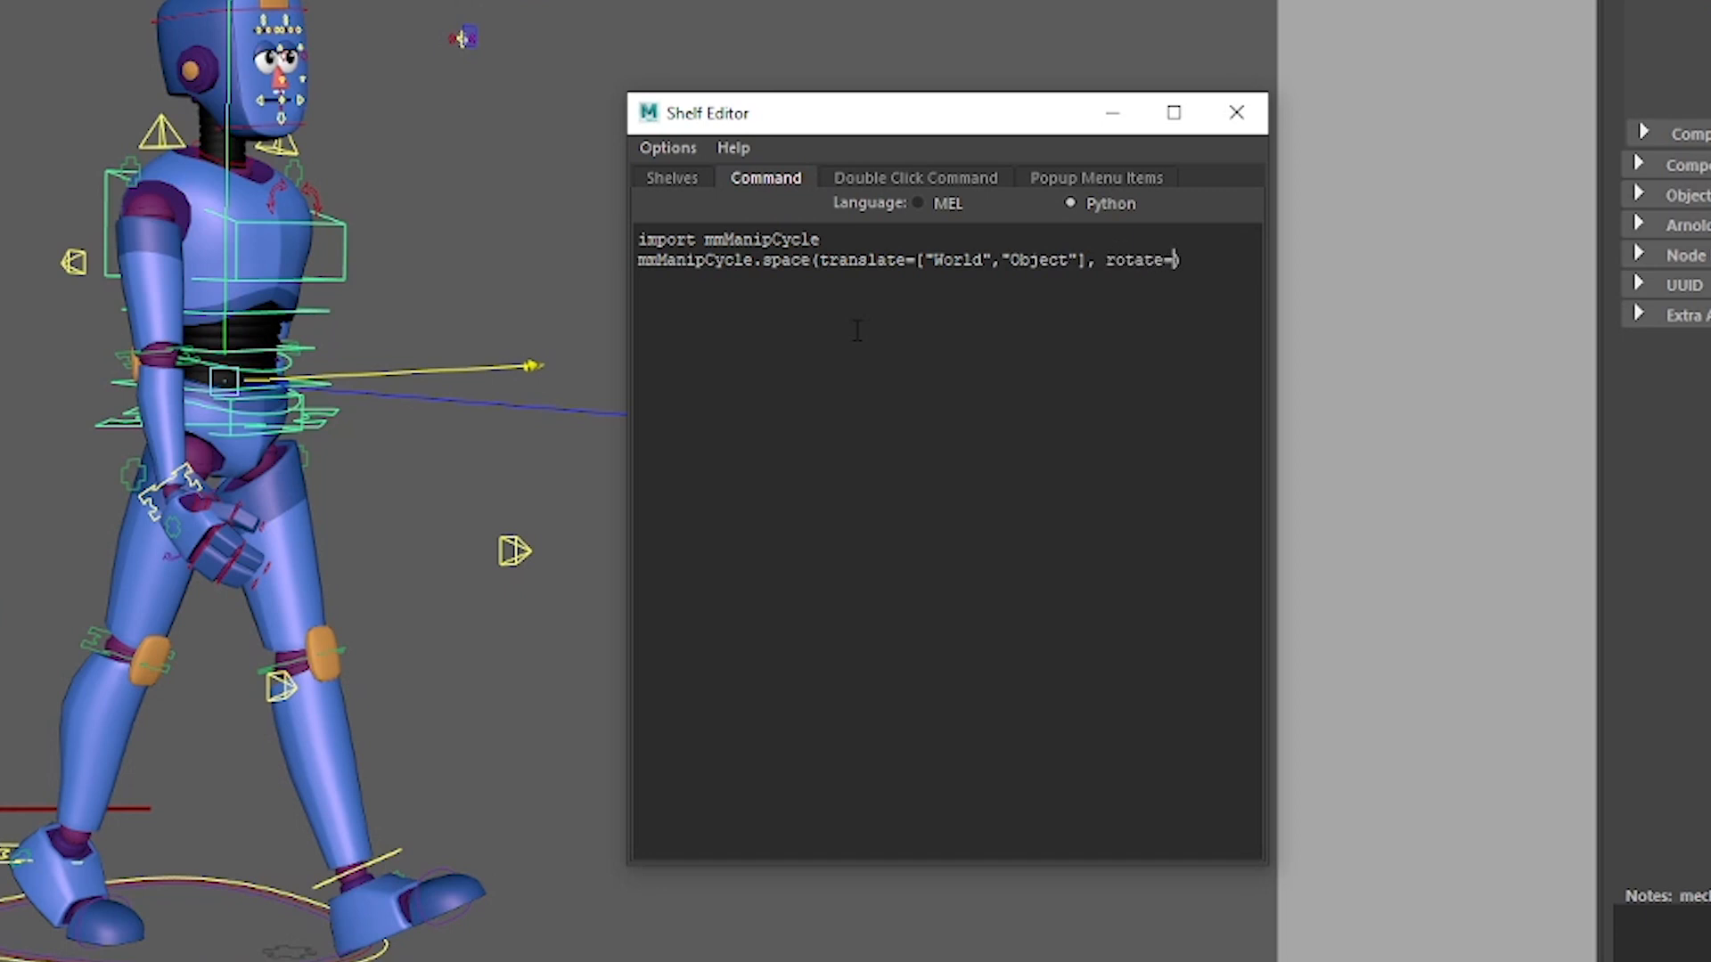
type("[\"World\",\"Obje")
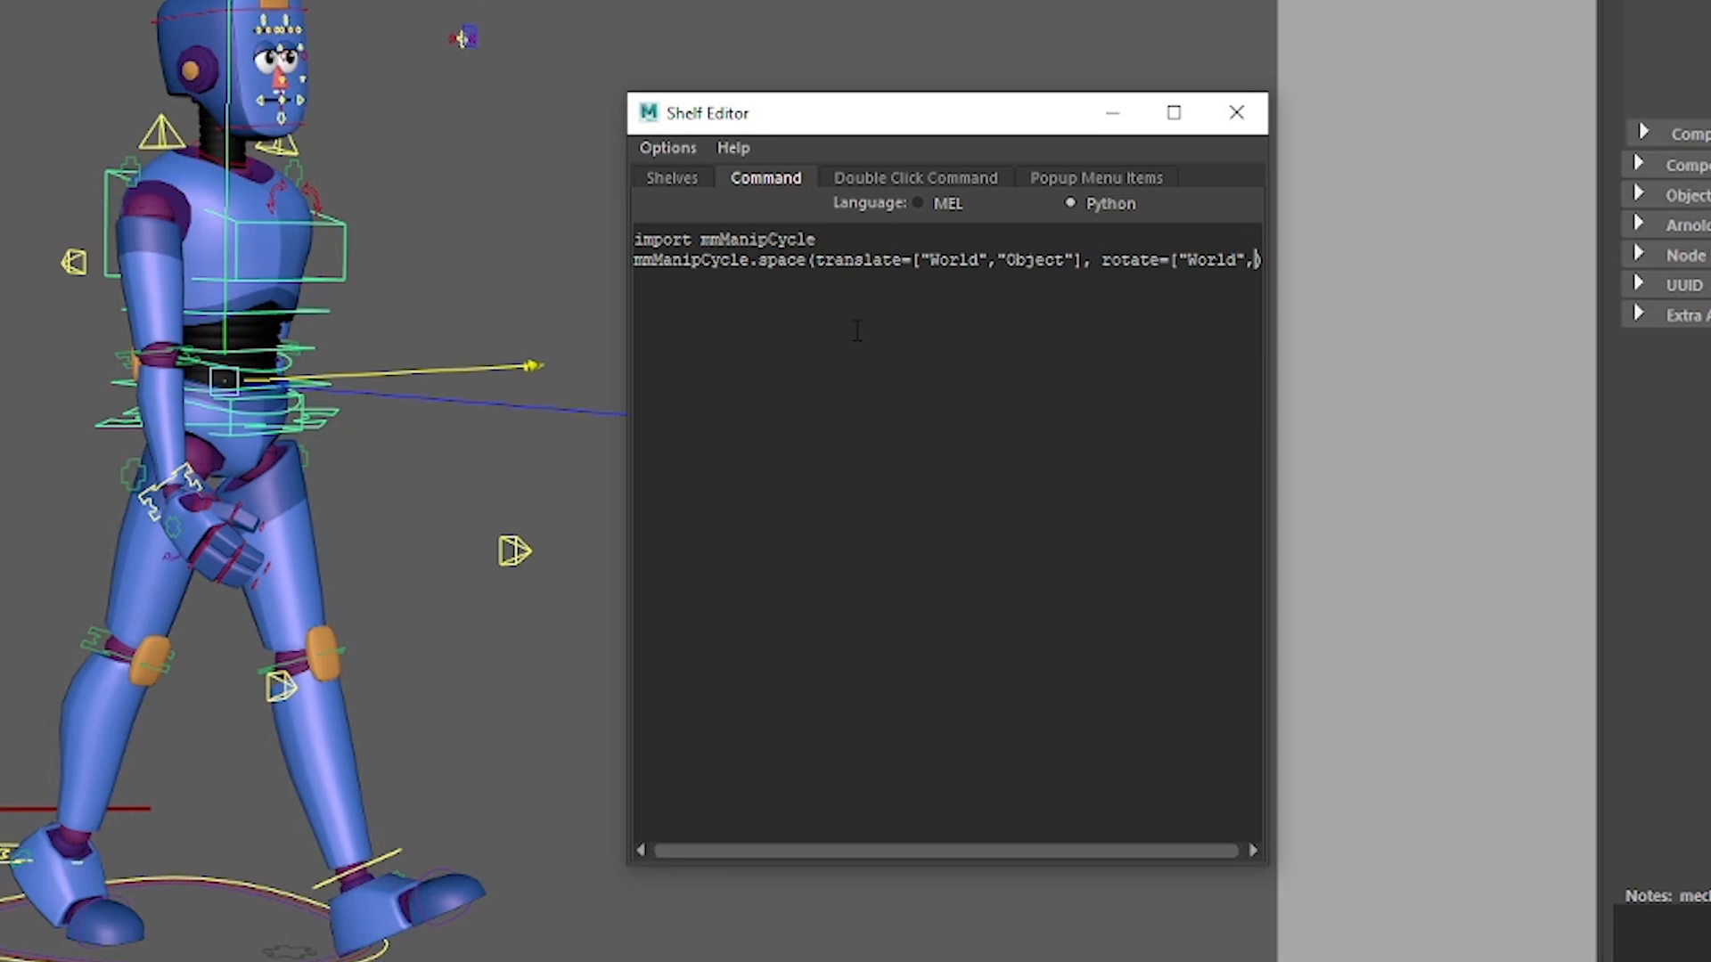
type("ct\"]")
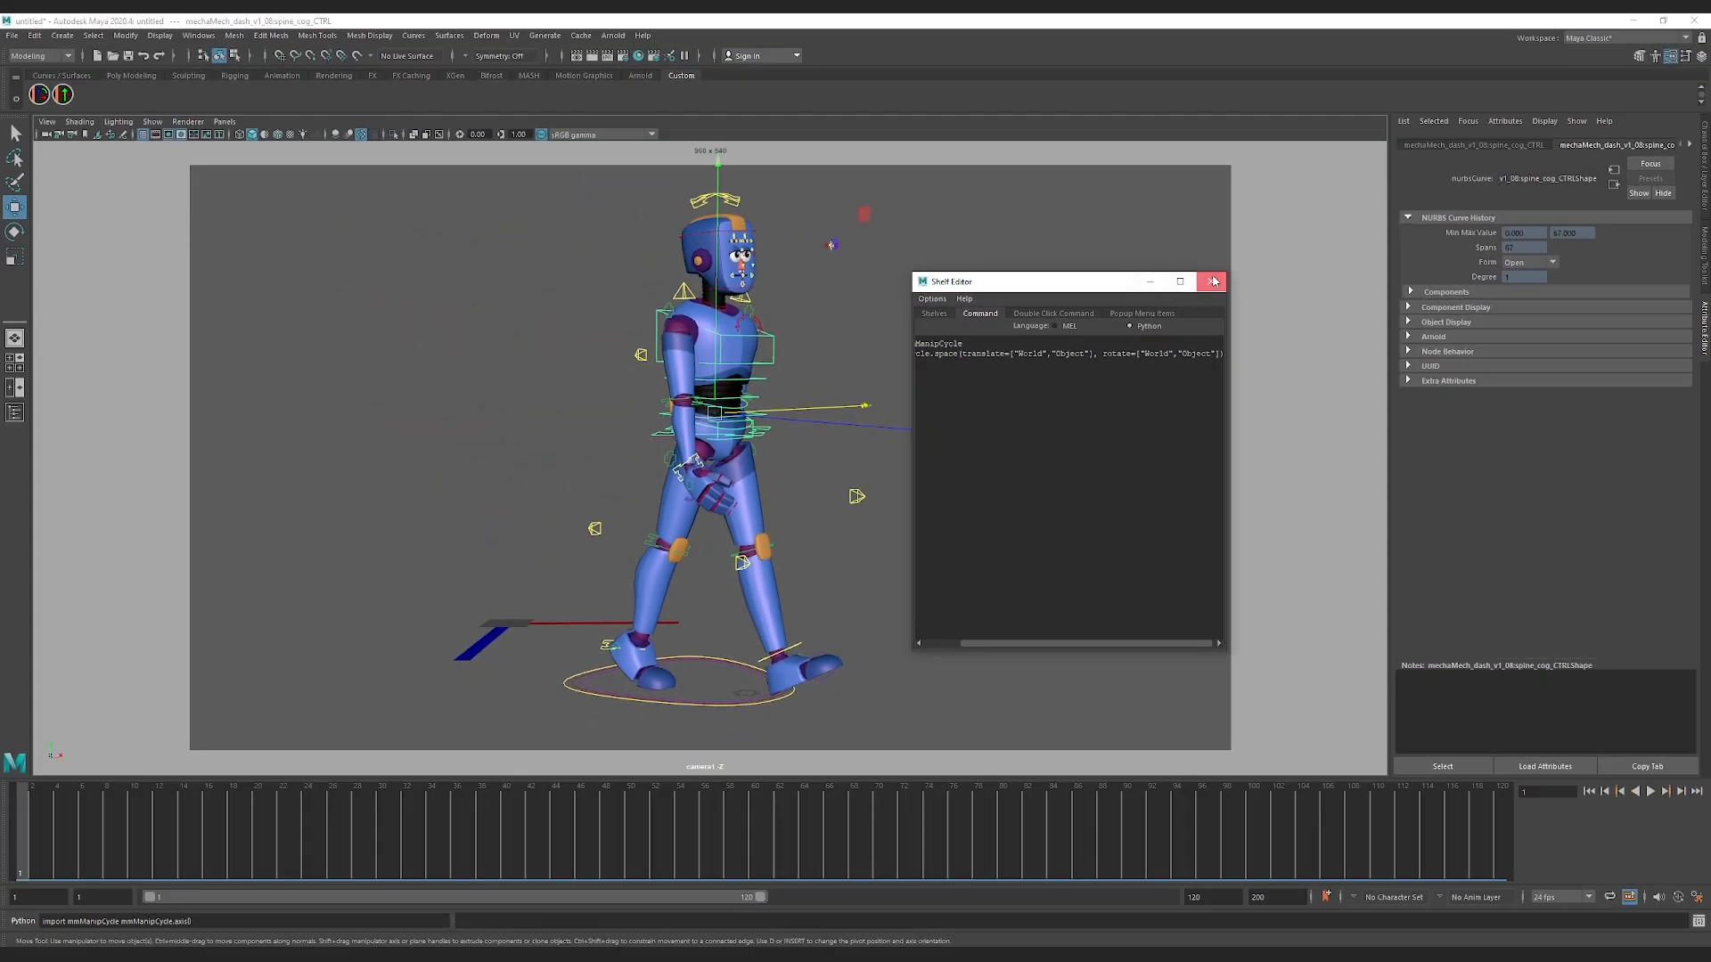
left_click(1212, 276)
Step: Run the edited space shelf button repeatedly to cycle the Move tool between World and Object space
left_click(45, 97)
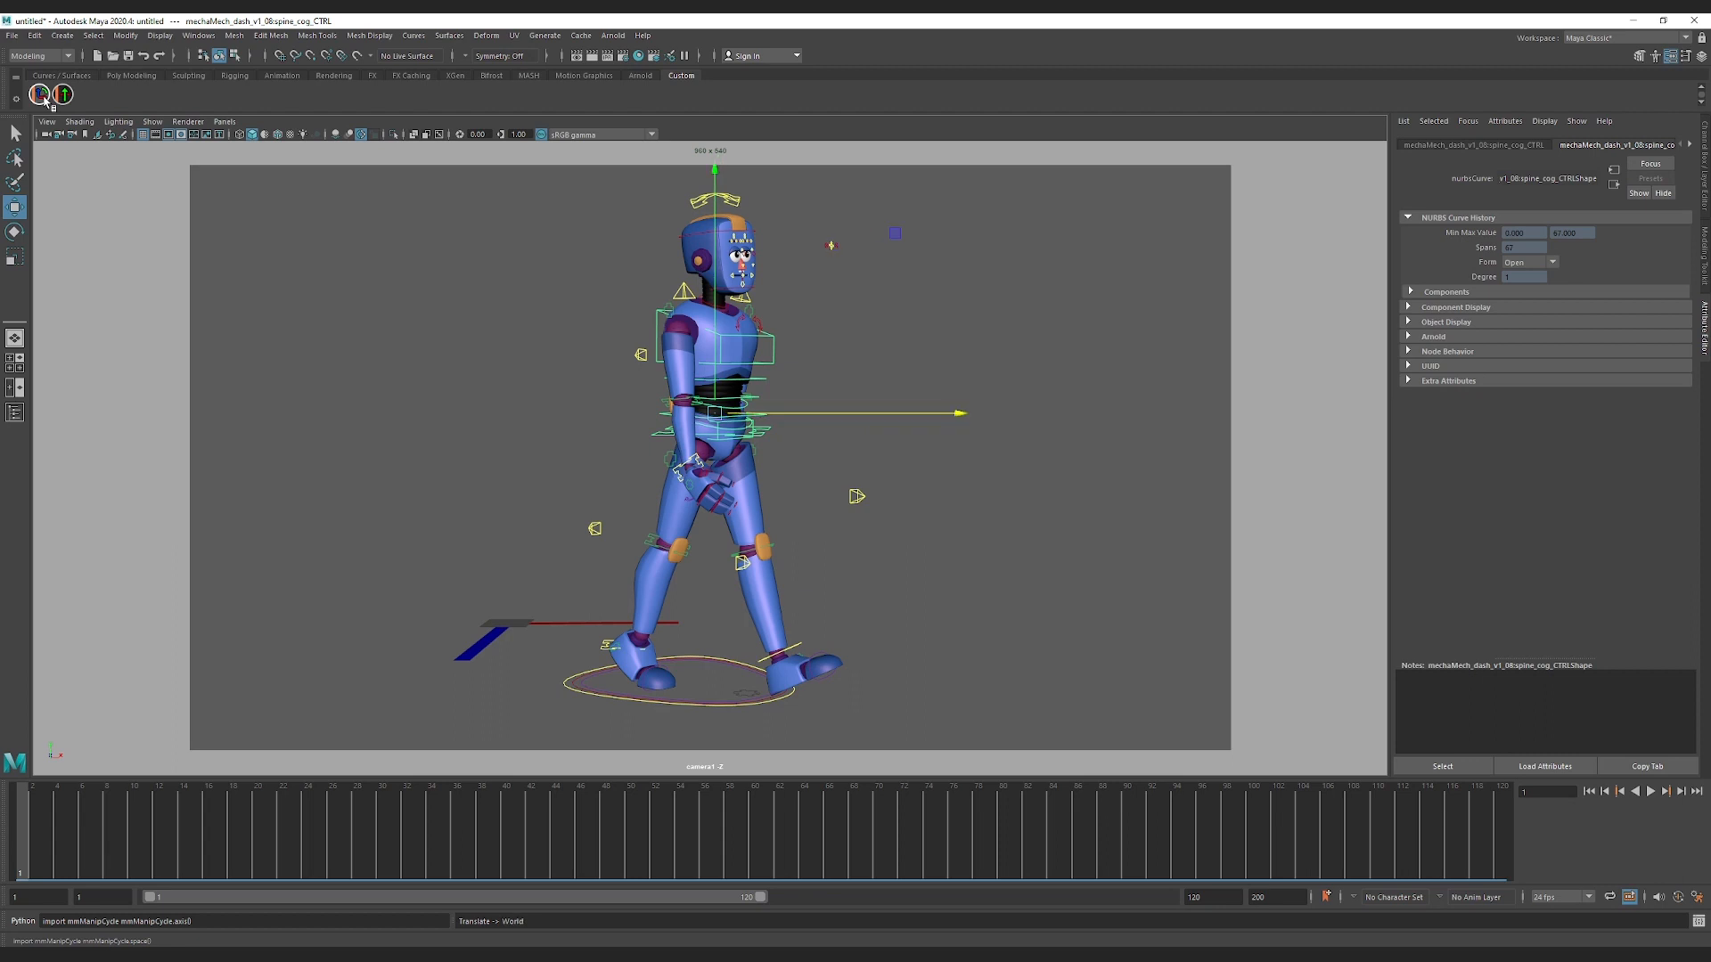
left_click(46, 97)
left_click(46, 97)
left_click(46, 97)
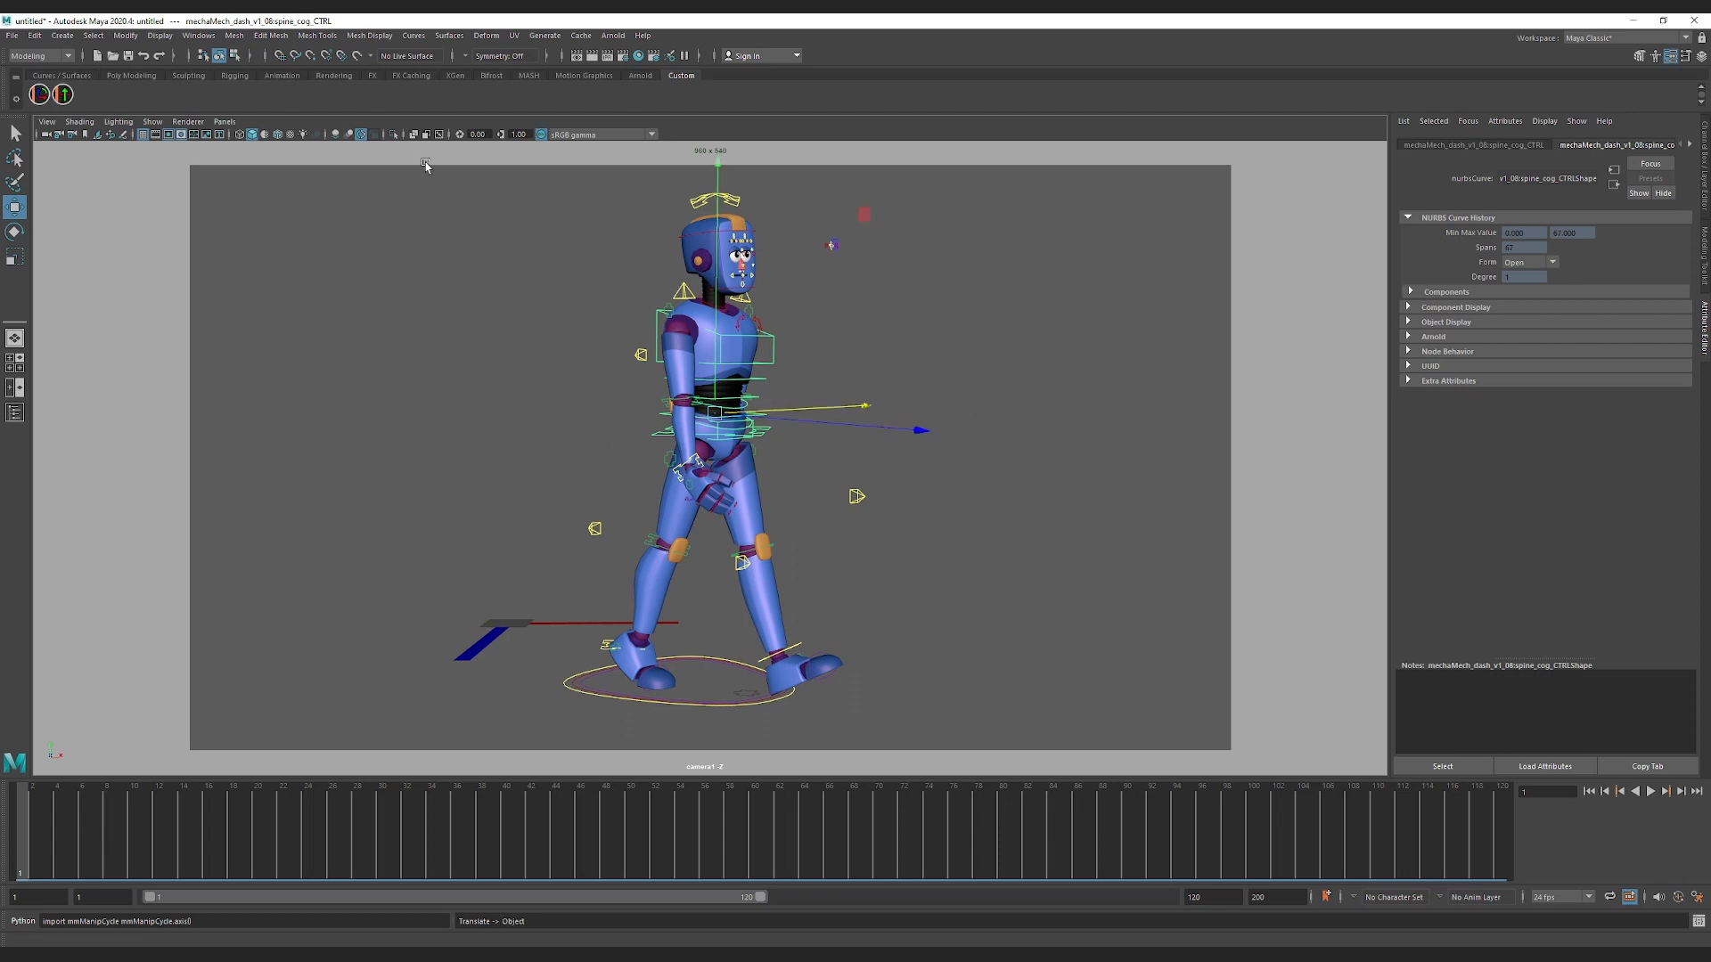
key("w")
left_click_drag(834, 371, 938, 375)
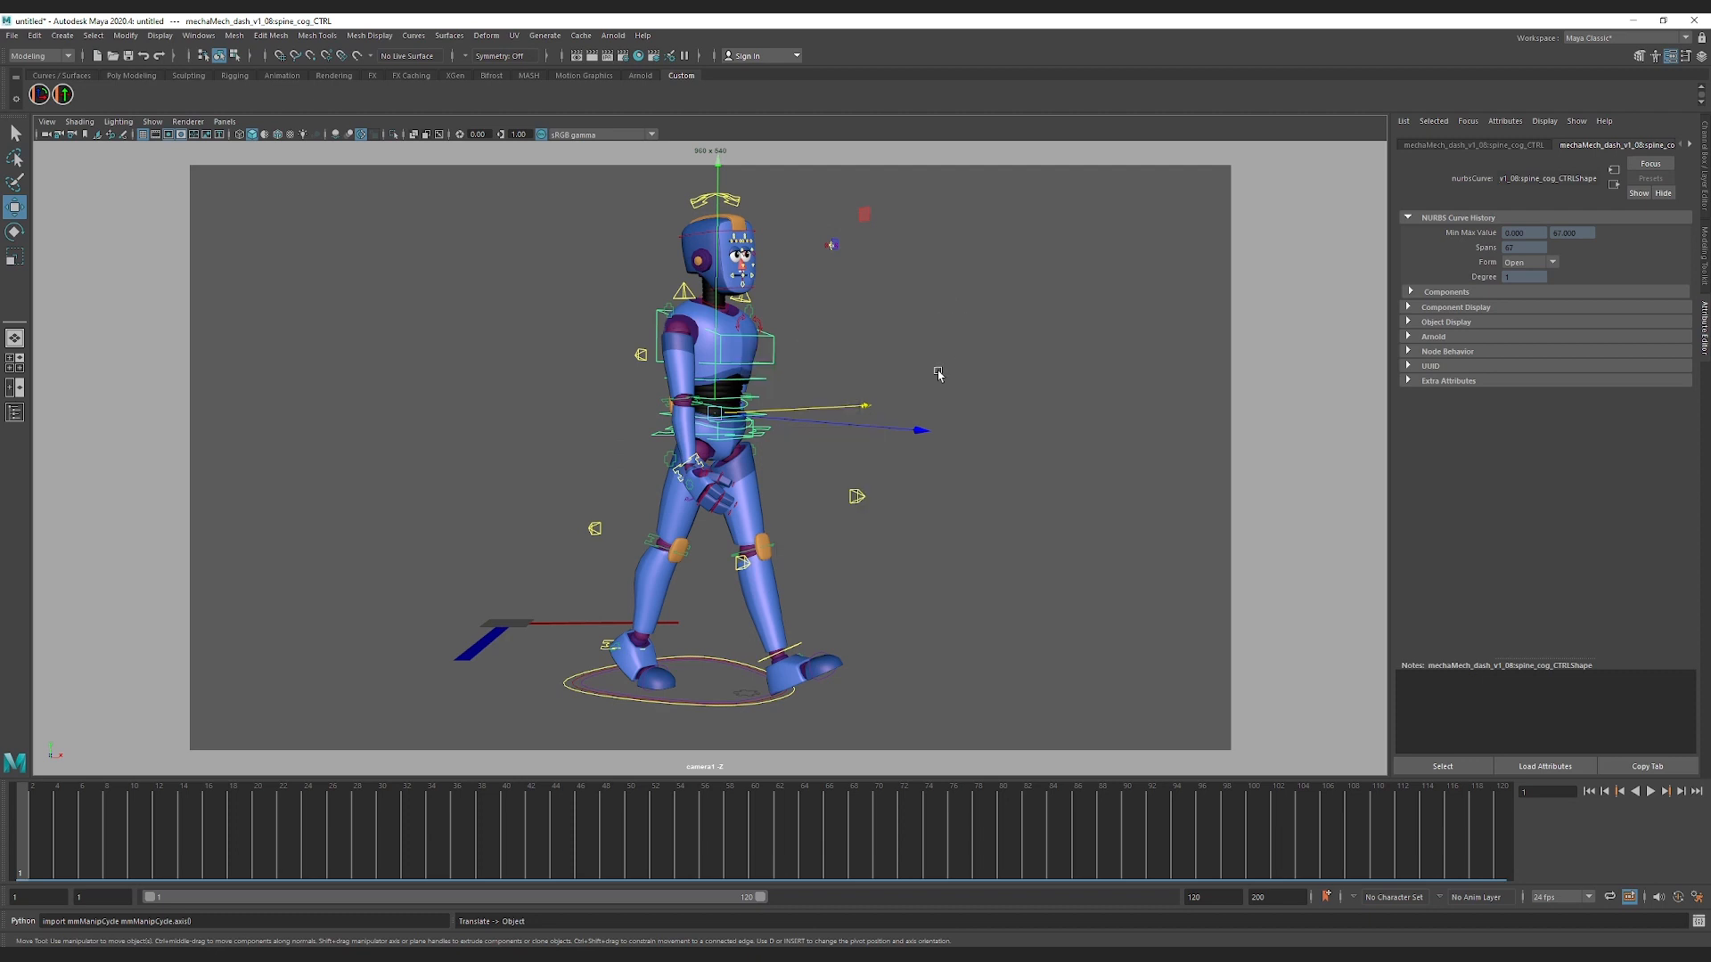
left_click(39, 95)
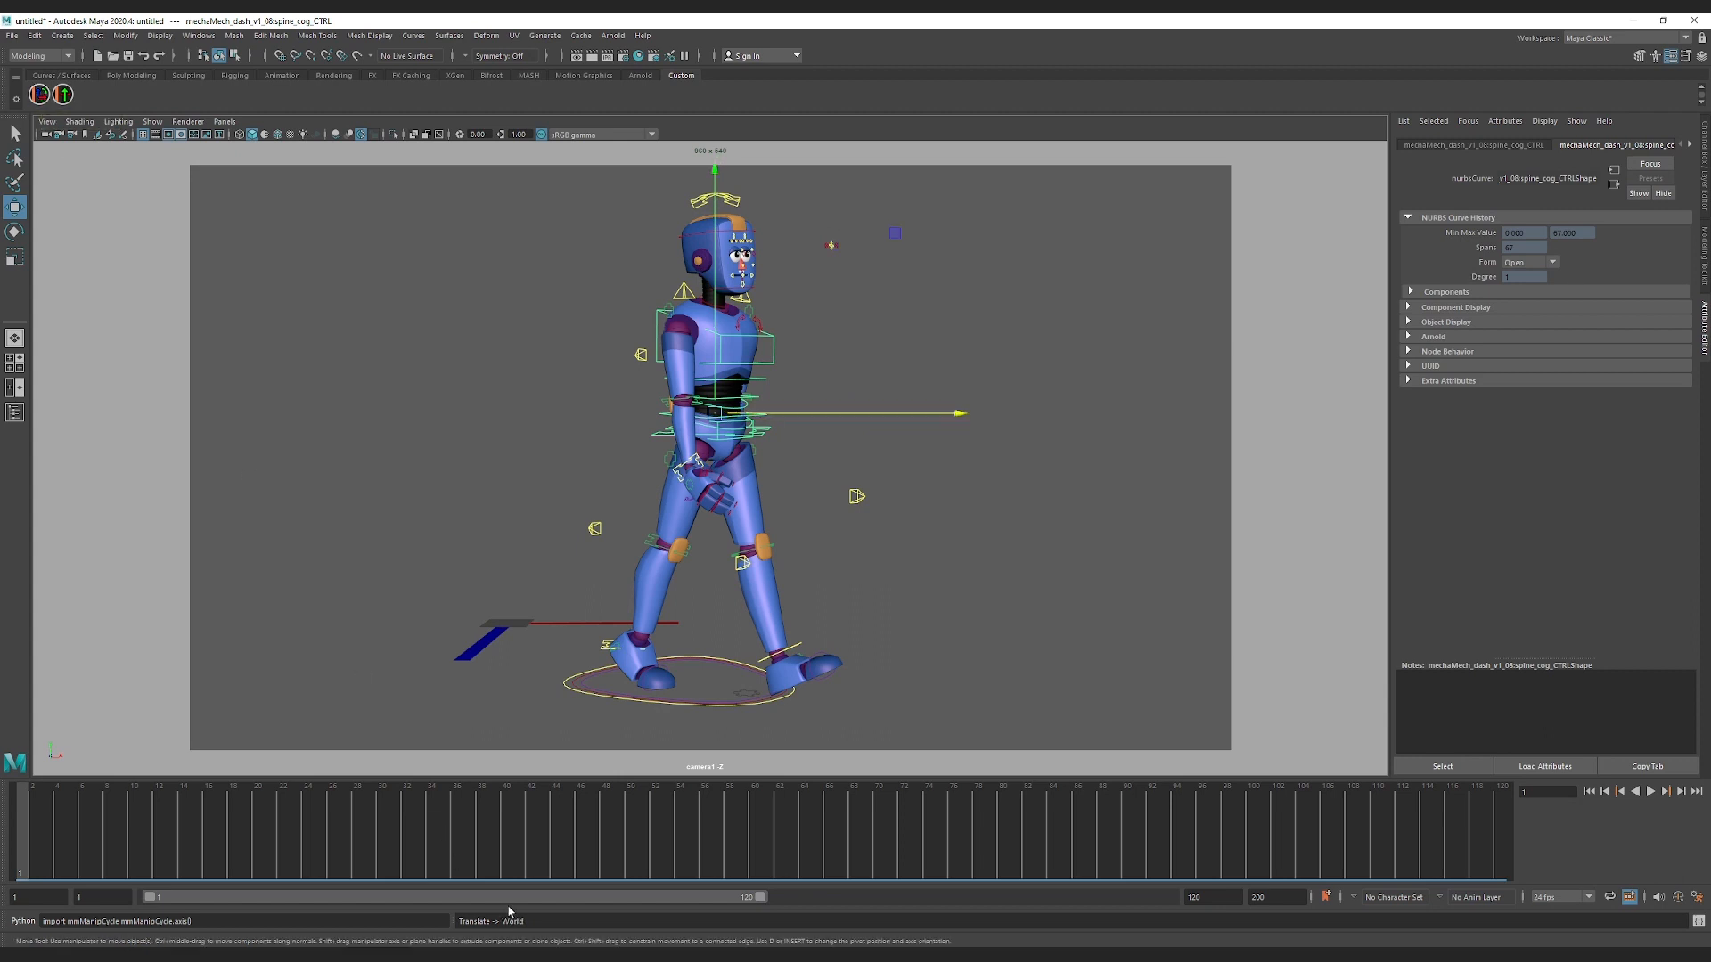
Step: Test the edited space button from Parent space to return the Move tool to World space, and set Parent space again
key("w")
left_click_drag(814, 348, 690, 398)
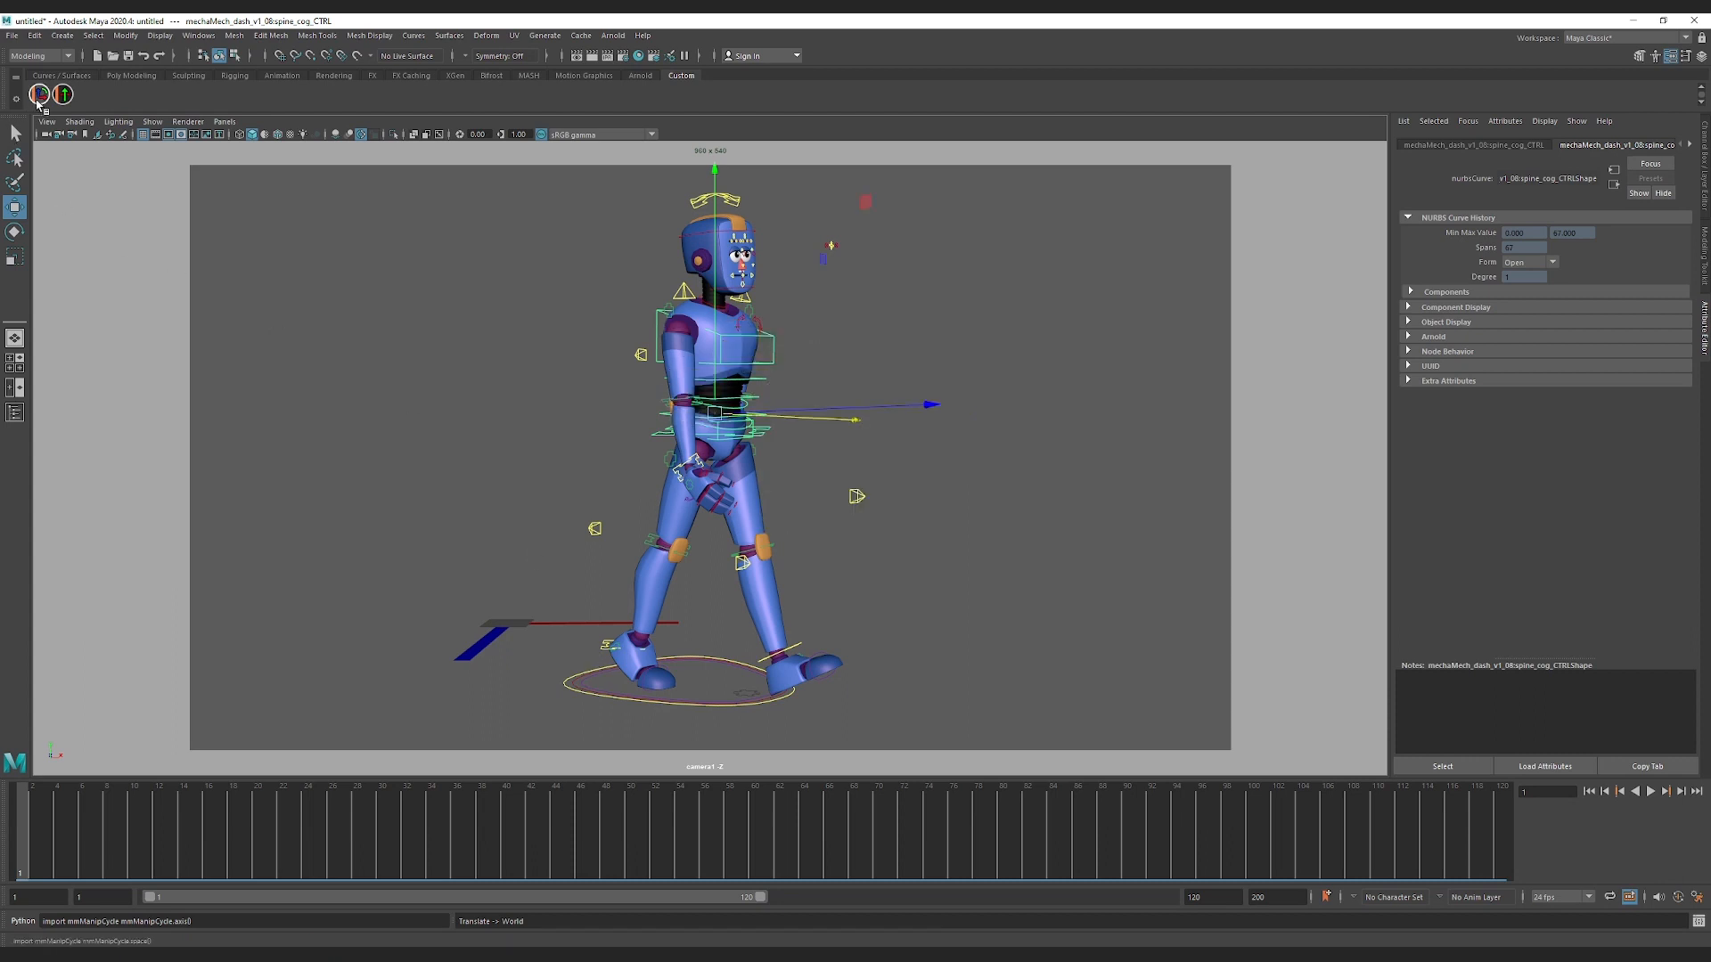
left_click(40, 94)
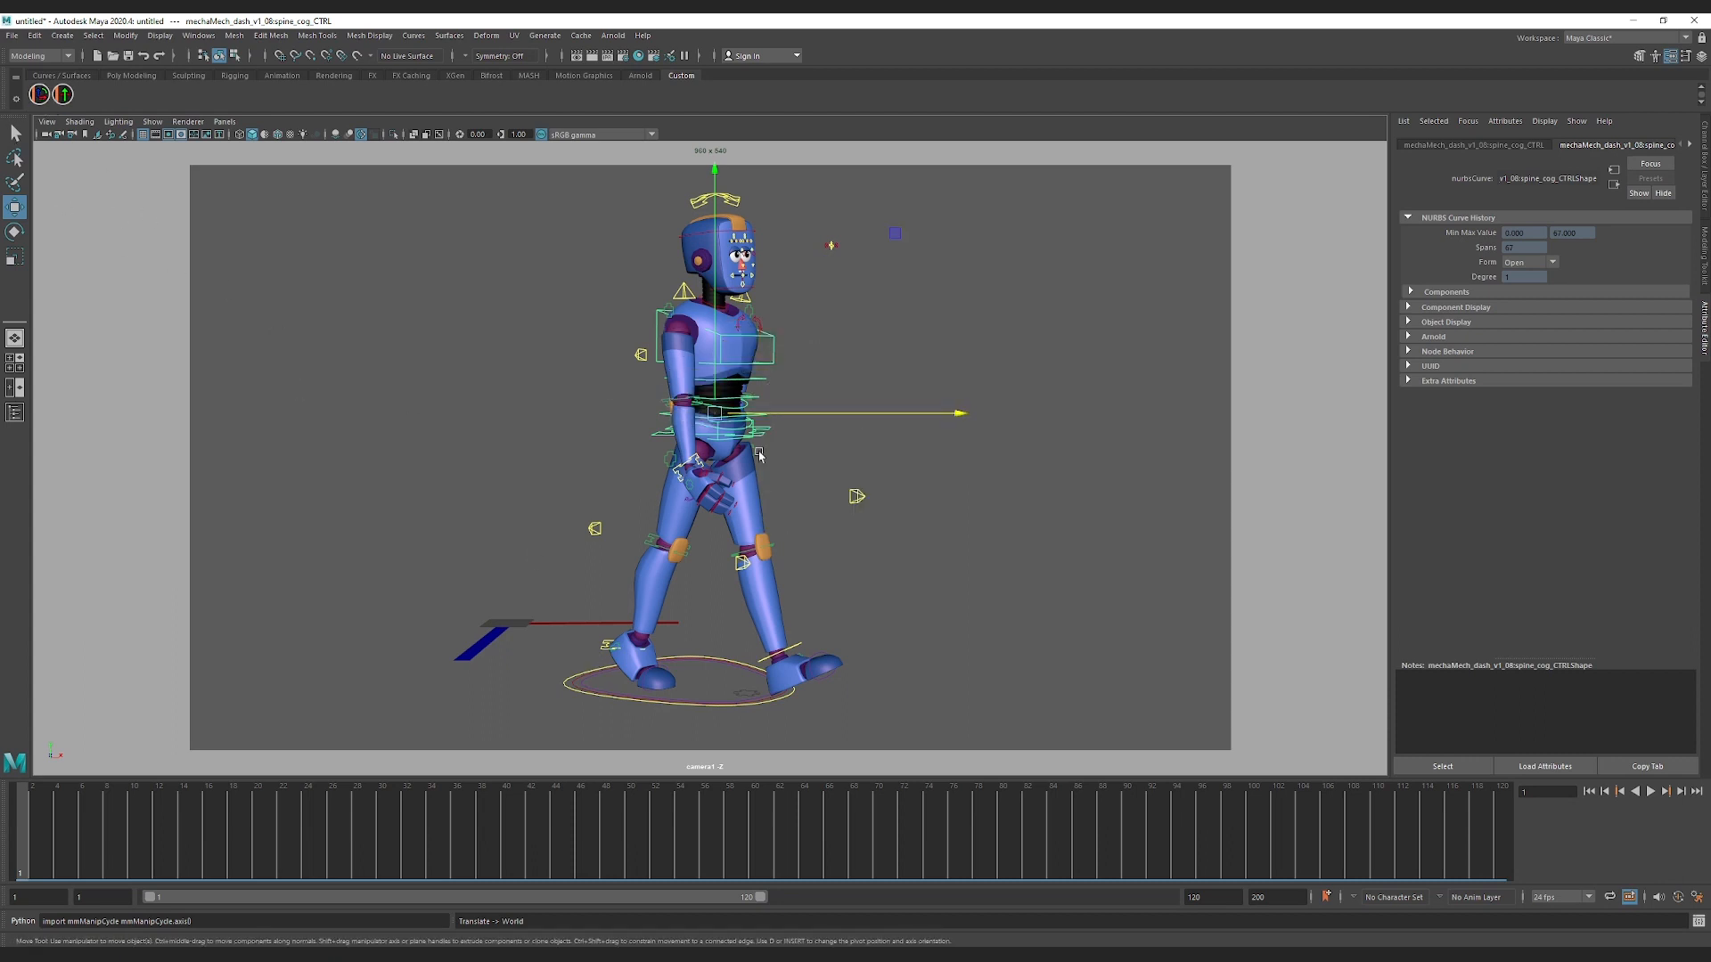
key("w")
key("w")
Step: Add scale=["World"] to the space shelf button's mmManipCycle.space command, checking the readme.txt formatting, and close the Shelf Editor
right_click(42, 99)
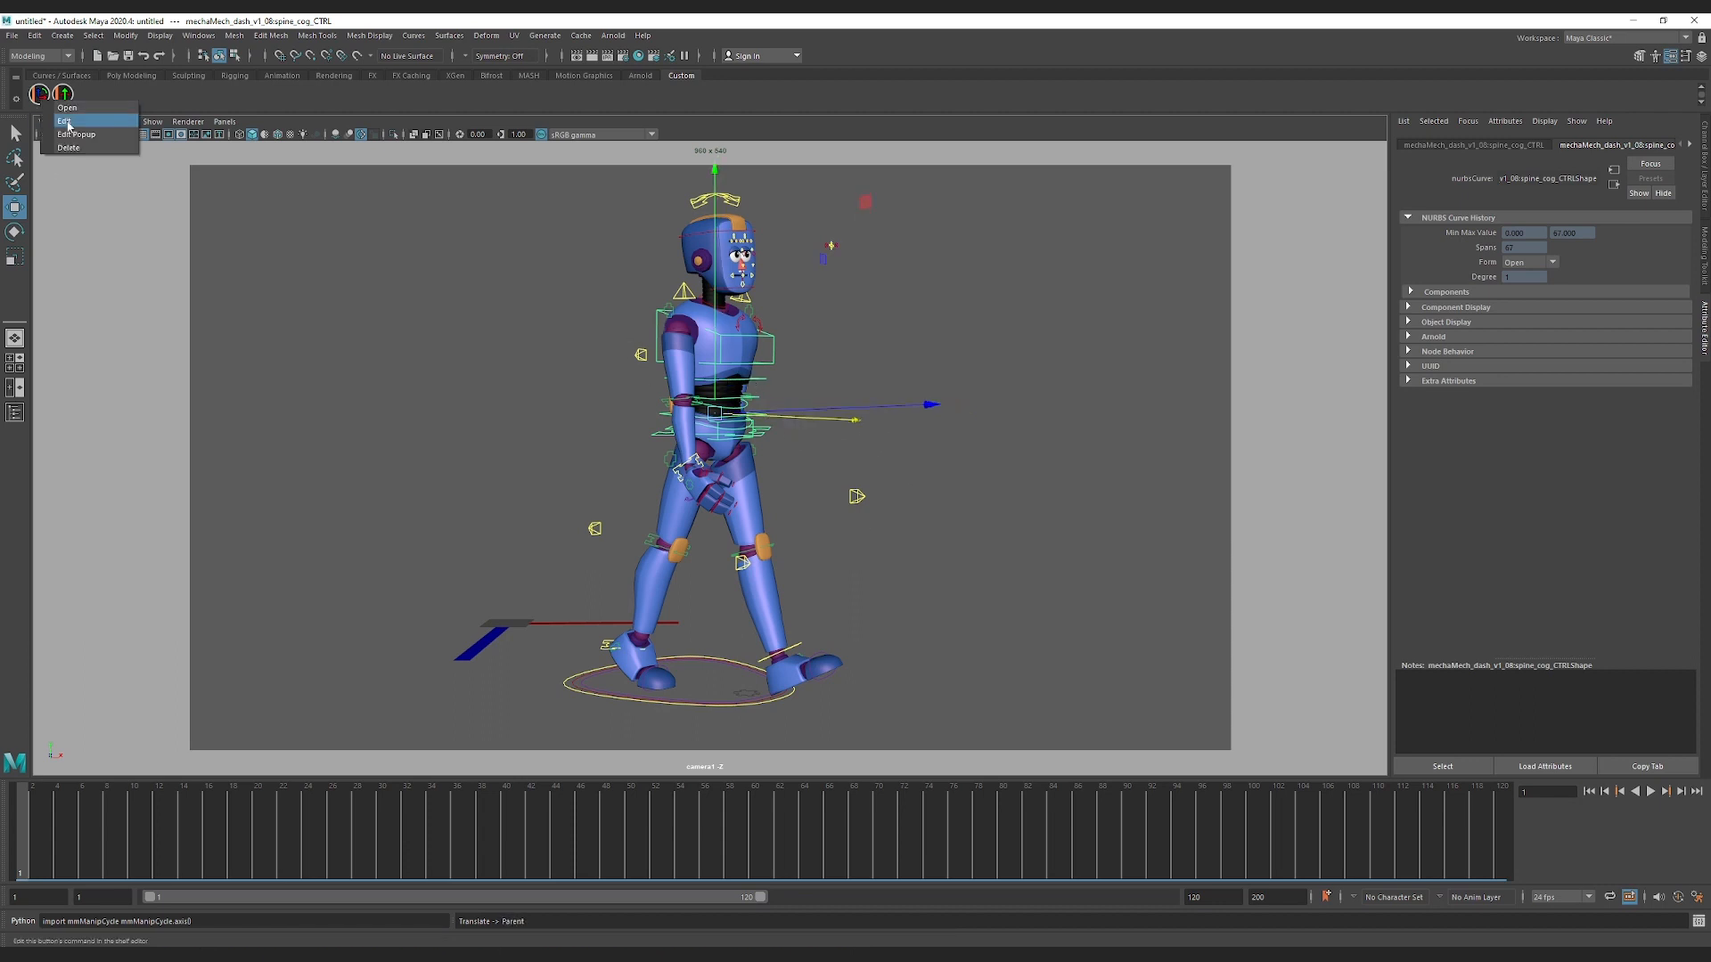
left_click(65, 120)
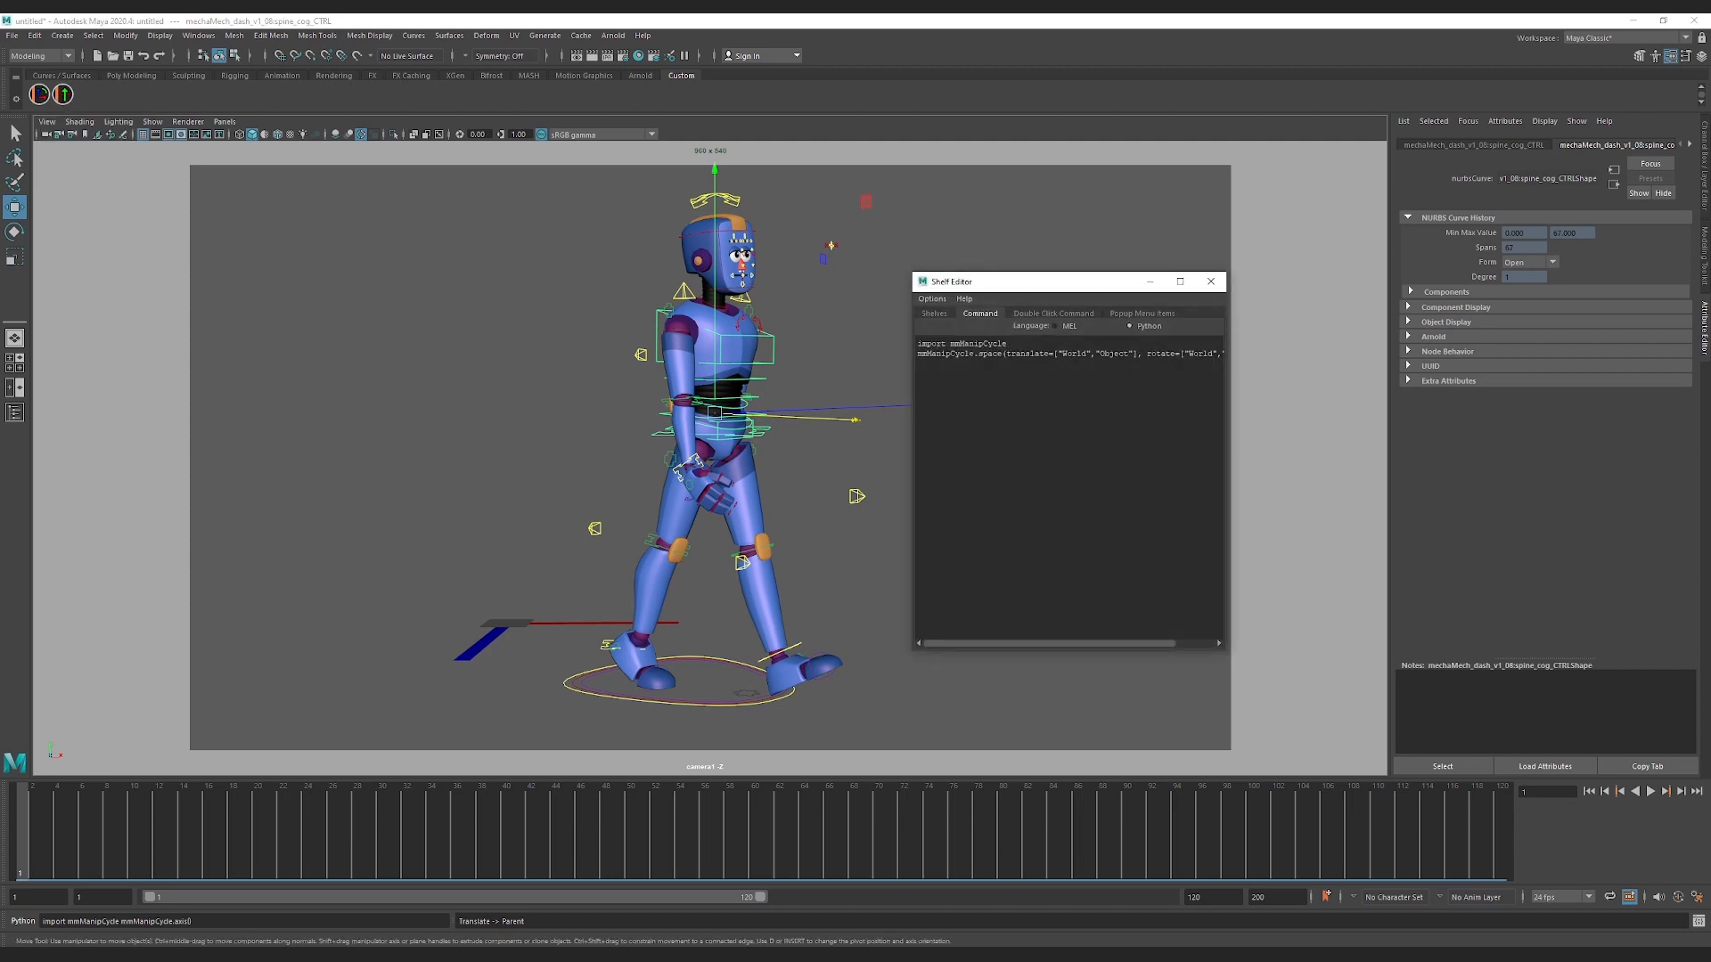
left_click_drag(1094, 650, 1146, 645)
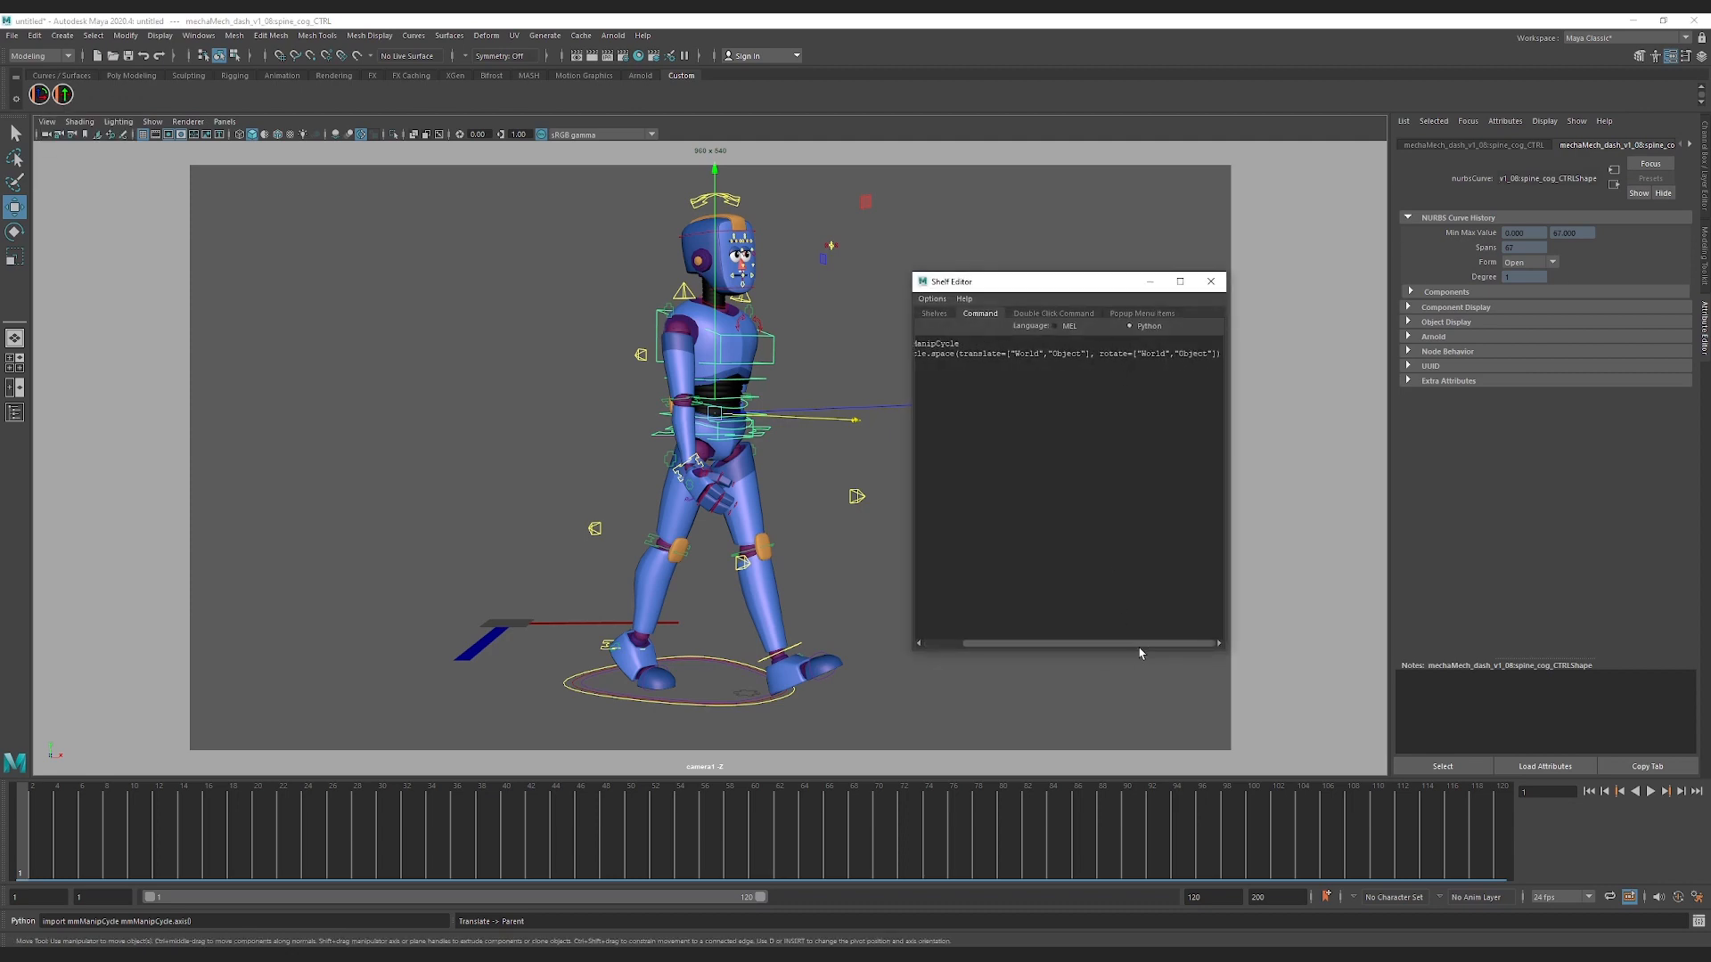
key("alt+Tab")
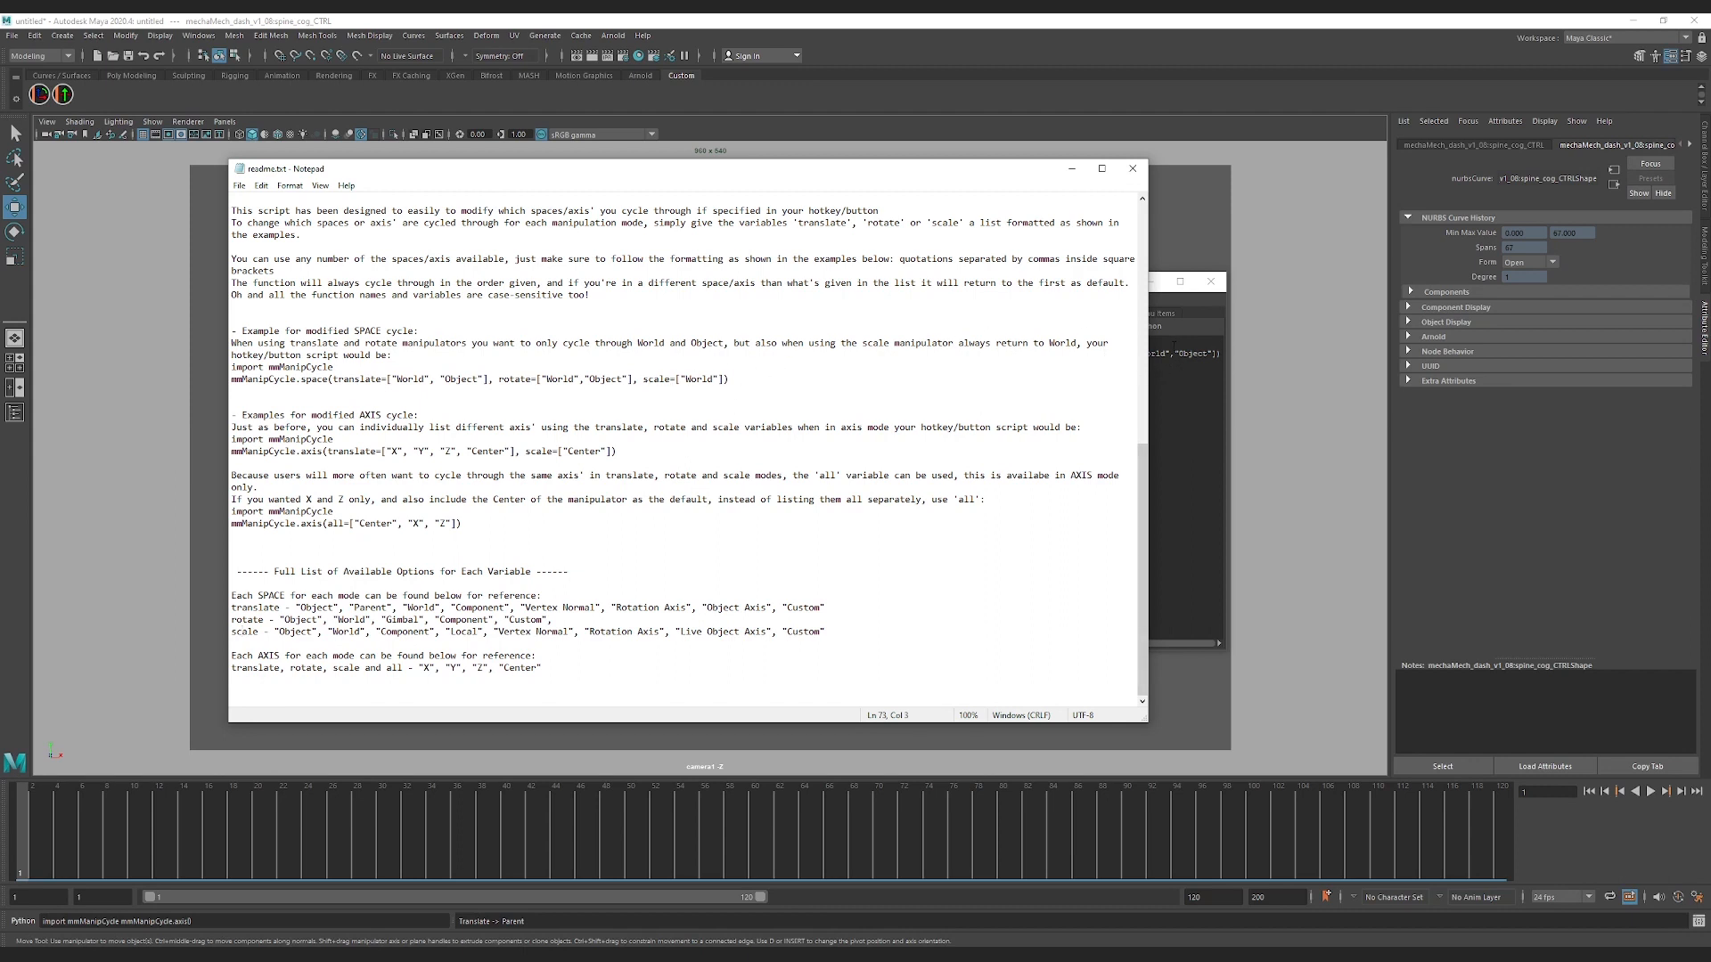
left_click(1216, 353)
type(", scale=")
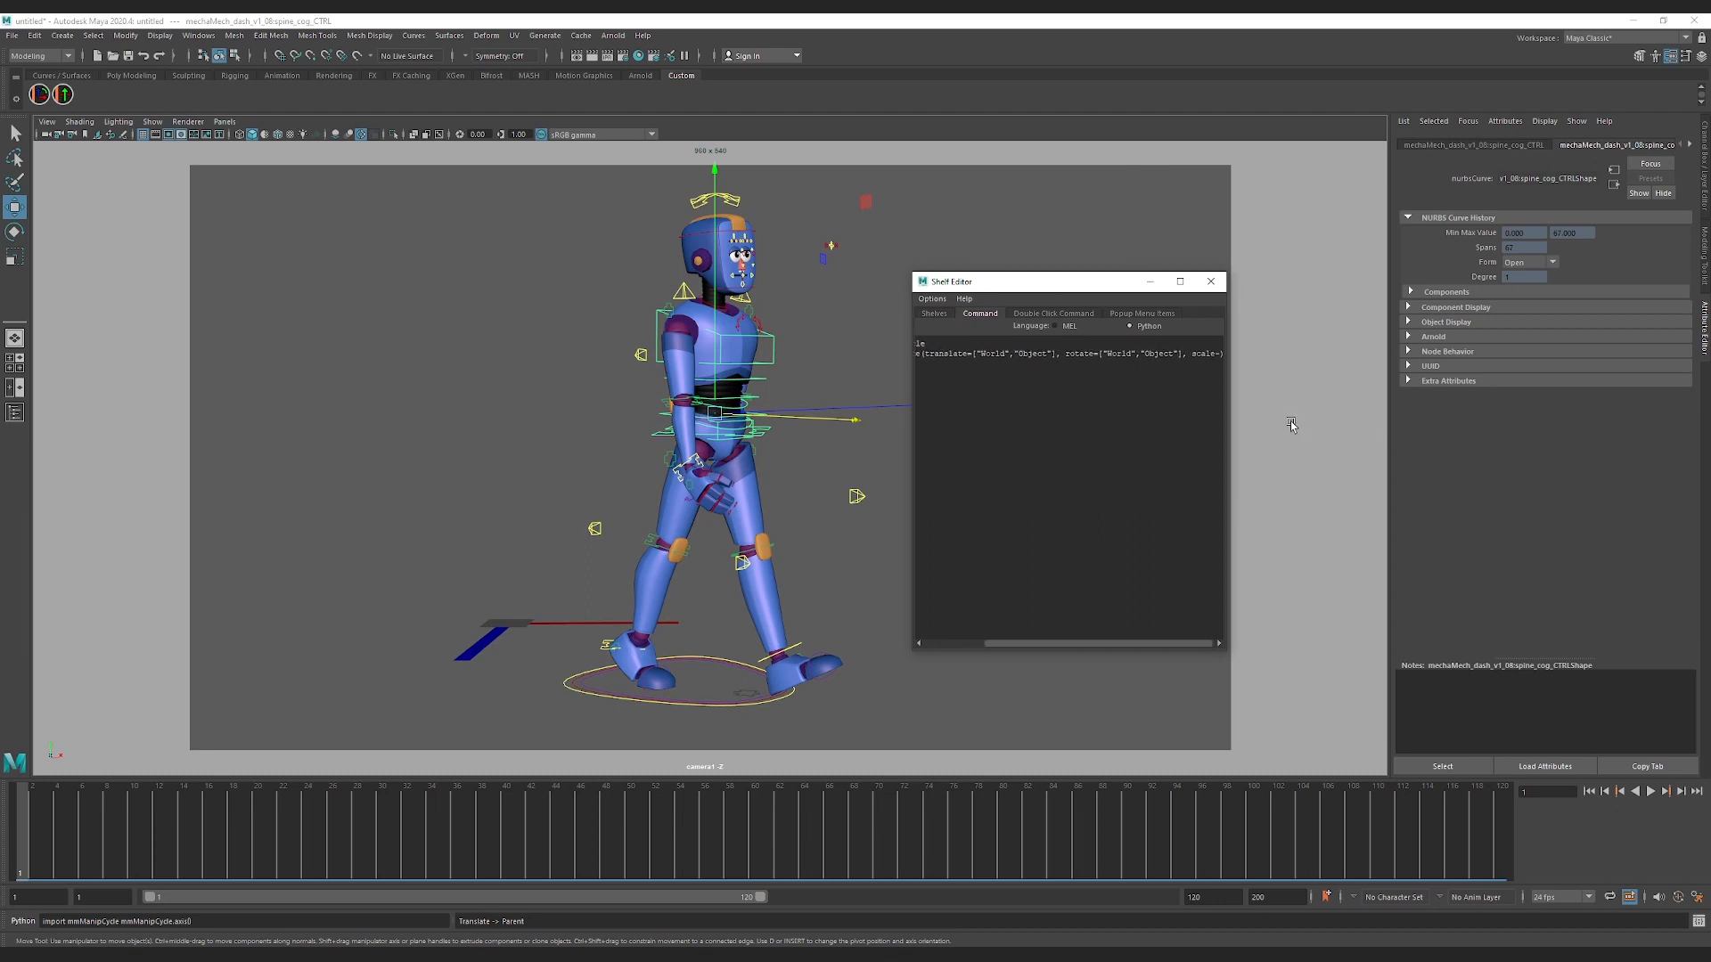
type("[\"World\"]")
left_click(1212, 284)
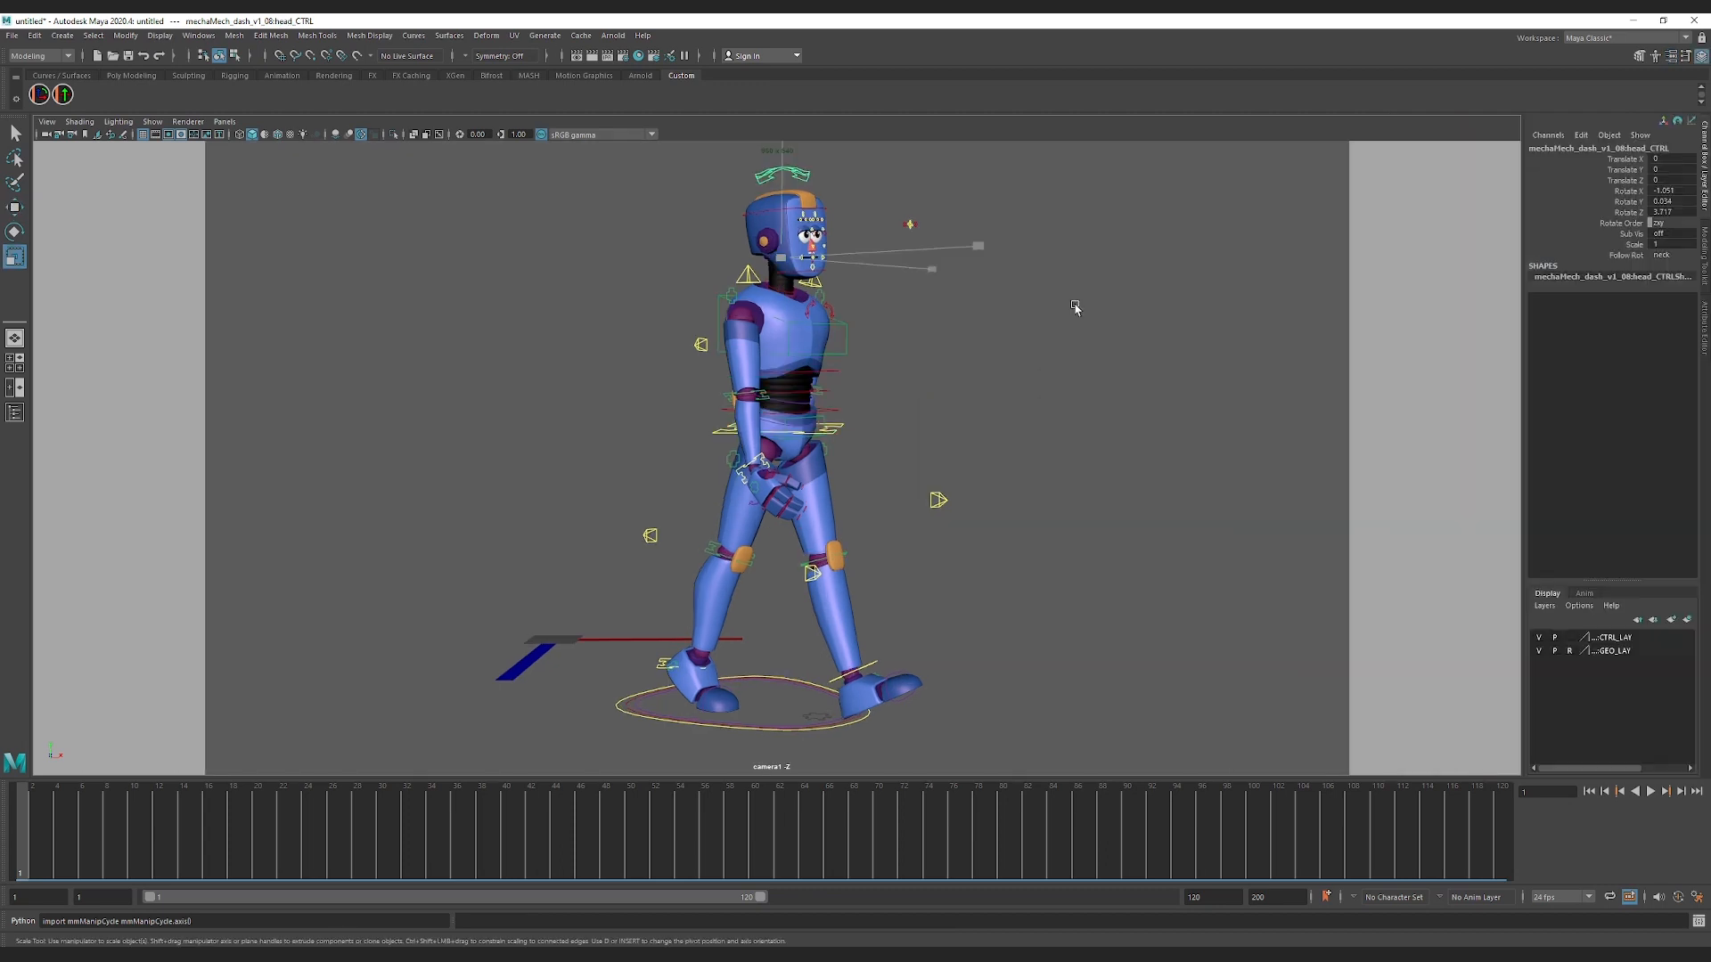
Step: Test the edited space cycle on the head control with the Scale tool, setting its scale space to World
left_click(1076, 307)
left_click_drag(1077, 309, 971, 272)
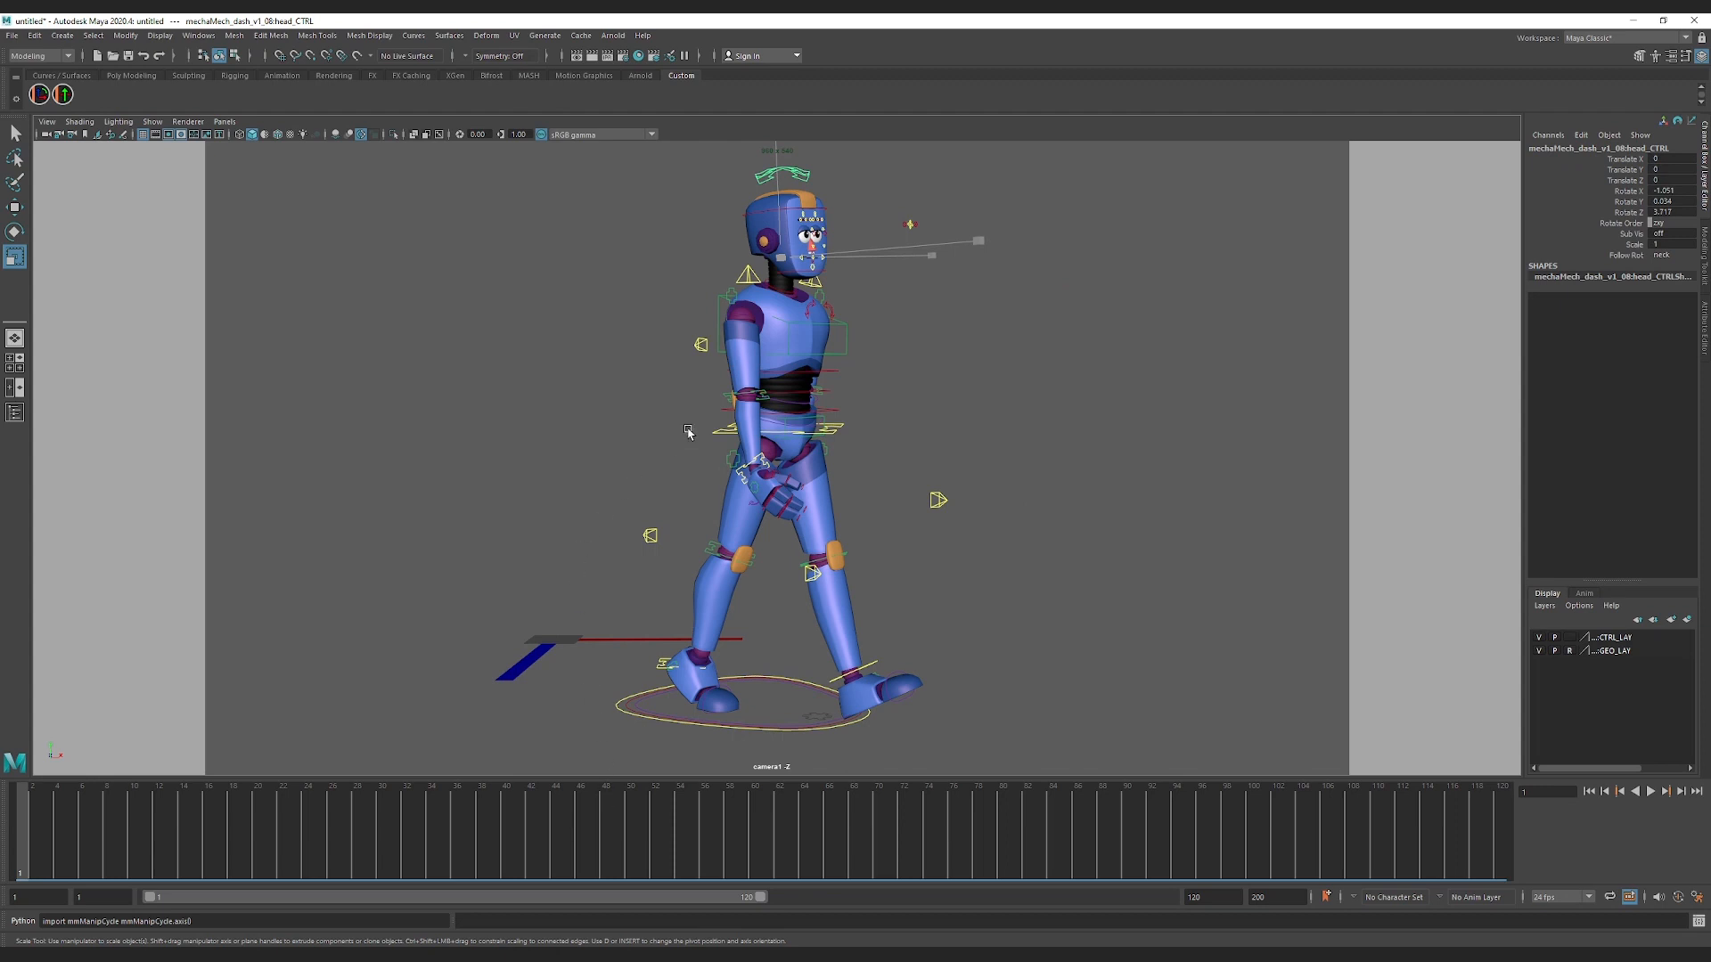
key("r")
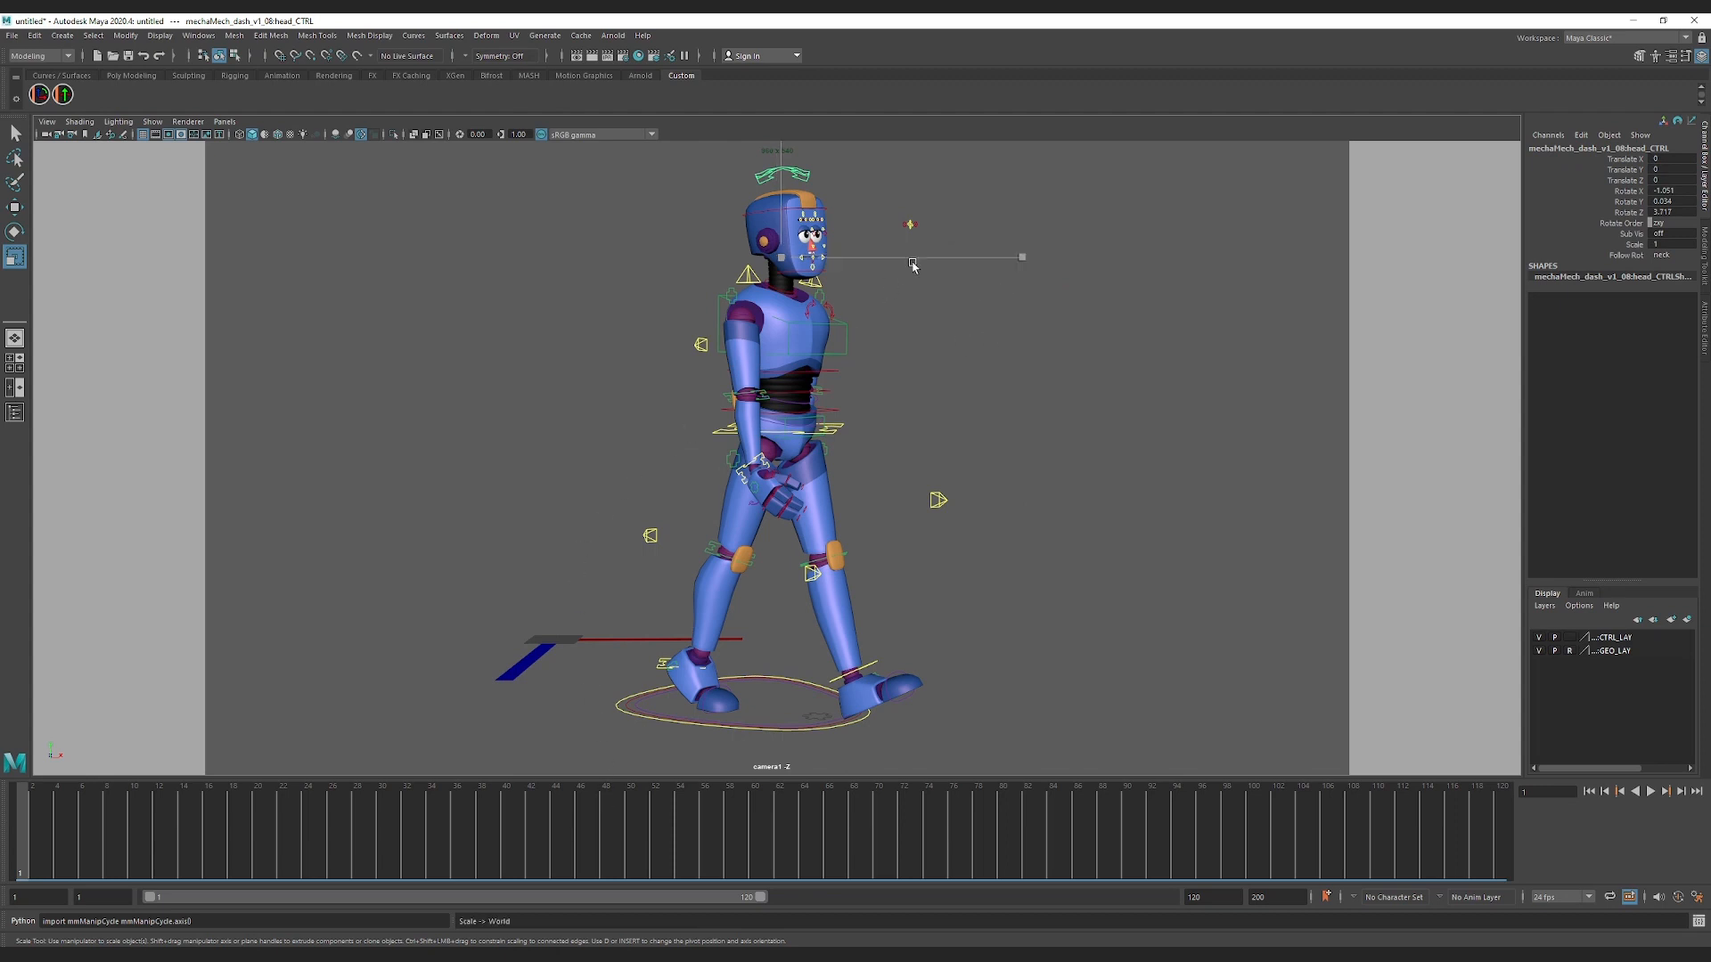
left_click_drag(940, 299, 700, 351)
Step: Activate the Move tool and select the character's spine cog control
left_click(1139, 344)
left_click(845, 343)
key("w")
left_click(1062, 370)
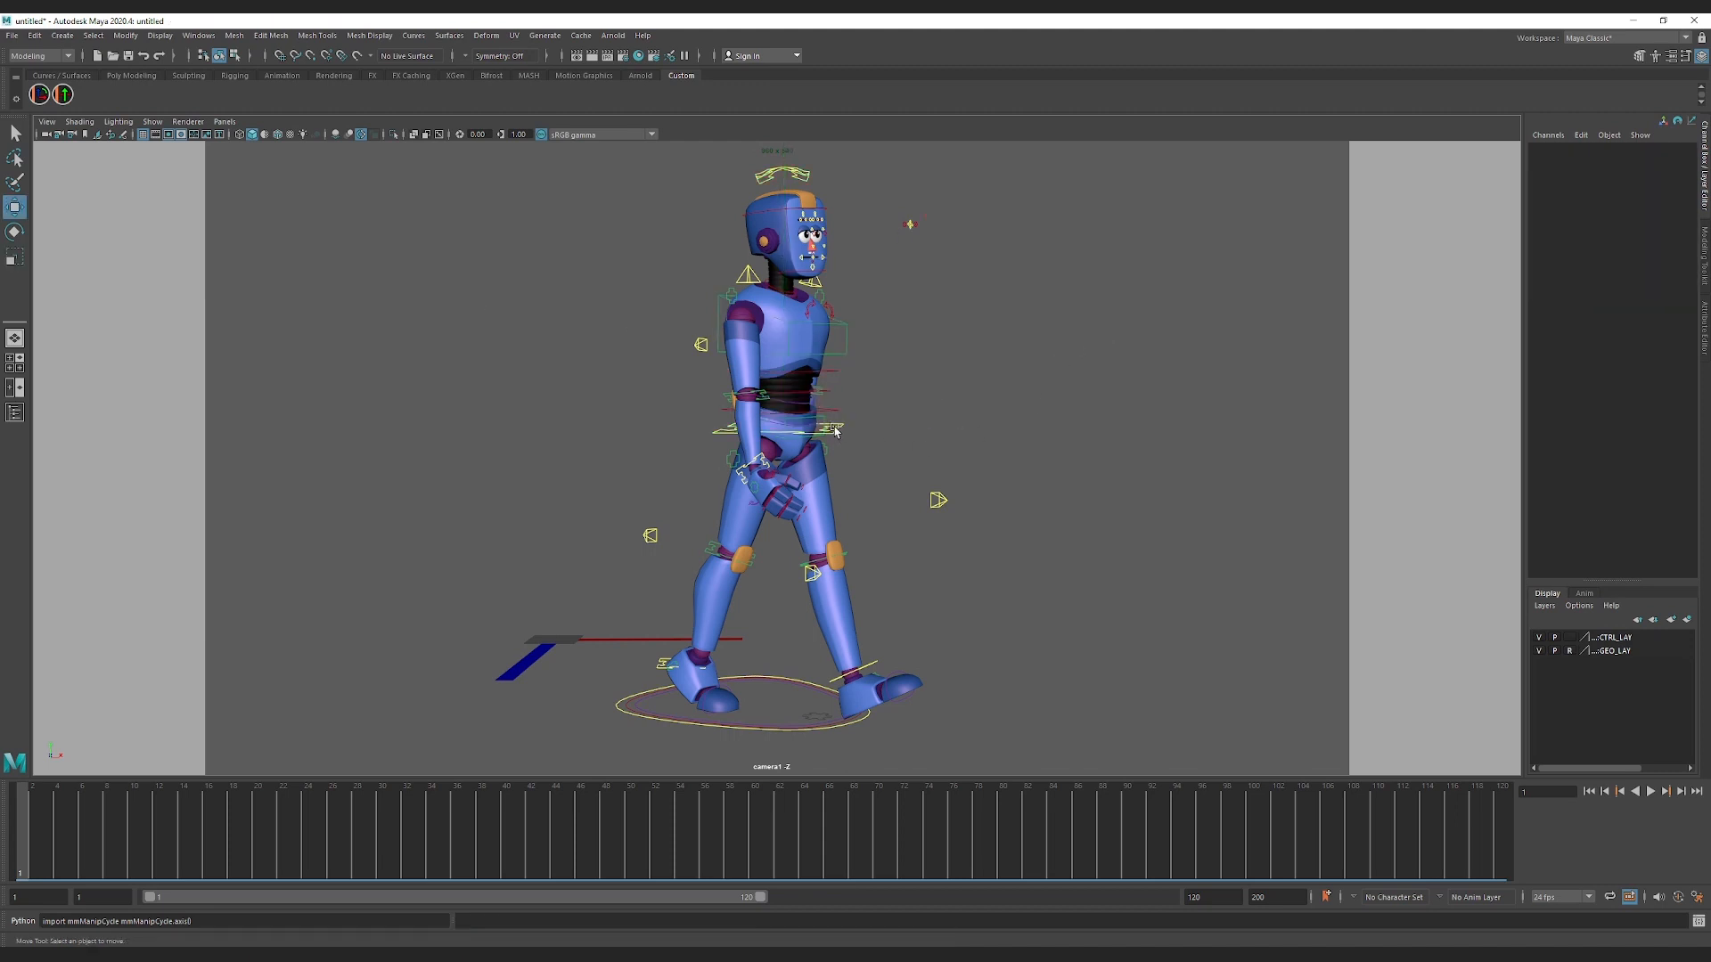
left_click(837, 432)
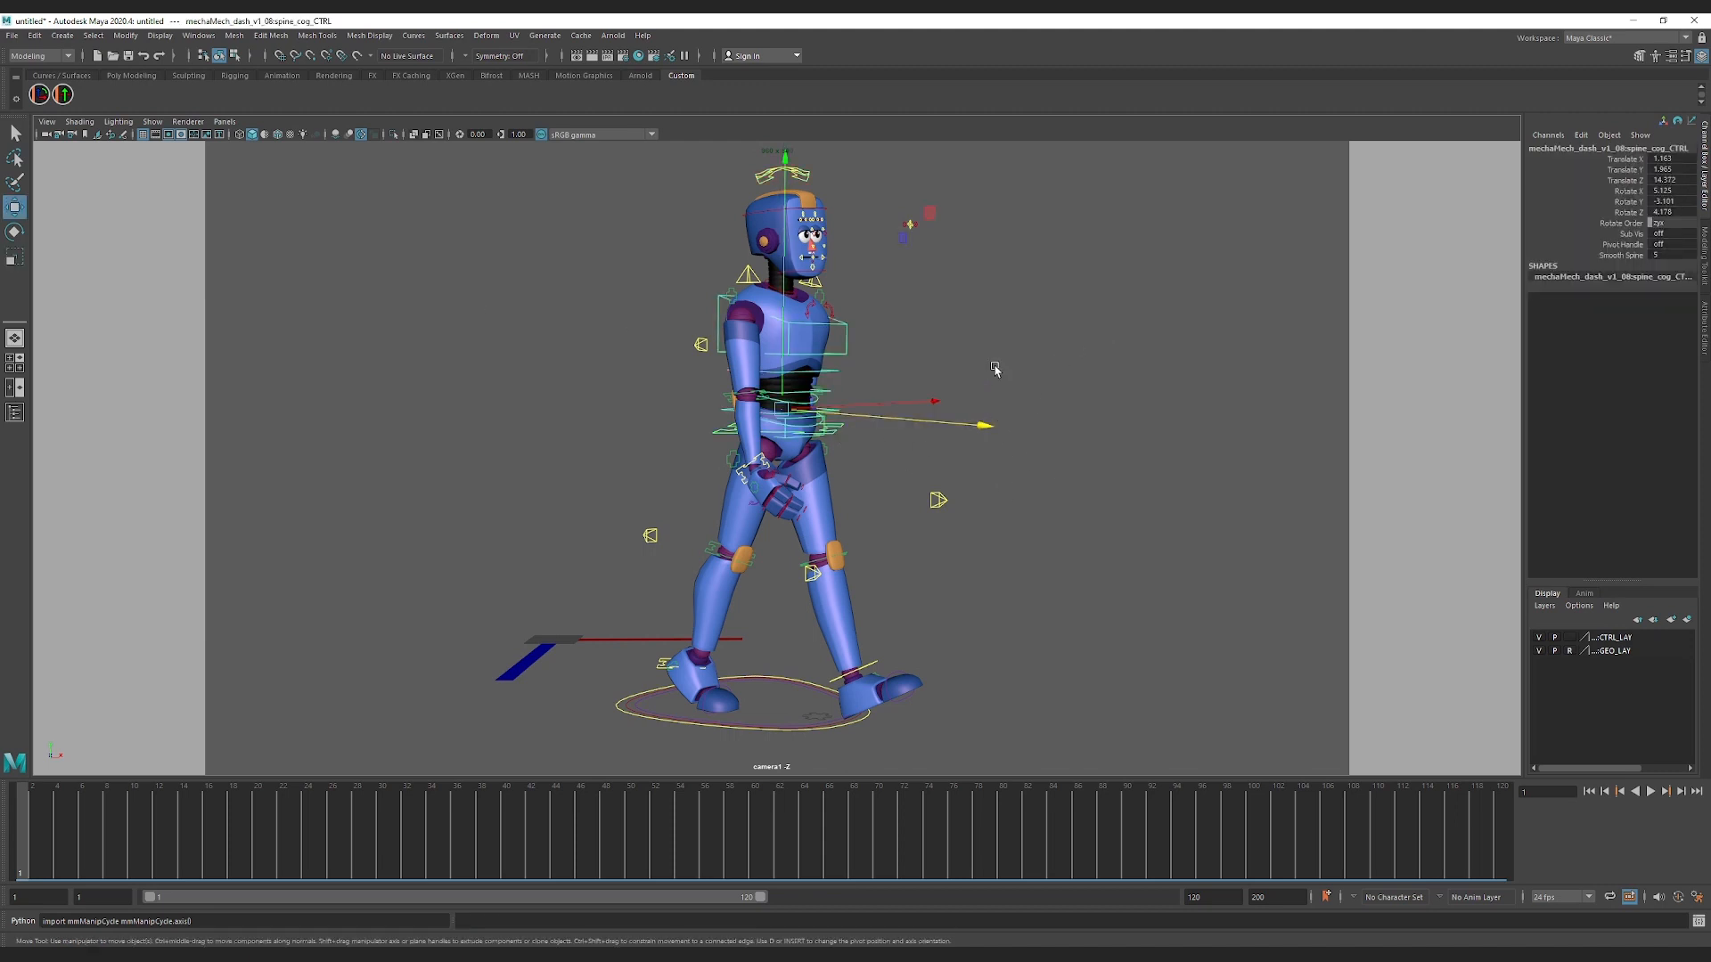
Step: Open the axis shelf button's command for editing and examine the modified axis cycle examples in readme.txt in Notepad
right_click(63, 95)
left_click(107, 118)
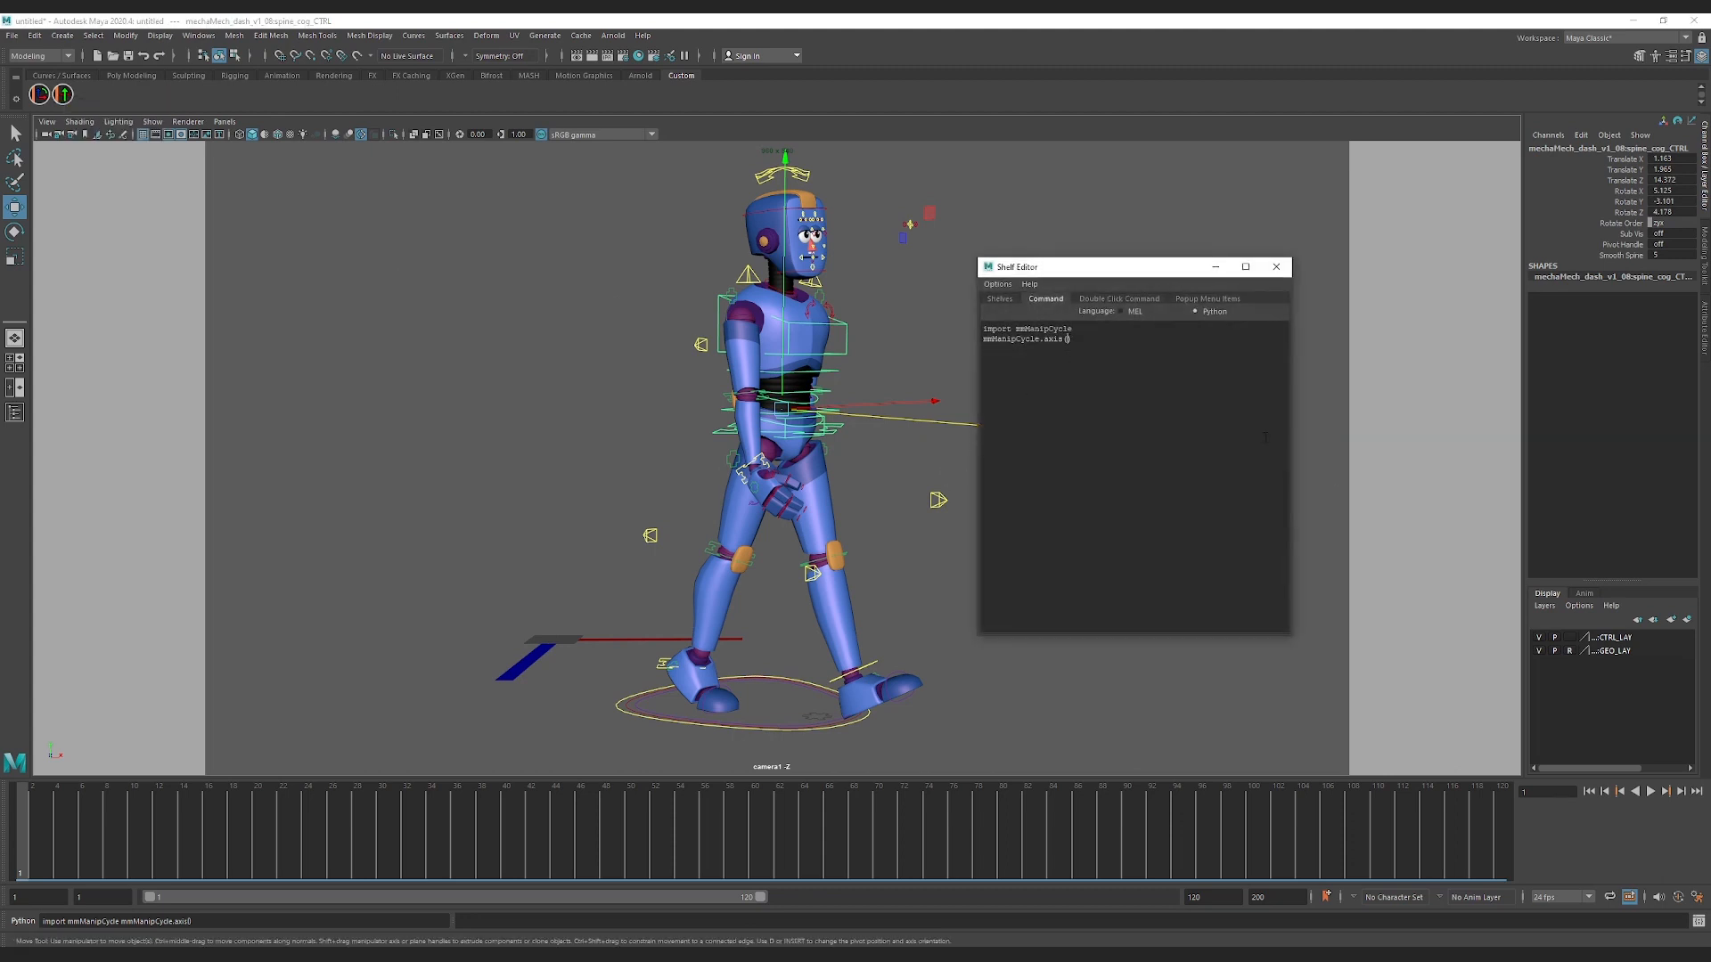
left_click_drag(1096, 271, 1164, 266)
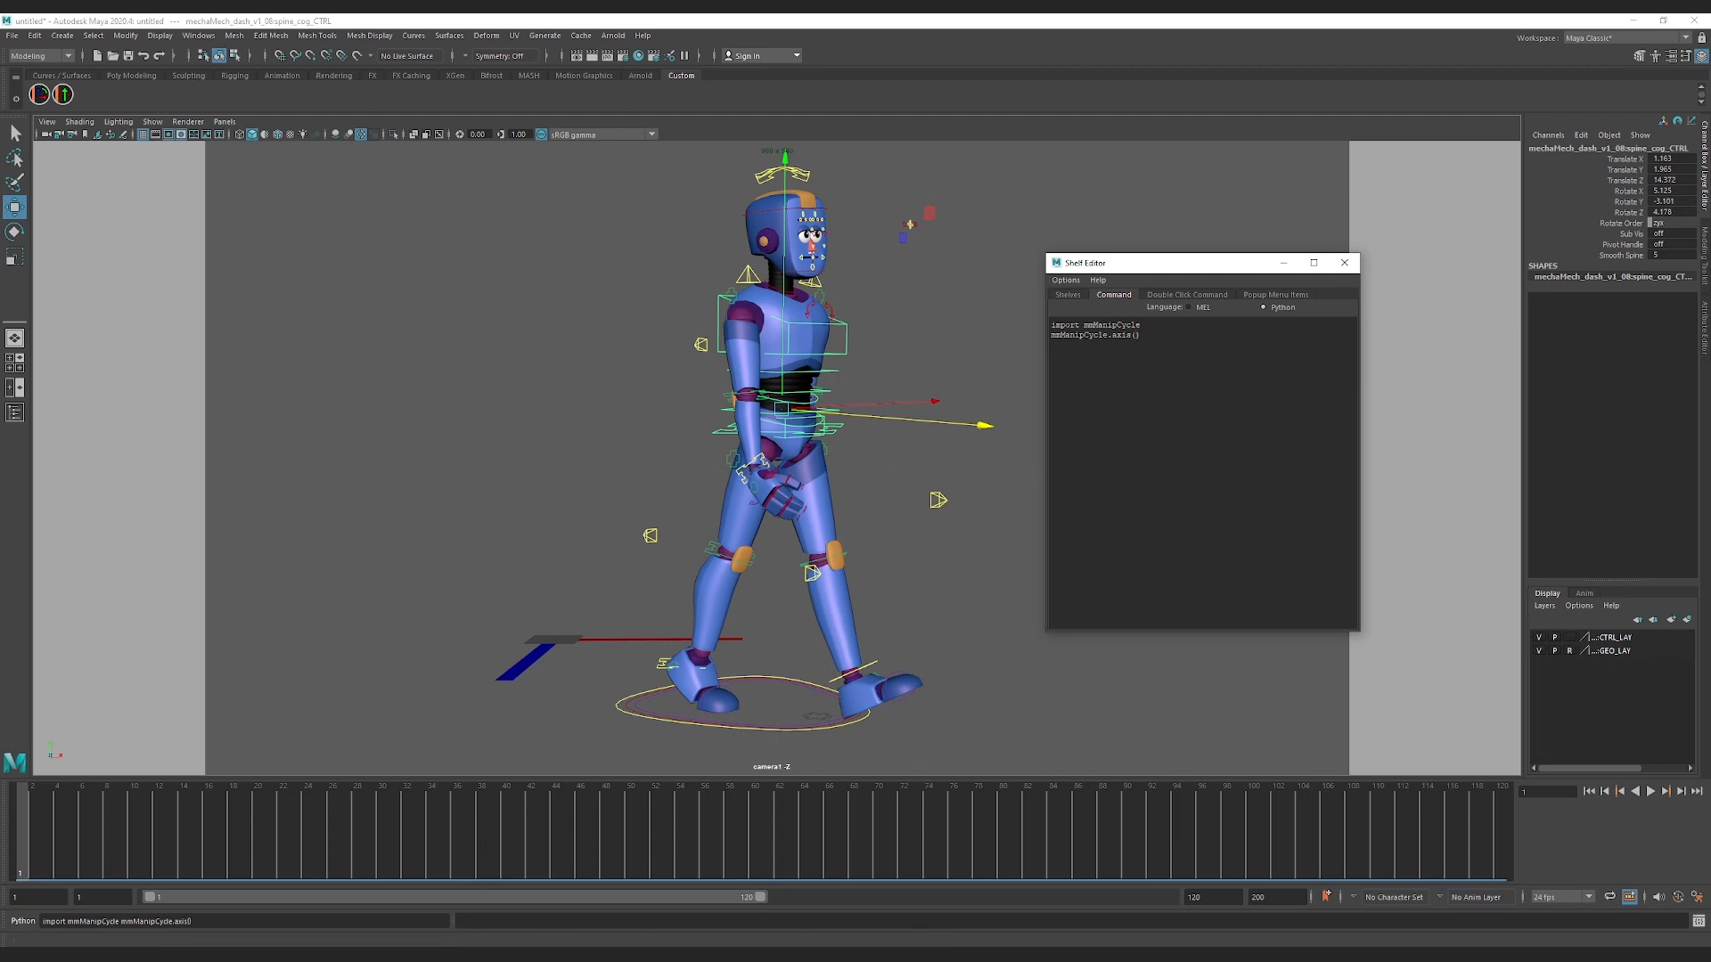
left_click(490, 956)
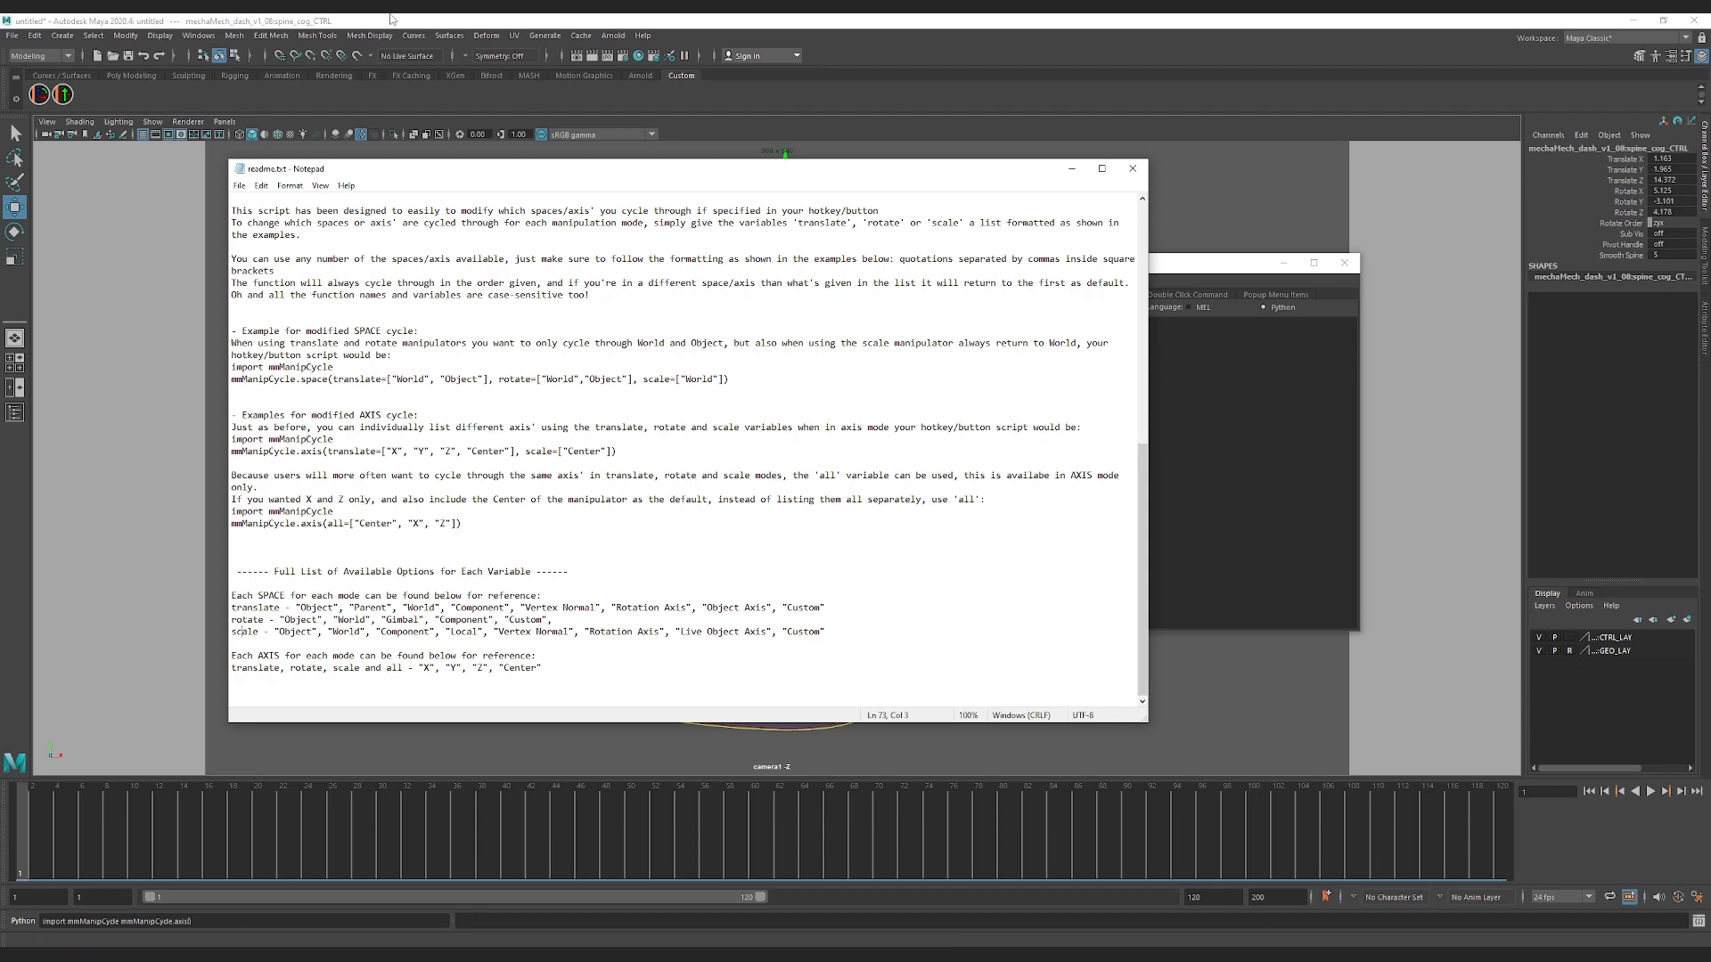
left_click(412, 102)
left_click(782, 409)
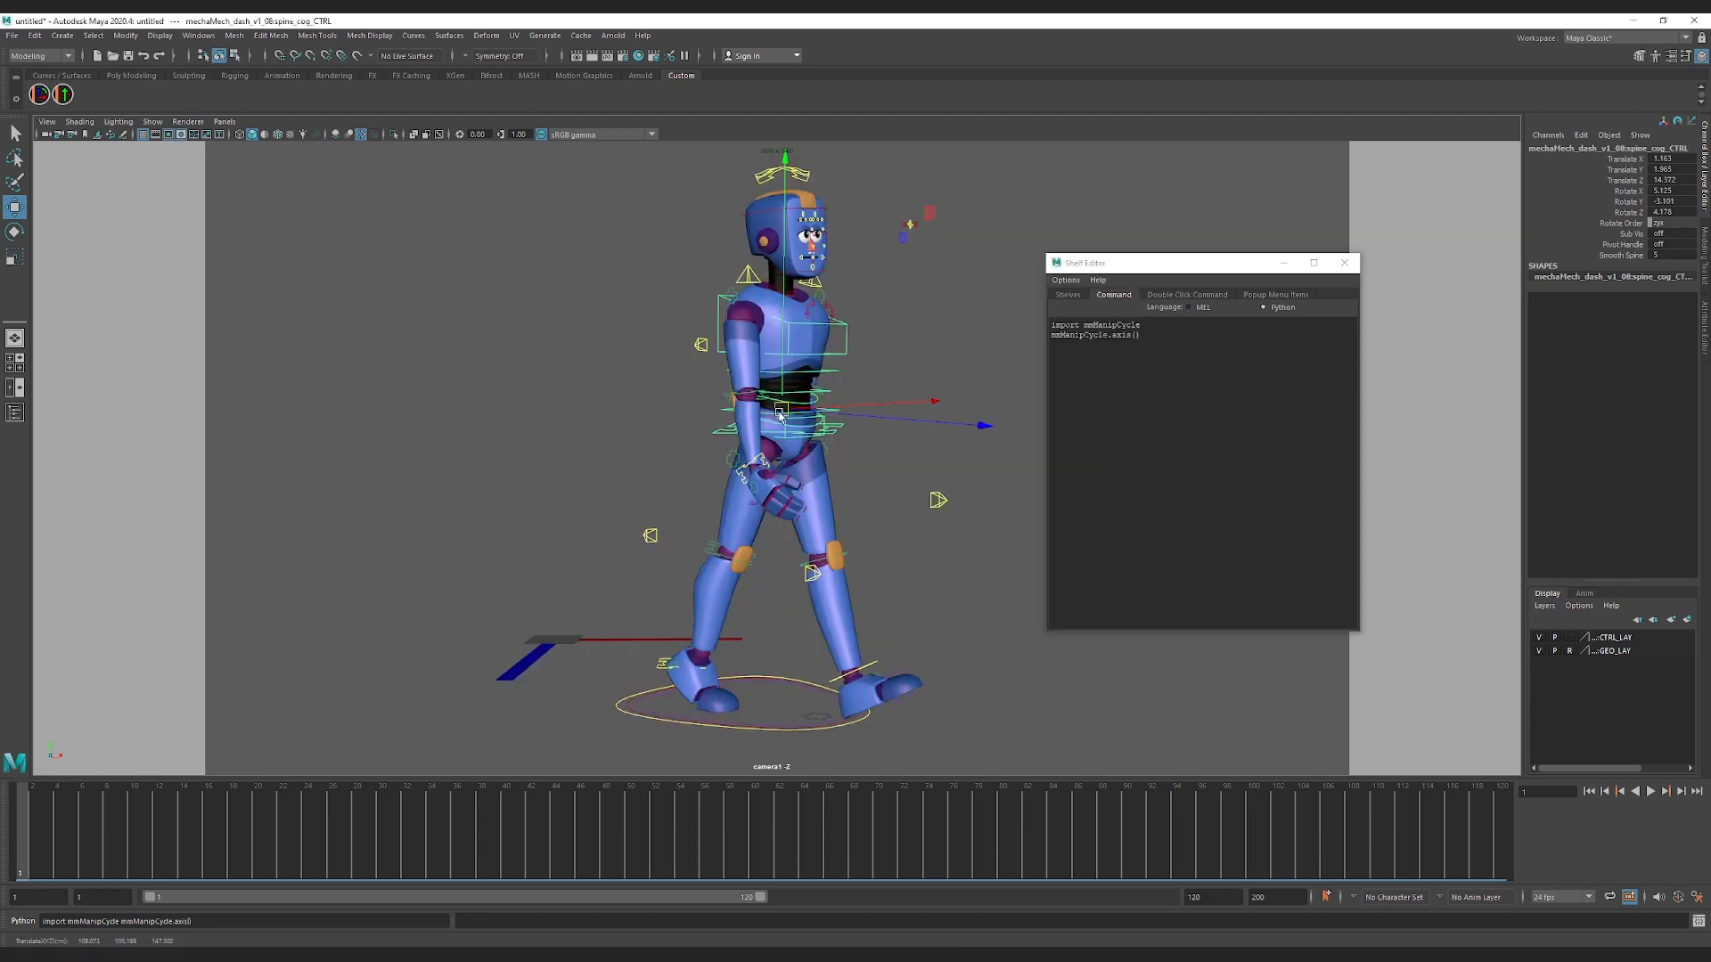
key("alt+Tab")
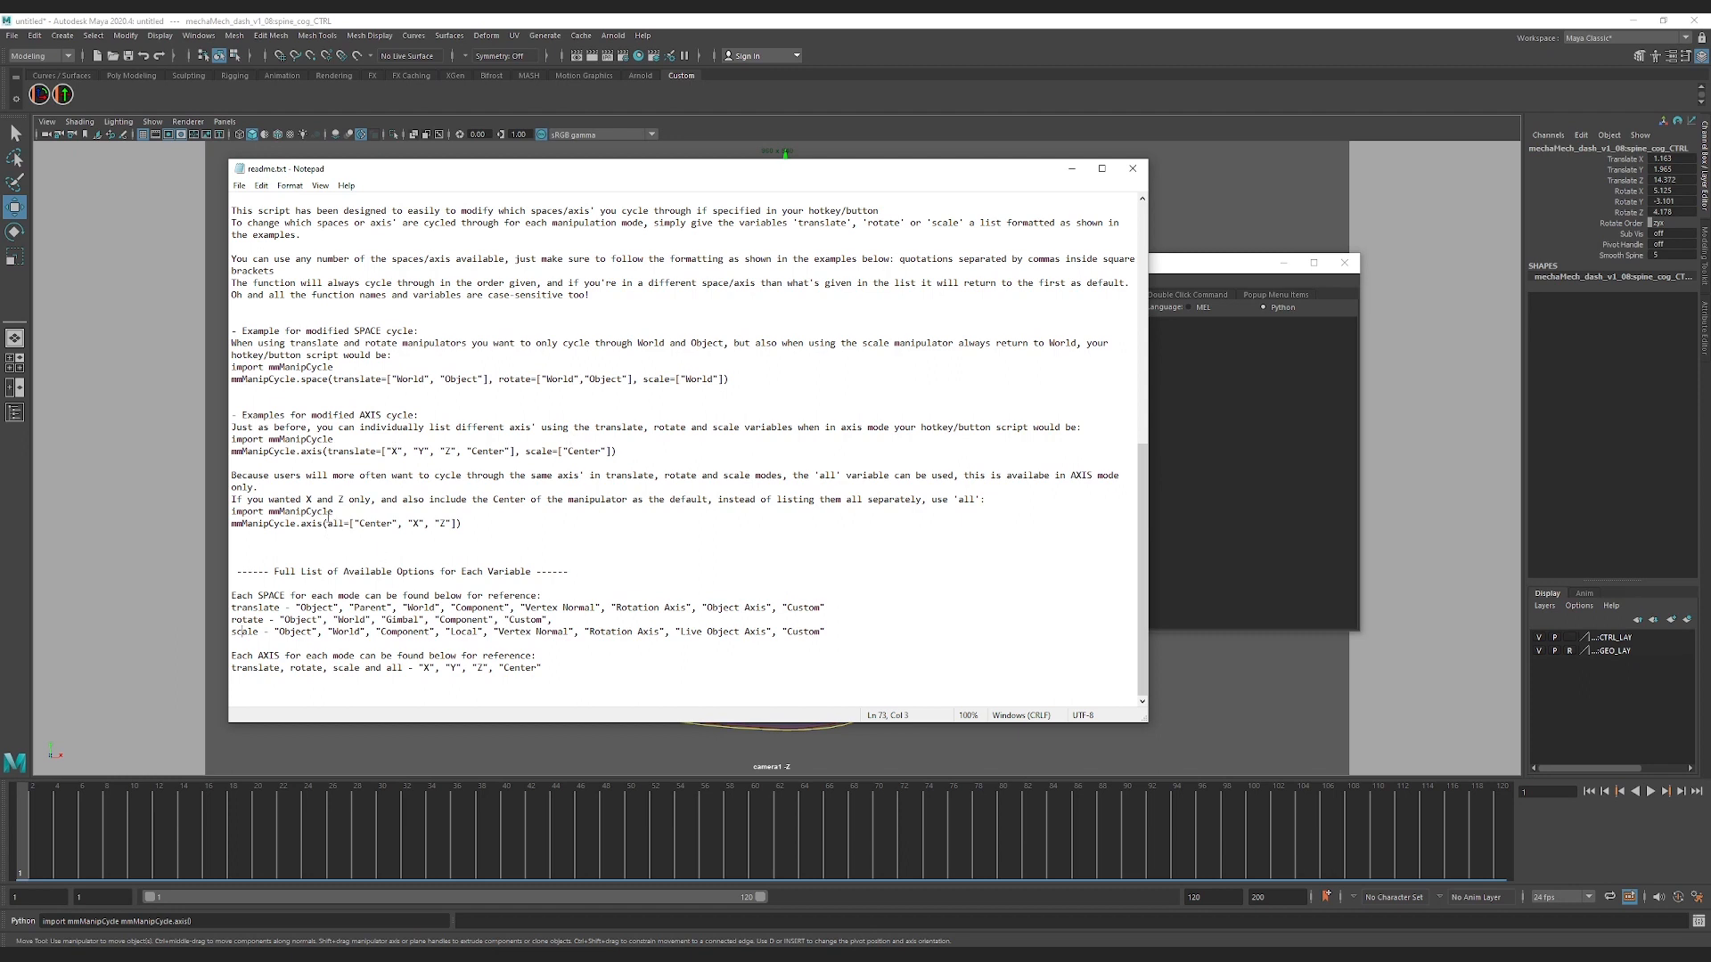
left_click(1072, 168)
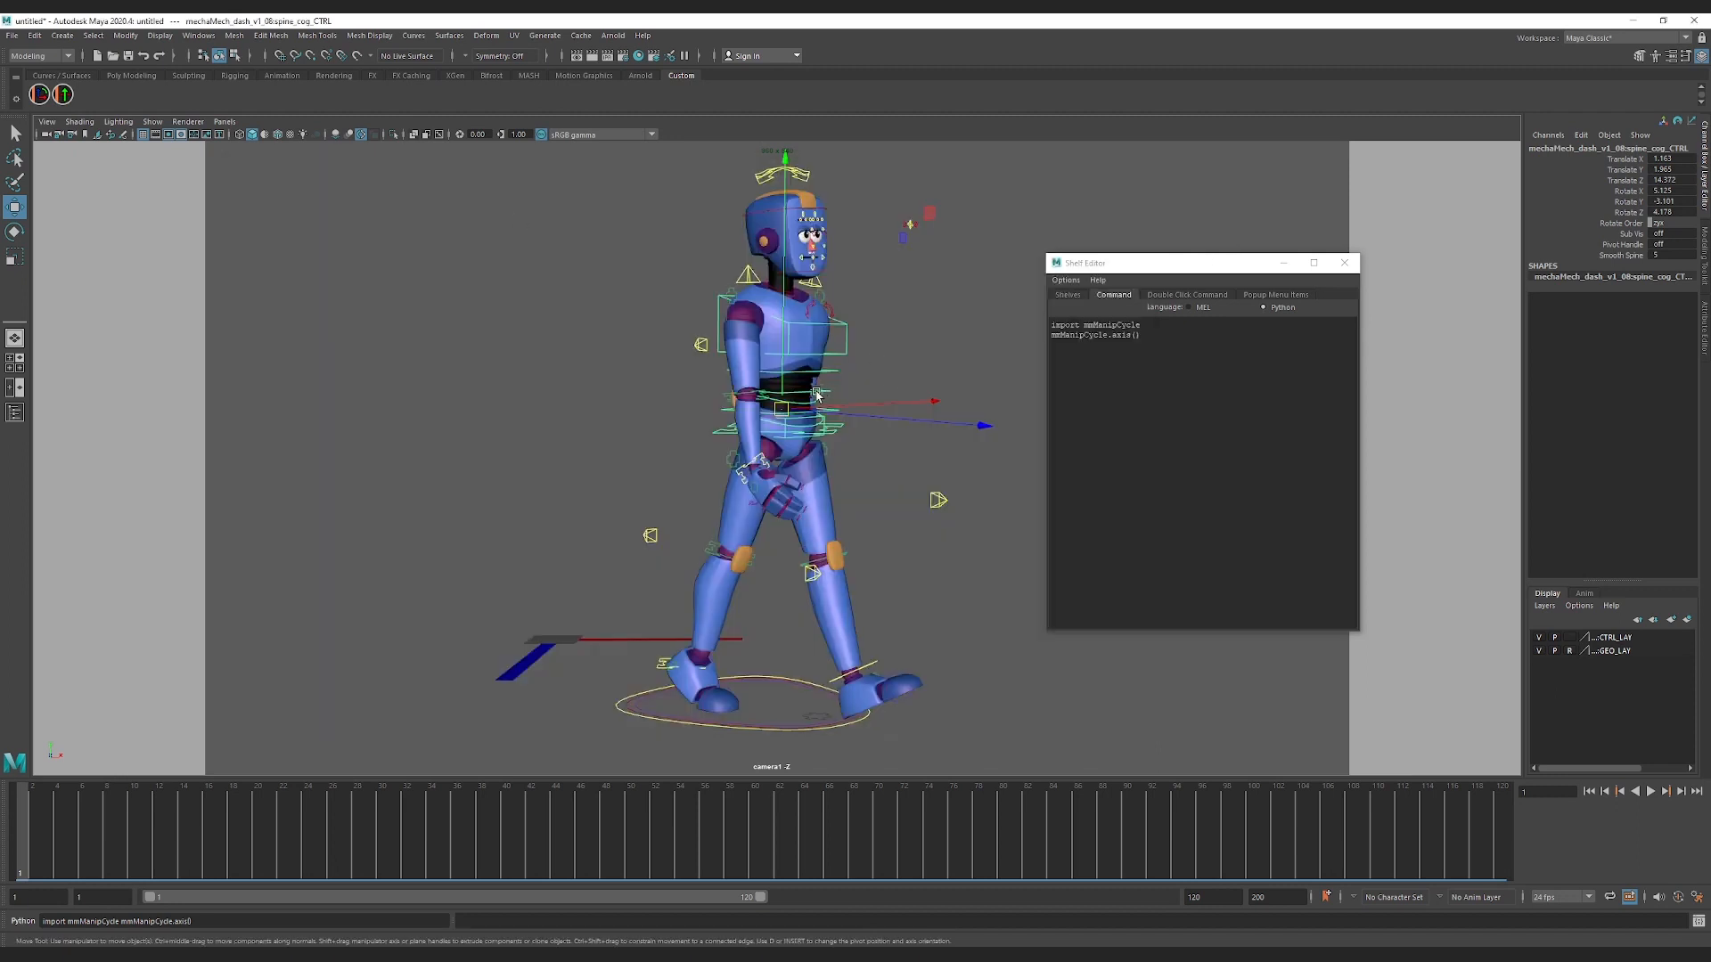
Step: Change the axis button's command to mmManipCycle.axis(all=["Center", "Y"]) and close the Shelf Editor
key("e")
key("r")
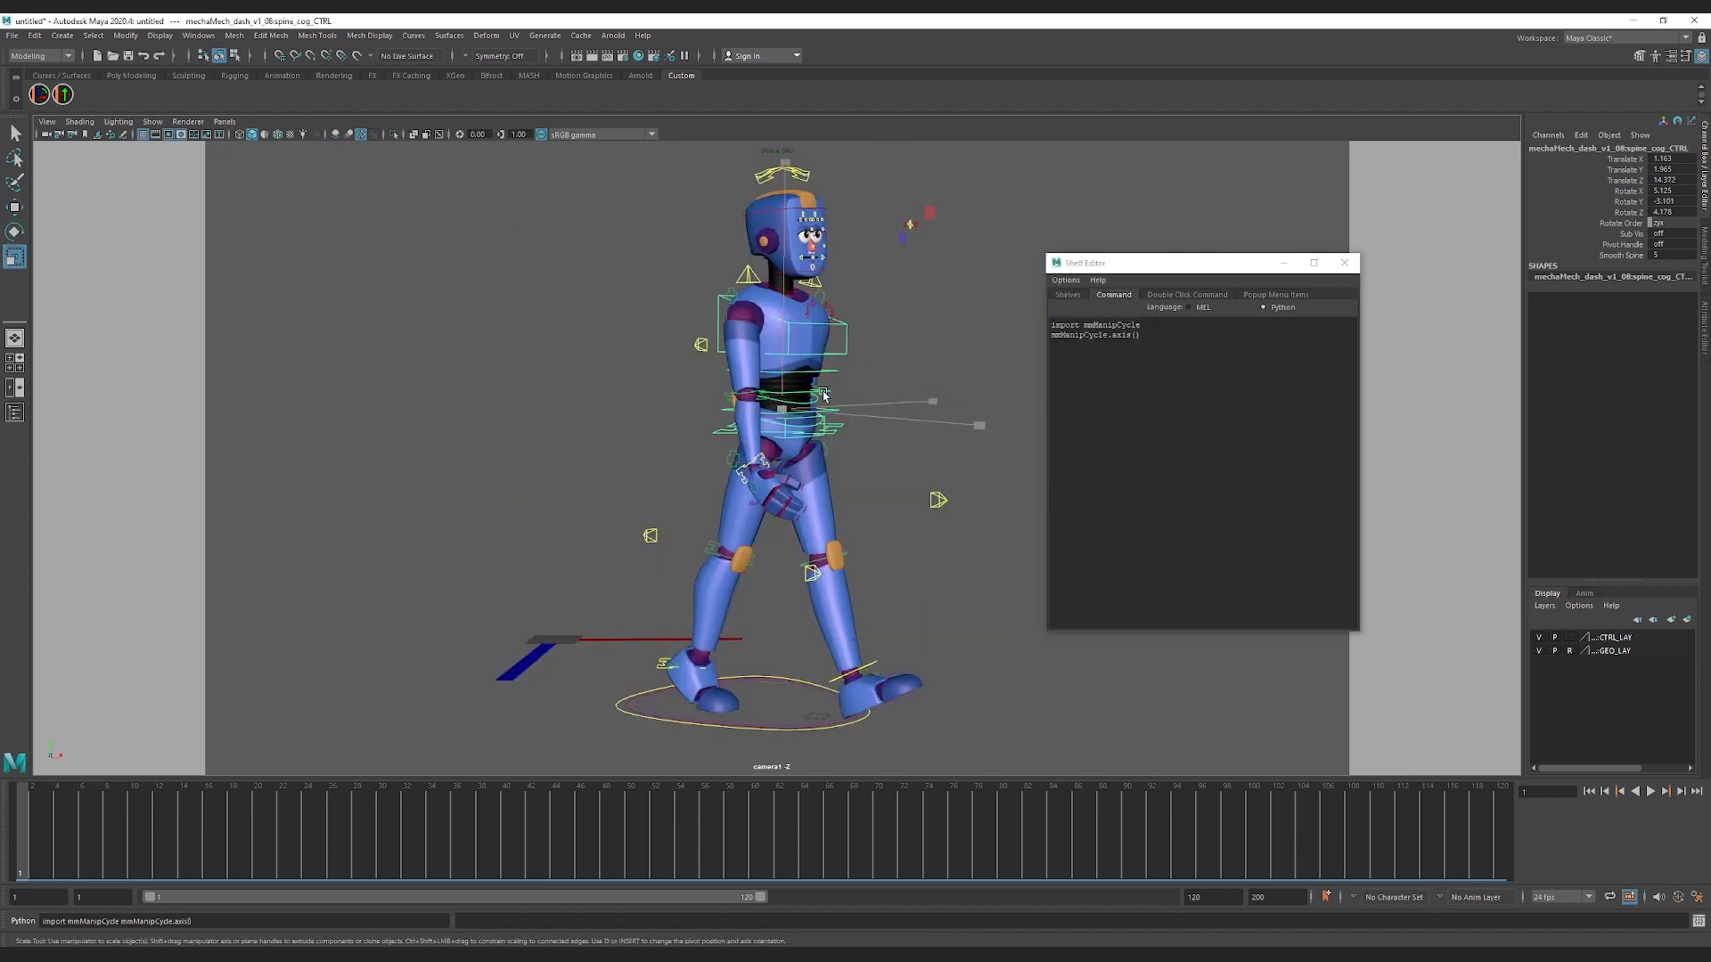
key("w")
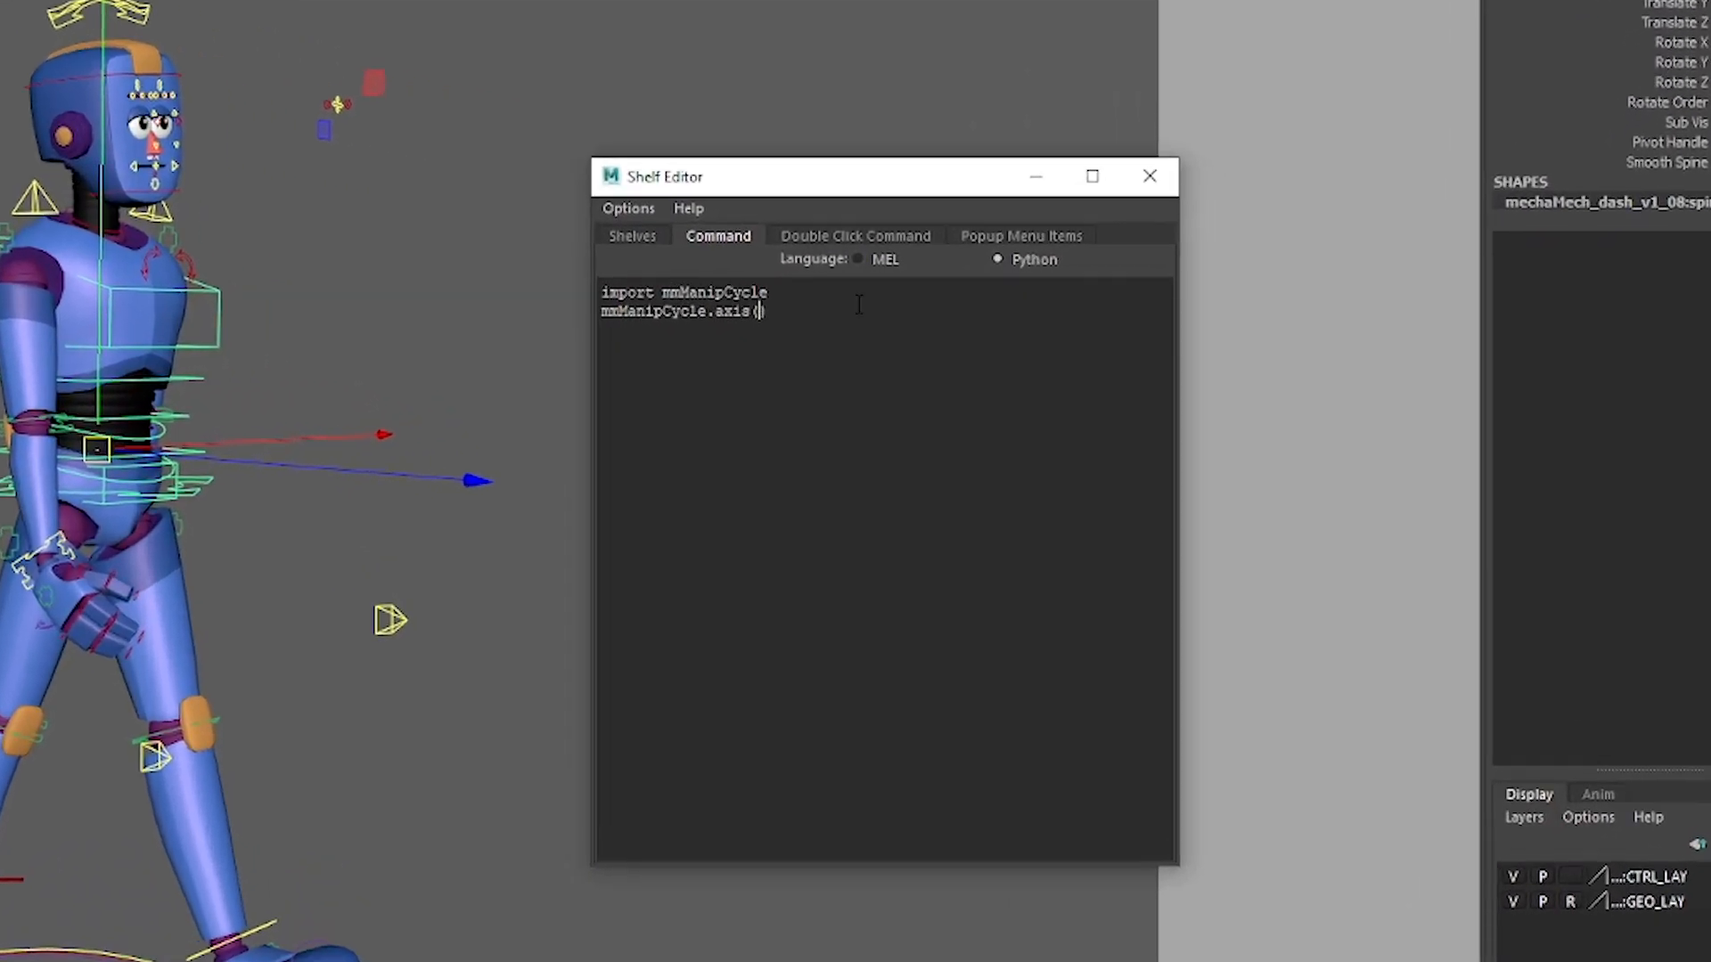
type("all=[\"Center\", \"Y\"]")
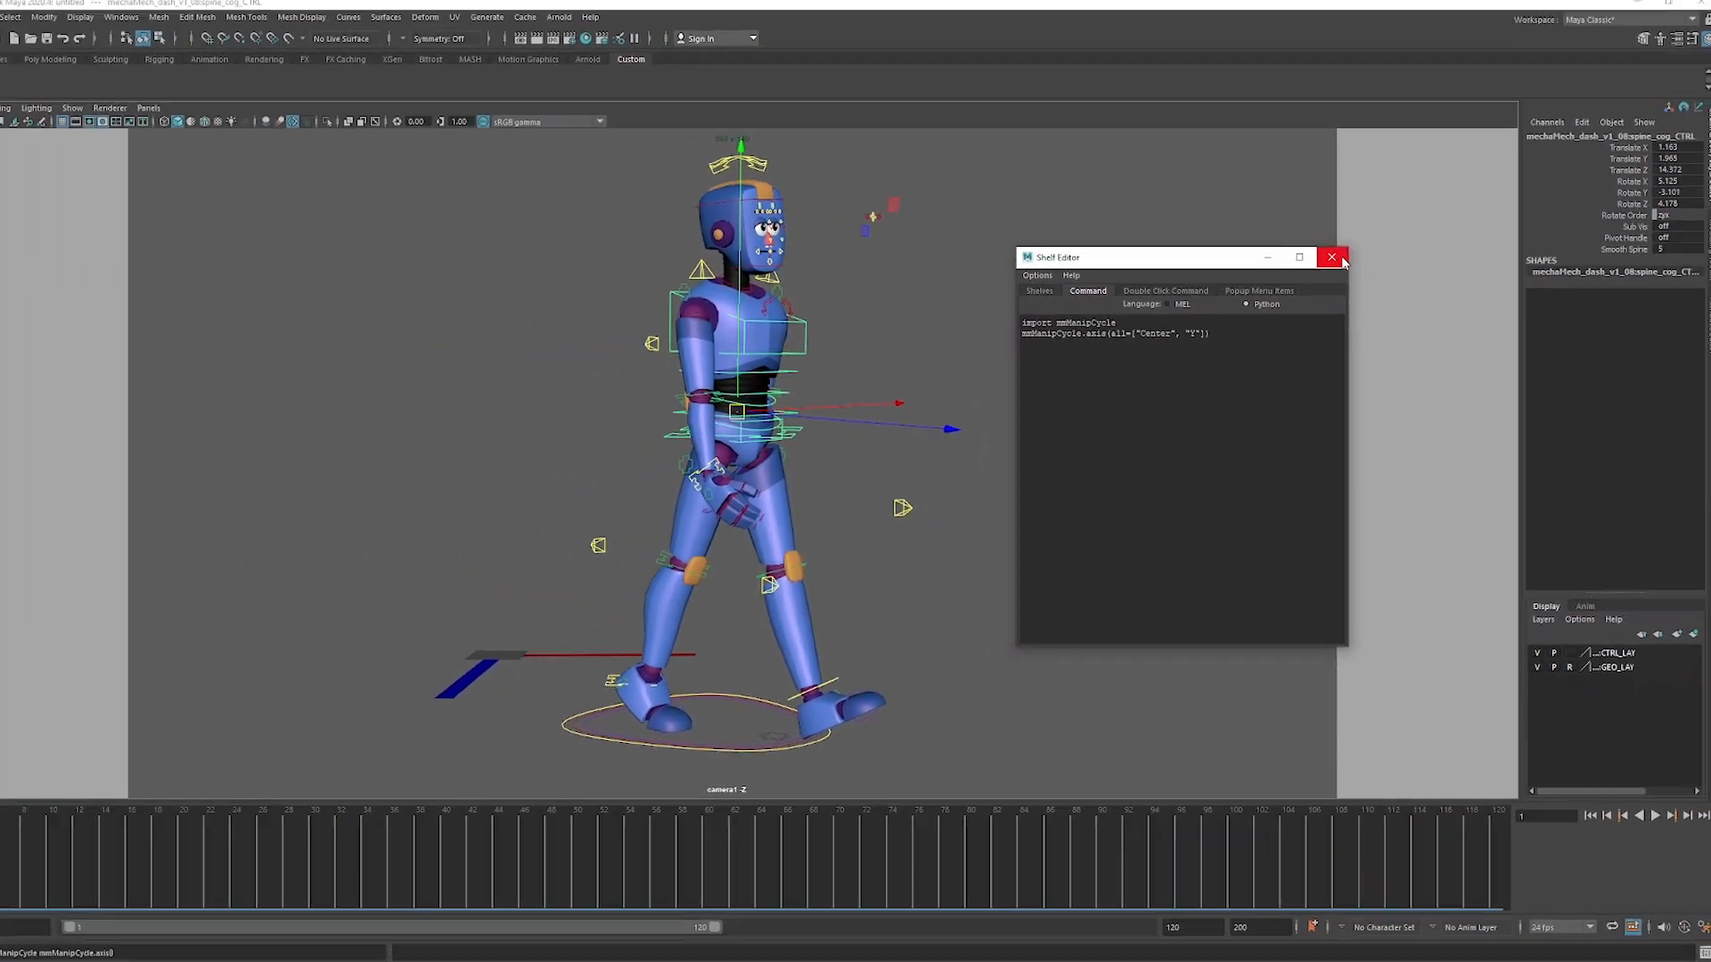
left_click(1342, 258)
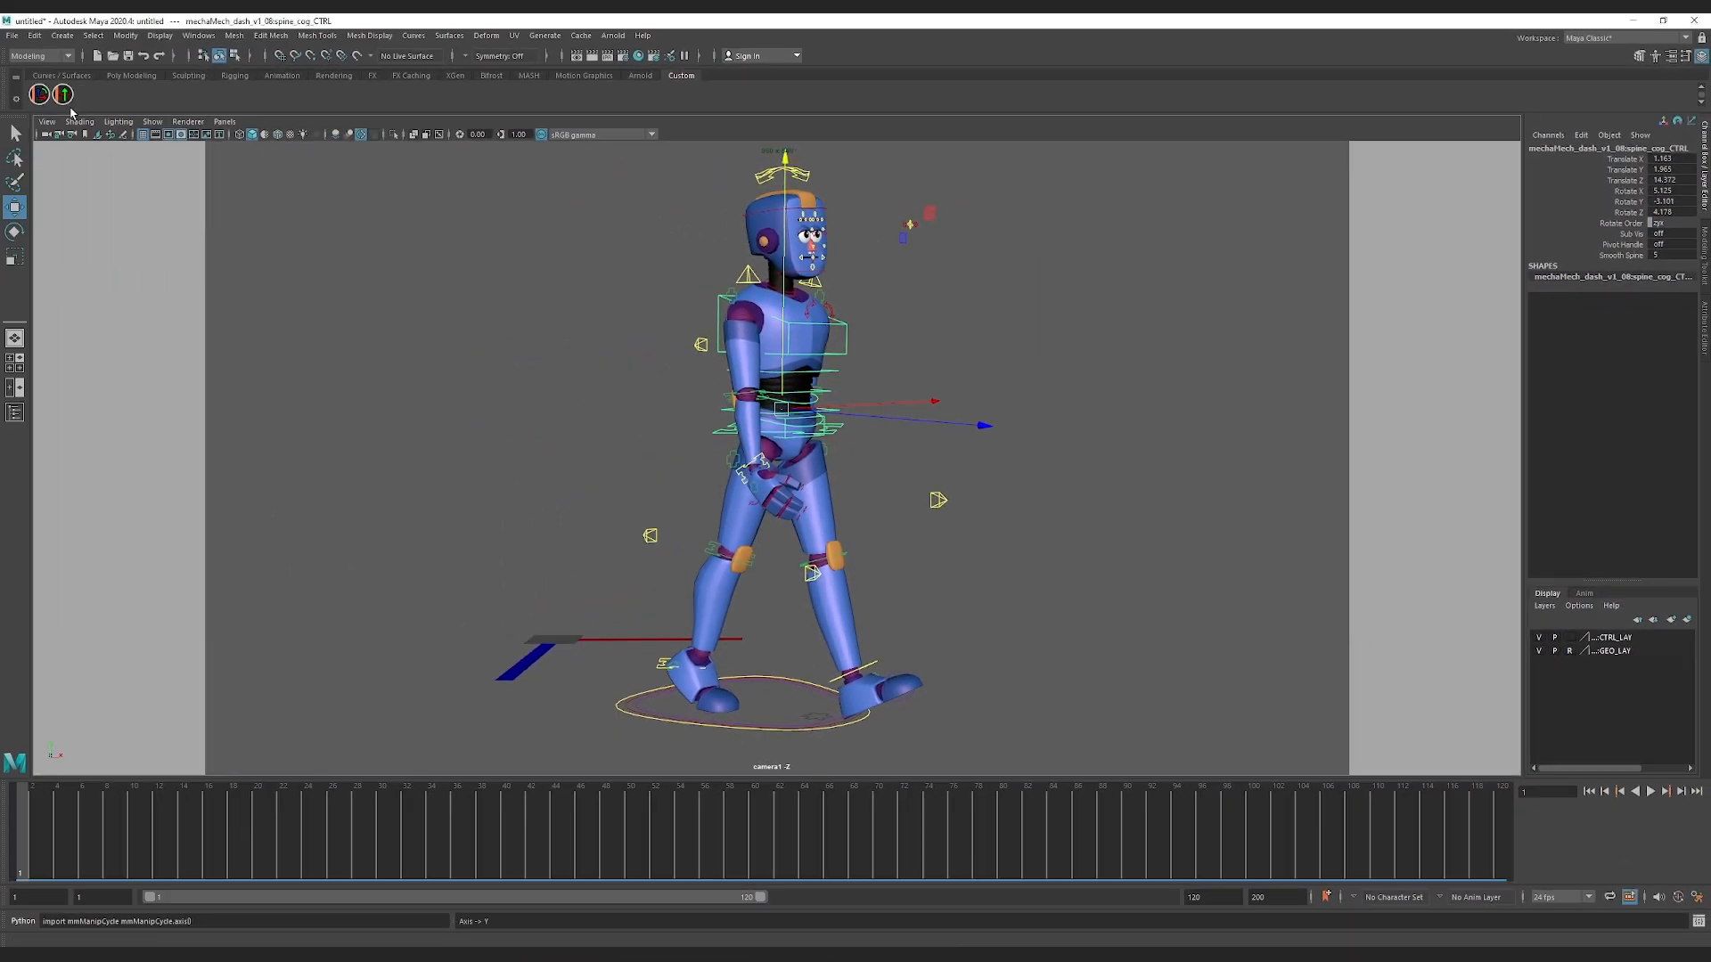
Step: Run the edited axis shelf button repeatedly to cycle the Move tool between Center and Y
left_click(70, 102)
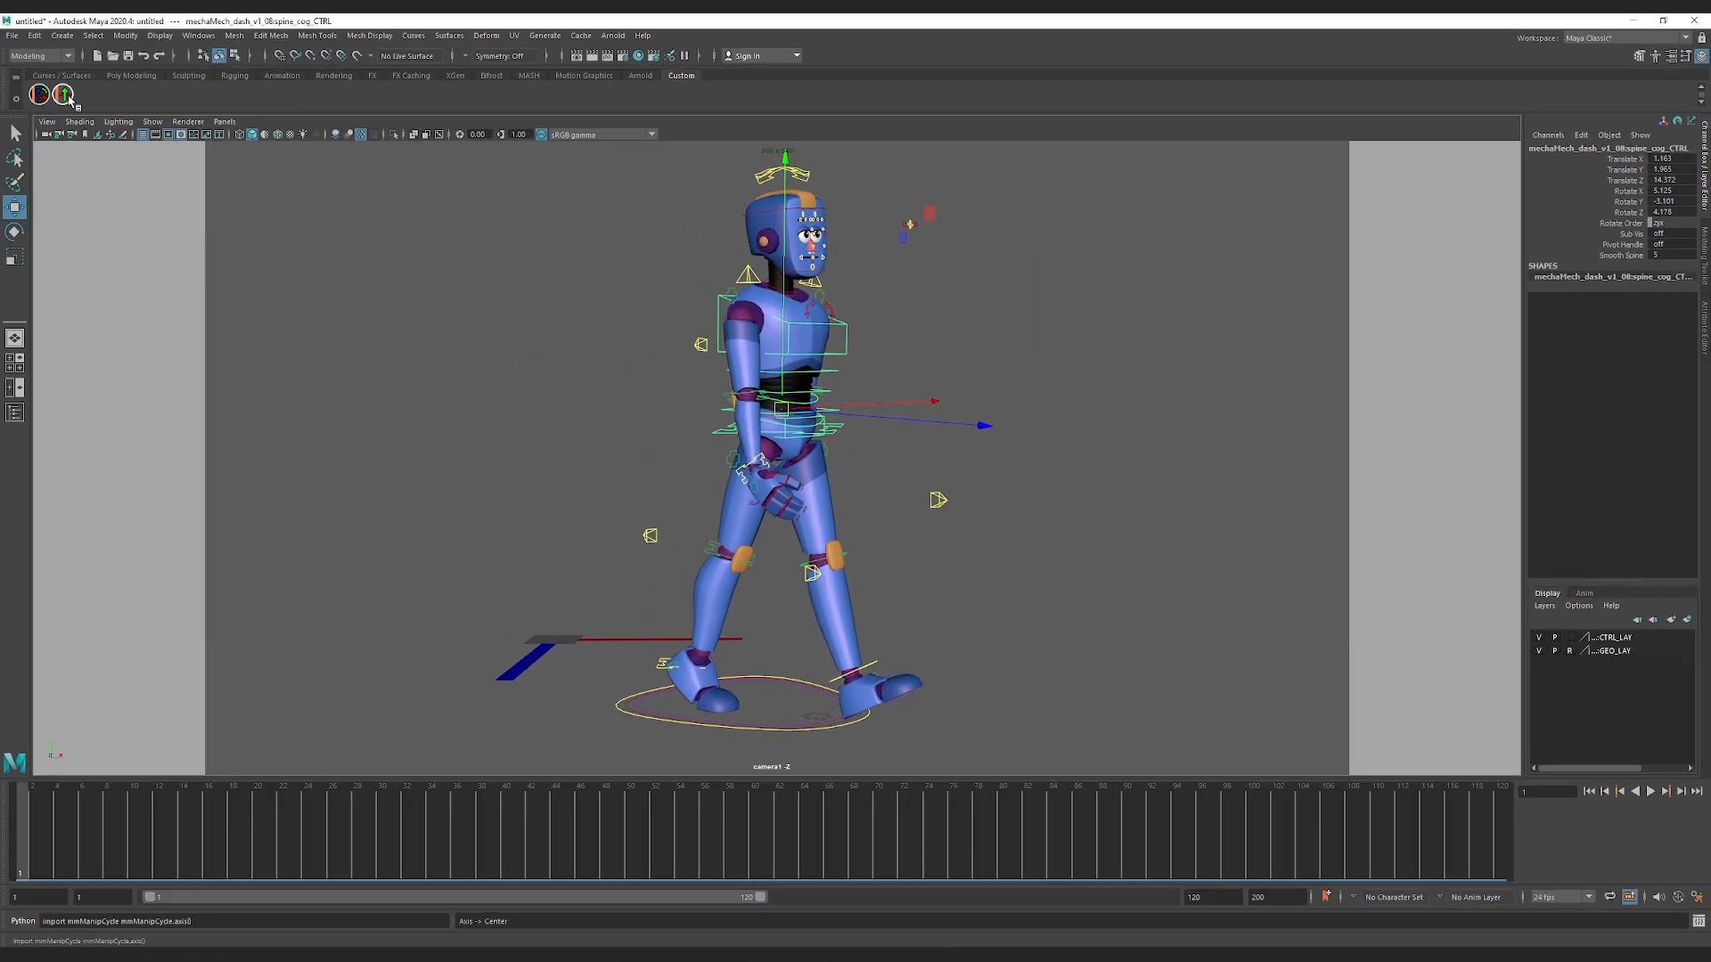
left_click(70, 98)
left_click(69, 95)
Step: Try moving the spine cog control with the active manipulator handle and undo the moves
key("ctrl+z")
key("ctrl+z")
key("ctrl+z")
key("ctrl+z")
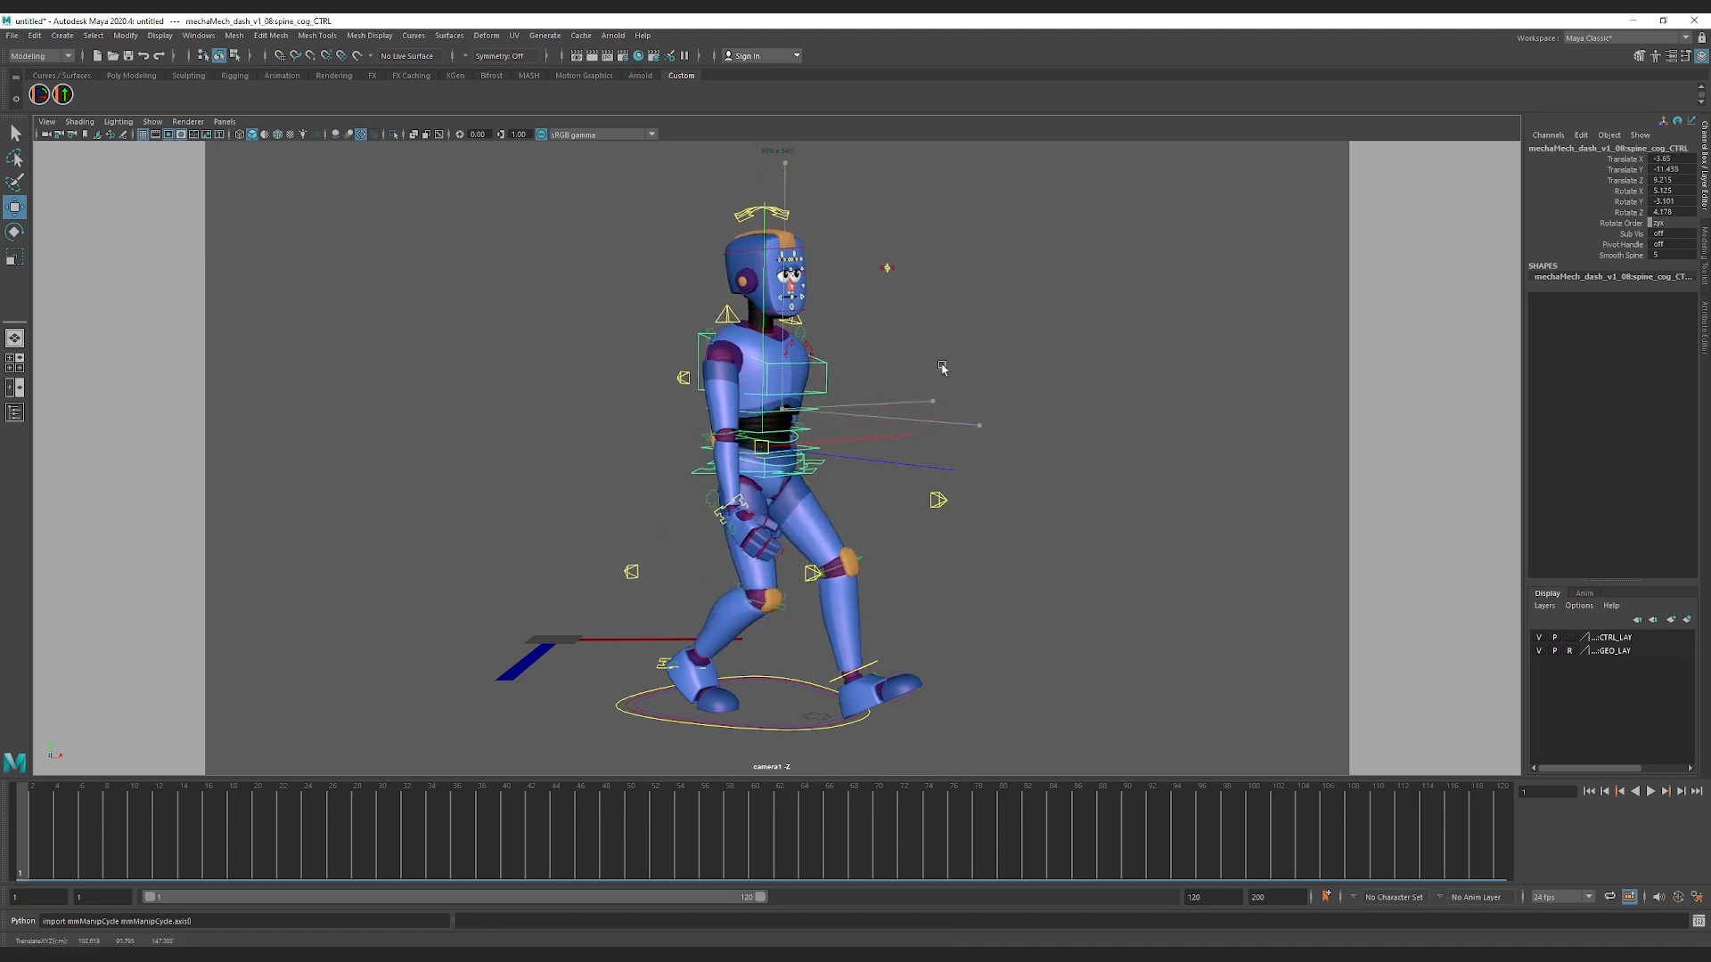
mouse_move(984, 311)
middle_mouse_down()
mouse_move(988, 350)
mouse_move(969, 310)
middle_mouse_up()
key("ctrl+z")
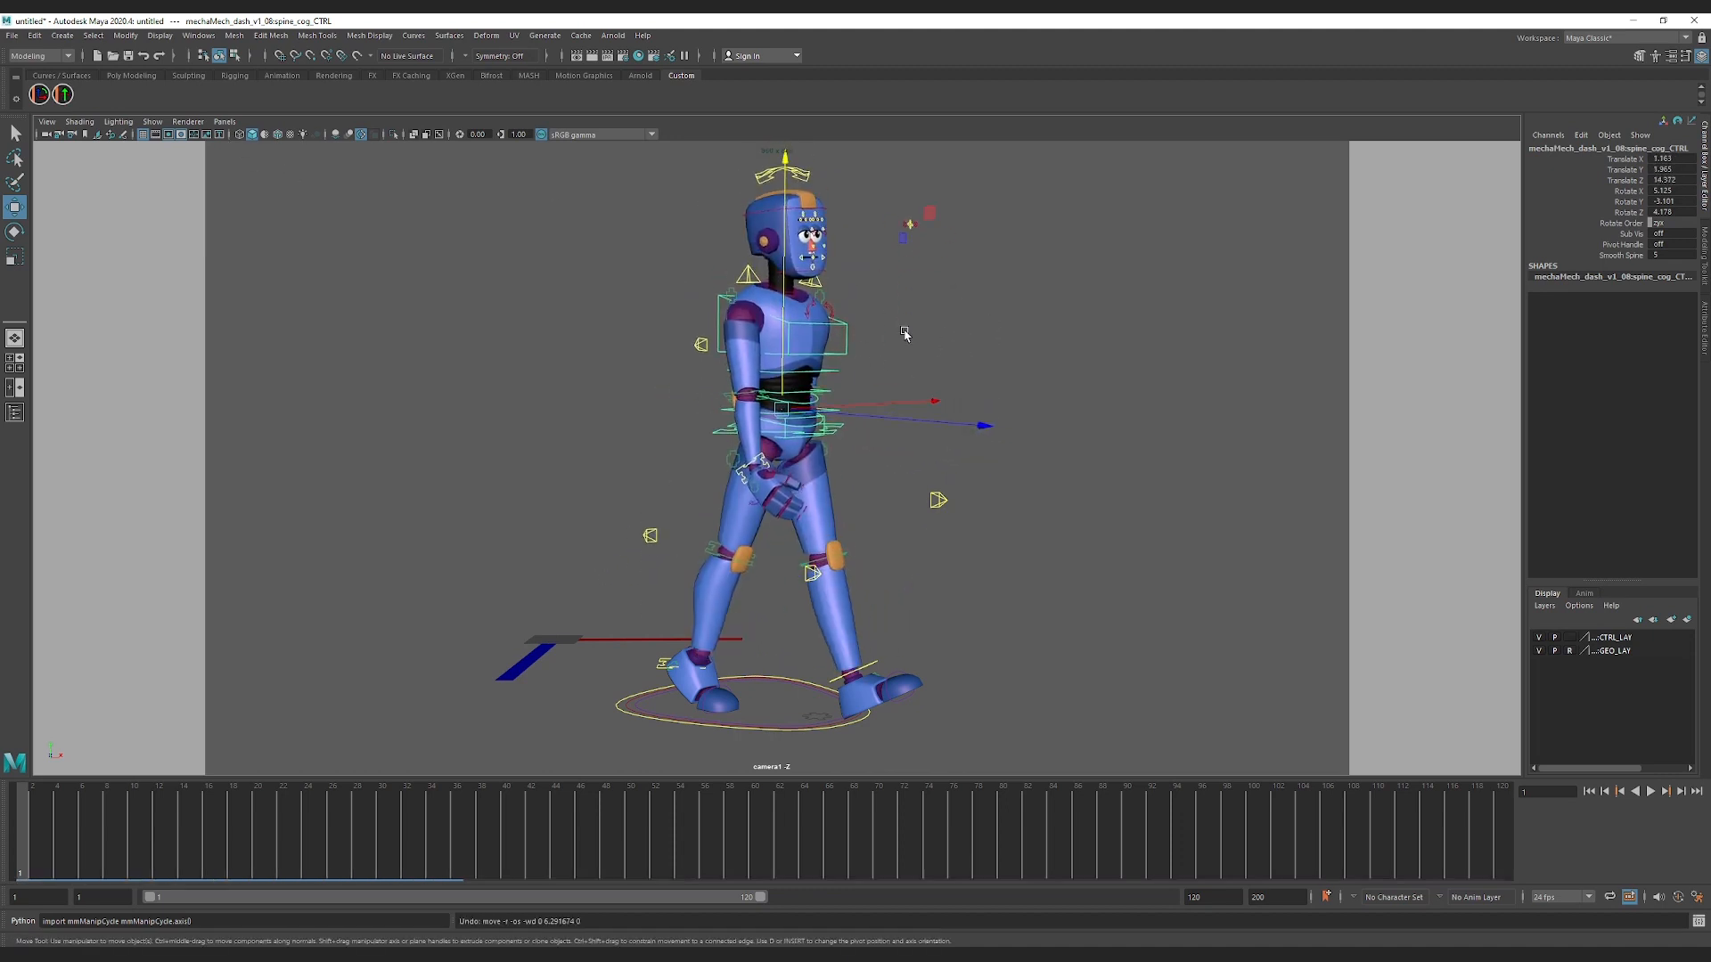
Step: Test the axis button from Y and from a manually activated Z handle to return to Center, and deselect the spine cog control
left_click(63, 95)
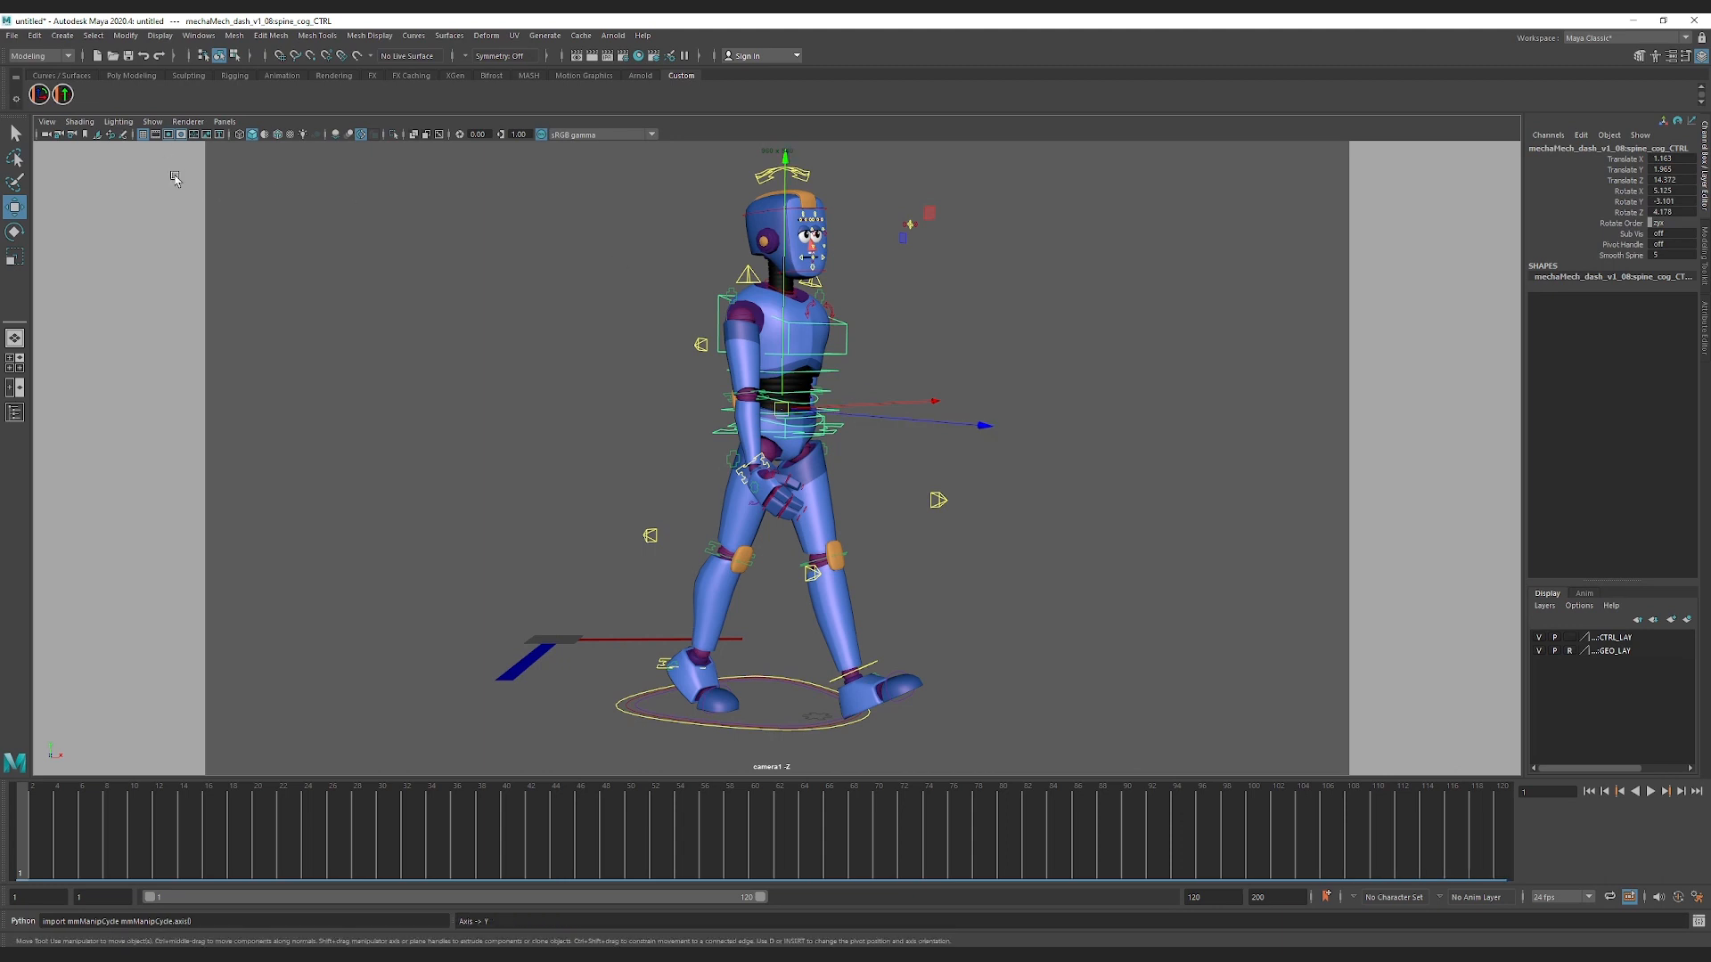
left_click(66, 96)
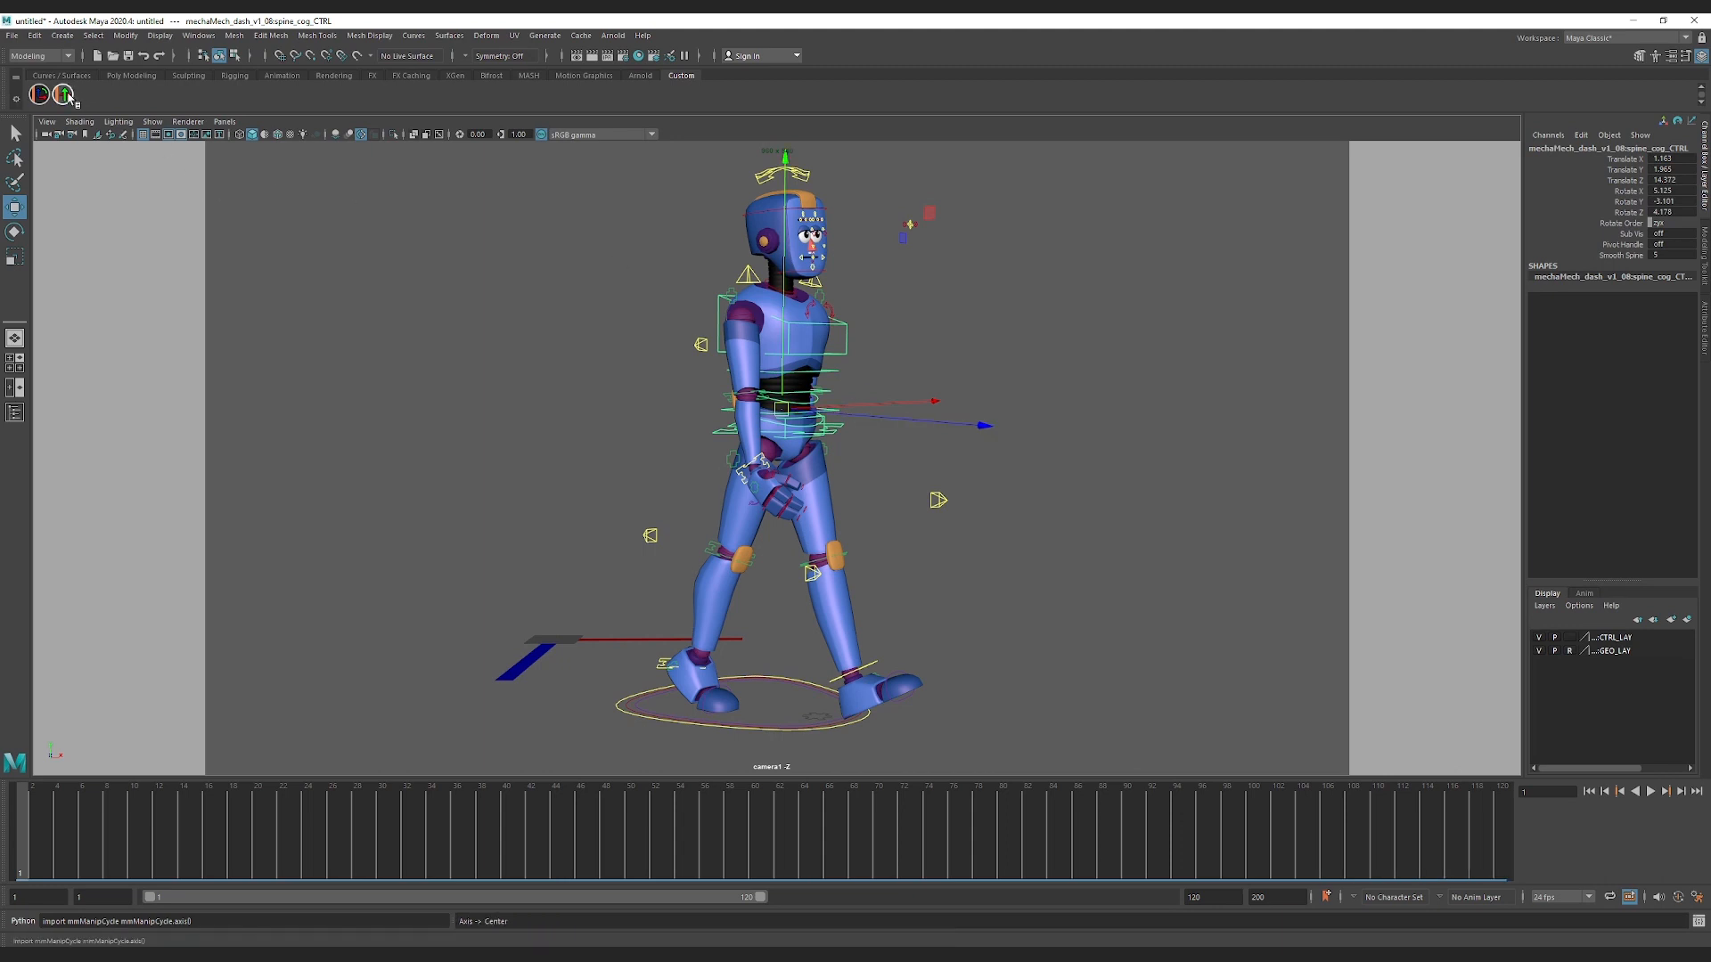
left_click(66, 96)
left_click(946, 425)
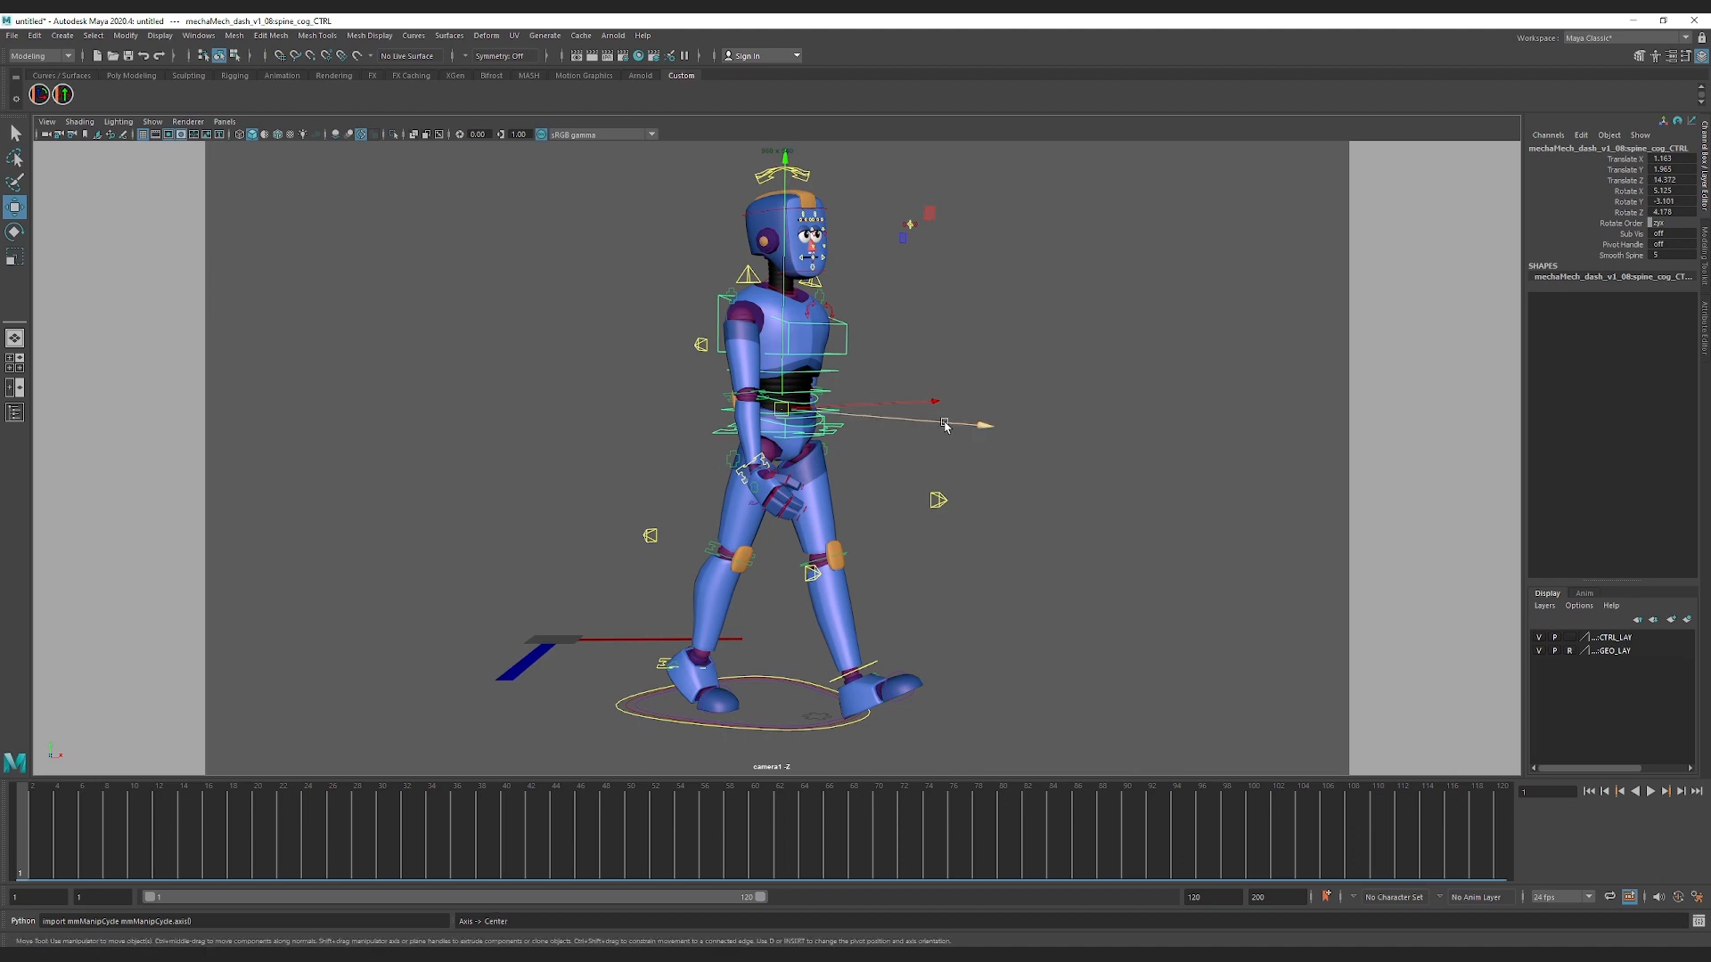
left_click(66, 95)
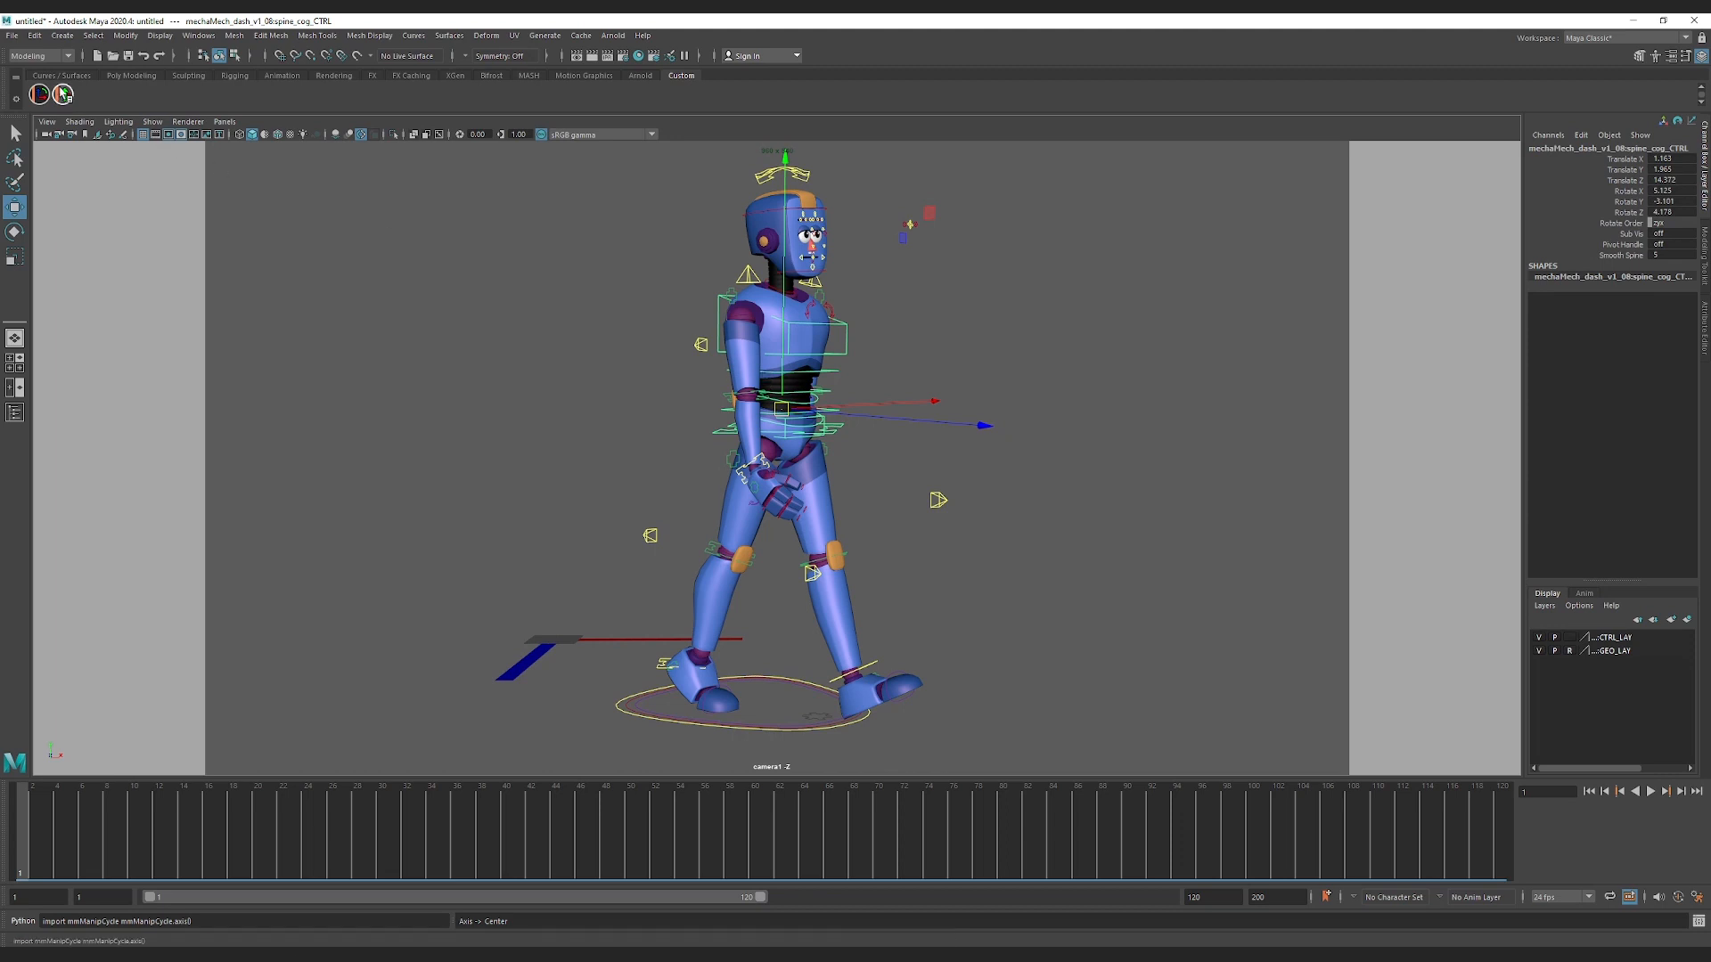
left_click(1018, 384)
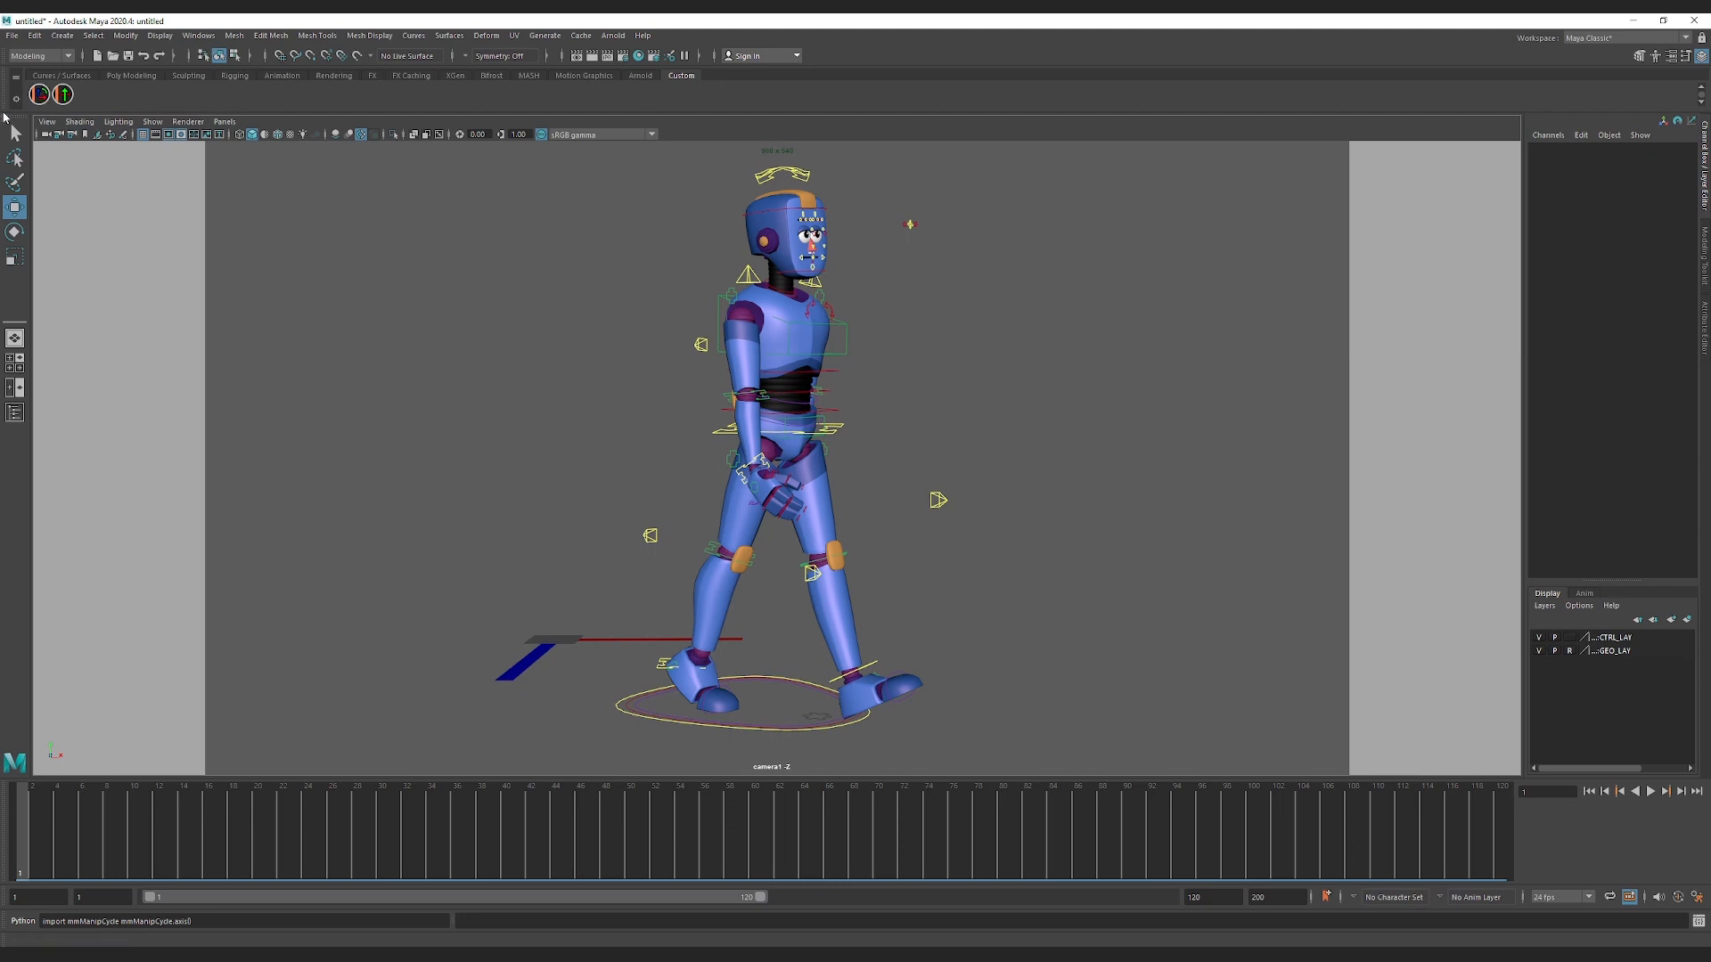
Step: Review the space button's translate, rotate and scale lists in the Shelf Editor and close it
right_click(40, 96)
left_click(53, 136)
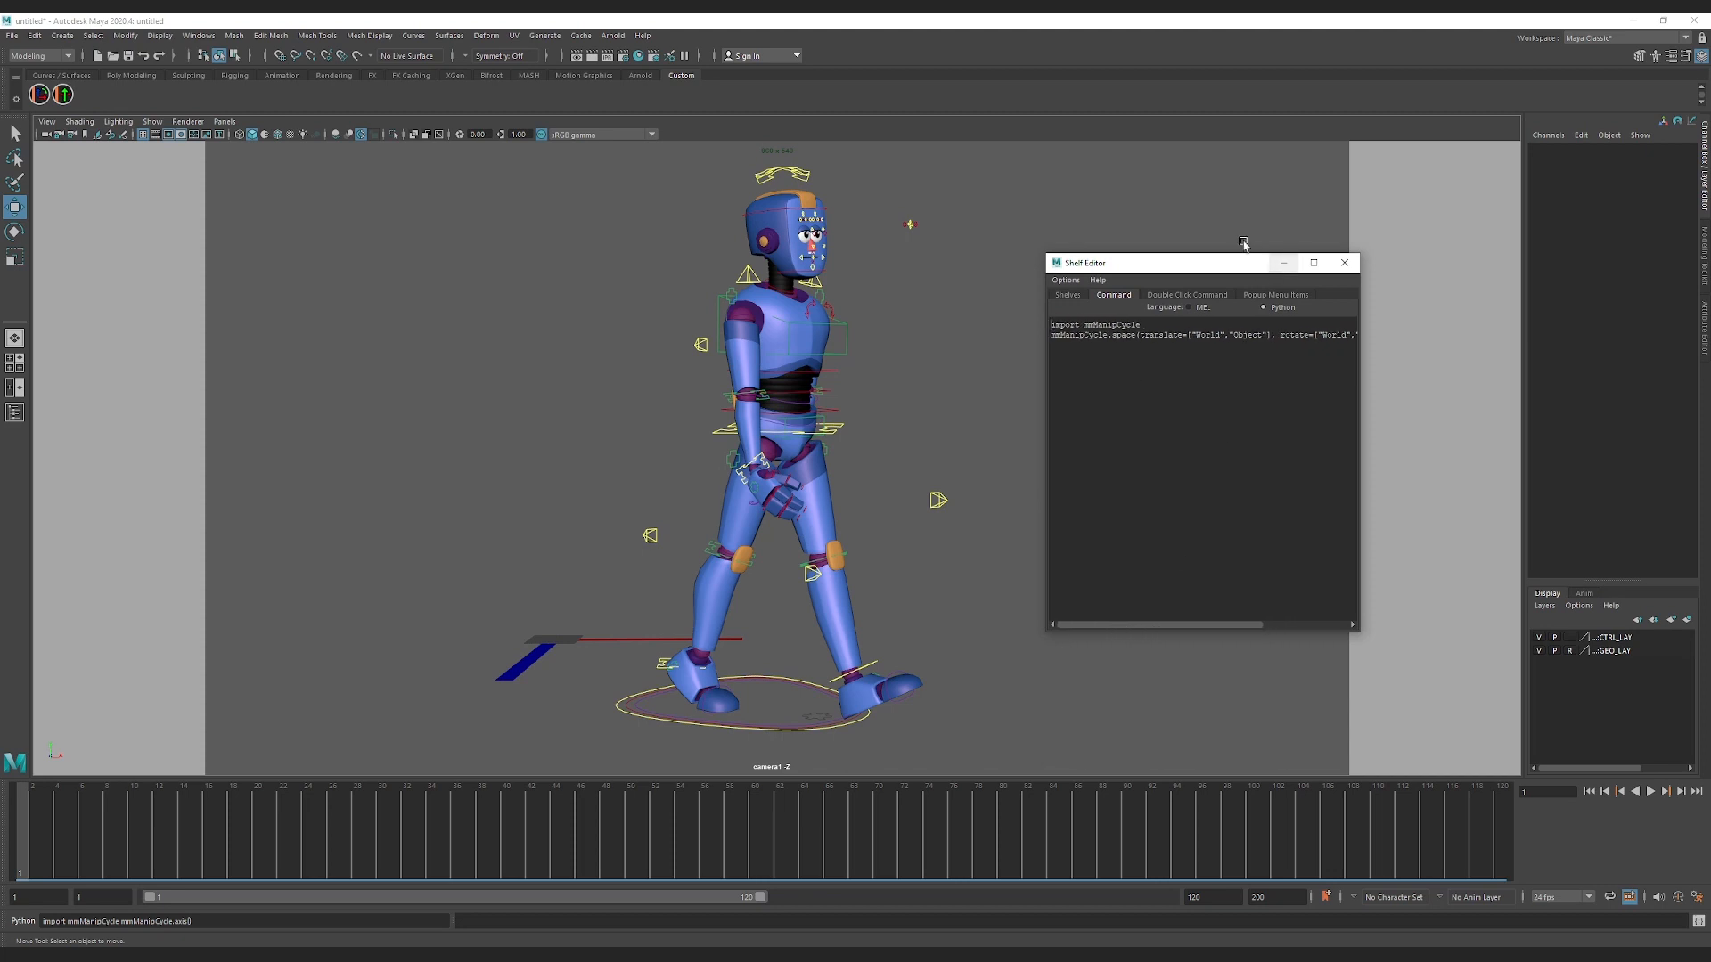
left_click_drag(1192, 264, 1153, 262)
left_click_drag(1107, 623, 1223, 632)
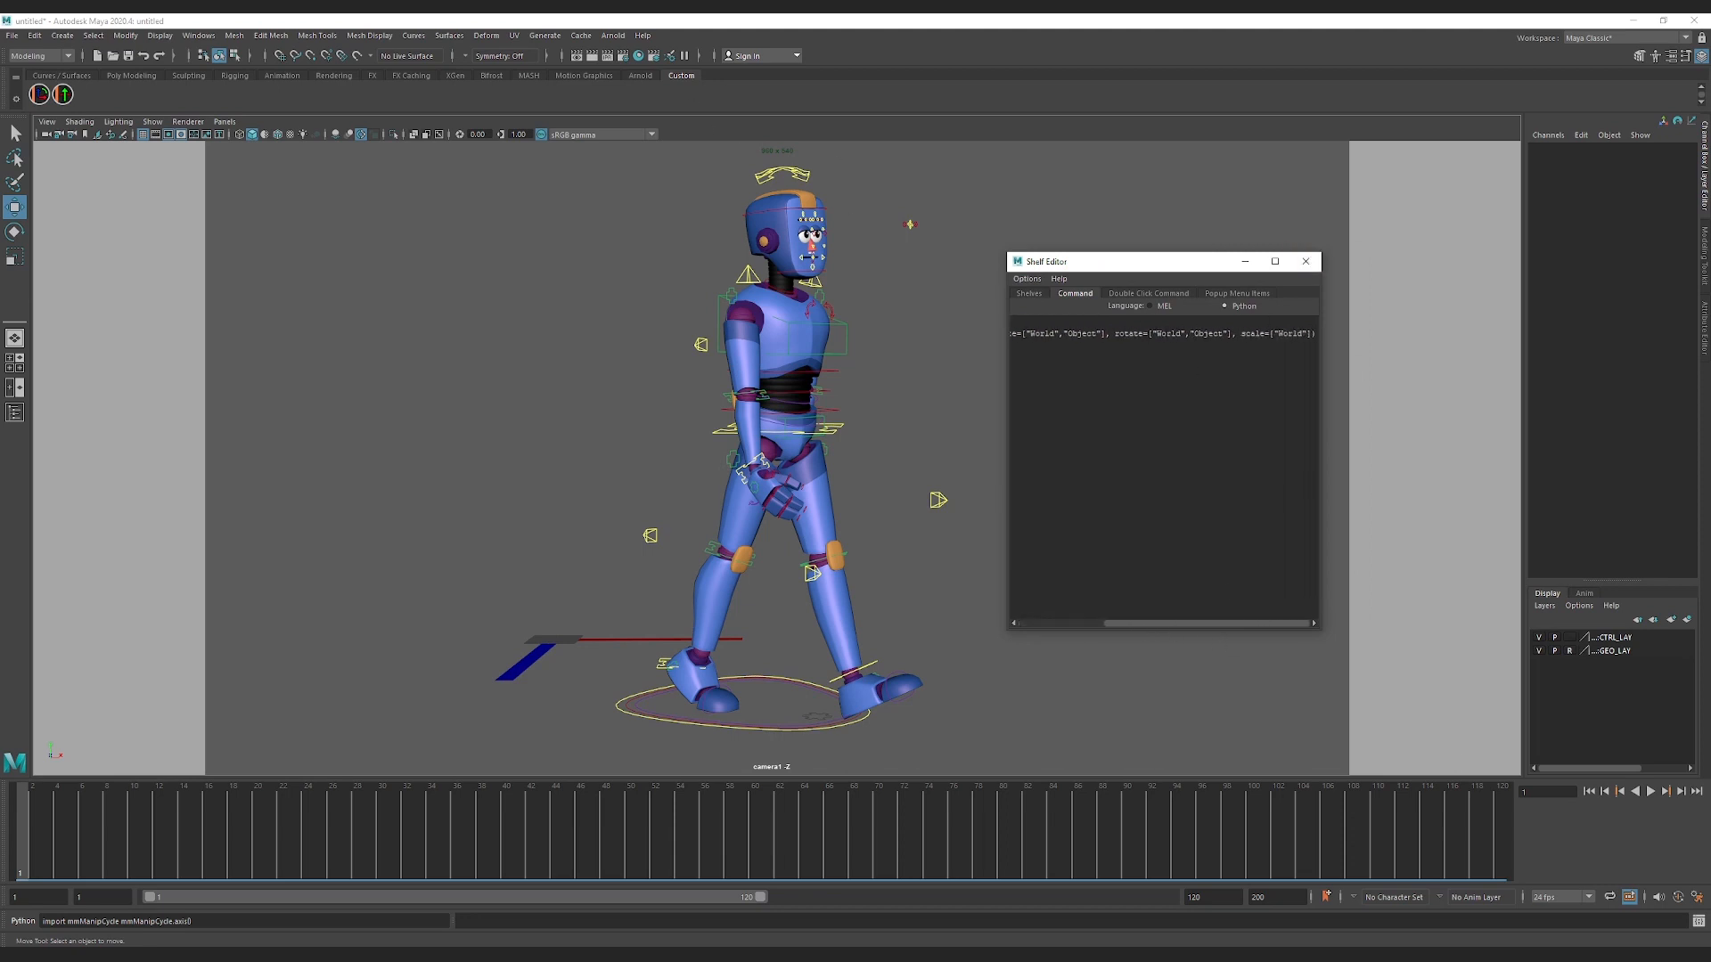
left_click_drag(1152, 333, 1227, 334)
left_click(1308, 263)
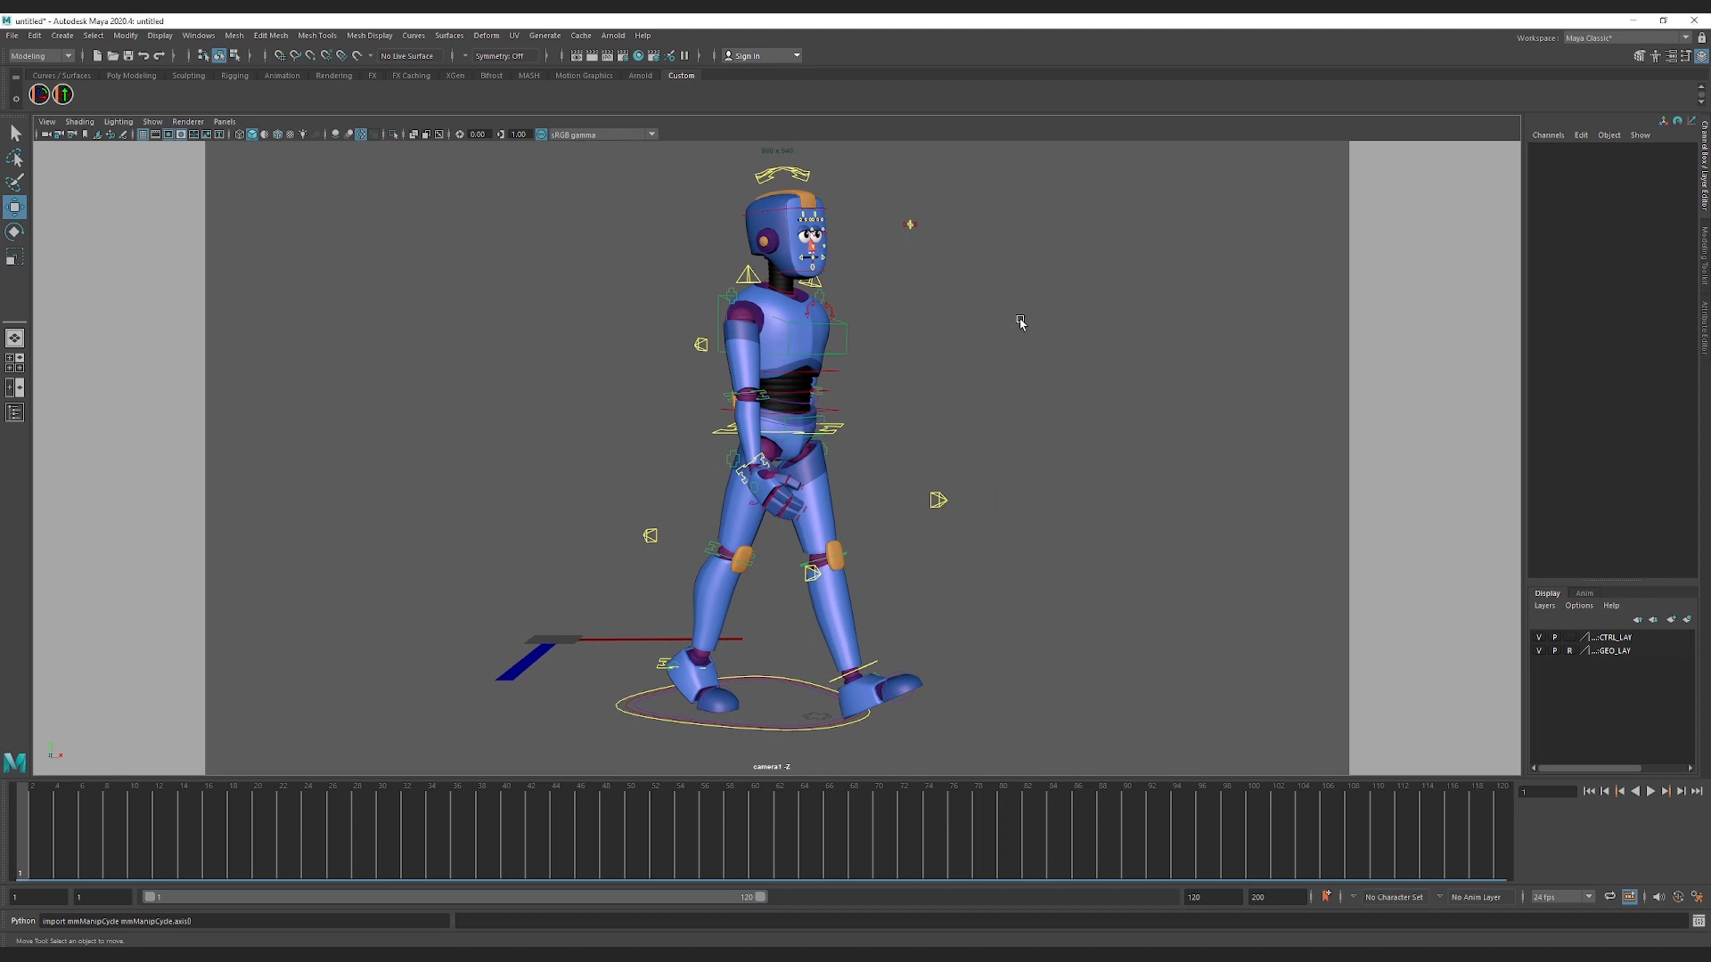